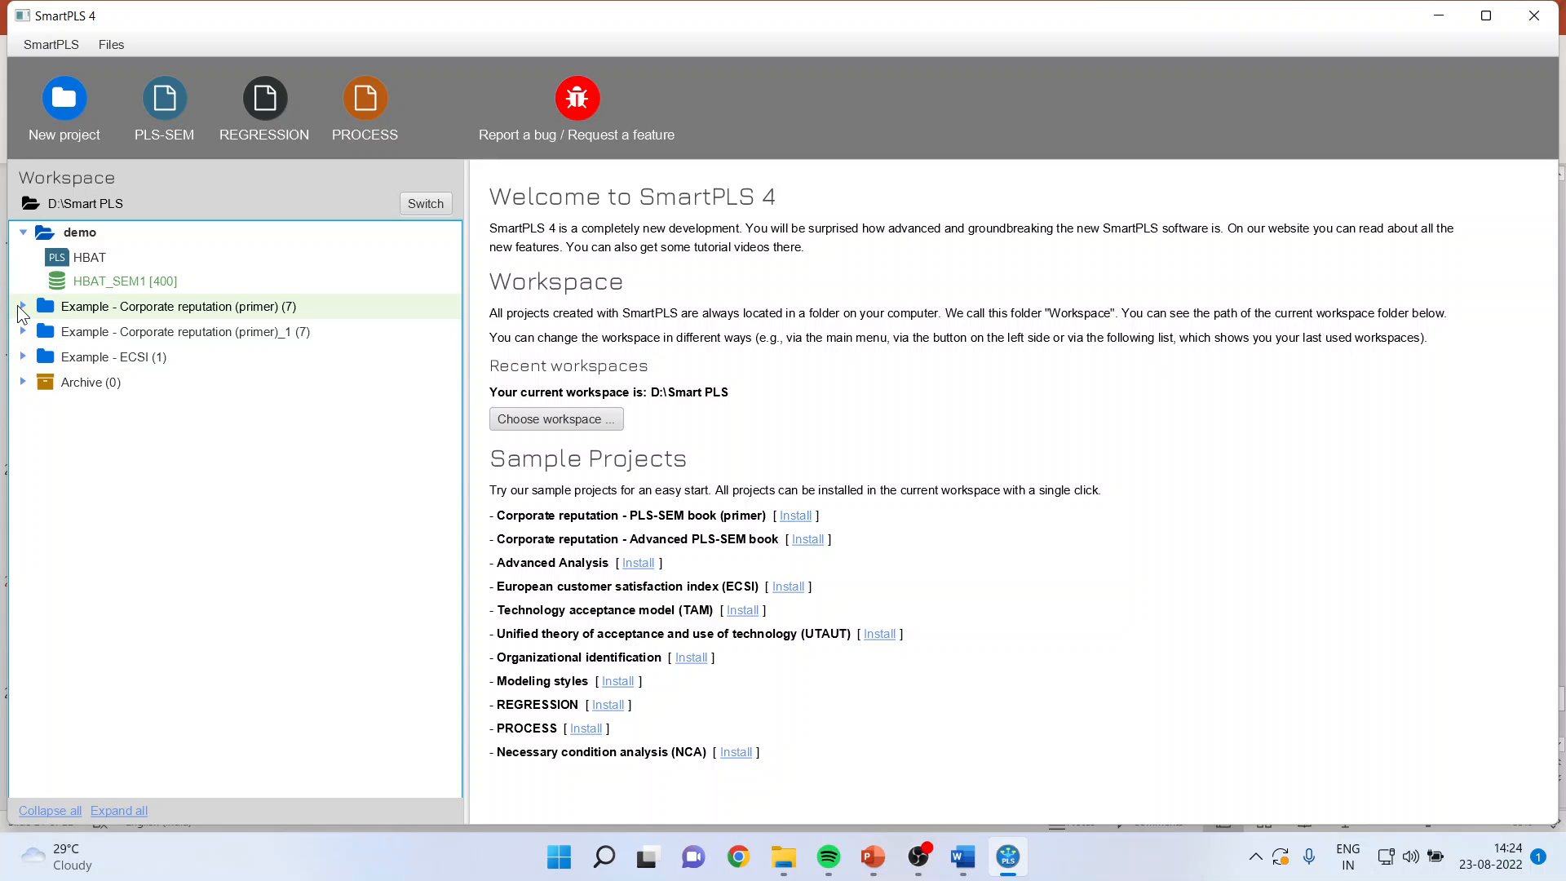
# Step: Open the 3a Redundancy analysis ATTR model from the Example - Corporate reputation (primer) project and run bootstrapping with 1000 subsamples
pyautogui.click(21, 306)
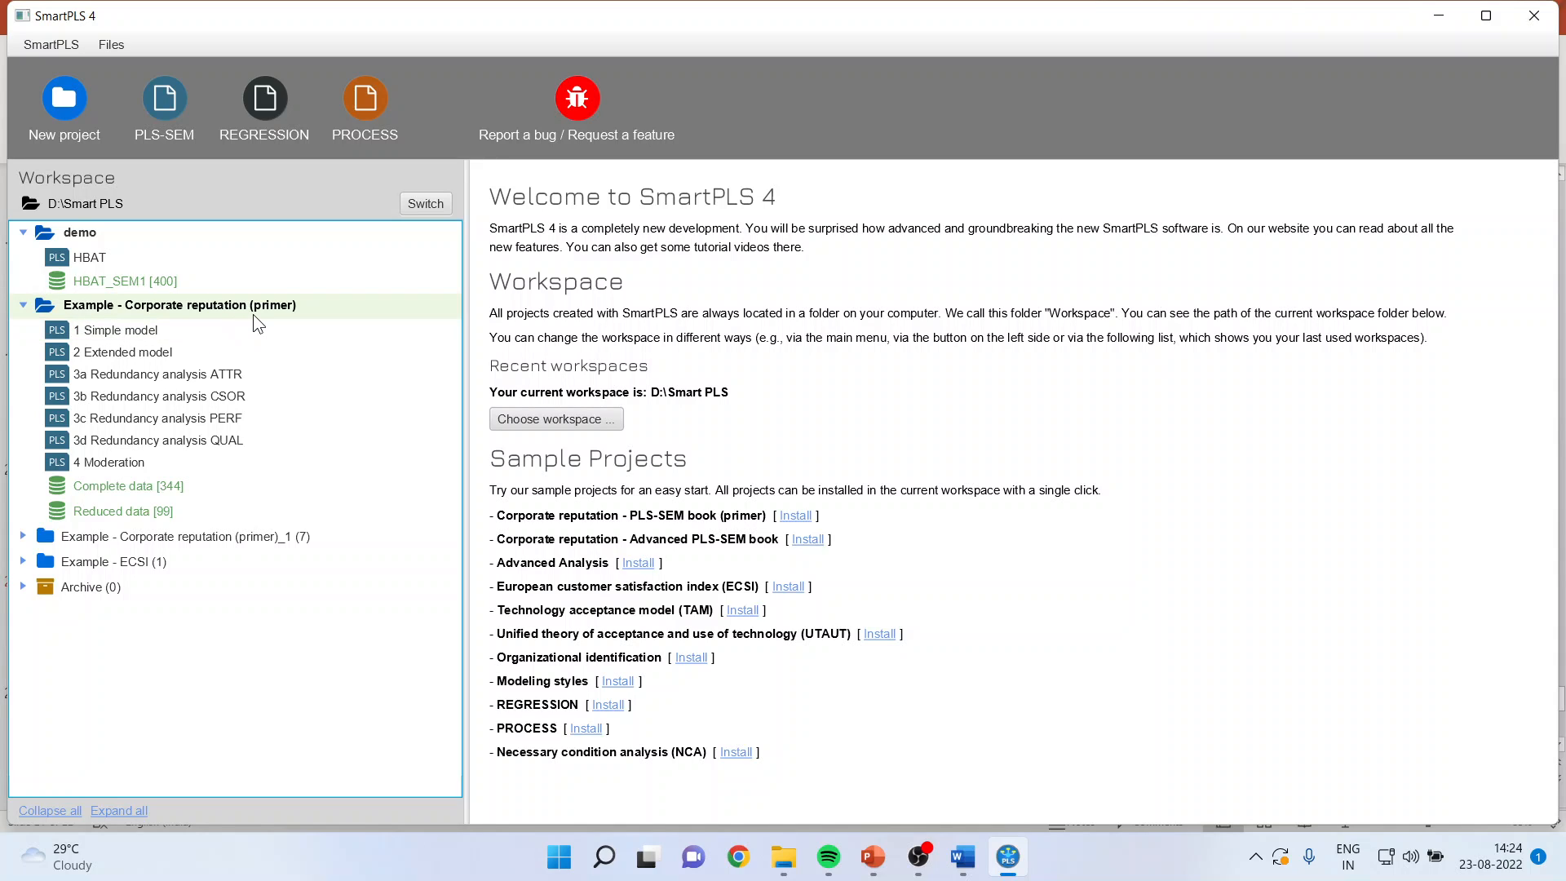
pyautogui.doubleClick(151, 374)
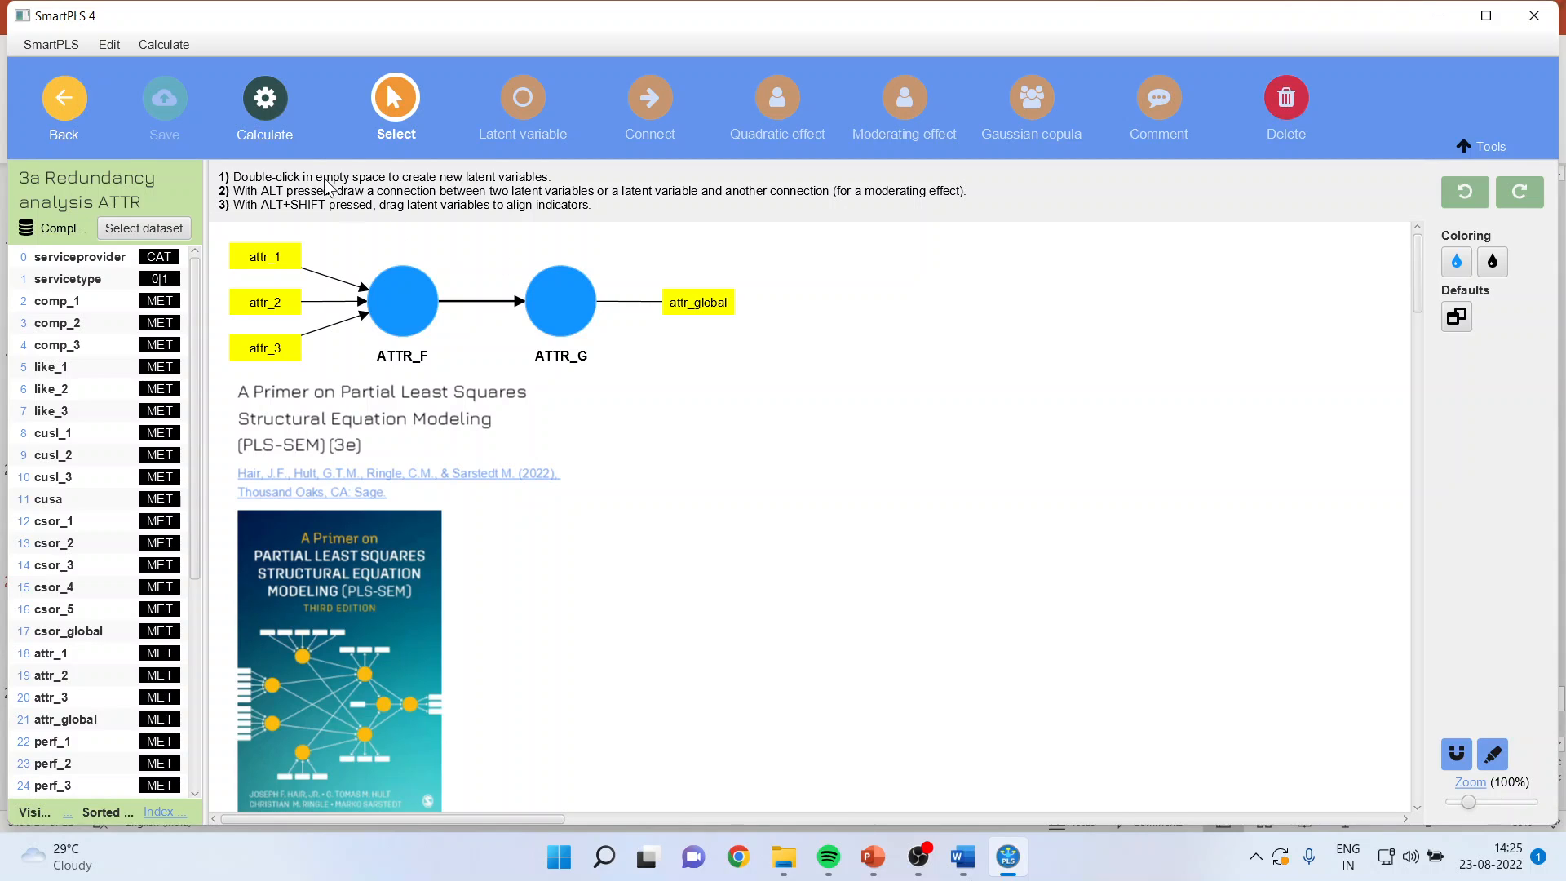
pyautogui.click(269, 108)
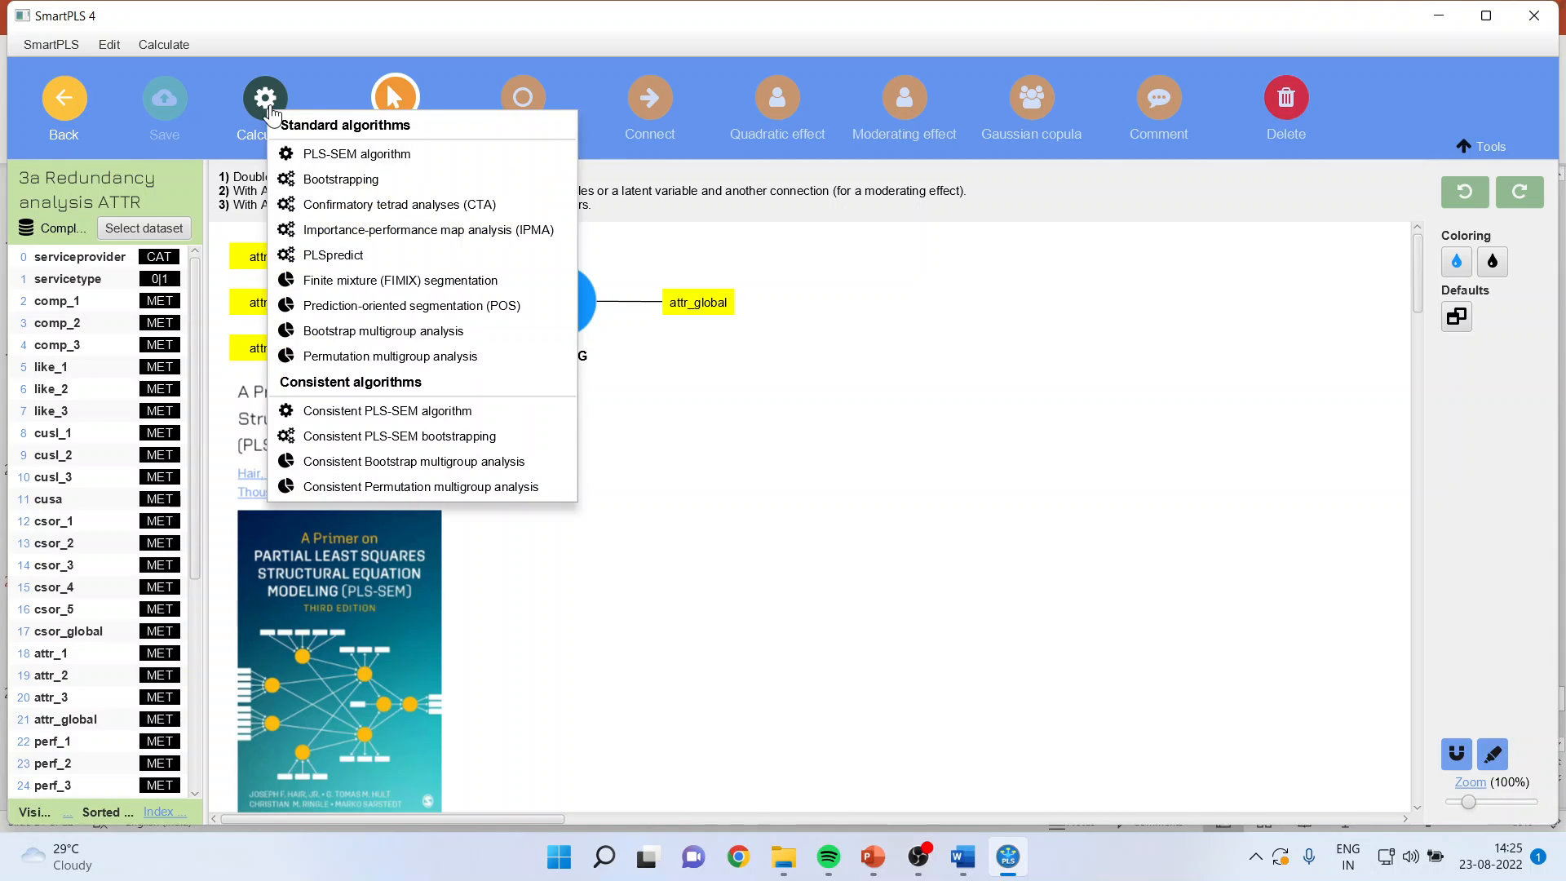
pyautogui.click(384, 179)
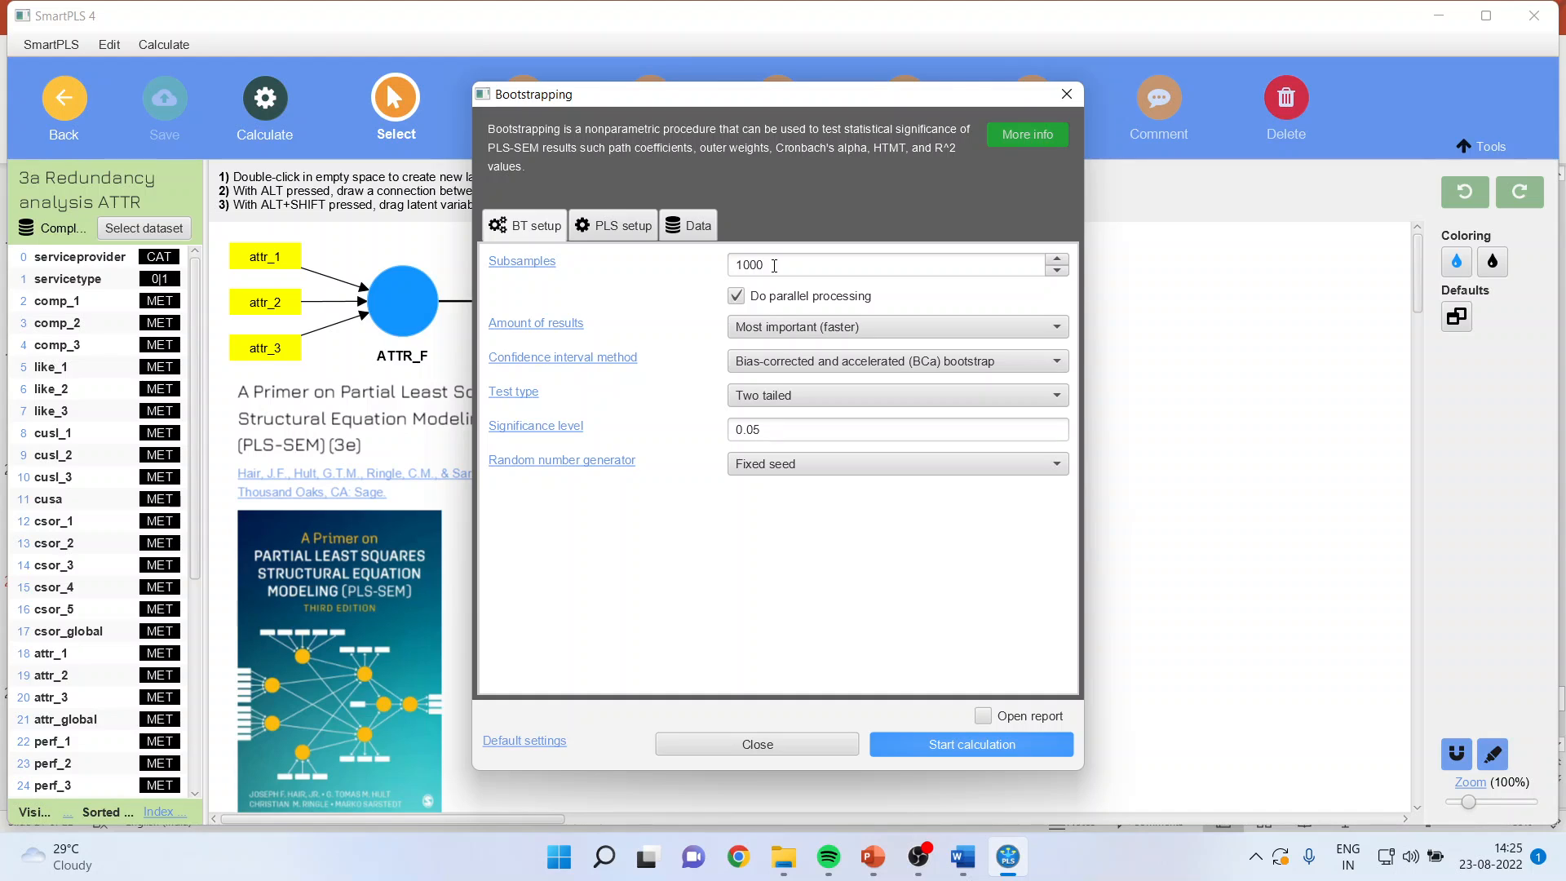
pyautogui.click(956, 744)
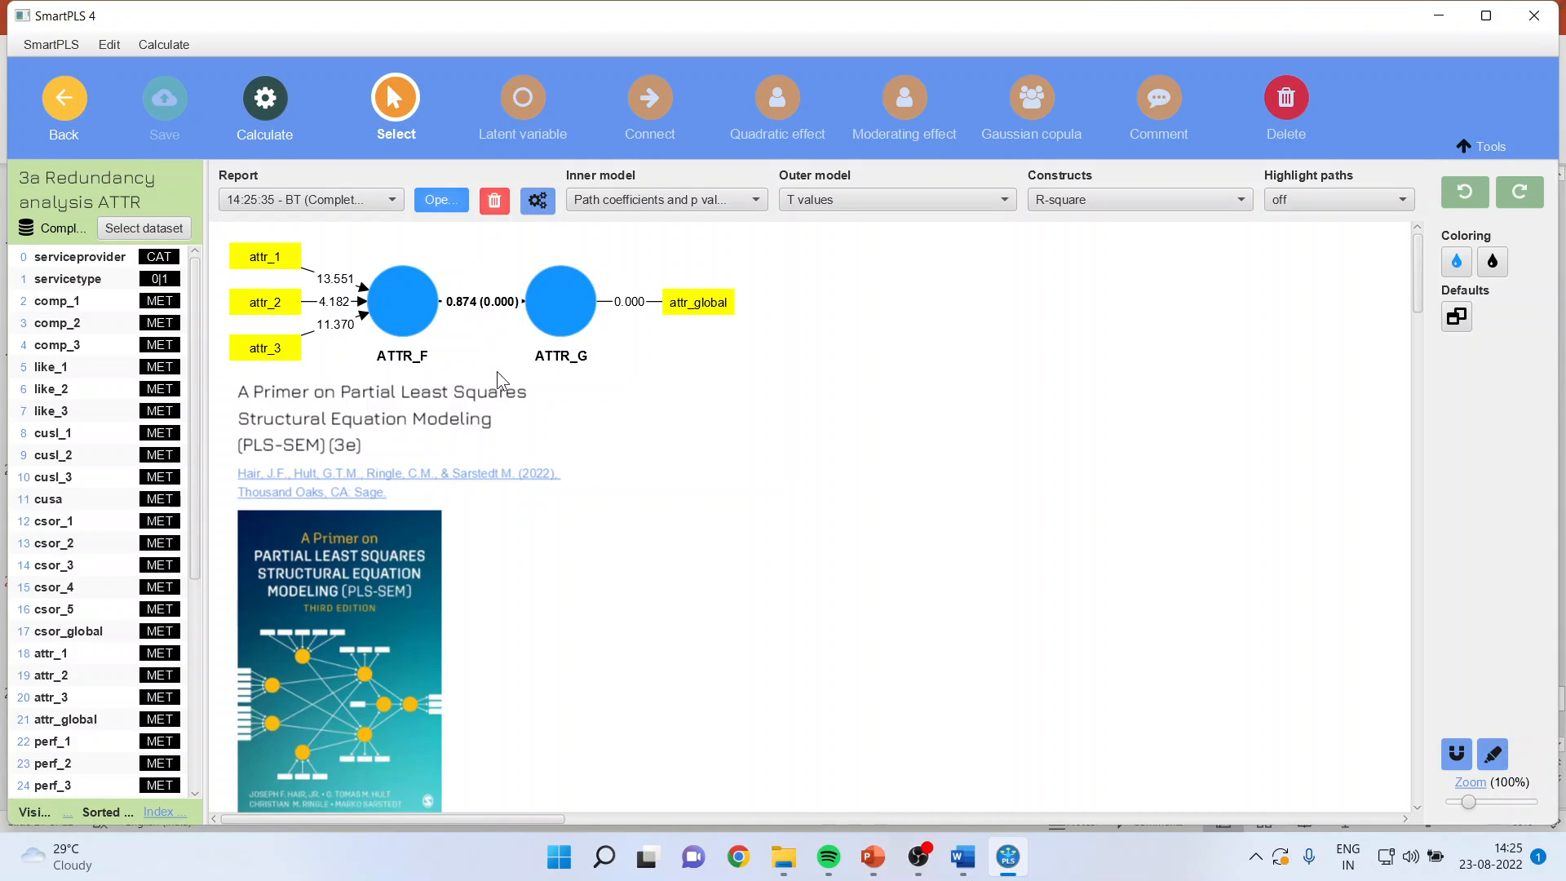
# Step: Check the ATTR_F to ATTR_G path coefficient against the Flow Chart on slide 18 of the PowerPoint presentation 5. Reflective and Formative Model
pyautogui.click(468, 300)
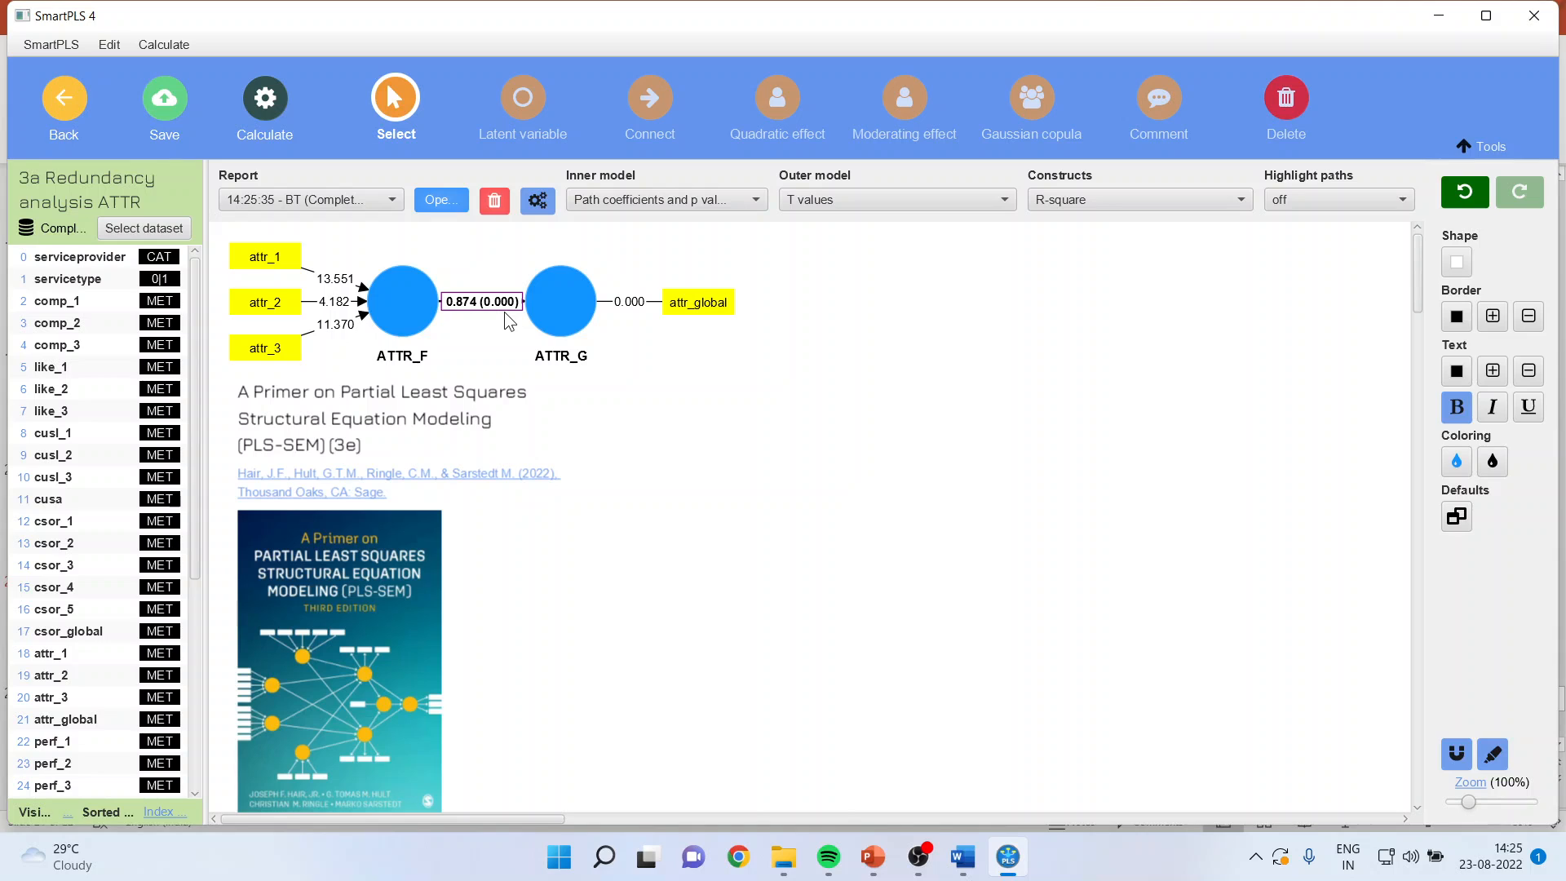
pyautogui.click(873, 856)
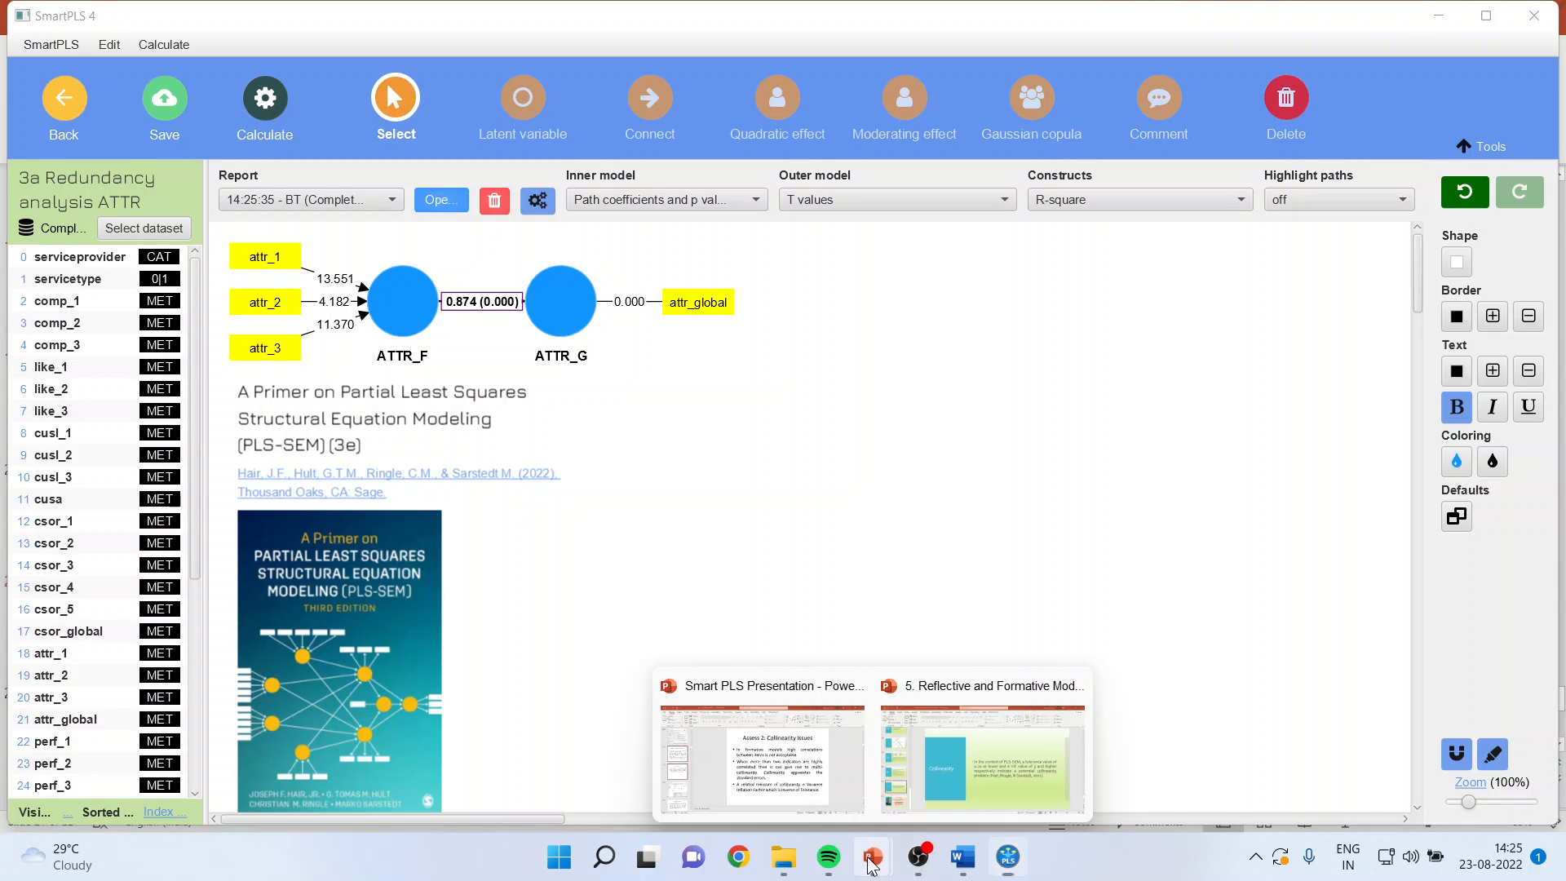
pyautogui.click(972, 776)
pyautogui.click(124, 277)
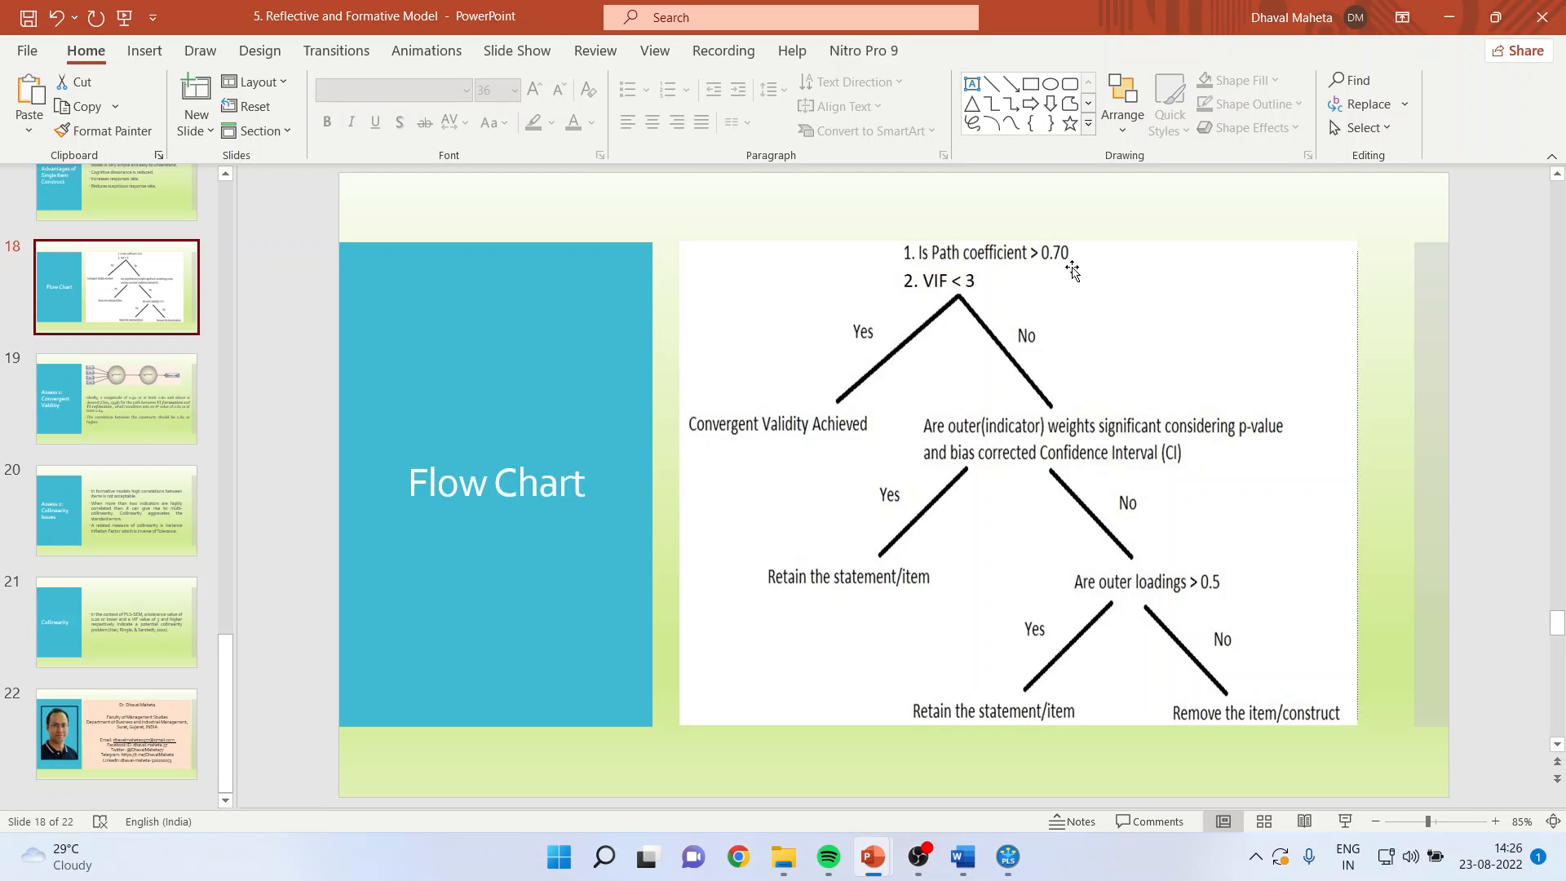
pyautogui.click(1004, 853)
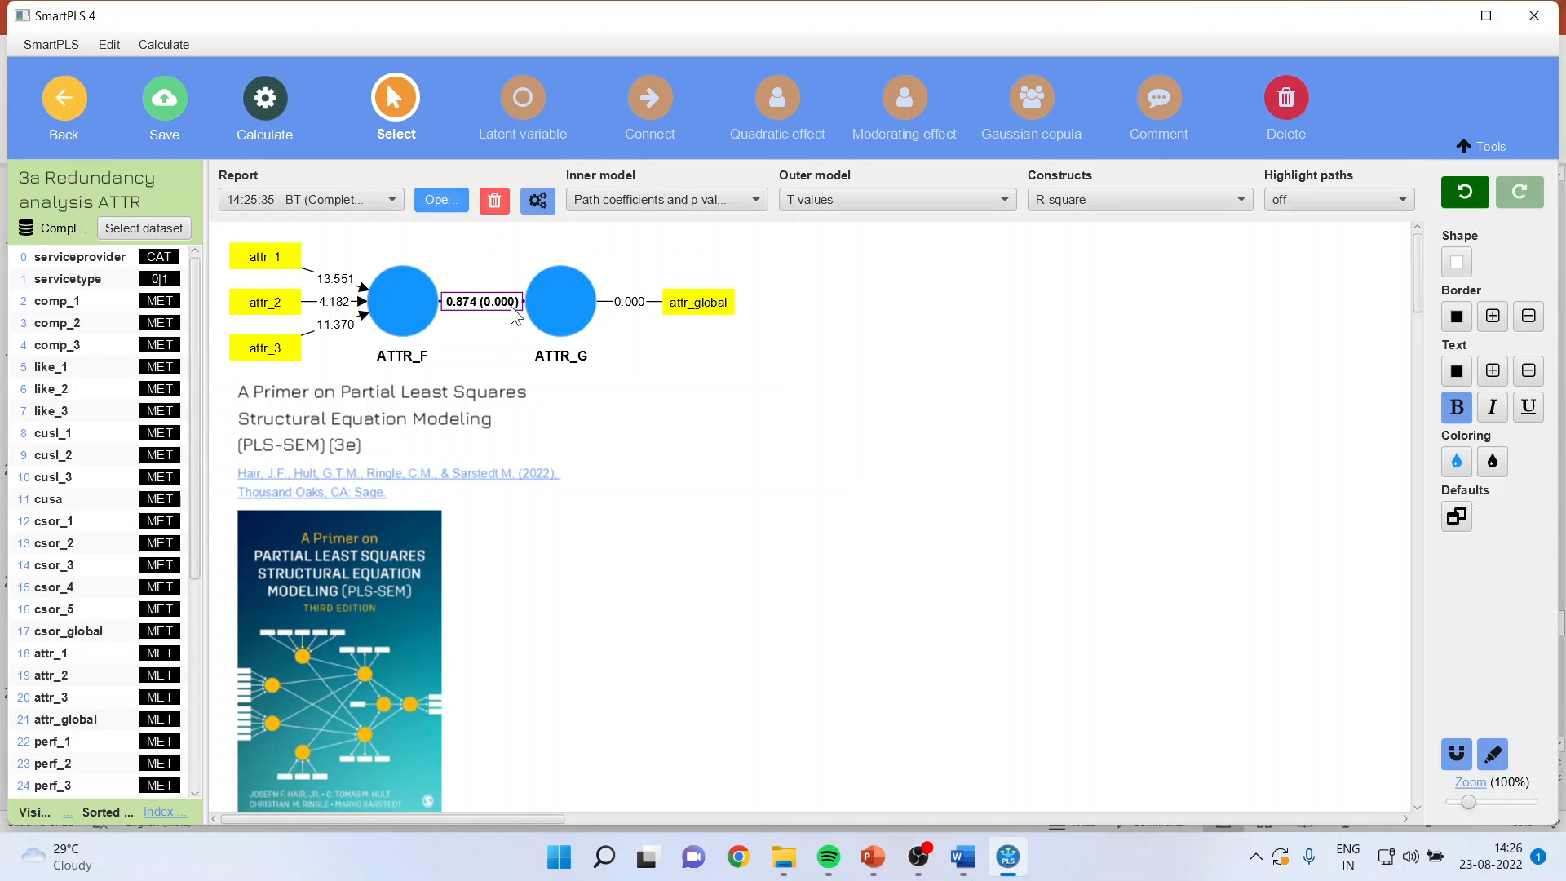
# Step: View the inner model with P values, path coefficients and t values, and finally path coefficients and p values
pyautogui.click(757, 206)
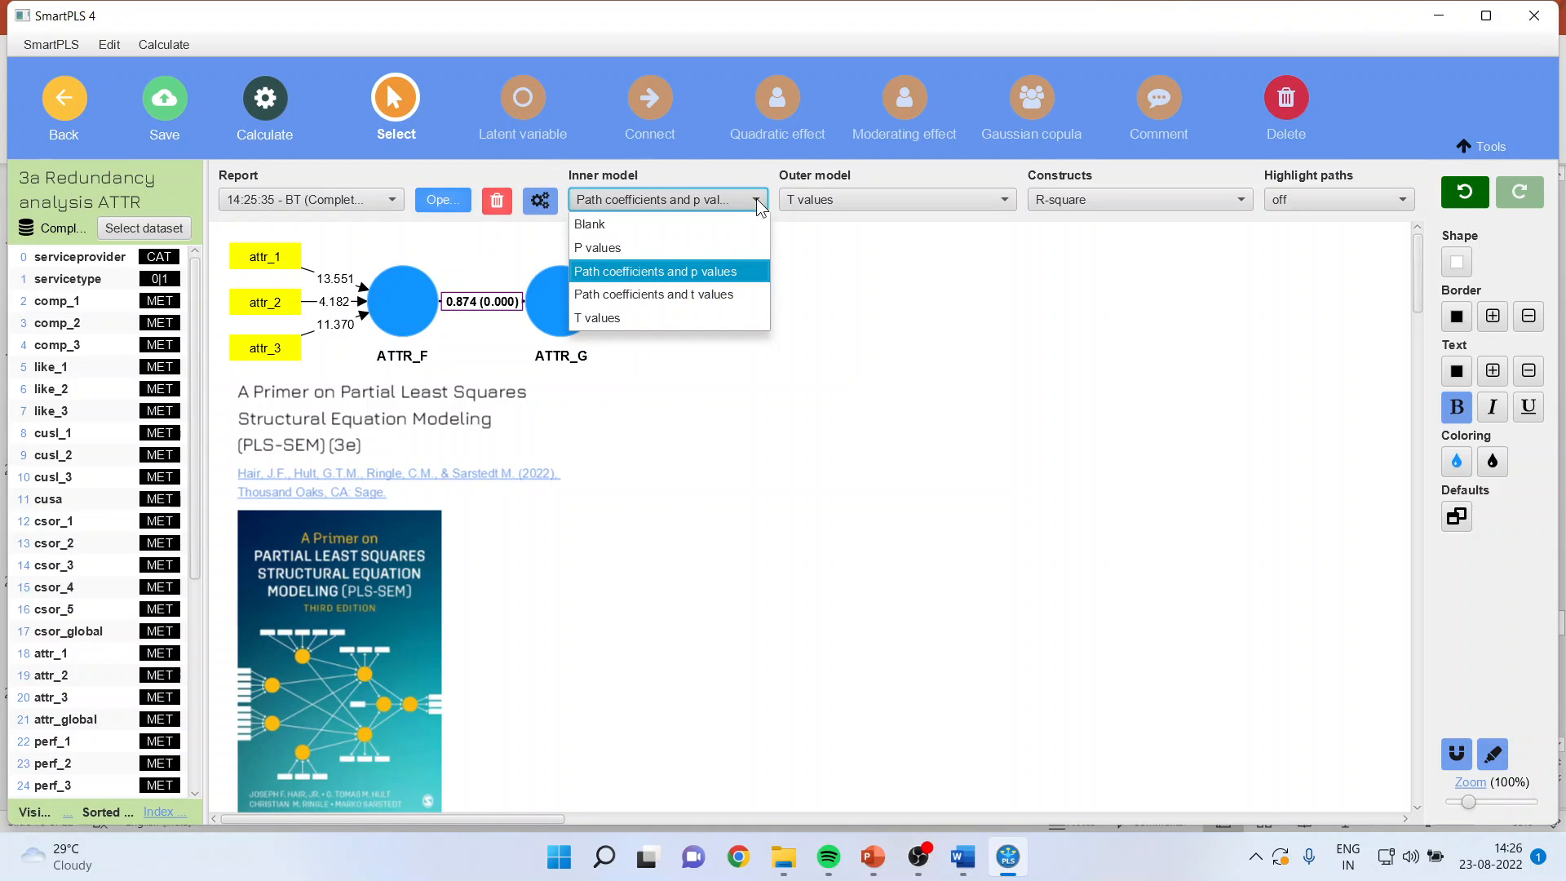
pyautogui.click(692, 248)
pyautogui.click(758, 202)
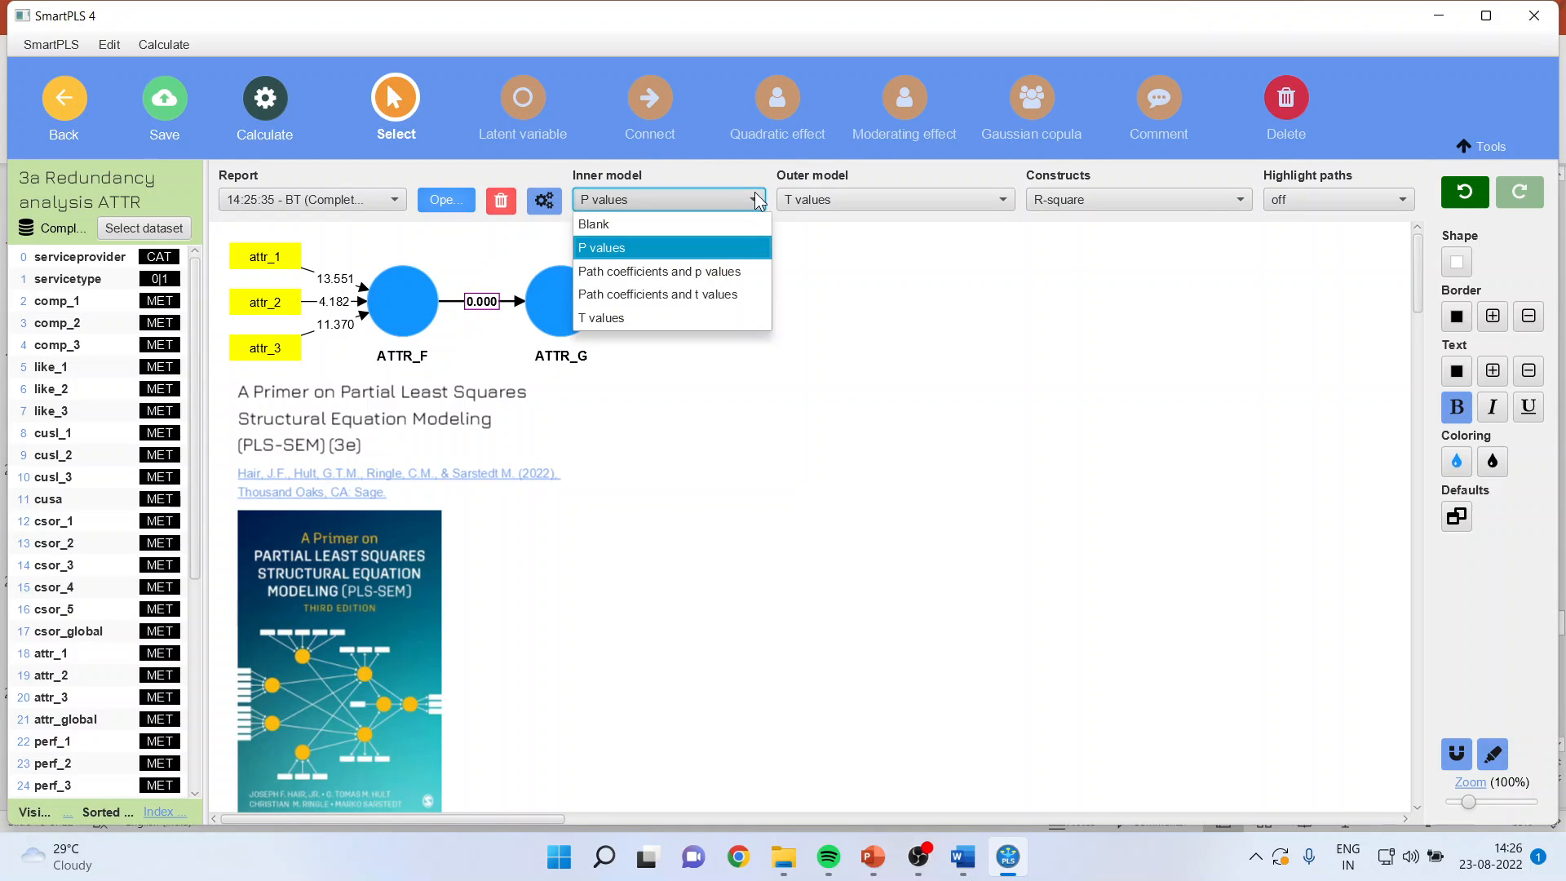
pyautogui.click(730, 295)
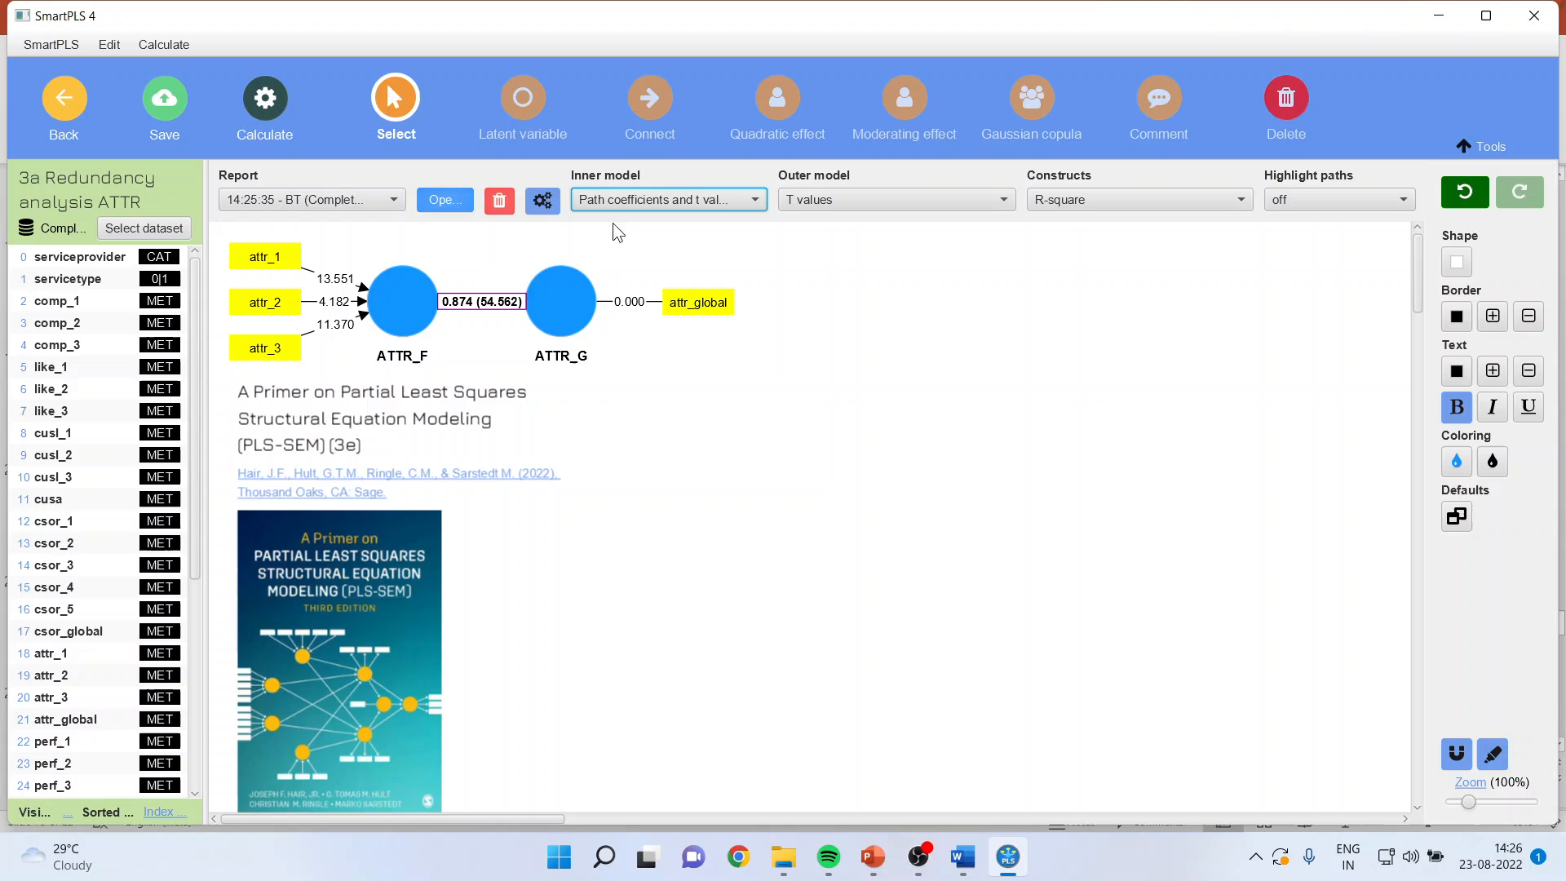
pyautogui.click(758, 202)
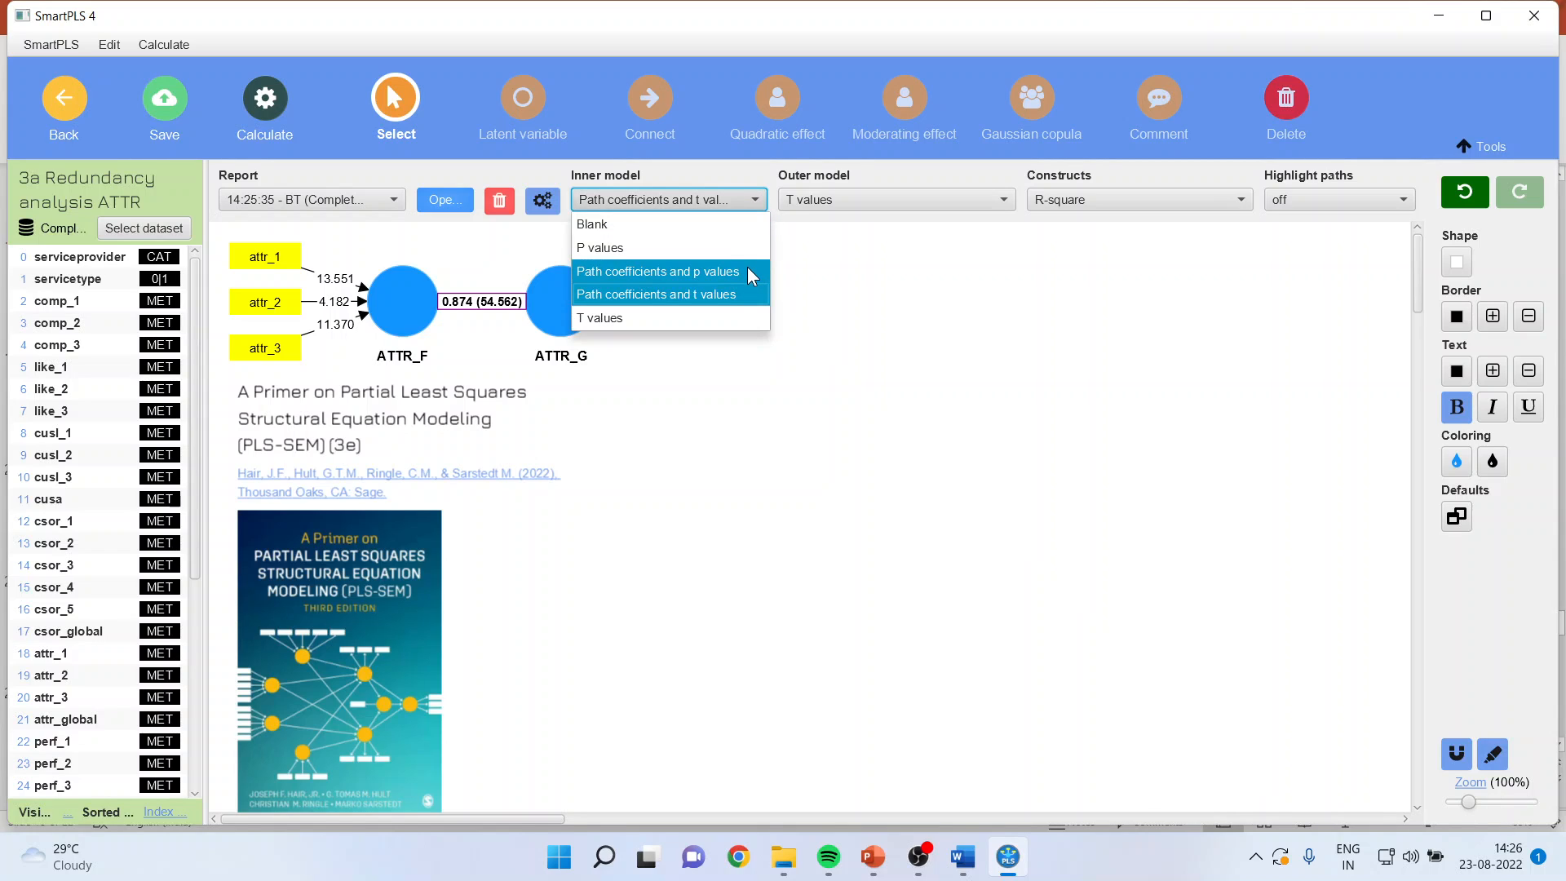
pyautogui.click(745, 271)
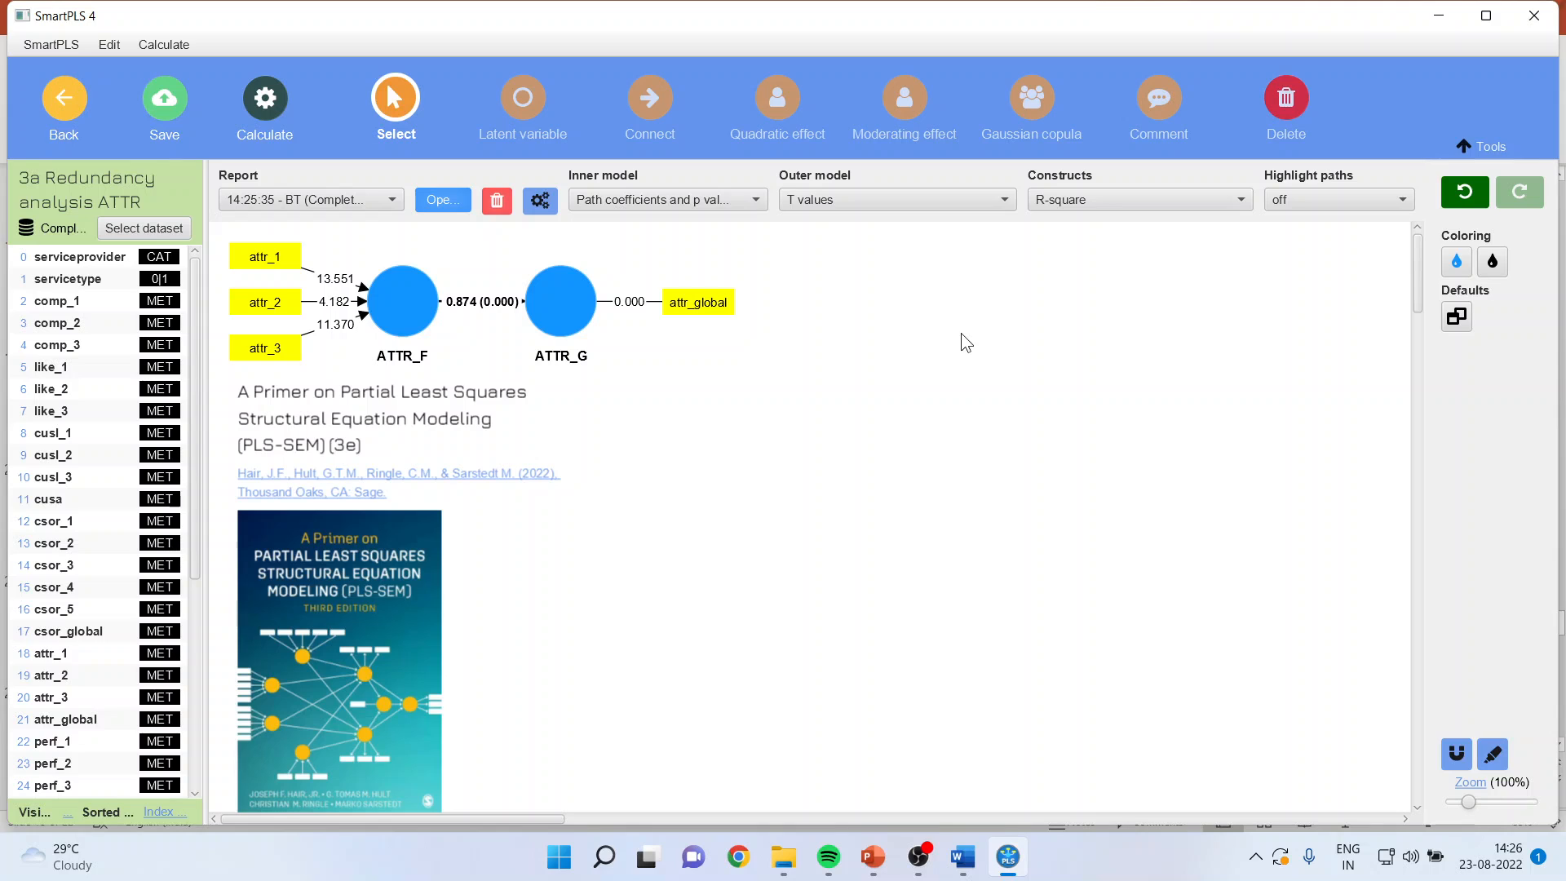
# Step: Run the PLS-SEM algorithm on the model with the Path weighting scheme, Standardized results and Default initial weight
pyautogui.click(258, 114)
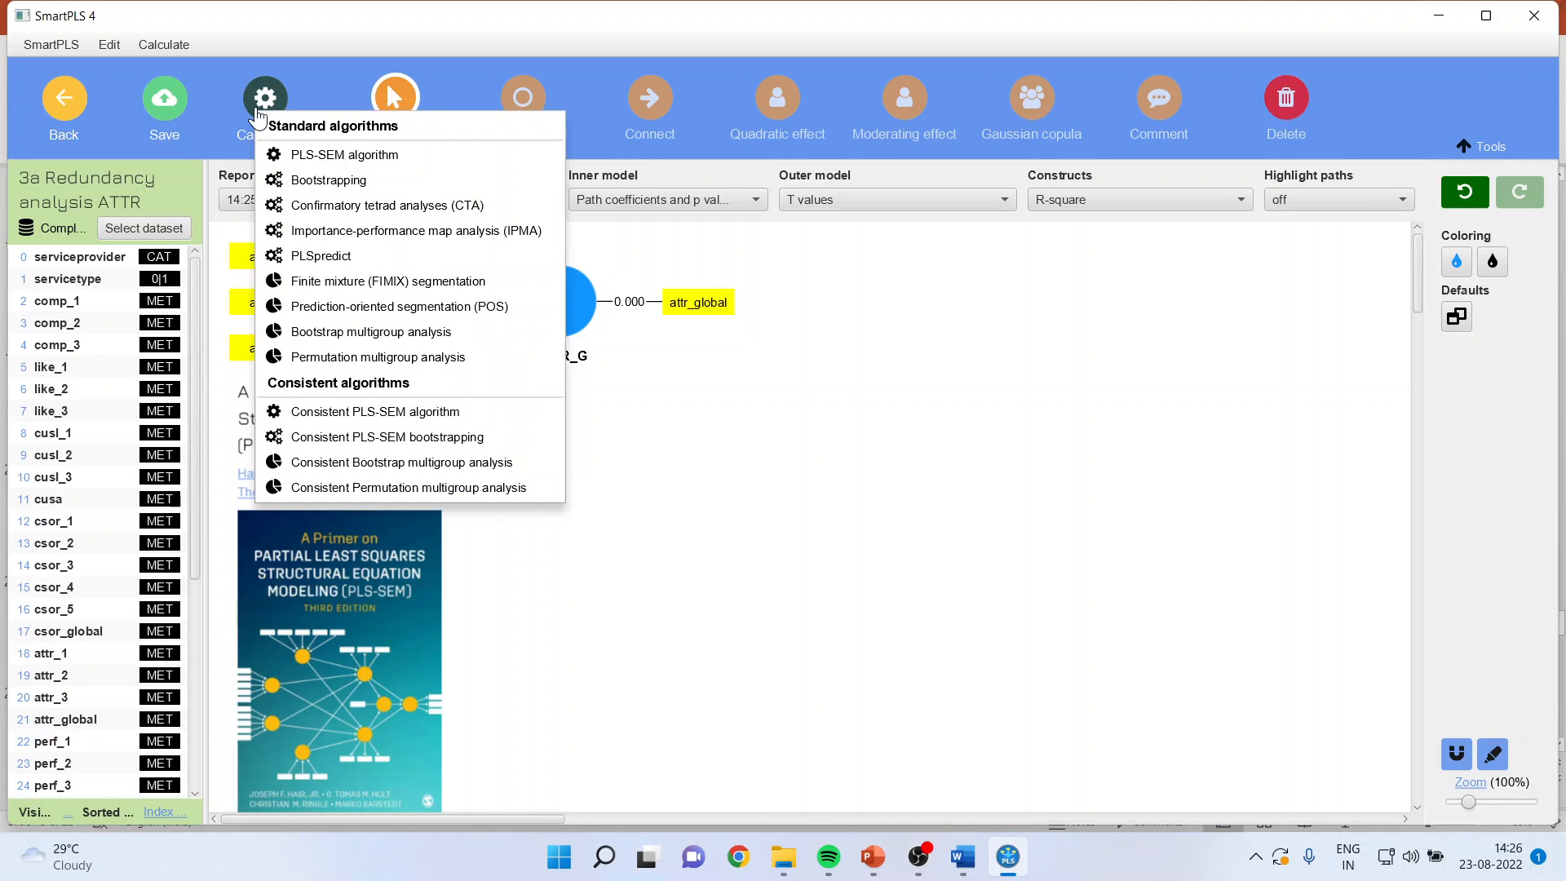
pyautogui.click(287, 155)
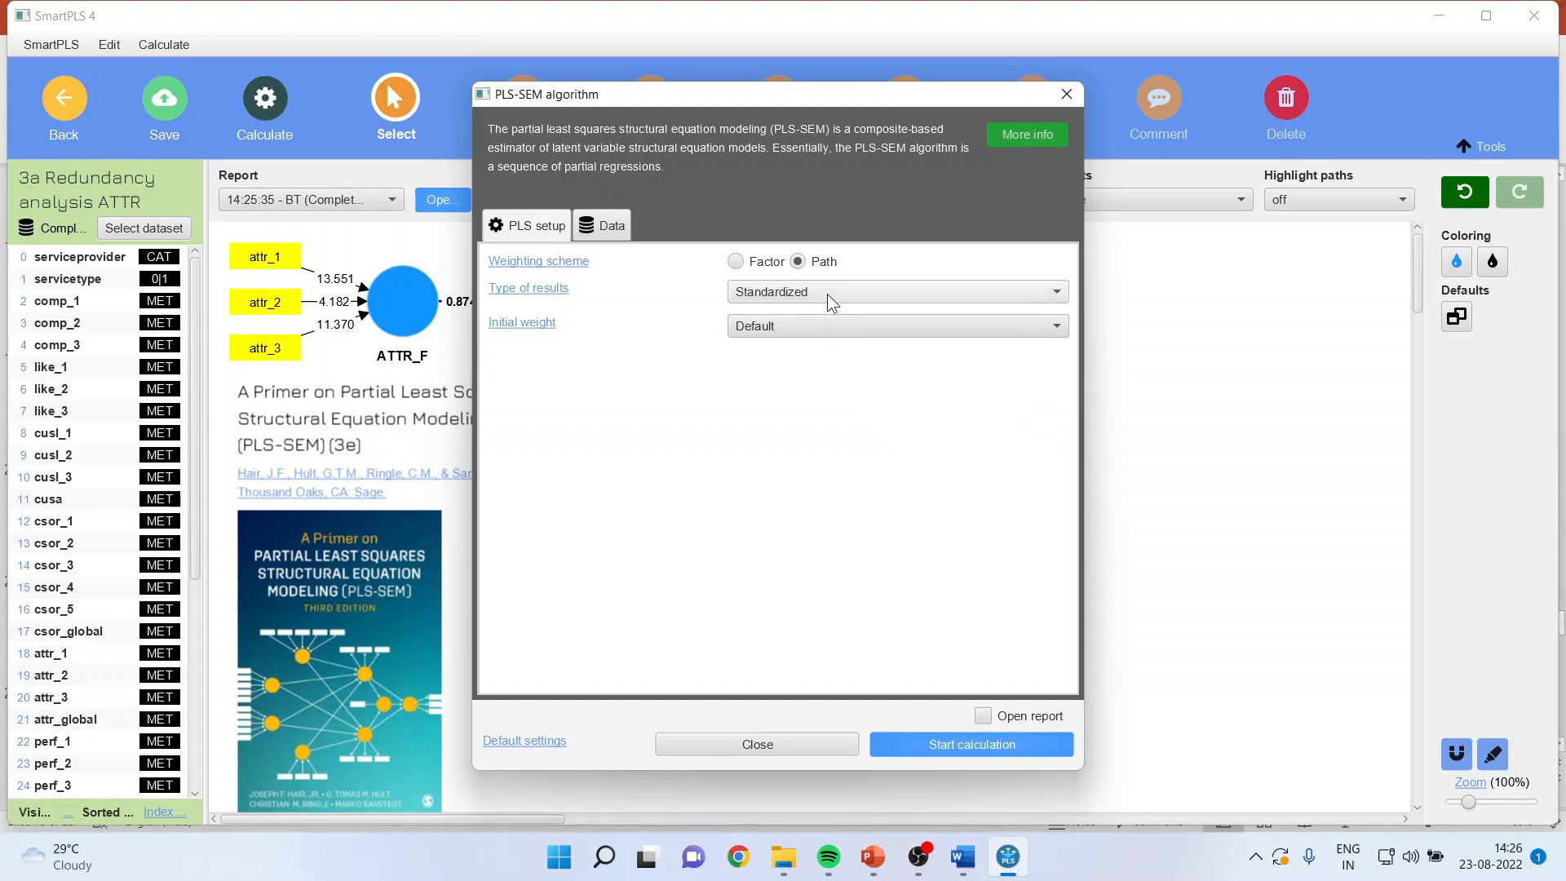
pyautogui.click(957, 745)
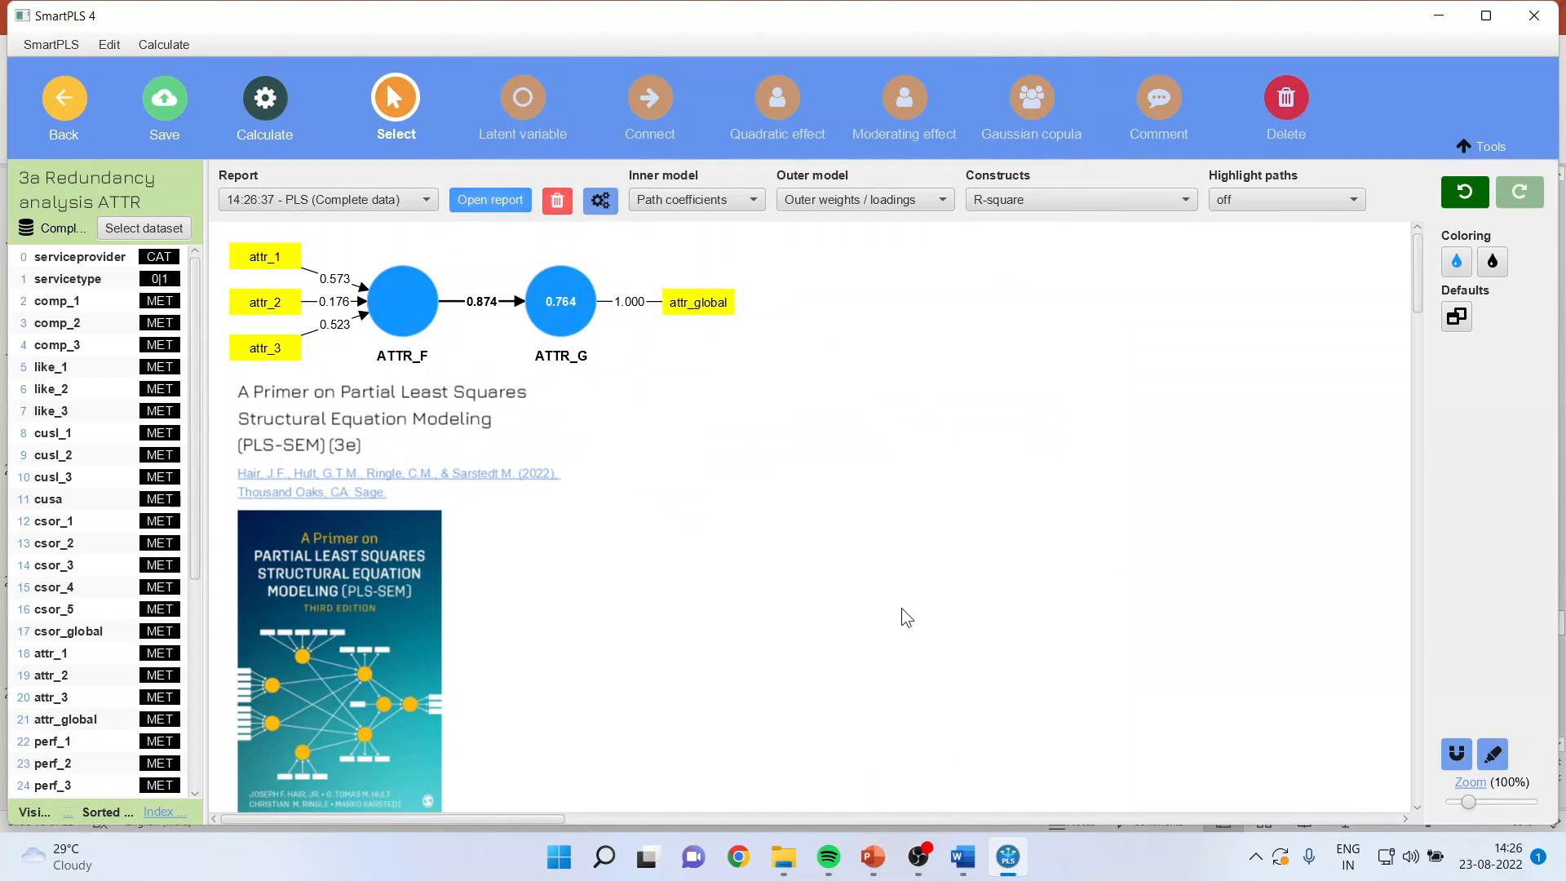
# Step: Open the outer model's collinearity statistics (VIF) in the PLS-SEM report and compare them with the Flow Chart slide in PowerPoint
pyautogui.click(484, 200)
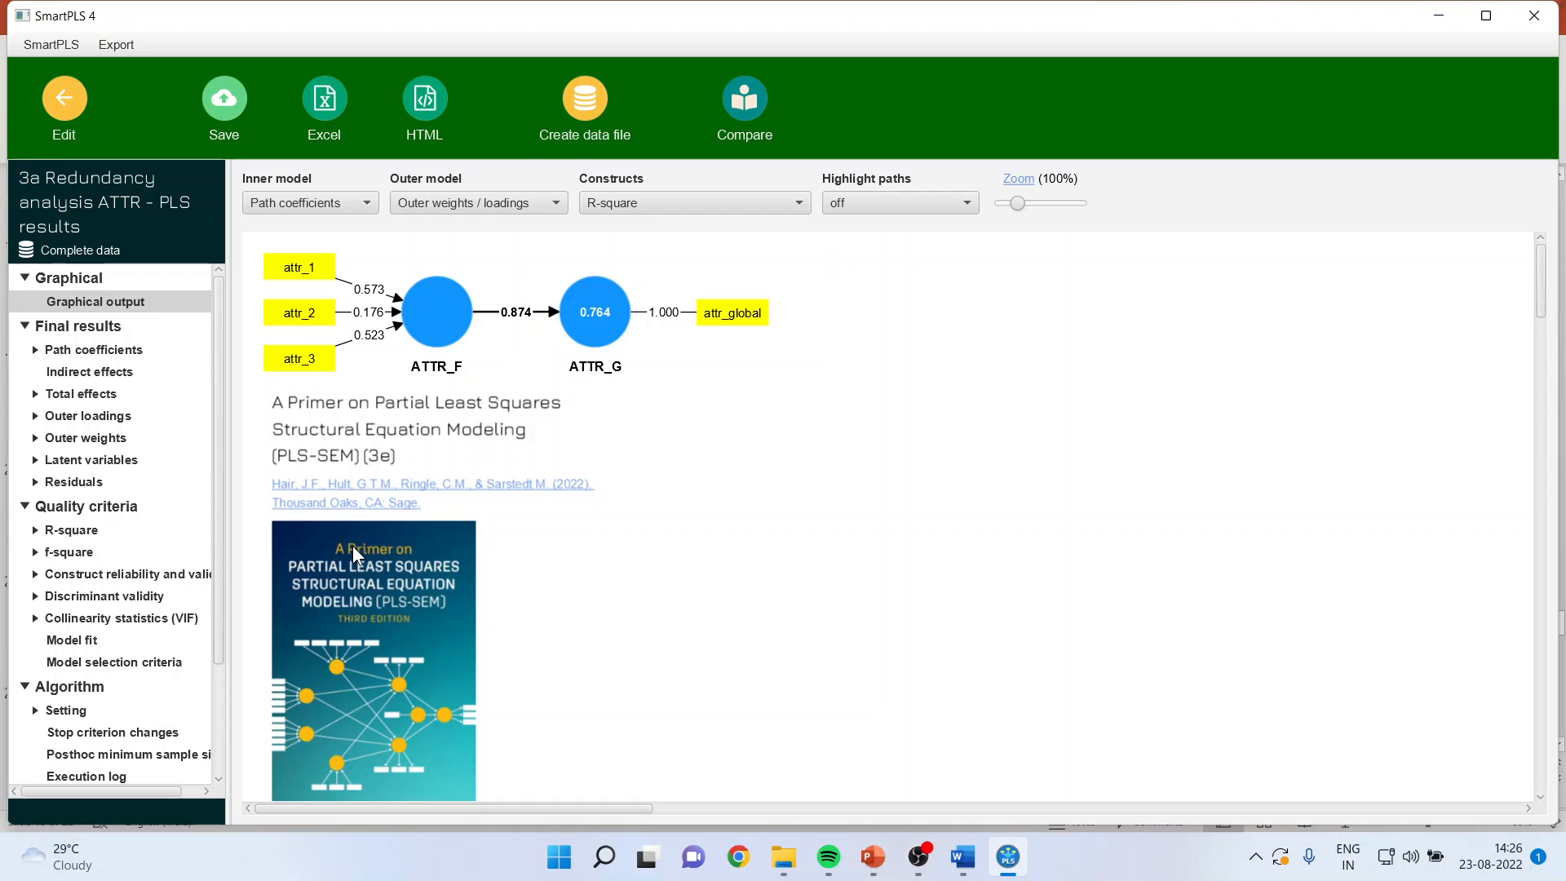
pyautogui.click(137, 618)
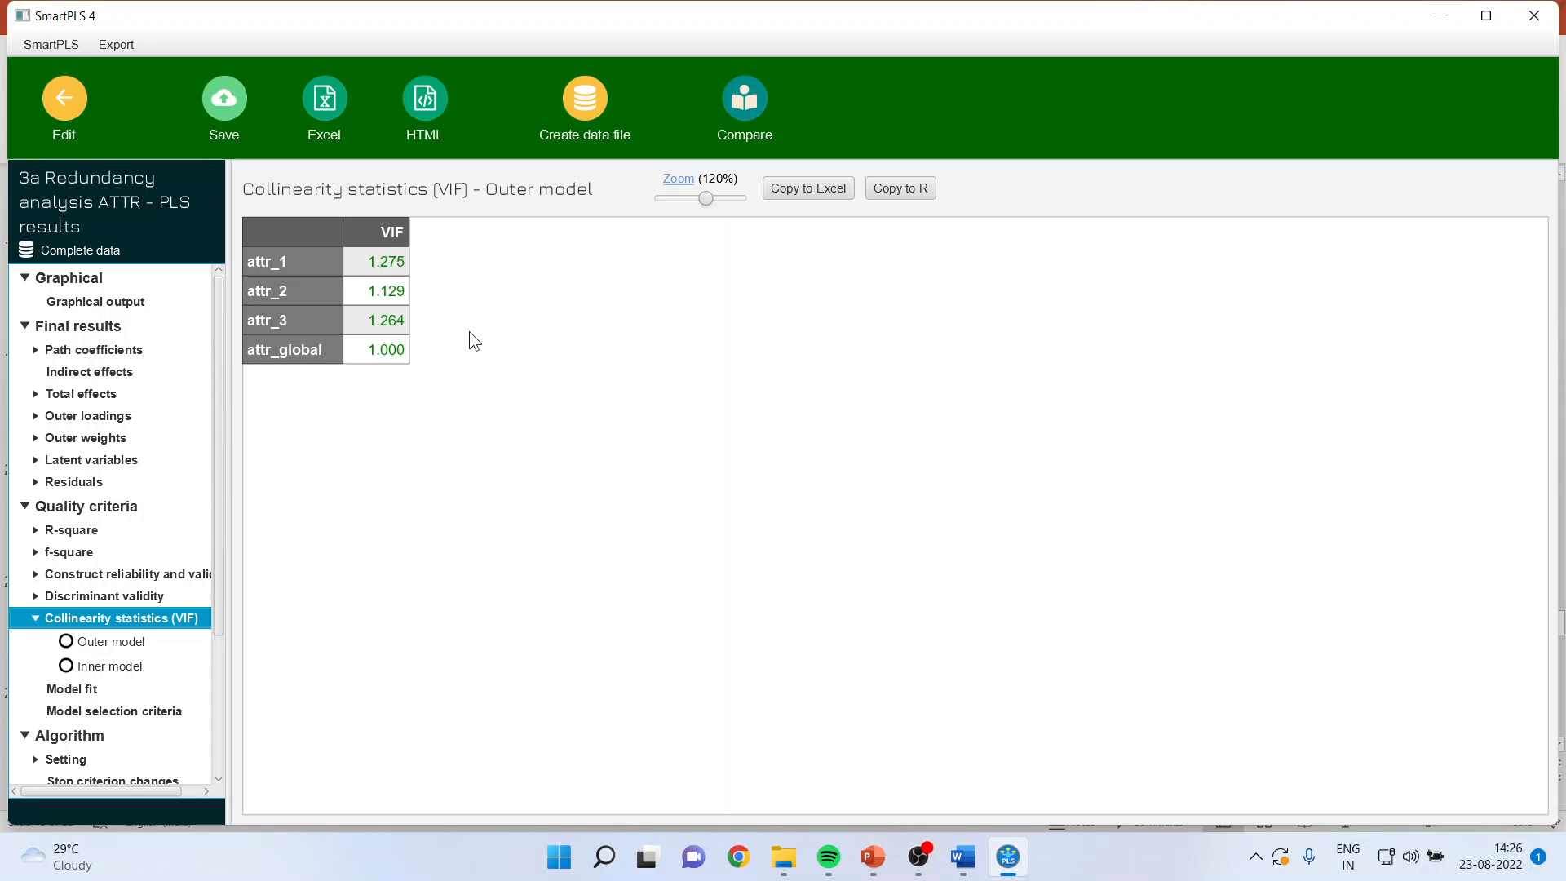
pyautogui.moveTo(873, 856)
pyautogui.click(979, 734)
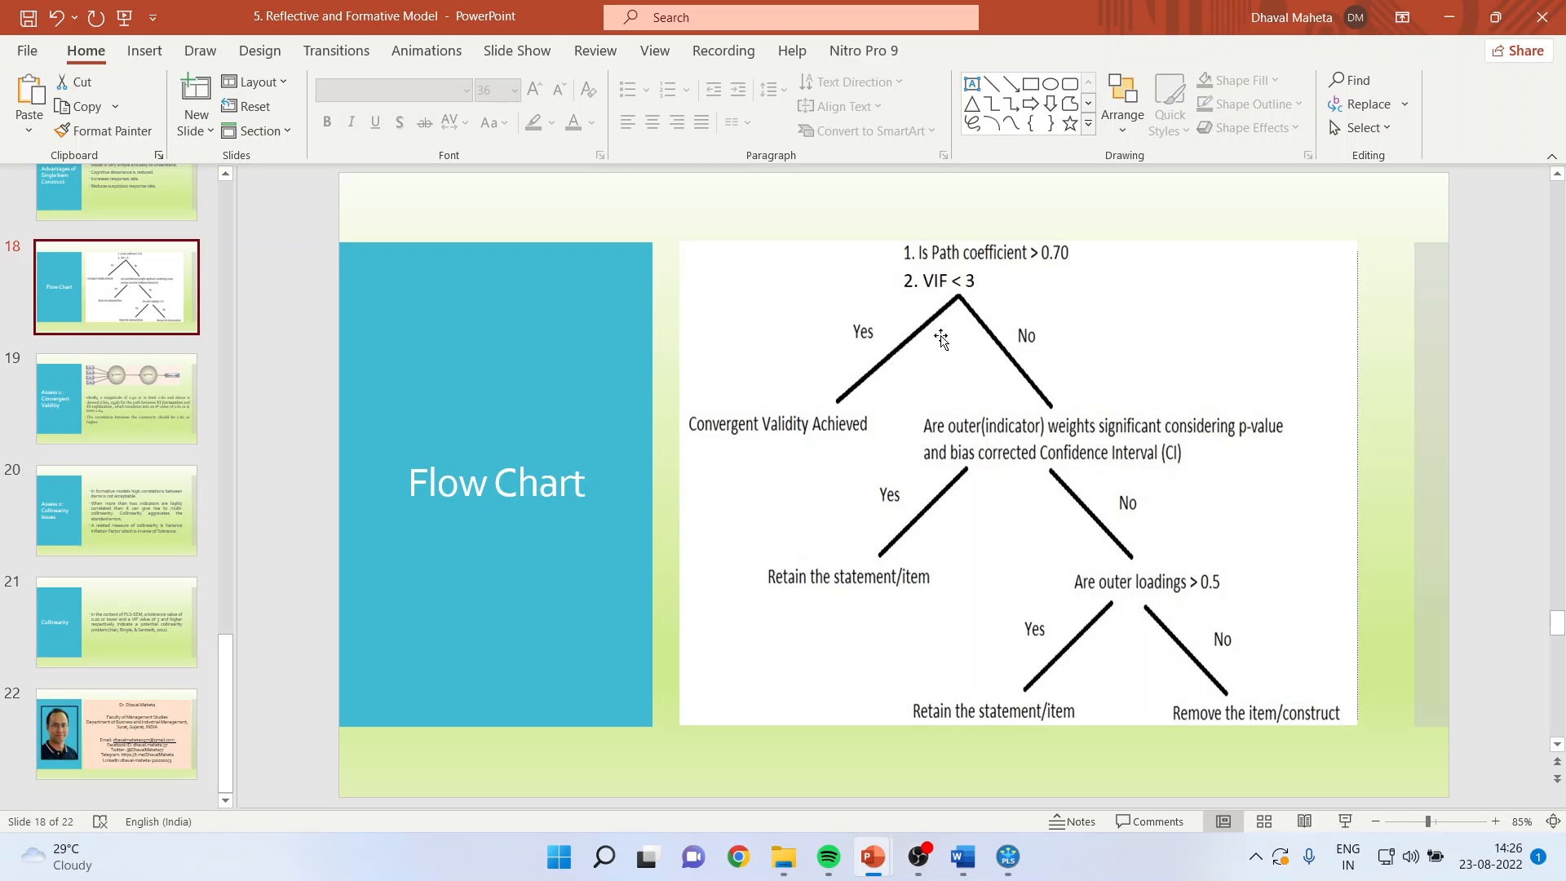
pyautogui.hotkey('alt', 'Tab')
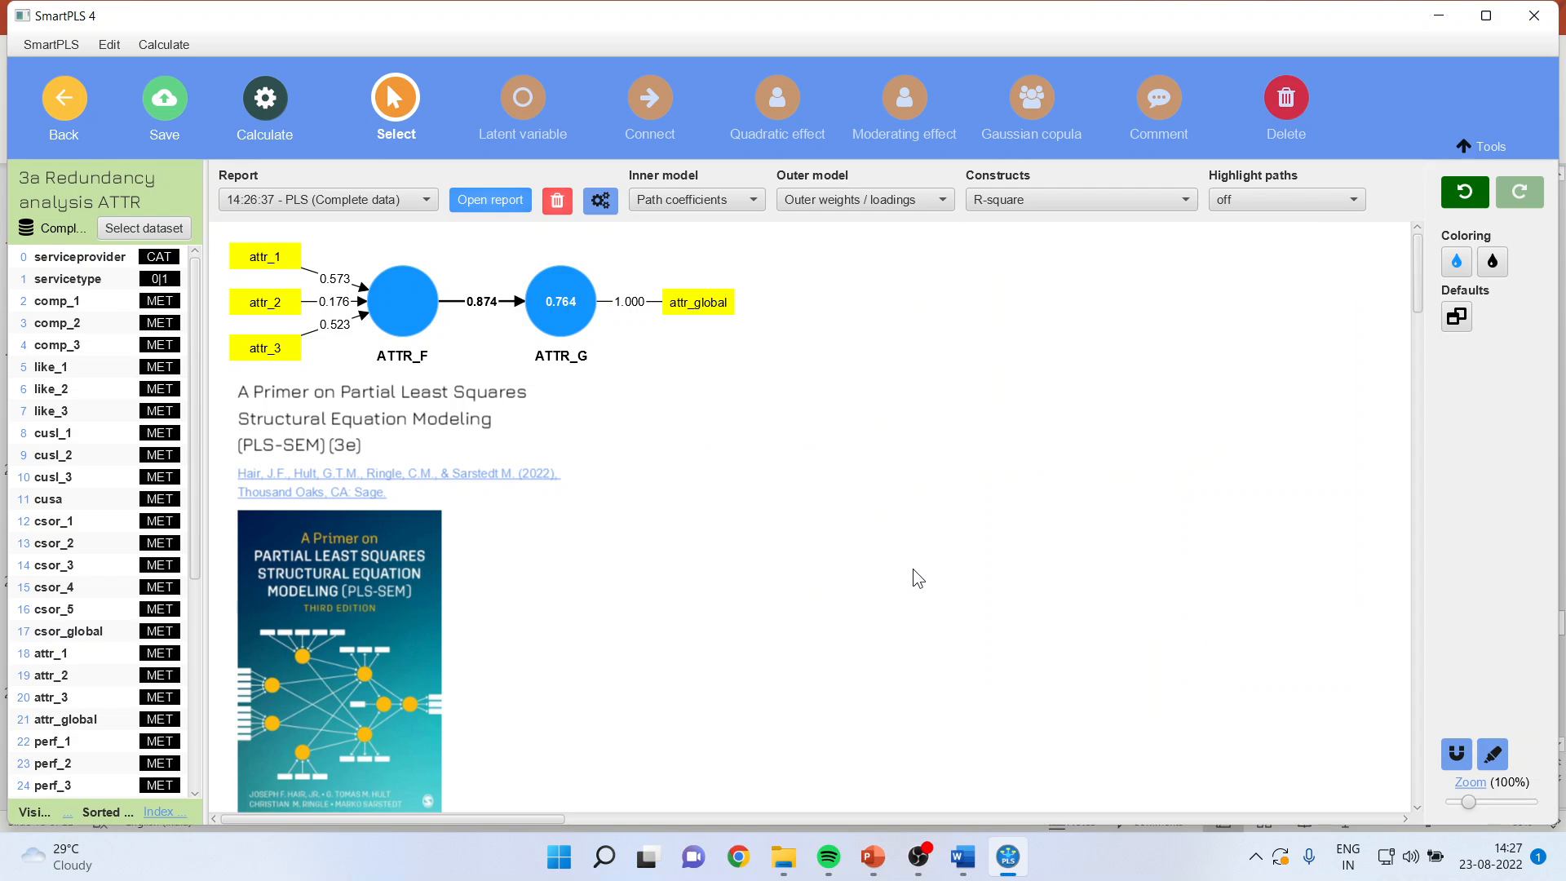
pyautogui.click(934, 209)
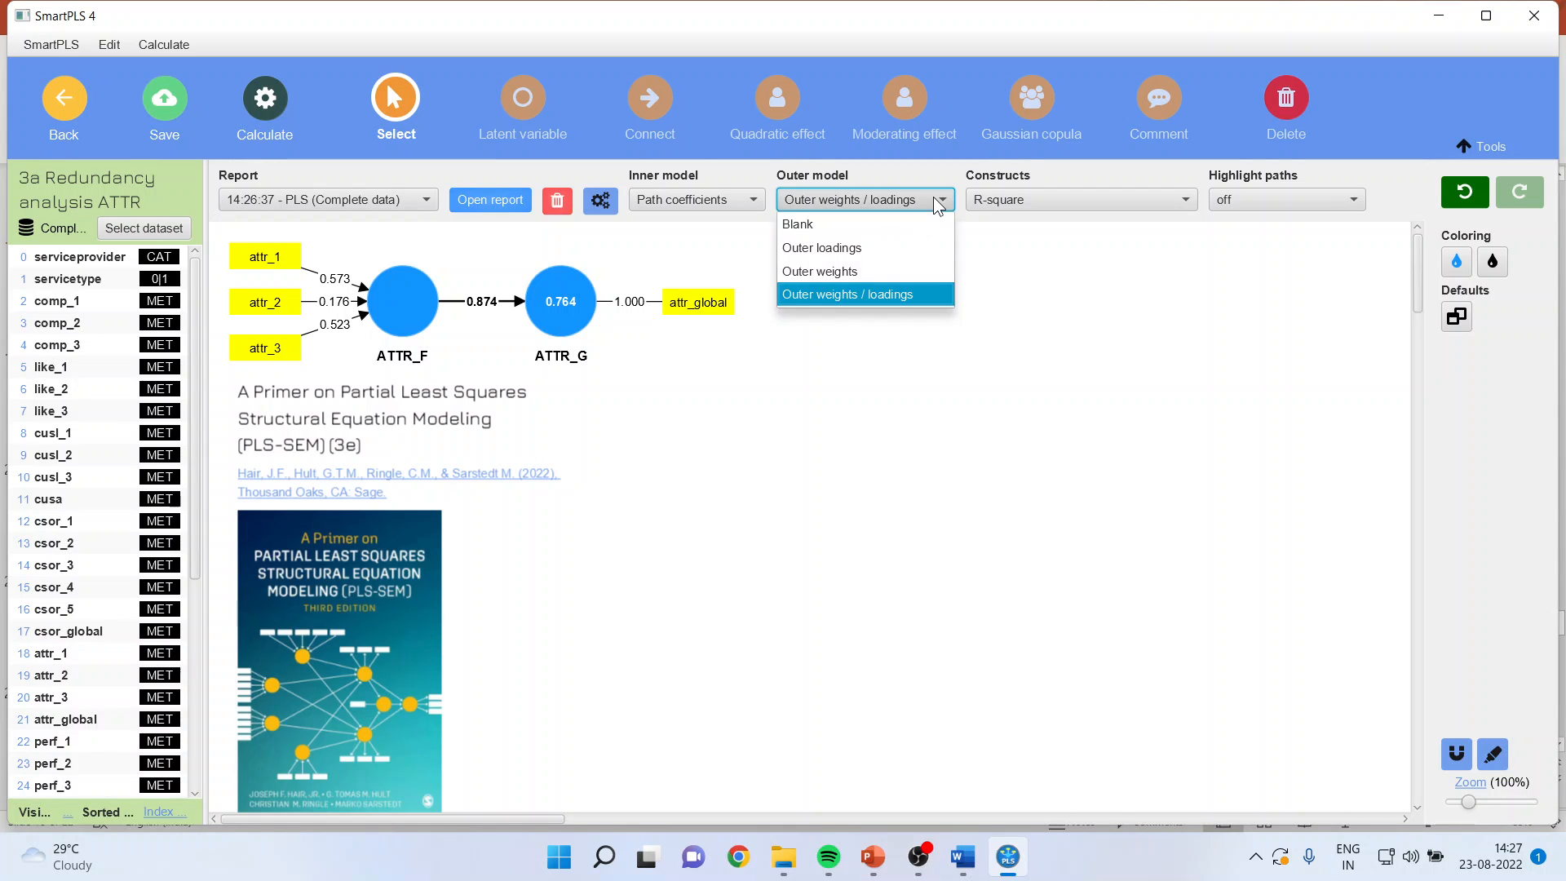
pyautogui.click(934, 204)
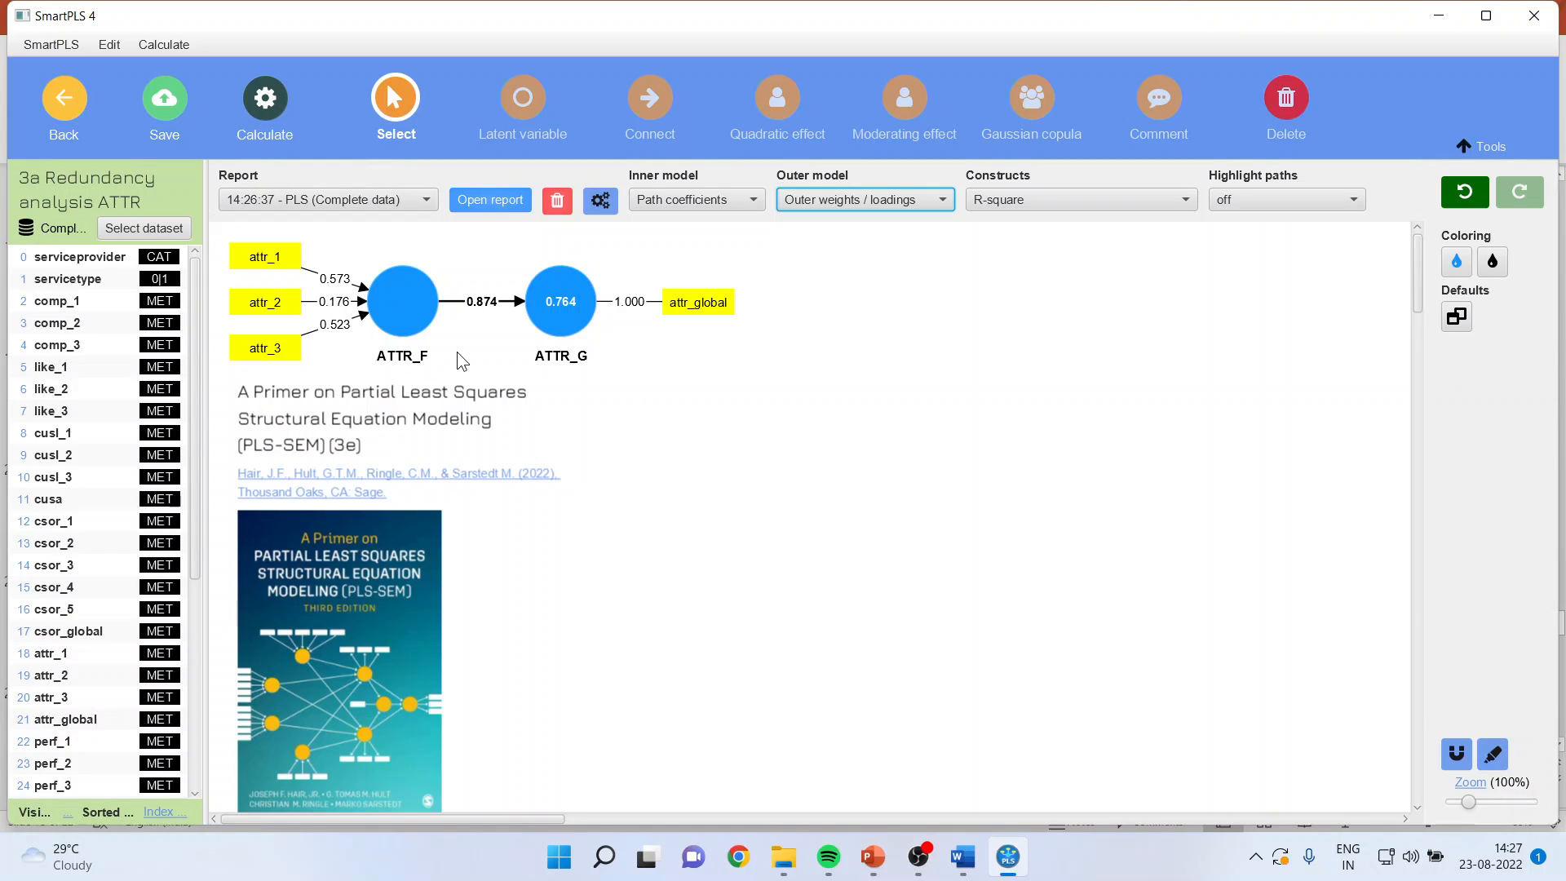
pyautogui.click(482, 303)
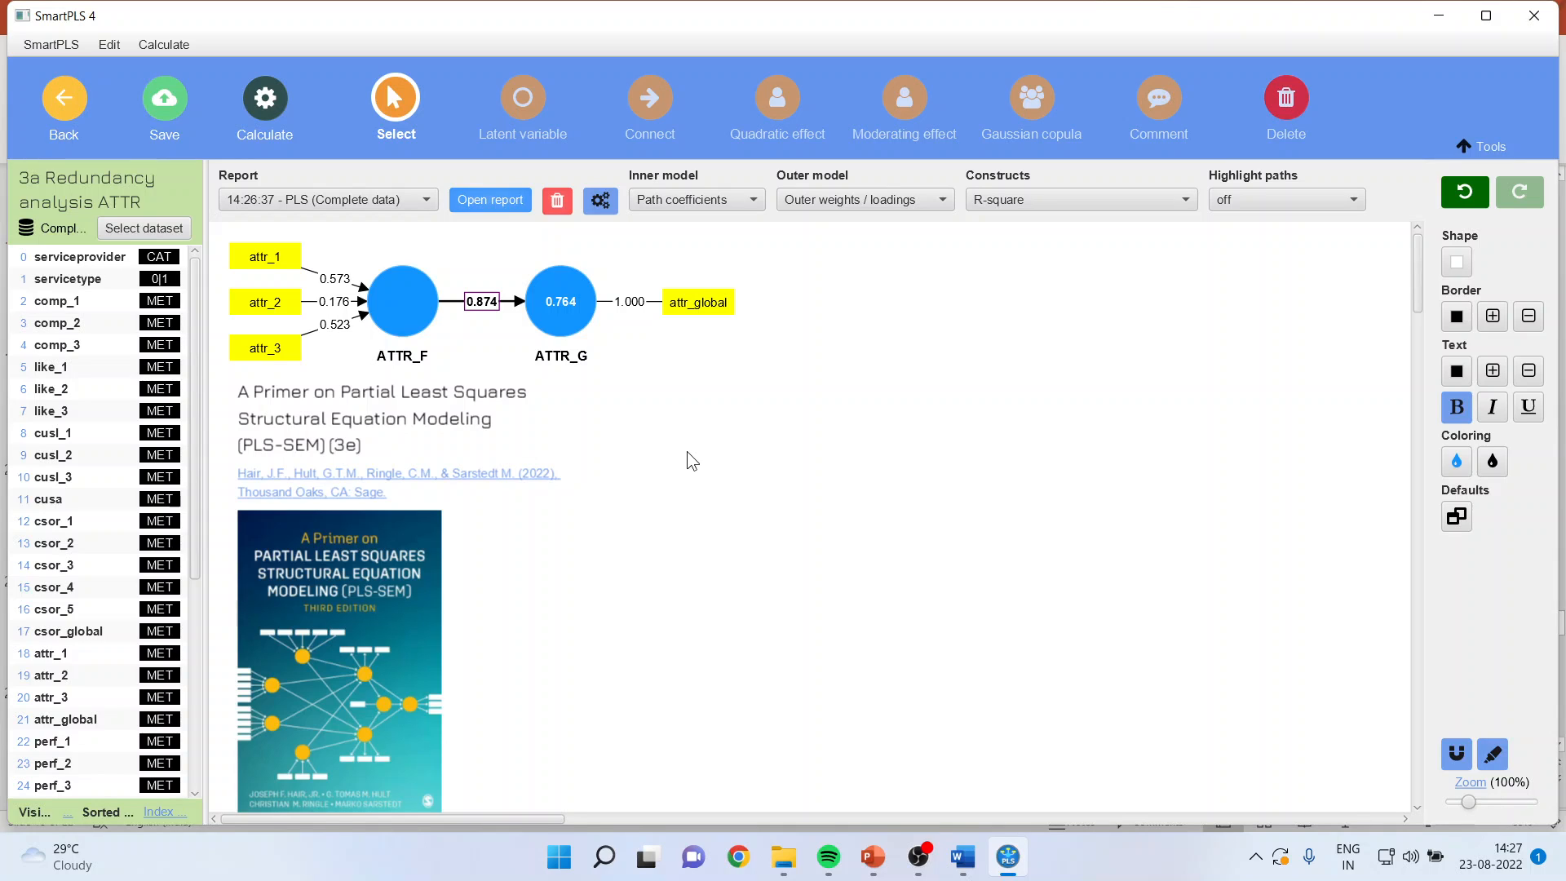
# Step: Run bootstrapping again on the 3a Redundancy analysis ATTR model
pyautogui.click(265, 106)
pyautogui.click(338, 177)
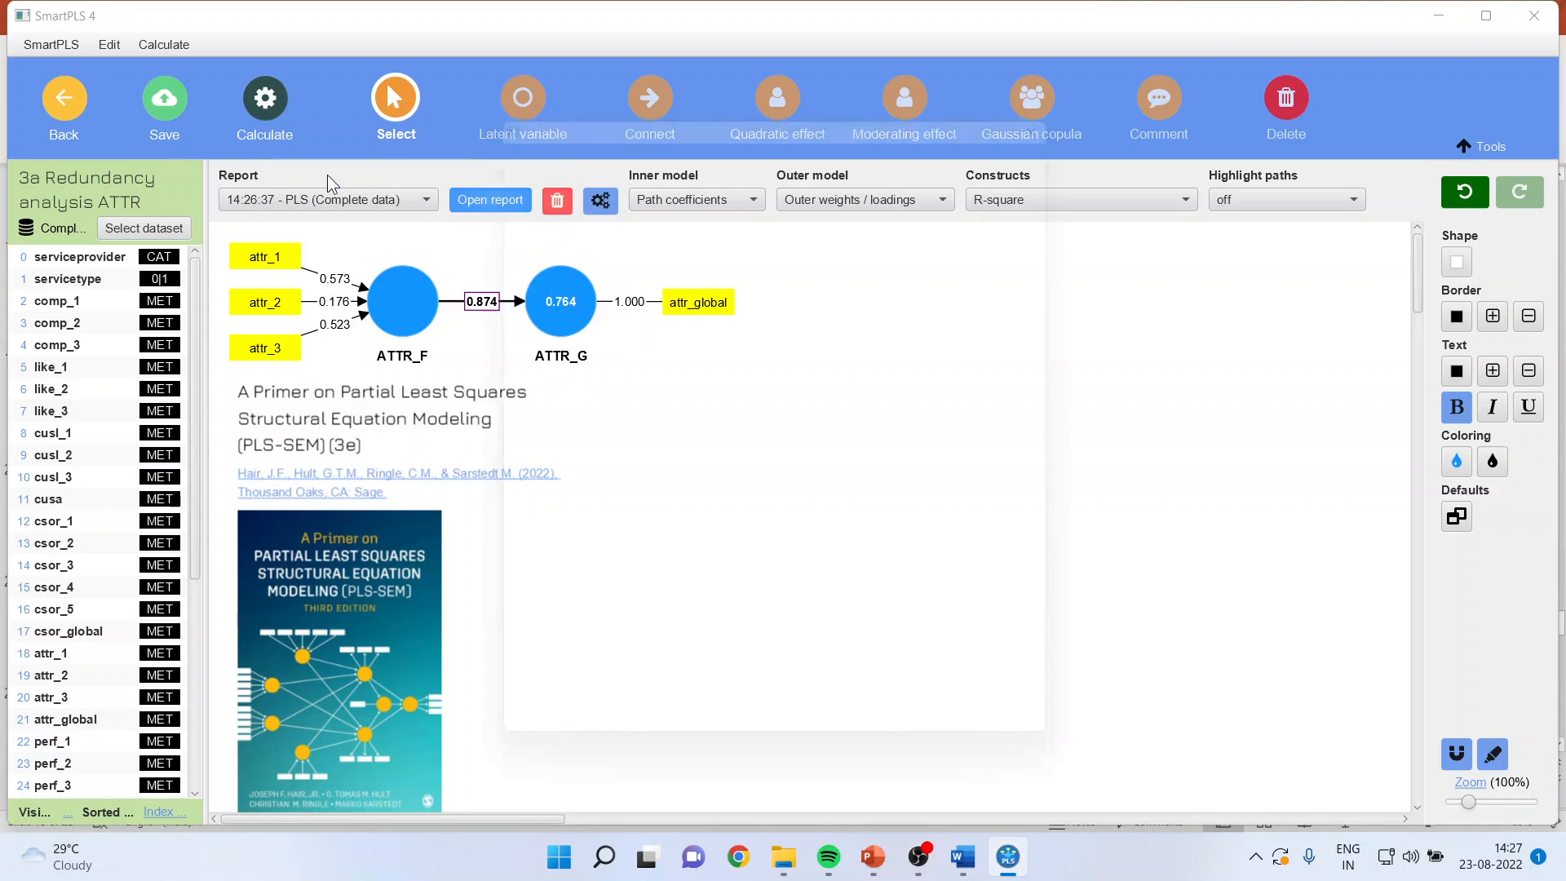
pyautogui.click(937, 745)
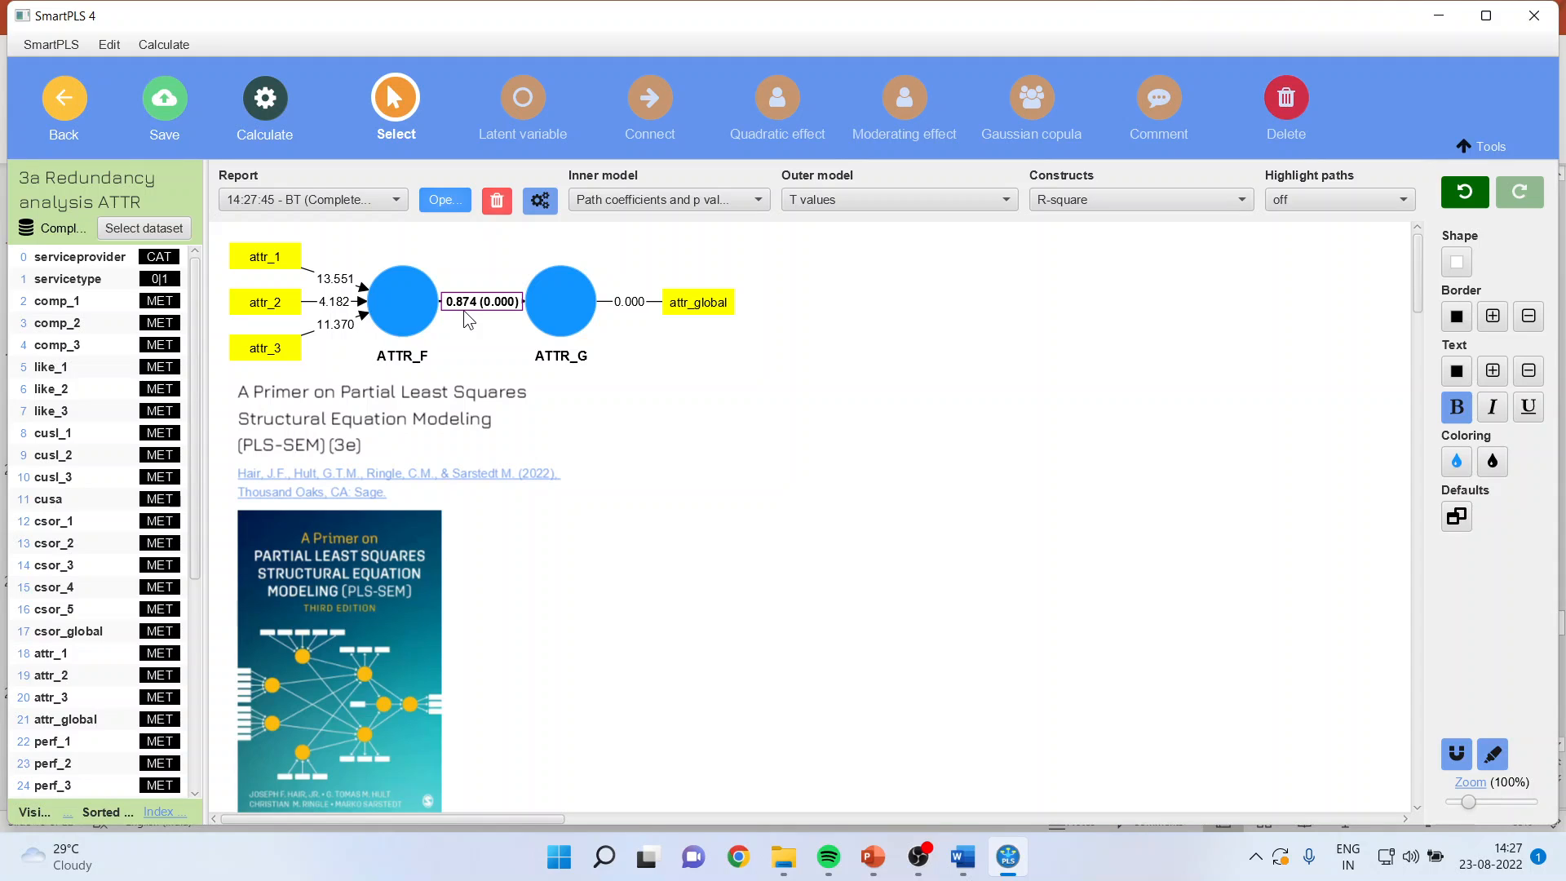
# Step: Open the bootstrapping report and examine the outer weights' p values for the ATTR_F indicators and their bias corrected confidence intervals
pyautogui.click(449, 199)
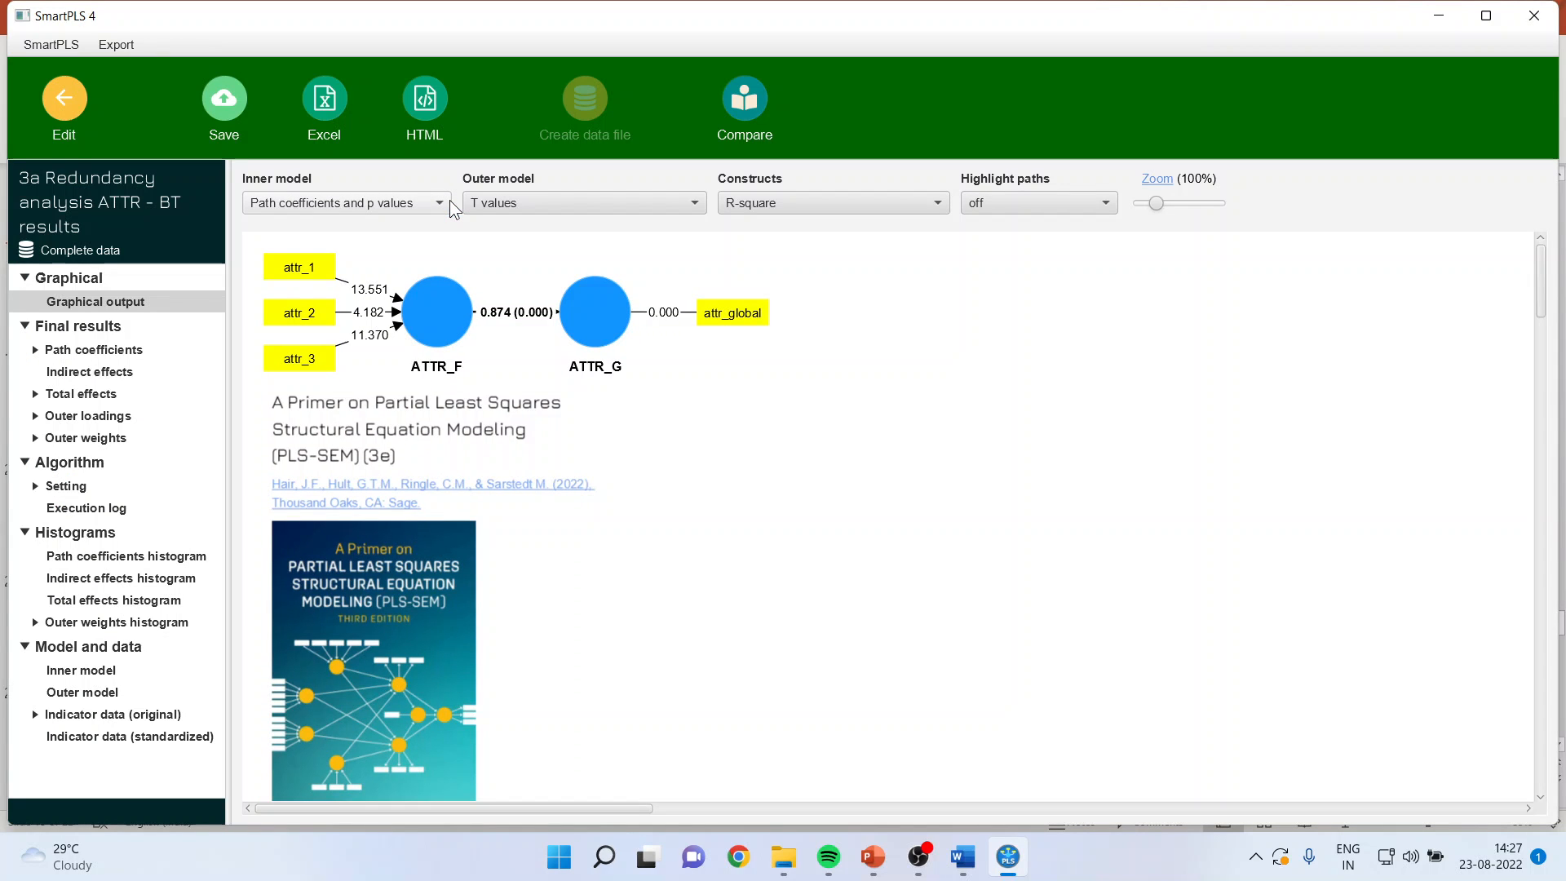
pyautogui.click(36, 438)
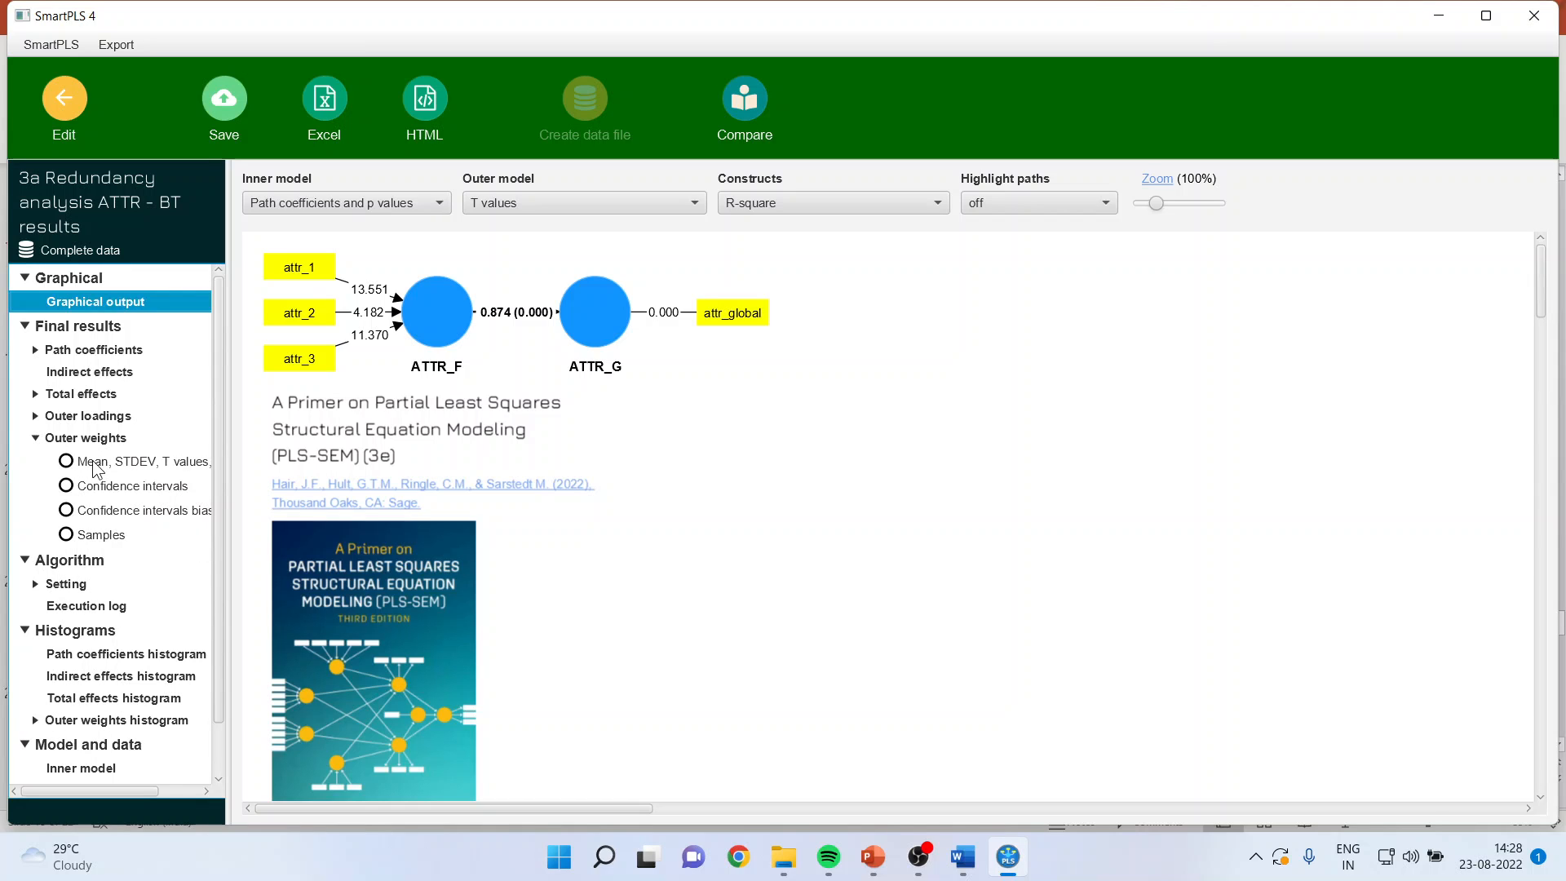
pyautogui.click(126, 461)
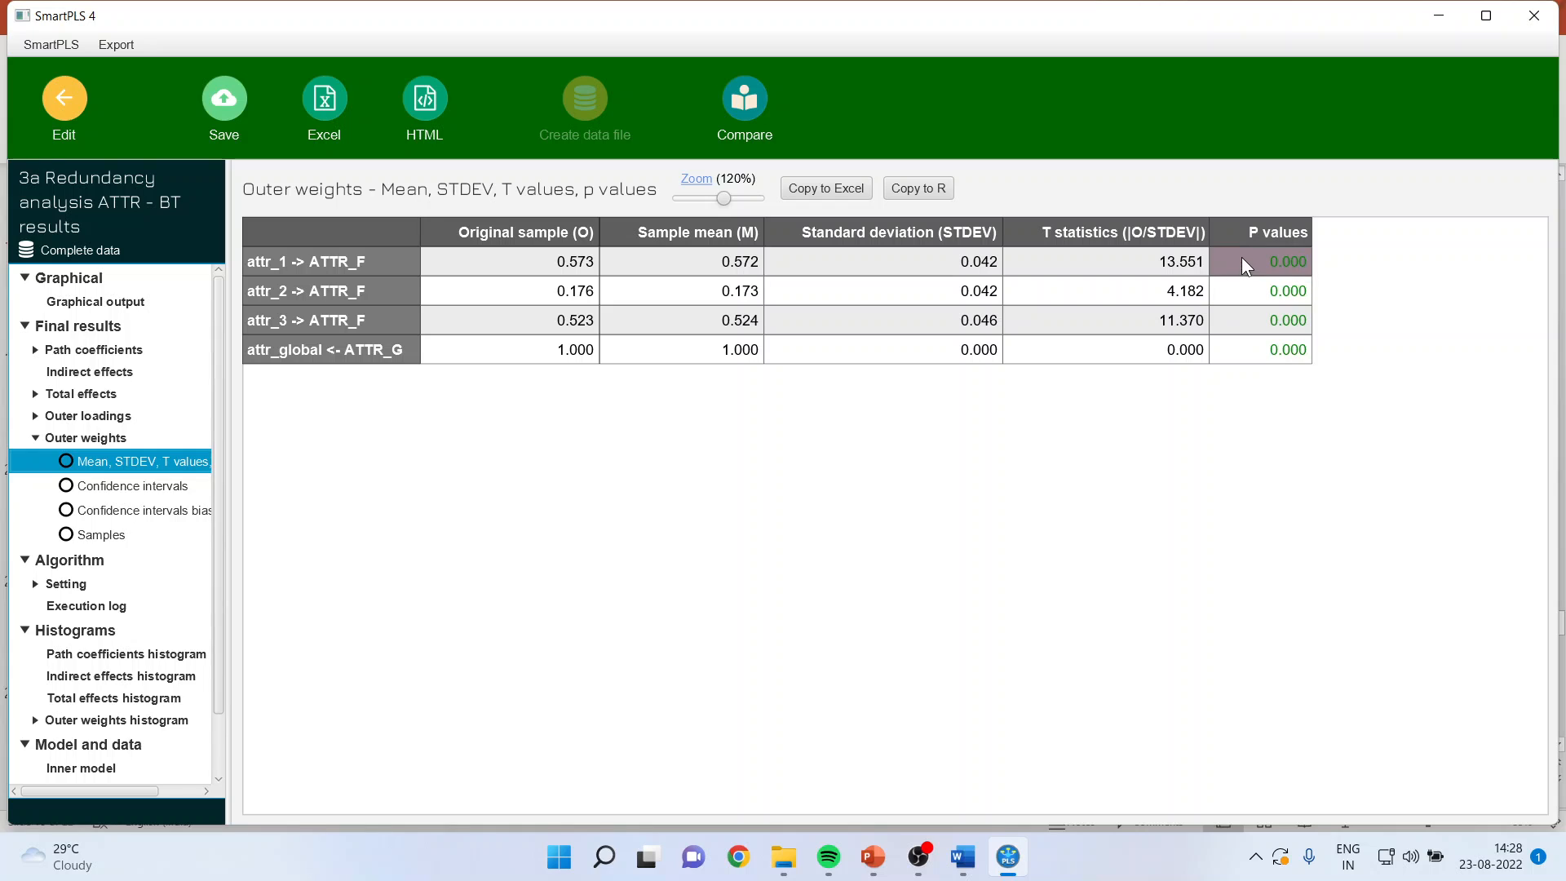
pyautogui.moveTo(1242, 258); pyautogui.dragTo(1246, 322)
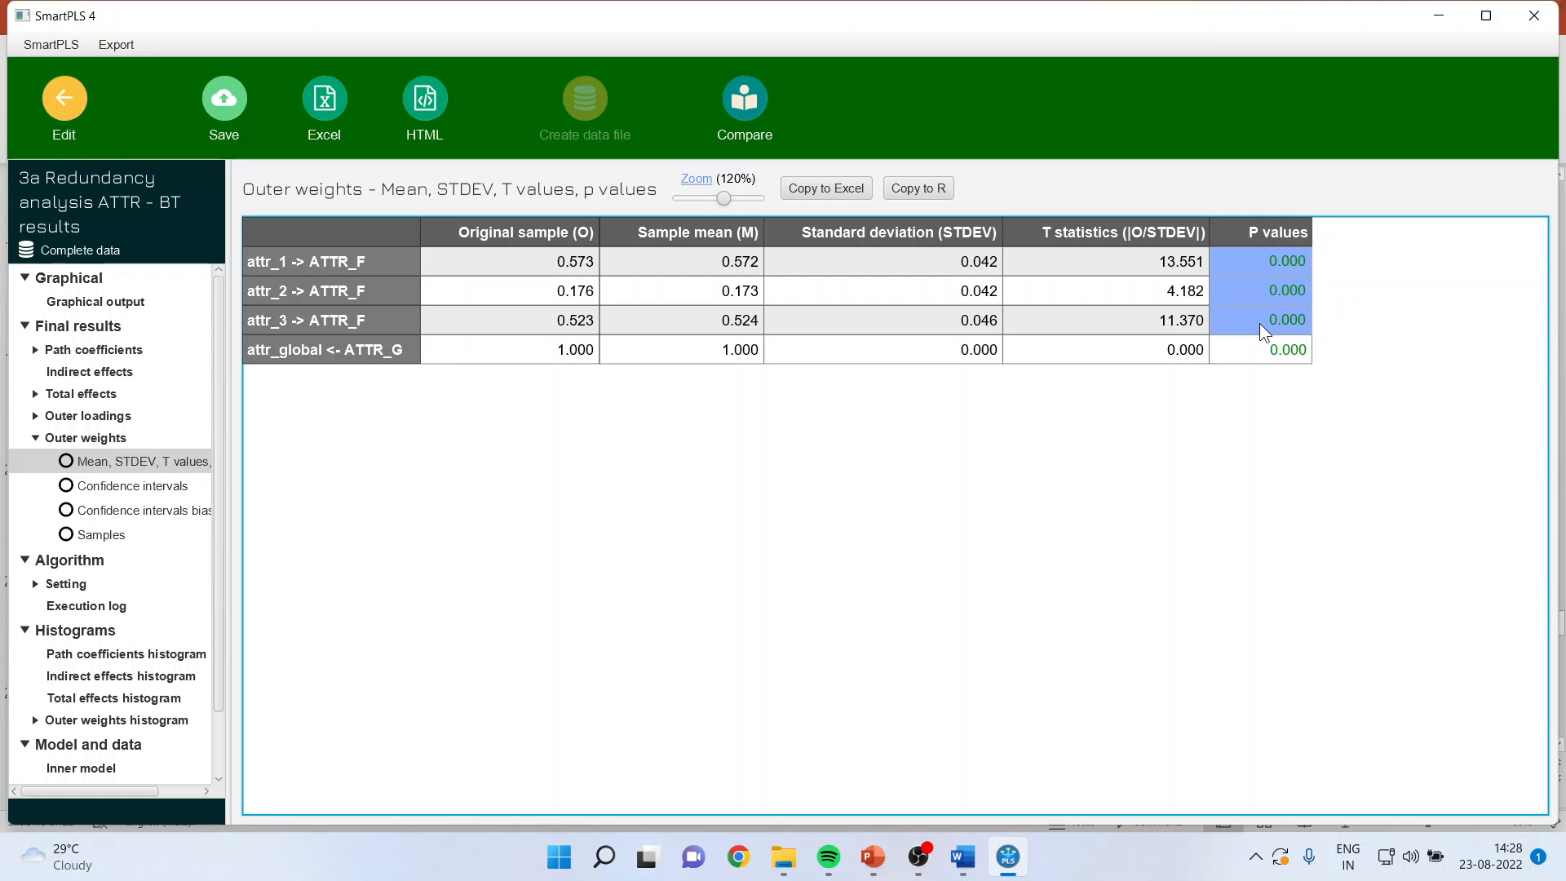
pyautogui.click(164, 514)
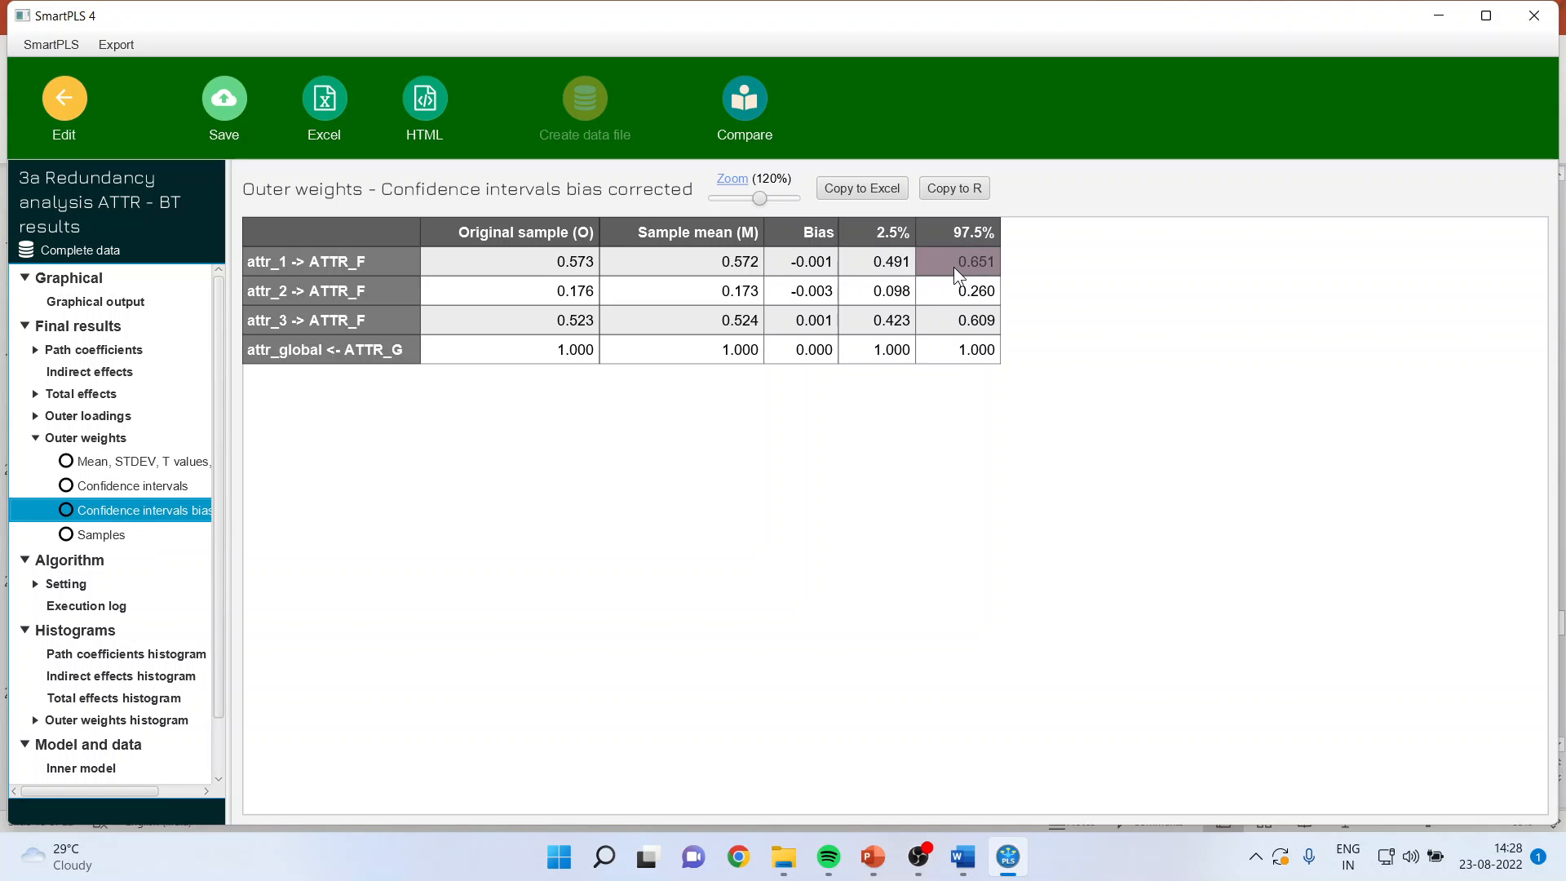
# Step: Return to the outer weights' Mean, STDEV, T values, p values table and review the indicators' p values
pyautogui.click(92, 439)
pyautogui.click(116, 462)
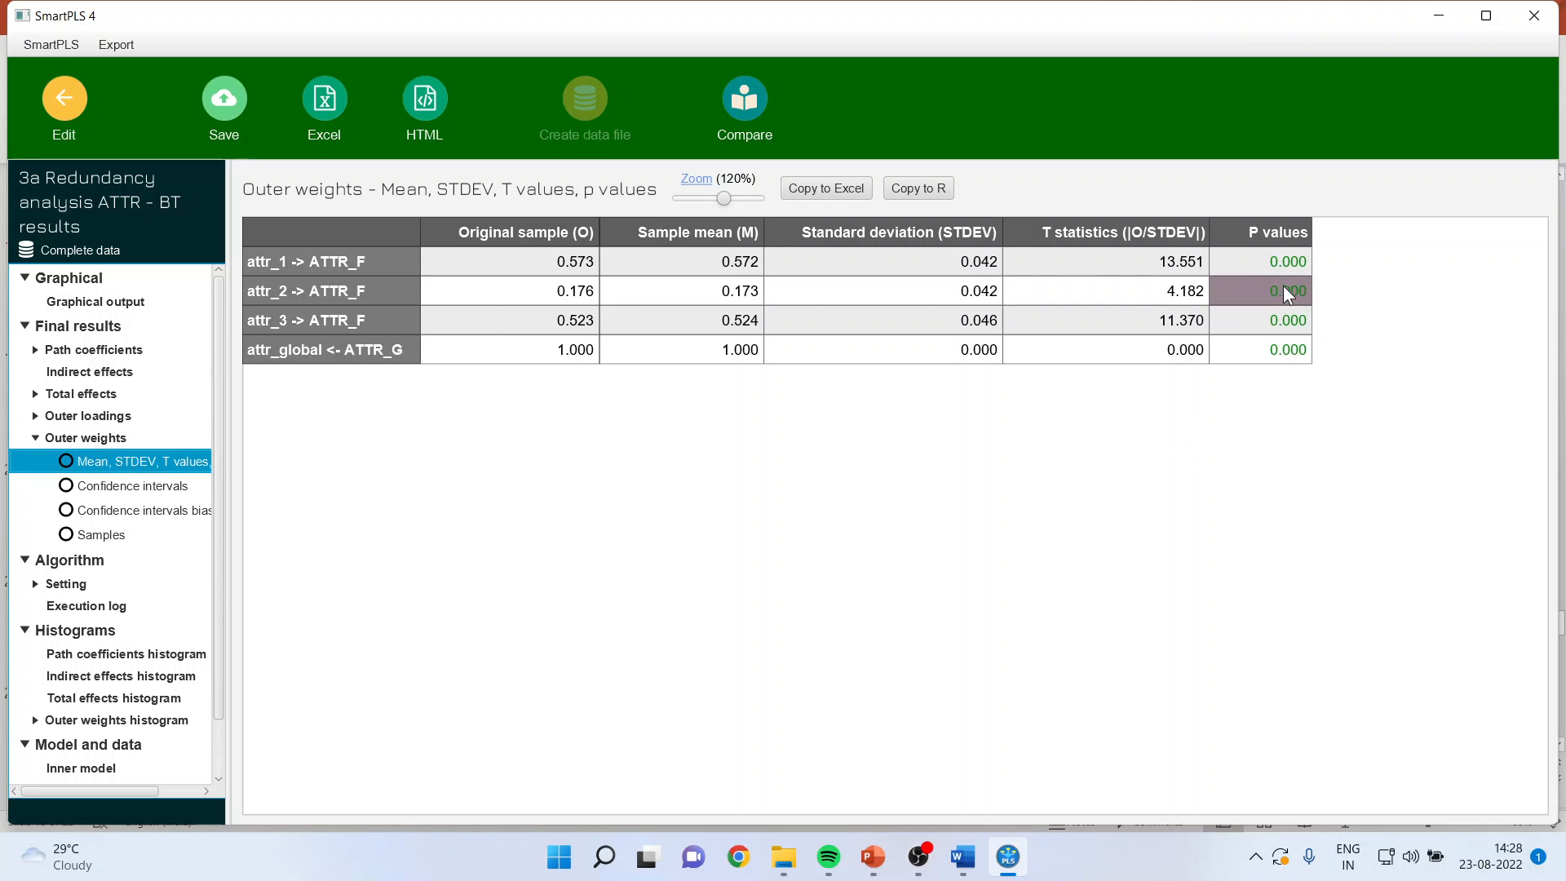
pyautogui.moveTo(1280, 262); pyautogui.dragTo(1387, 346)
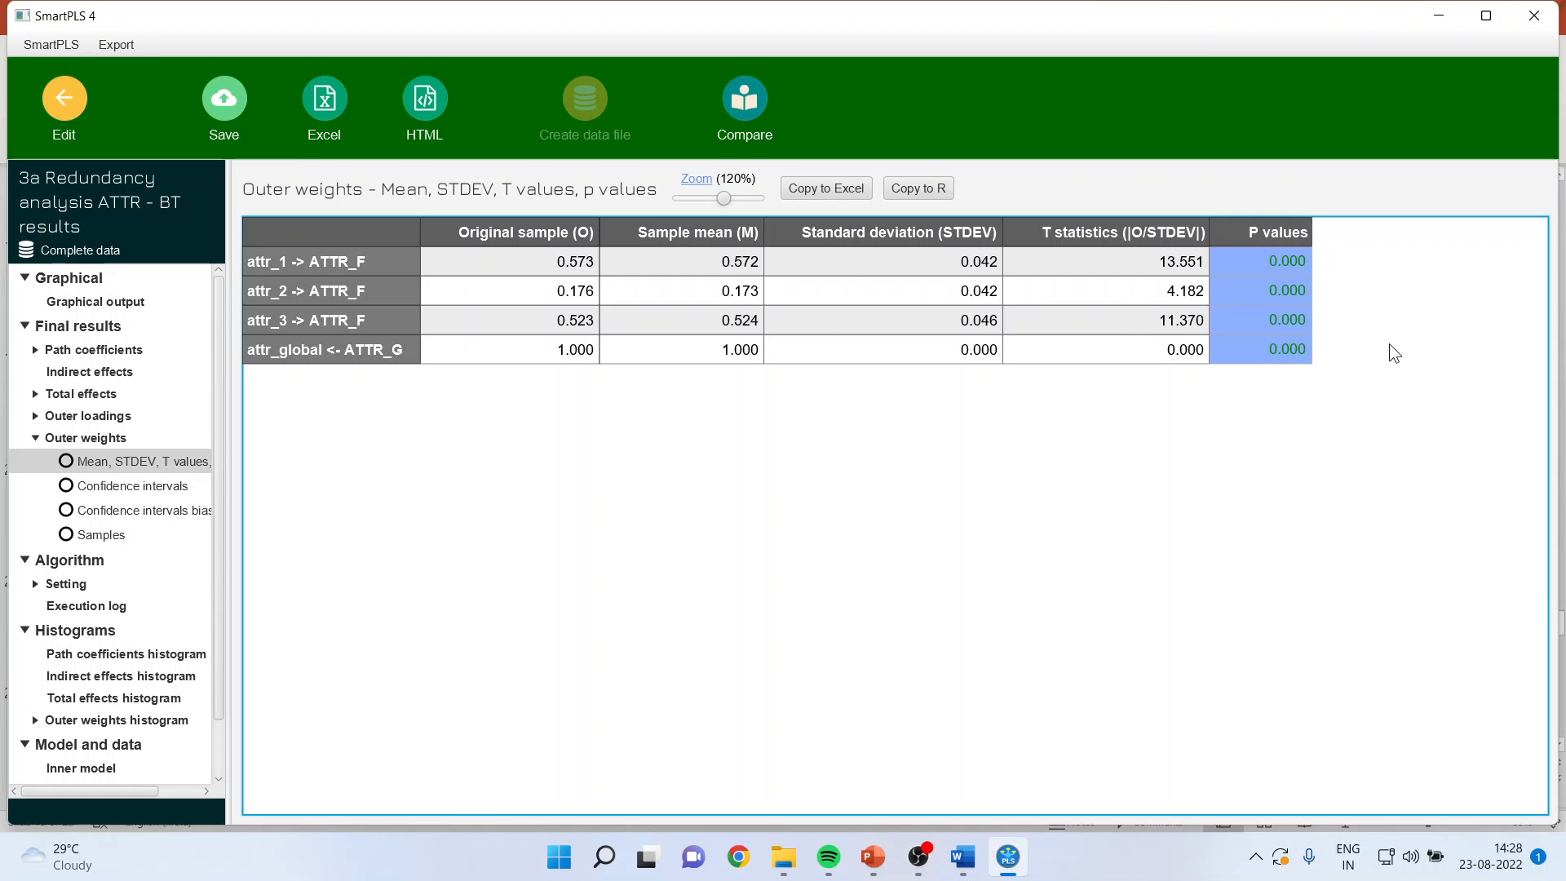
pyautogui.moveTo(1274, 254); pyautogui.dragTo(1284, 334)
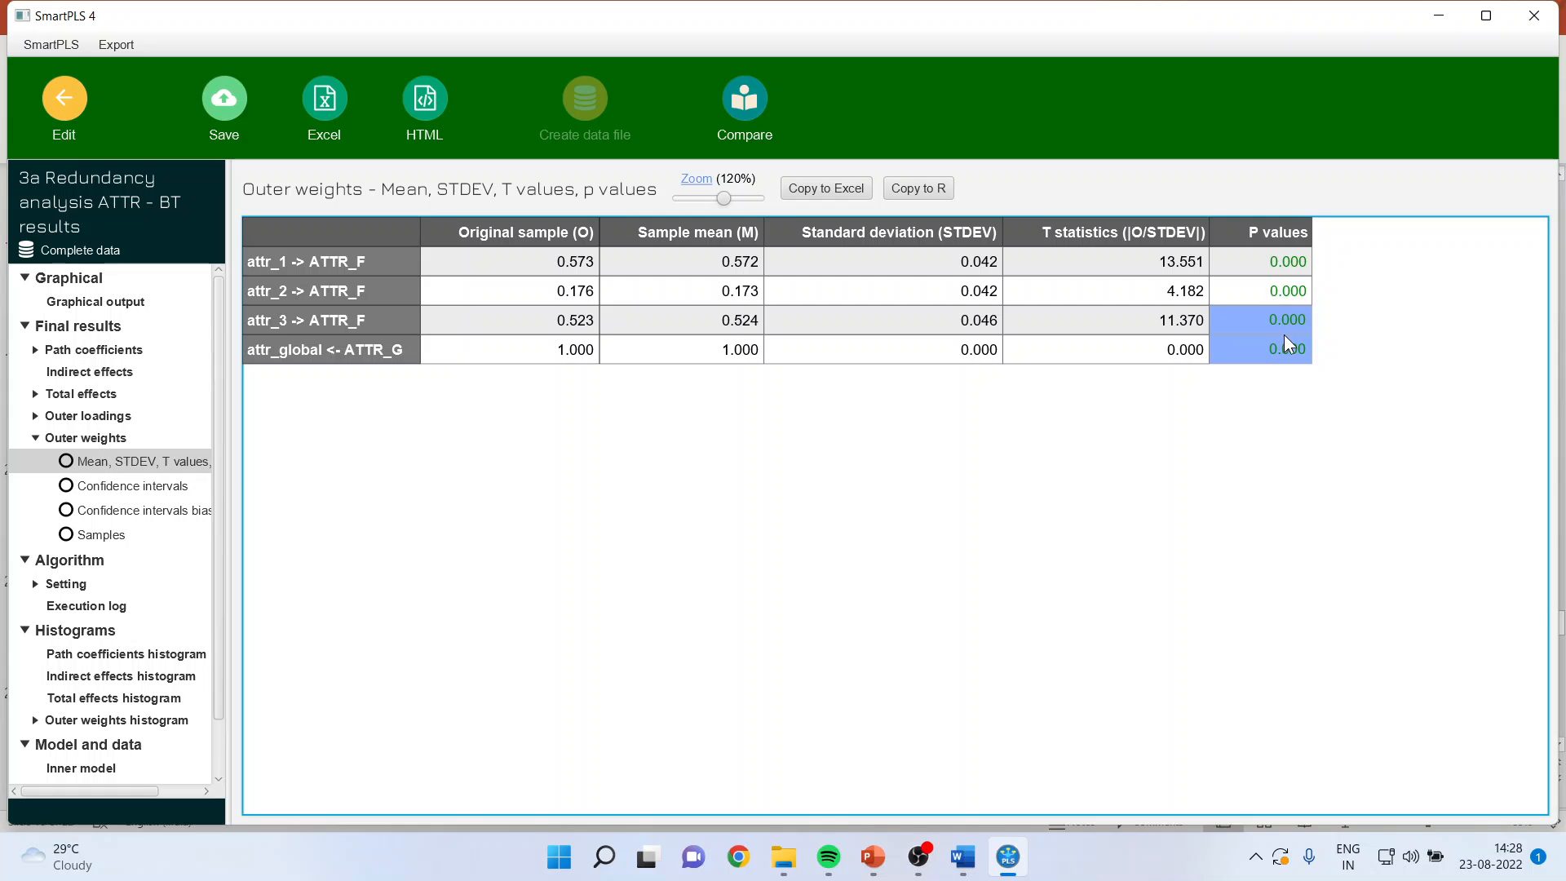
pyautogui.click(1411, 313)
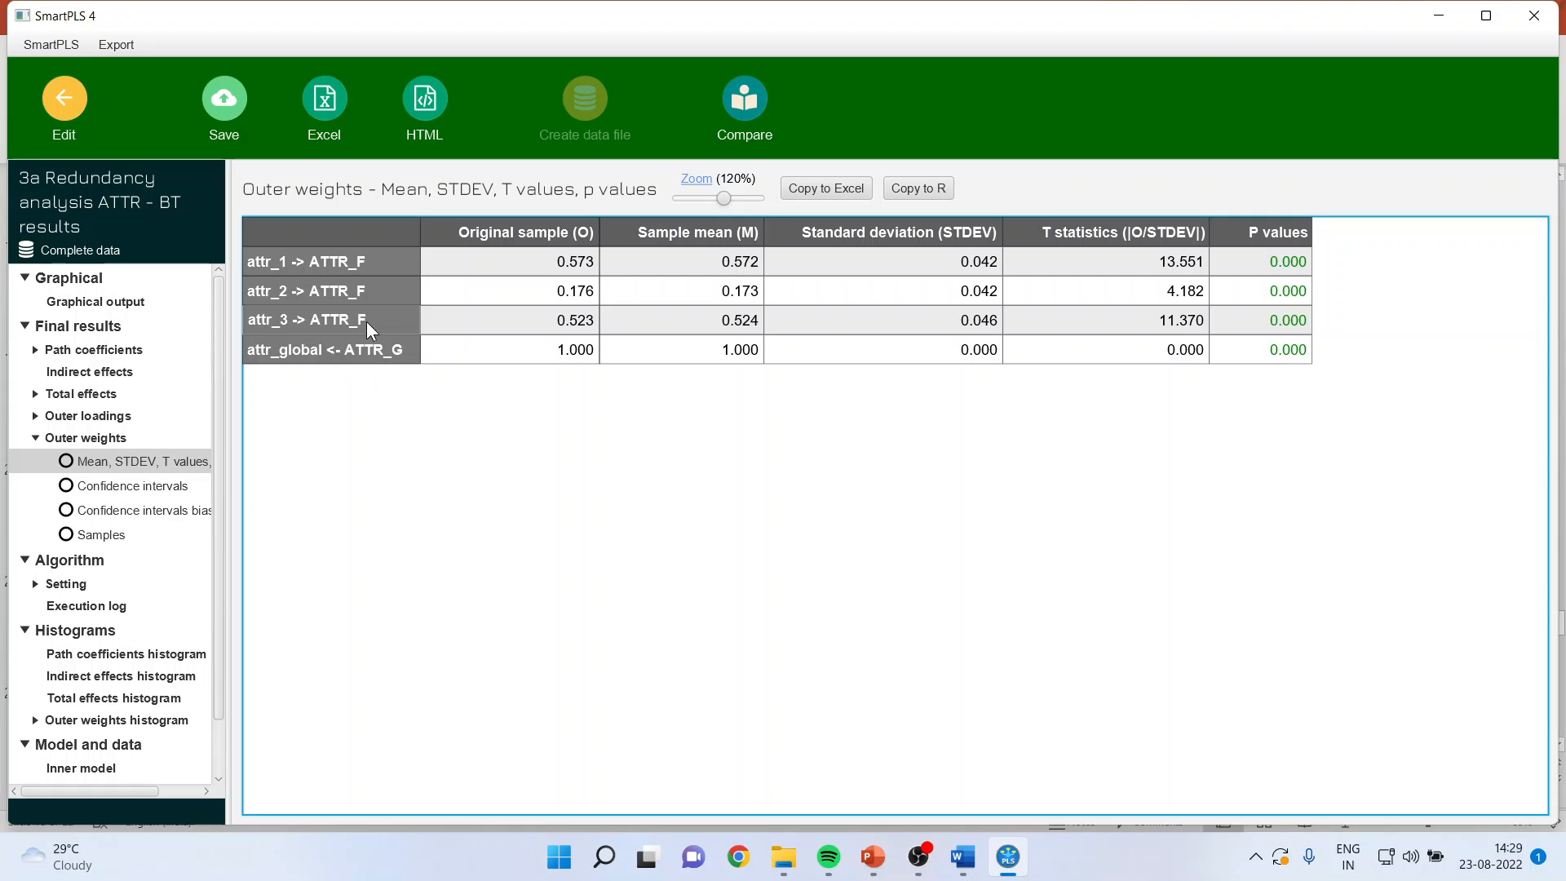
# Step: Open the outer weights' bias corrected confidence intervals and examine the 2.5% and 97.5% bounds for attr_1, attr_2 and attr_3
pyautogui.click(1294, 324)
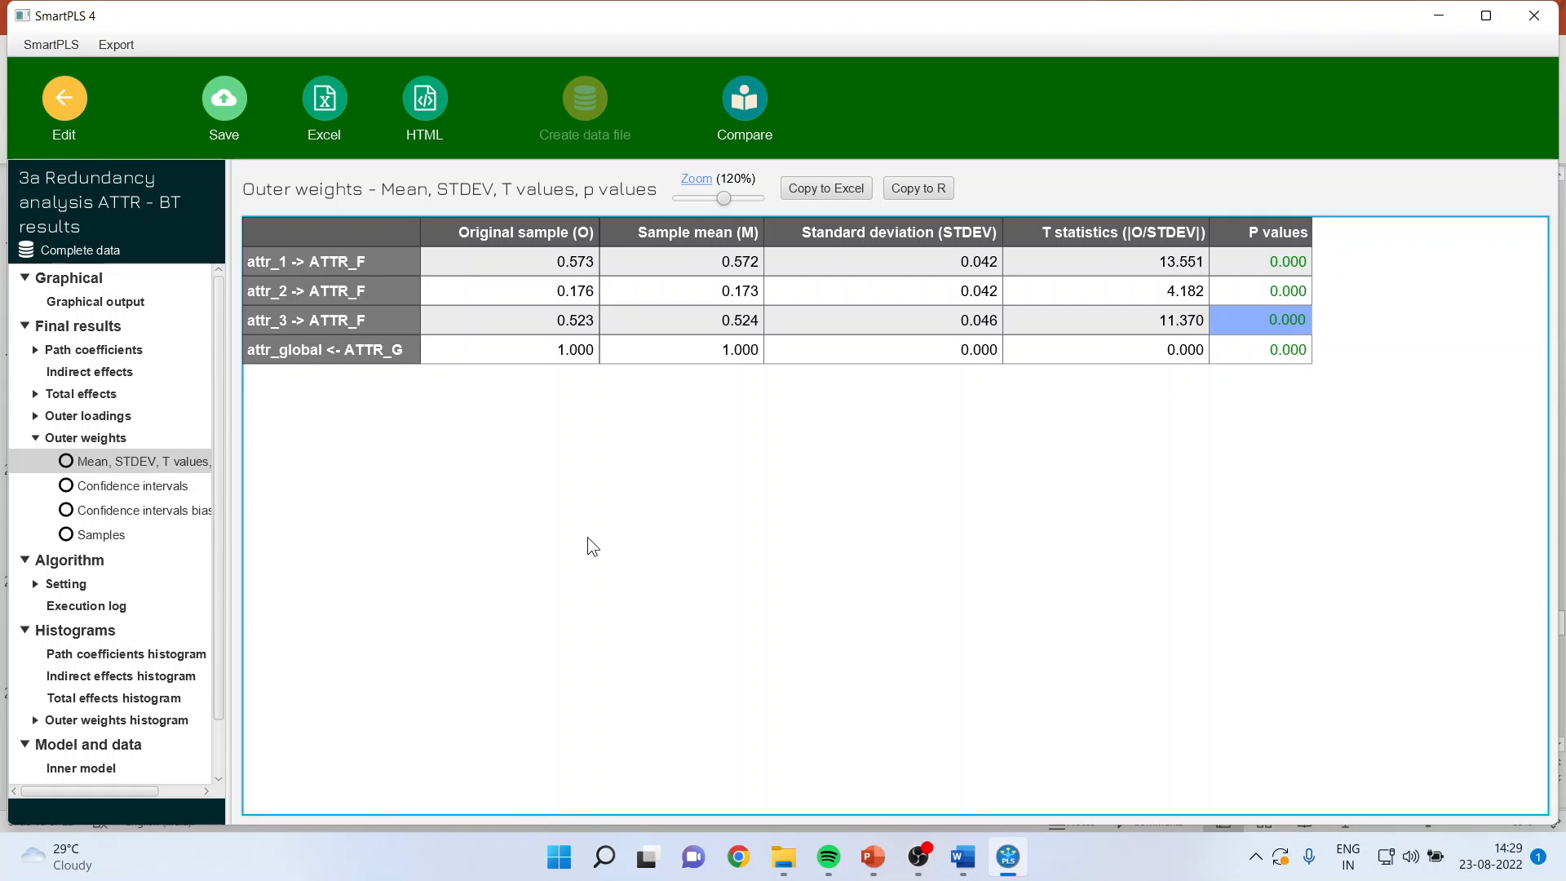
pyautogui.click(155, 511)
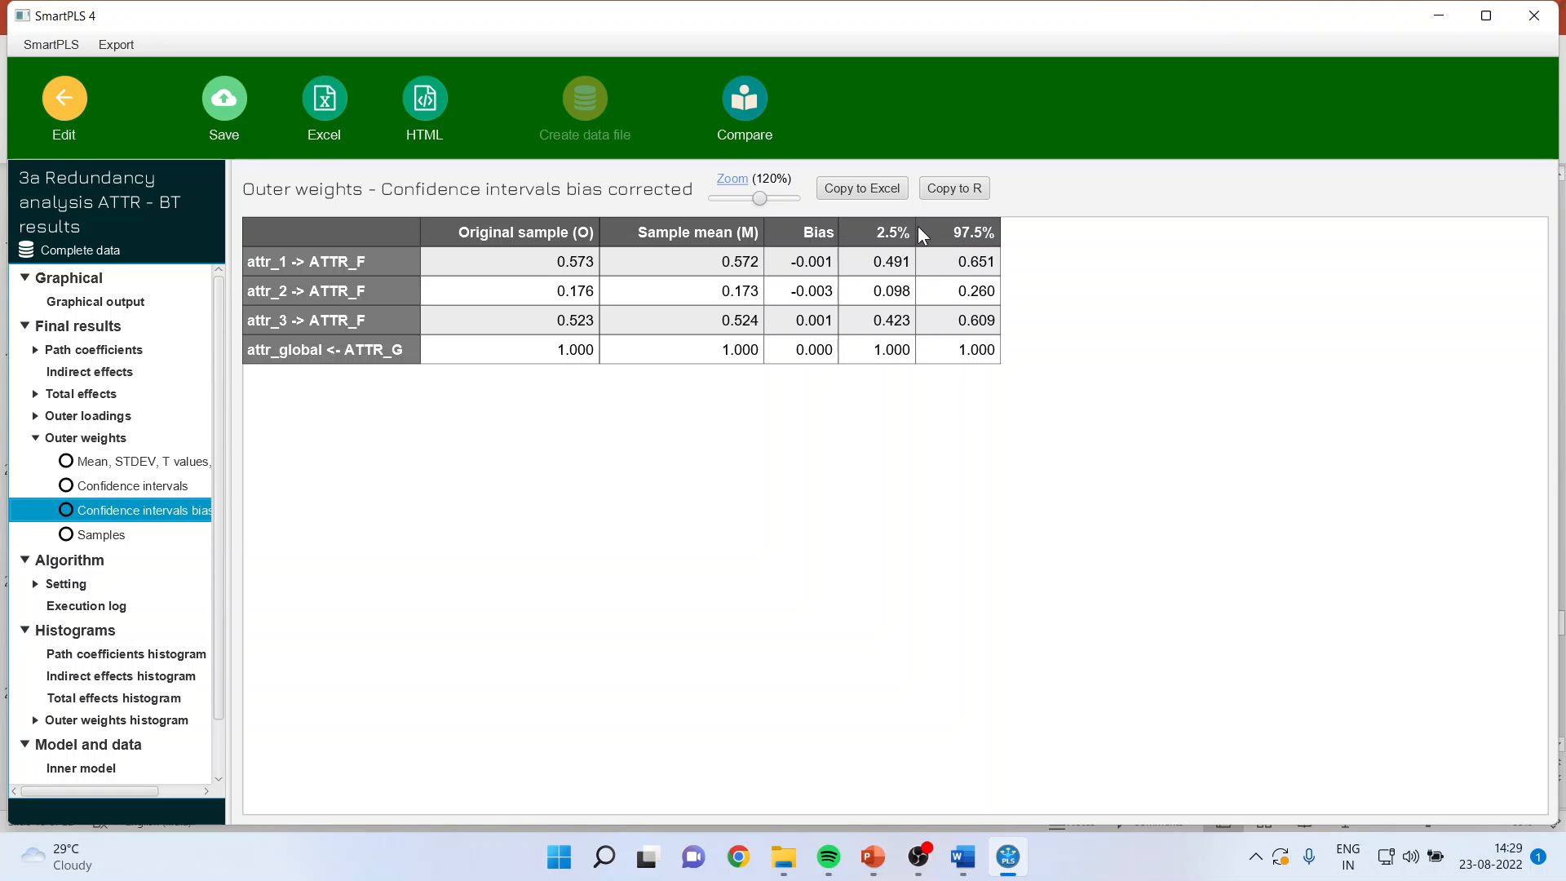
pyautogui.click(913, 269)
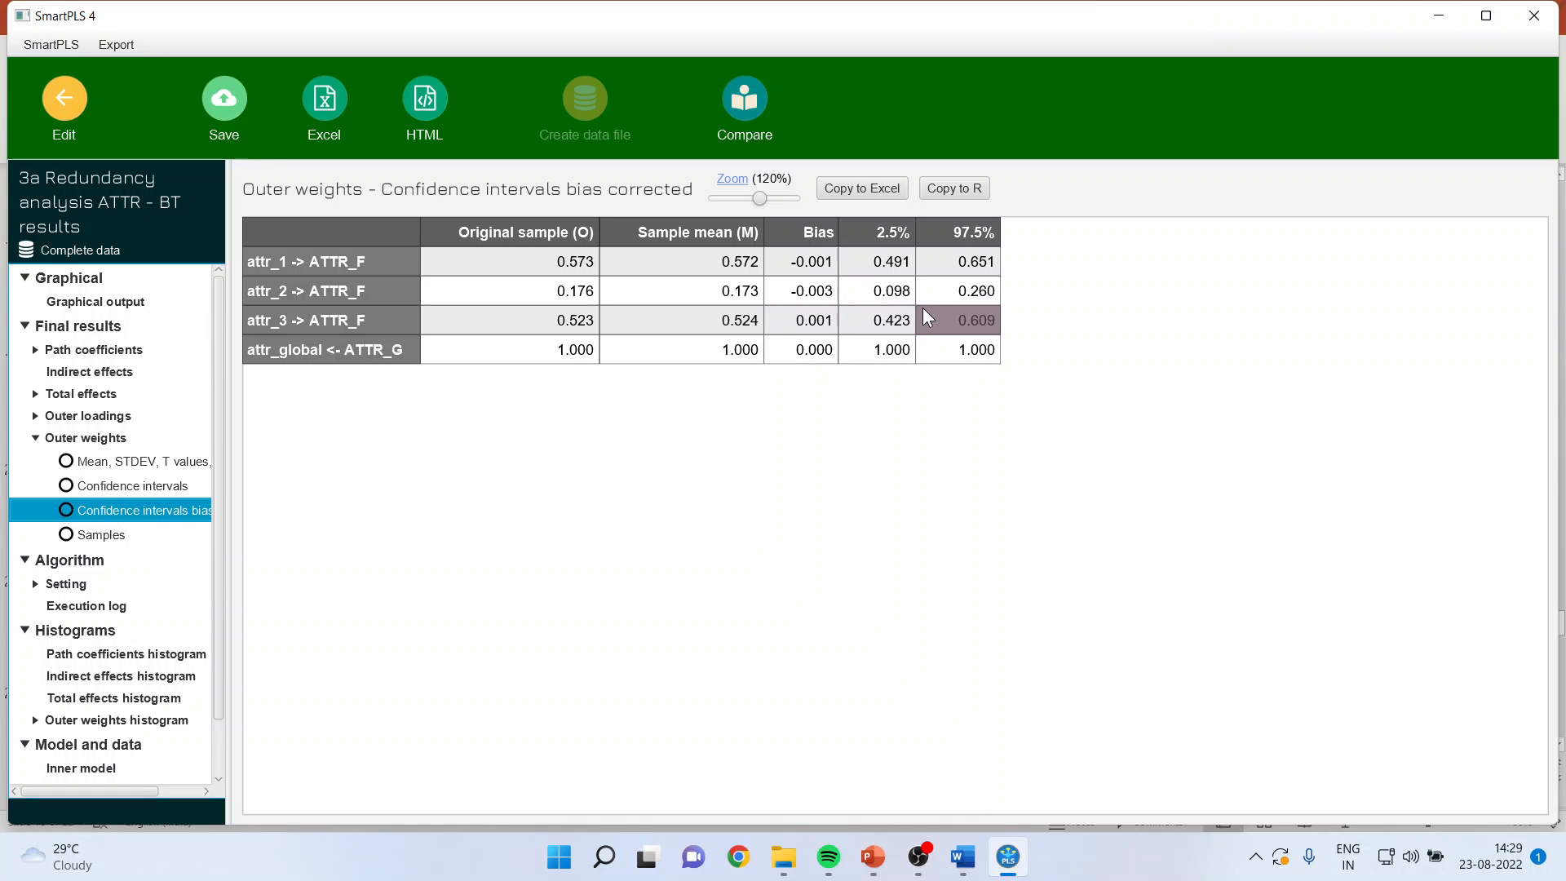
pyautogui.click(882, 261)
pyautogui.click(966, 261)
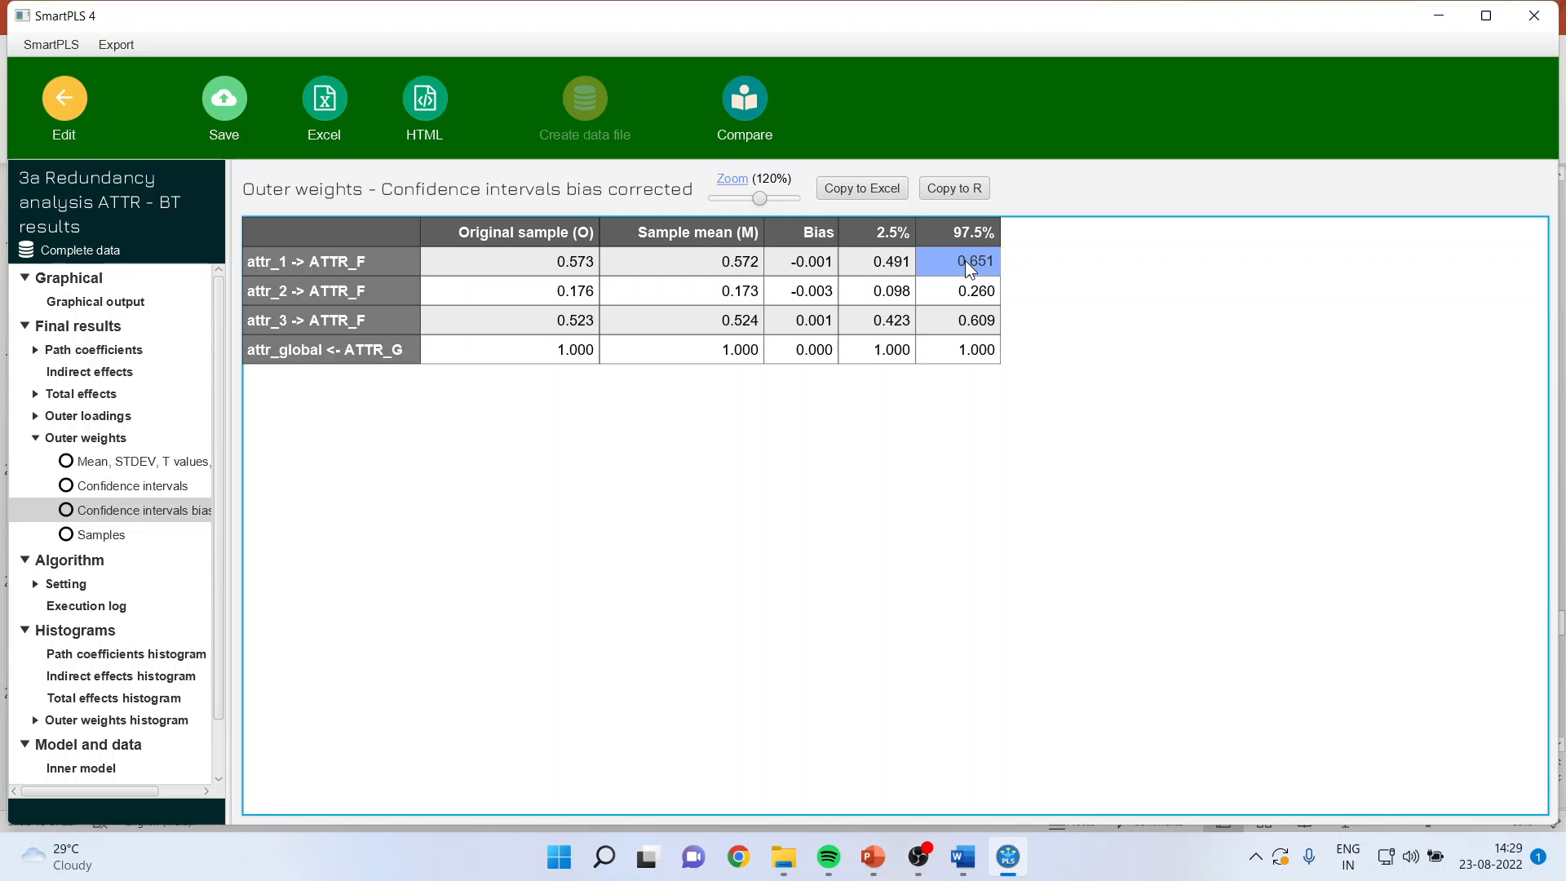
pyautogui.click(976, 289)
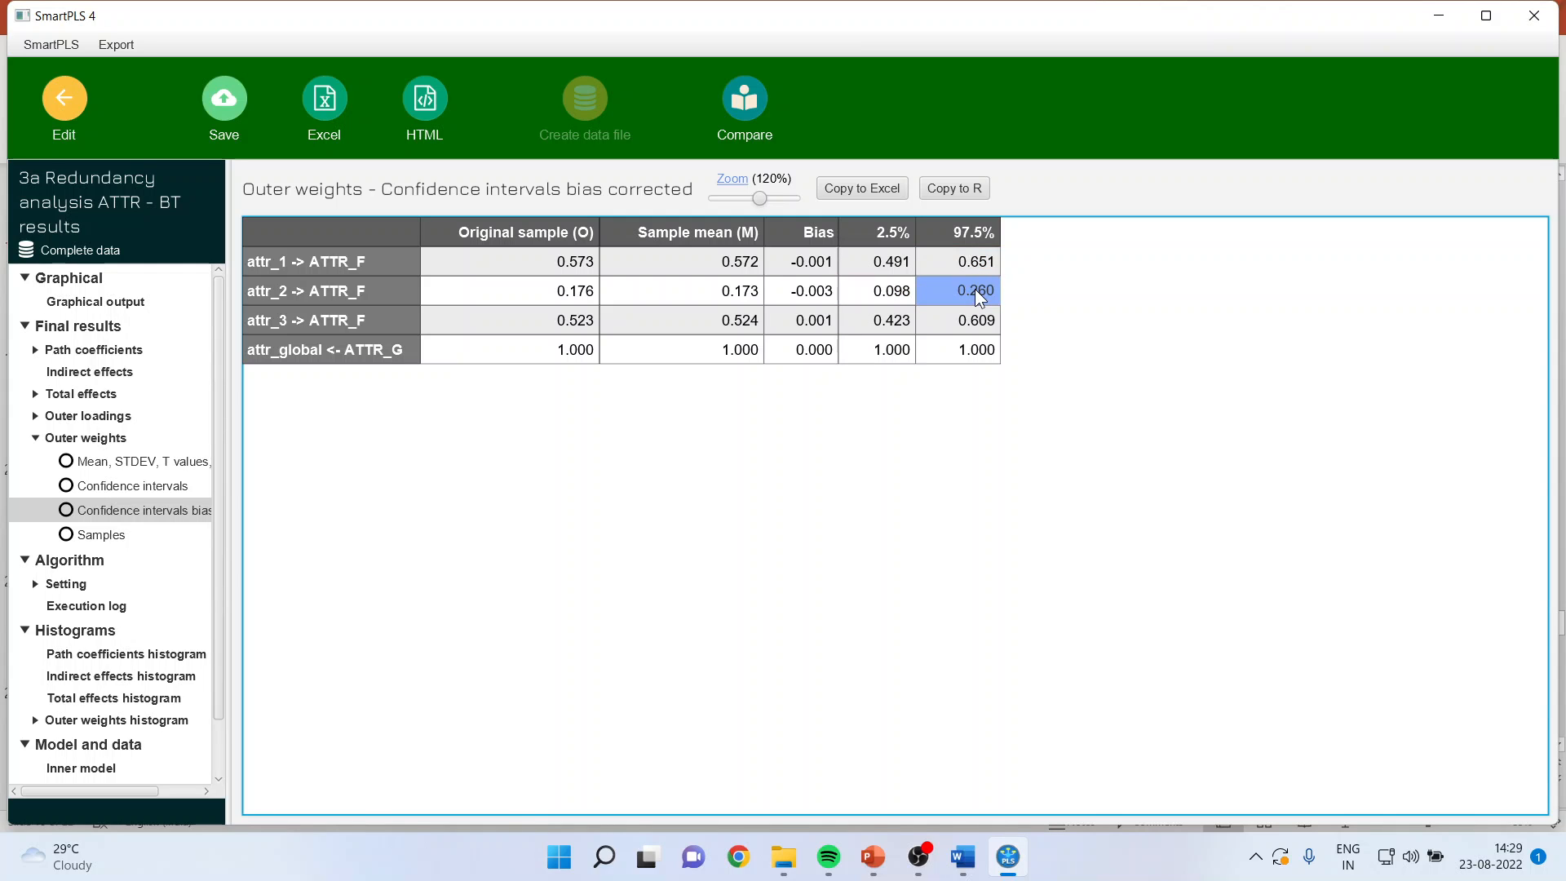
pyautogui.click(882, 318)
pyautogui.click(973, 318)
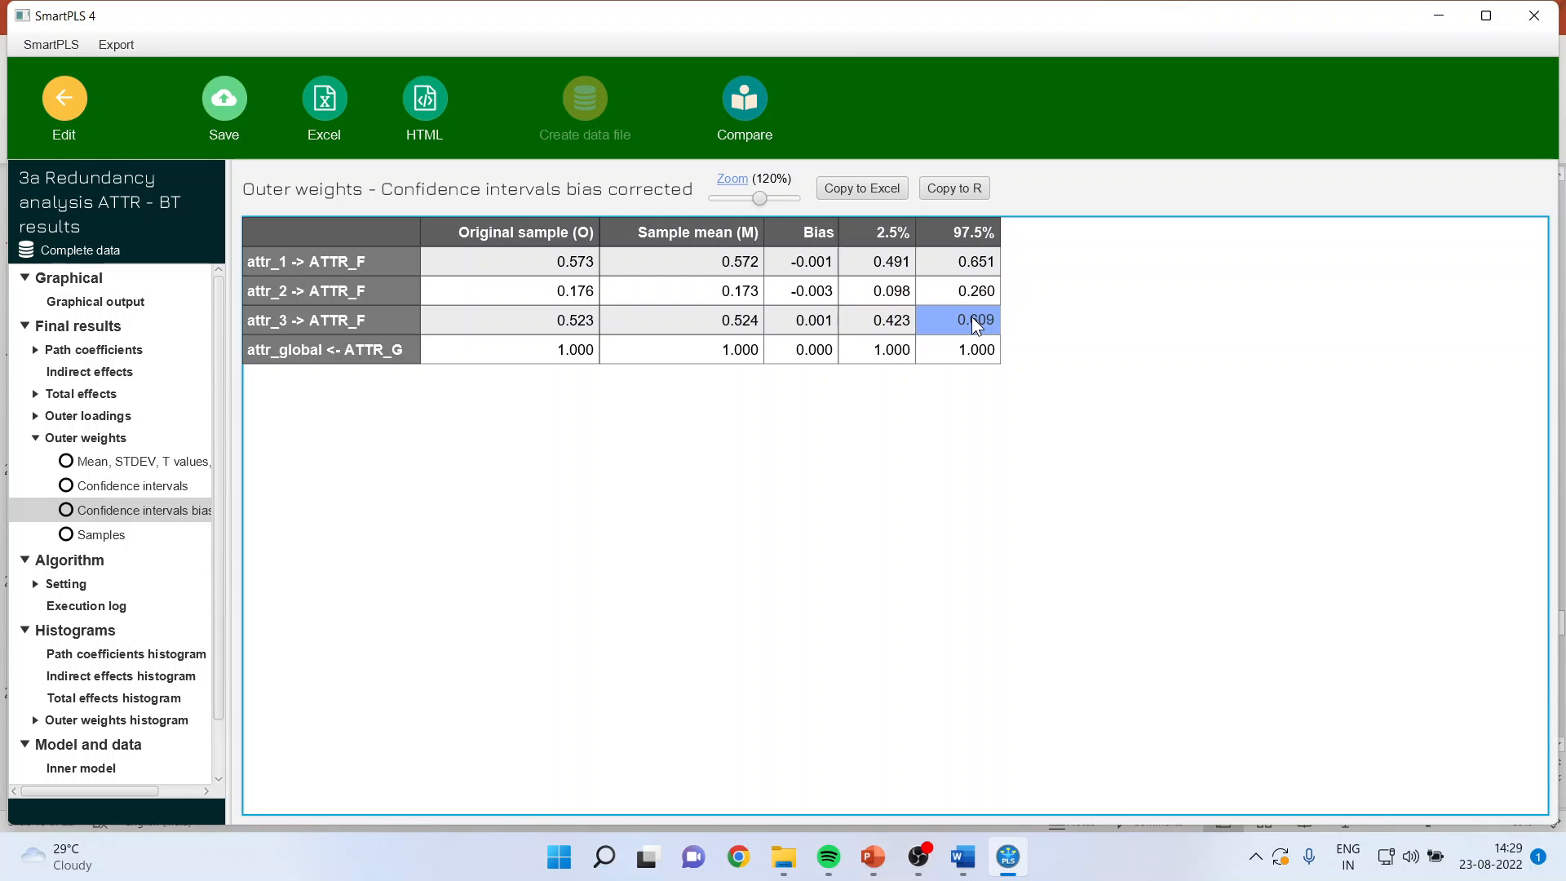
# Step: Return to the 3a model, reopen its bootstrapping report and switch to PowerPoint to consult the Flow Chart slide's outer weight criteria
pyautogui.click(75, 115)
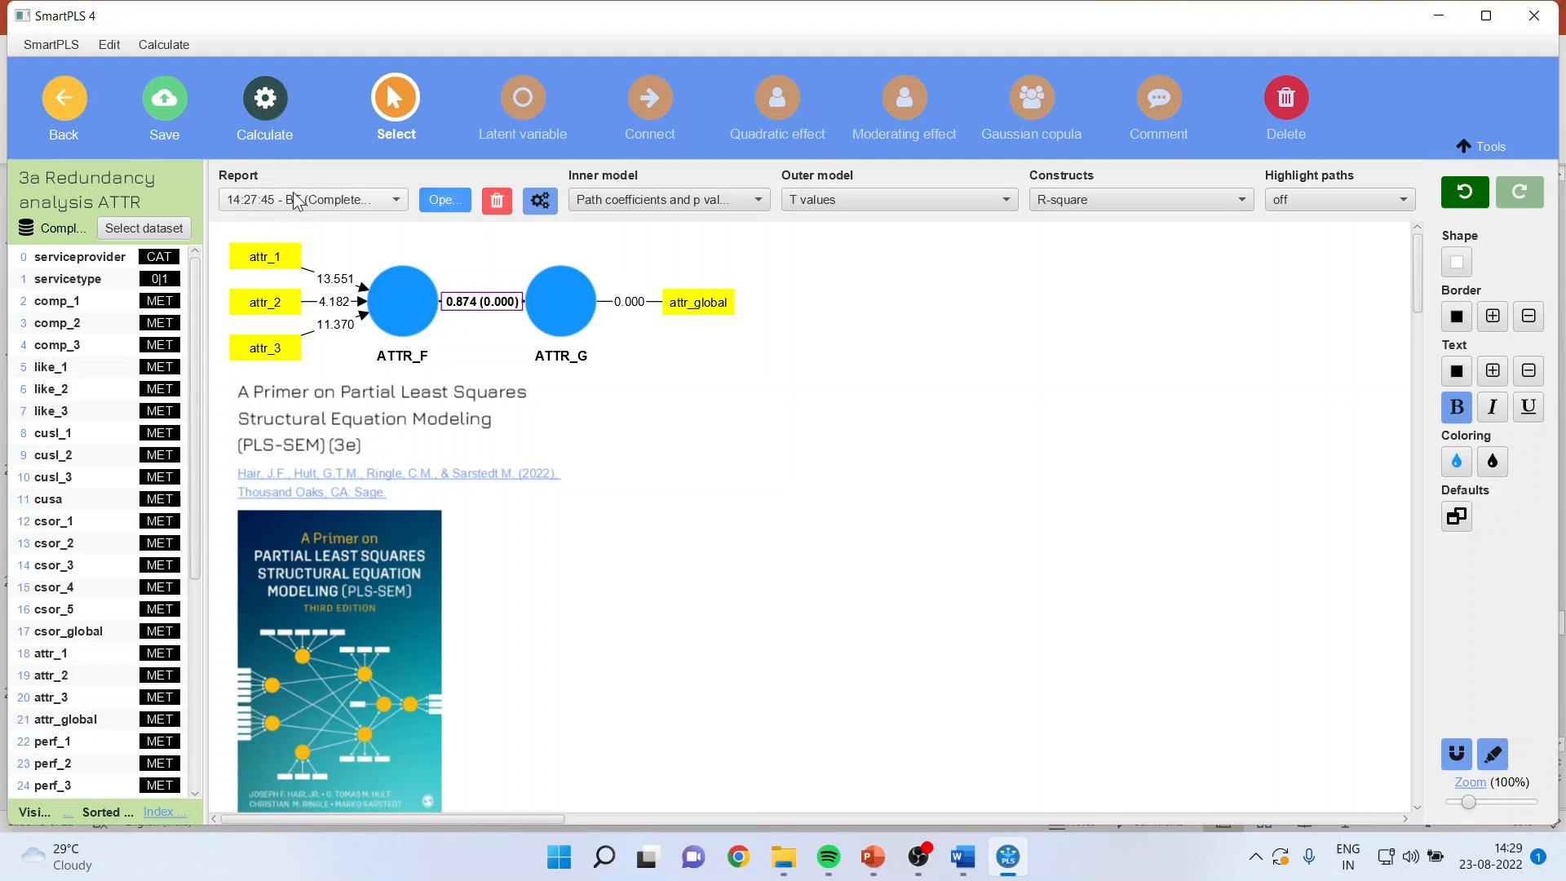
pyautogui.click(443, 201)
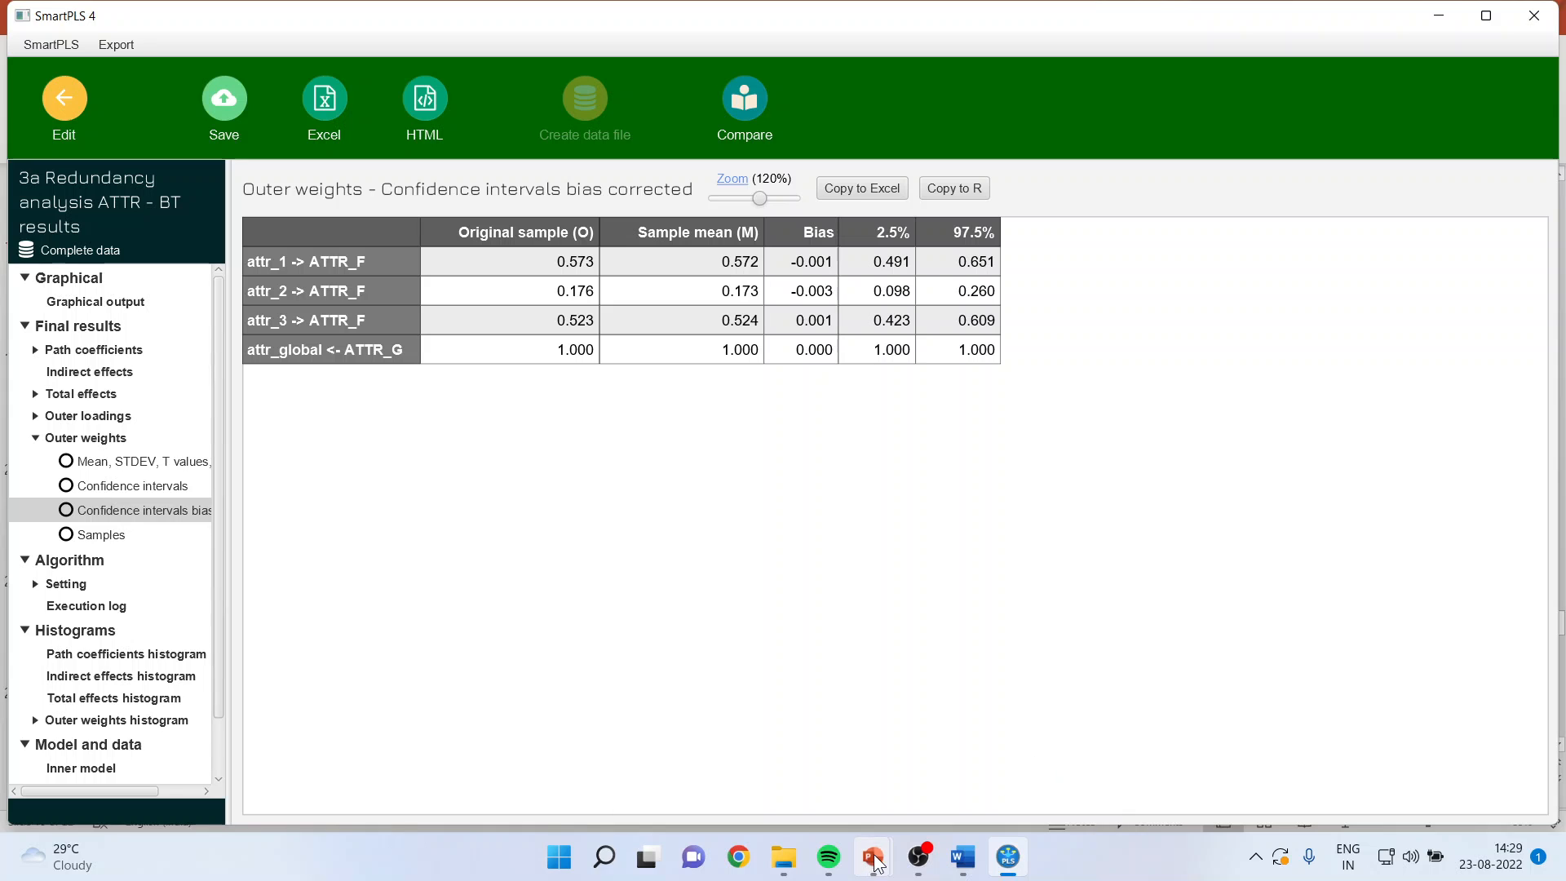
pyautogui.moveTo(873, 856)
pyautogui.click(989, 751)
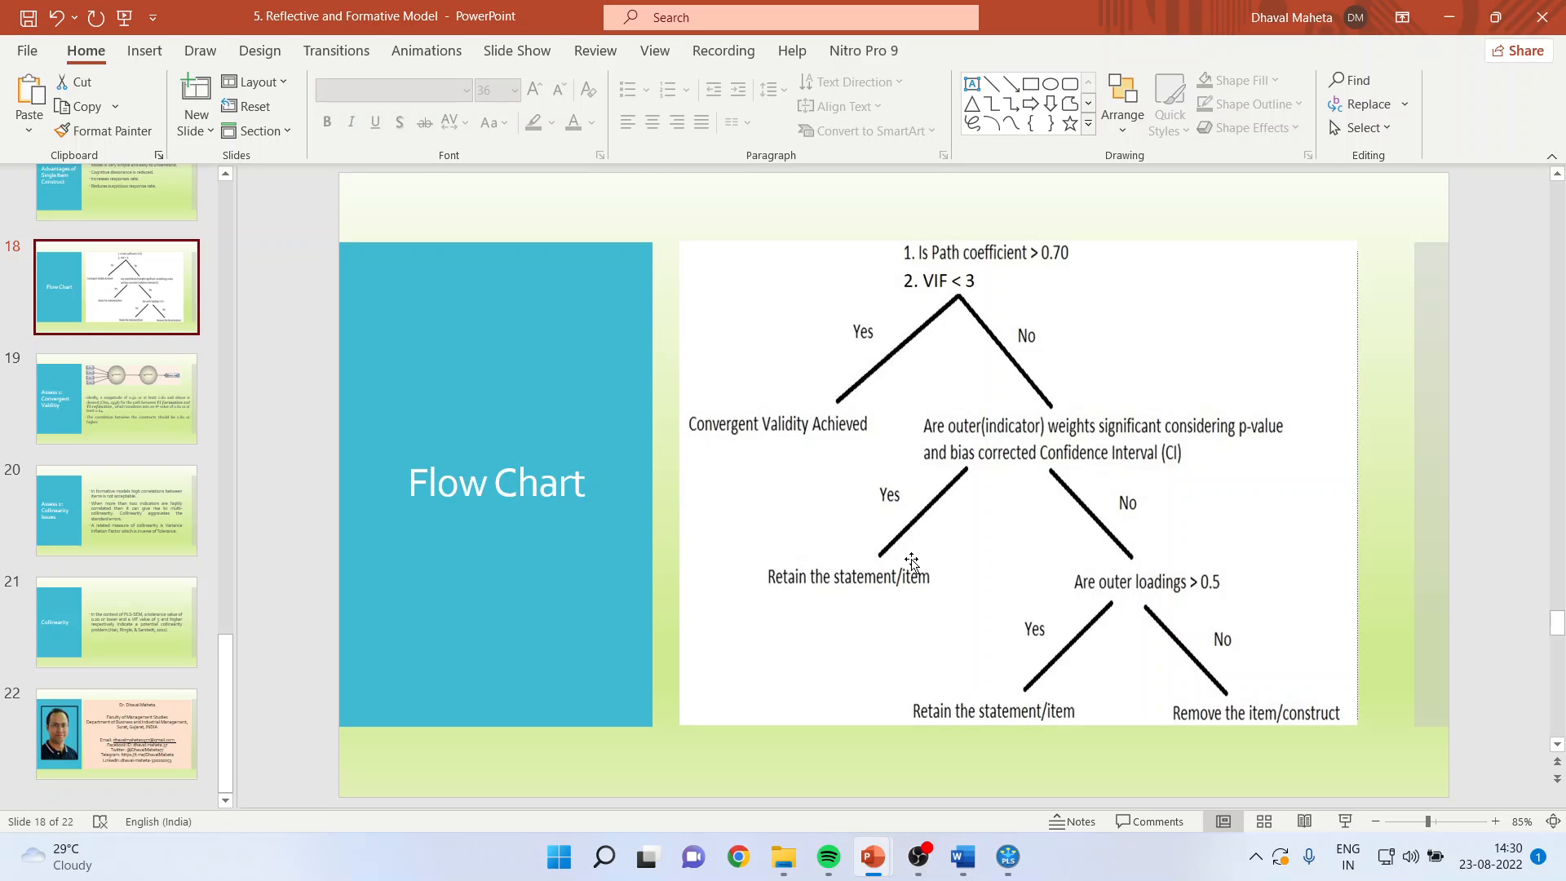
# Step: Switch back to SmartPLS and recheck attr_3's outer weight p value and bias corrected confidence interval
pyautogui.moveTo(1007, 856)
pyautogui.click(1025, 718)
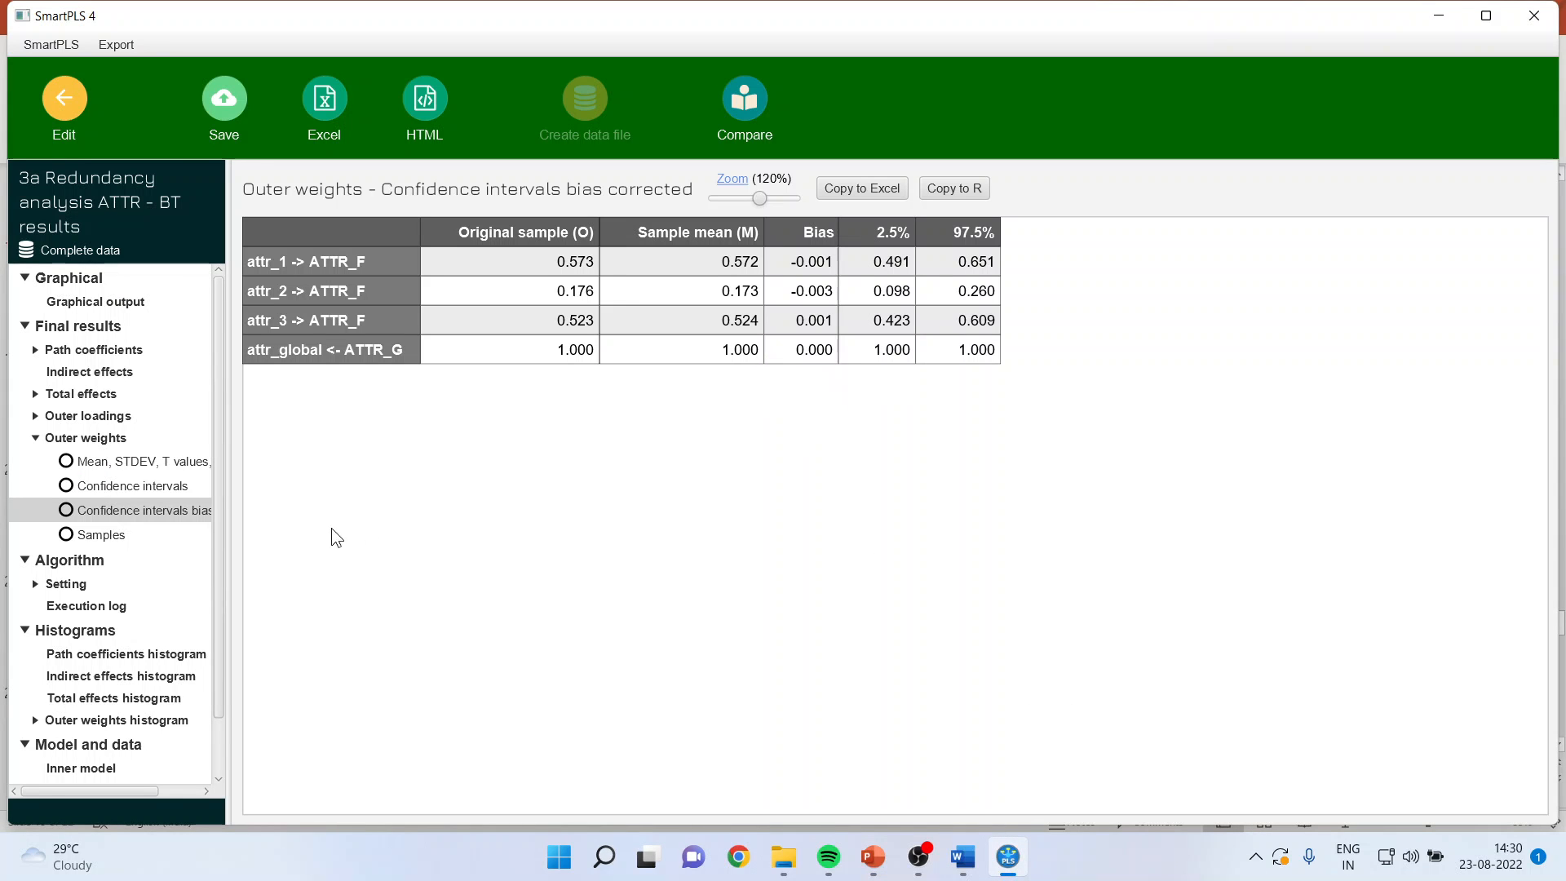
pyautogui.click(210, 461)
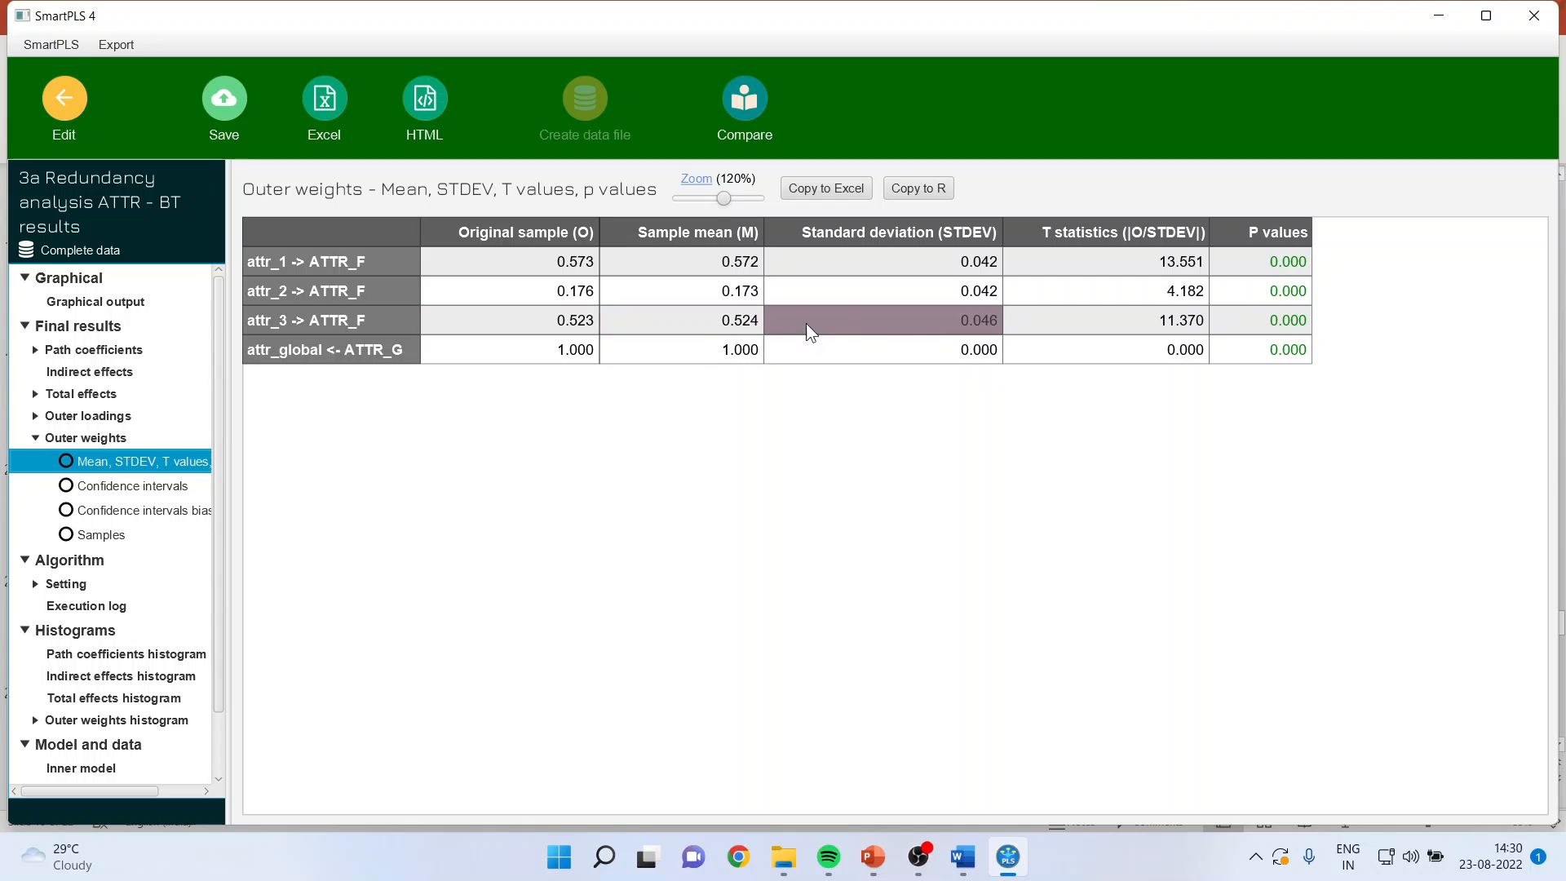
pyautogui.click(1271, 321)
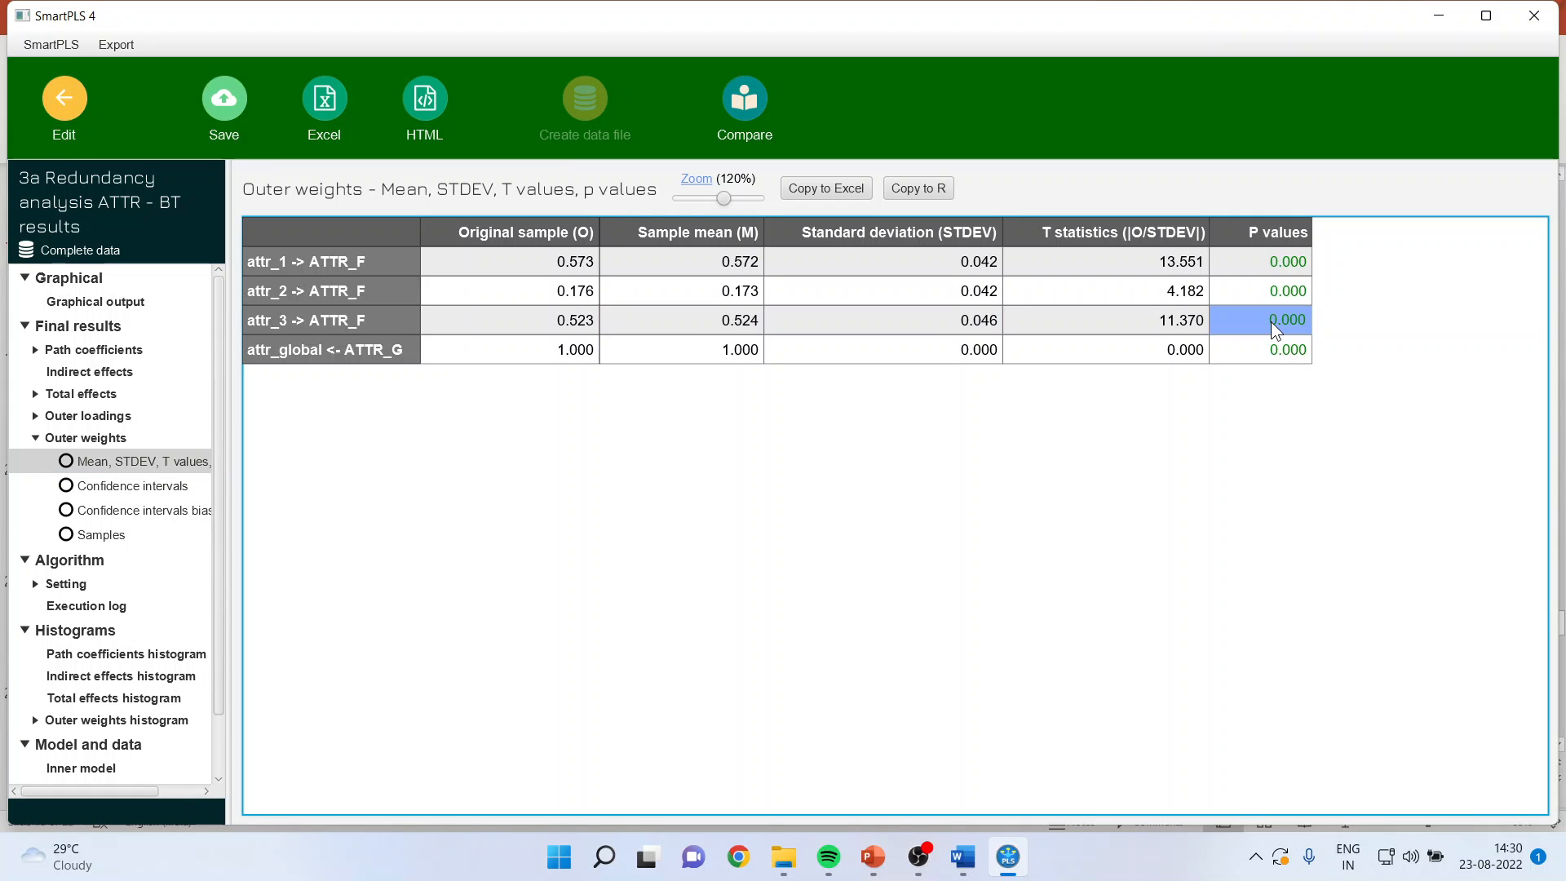
pyautogui.click(168, 512)
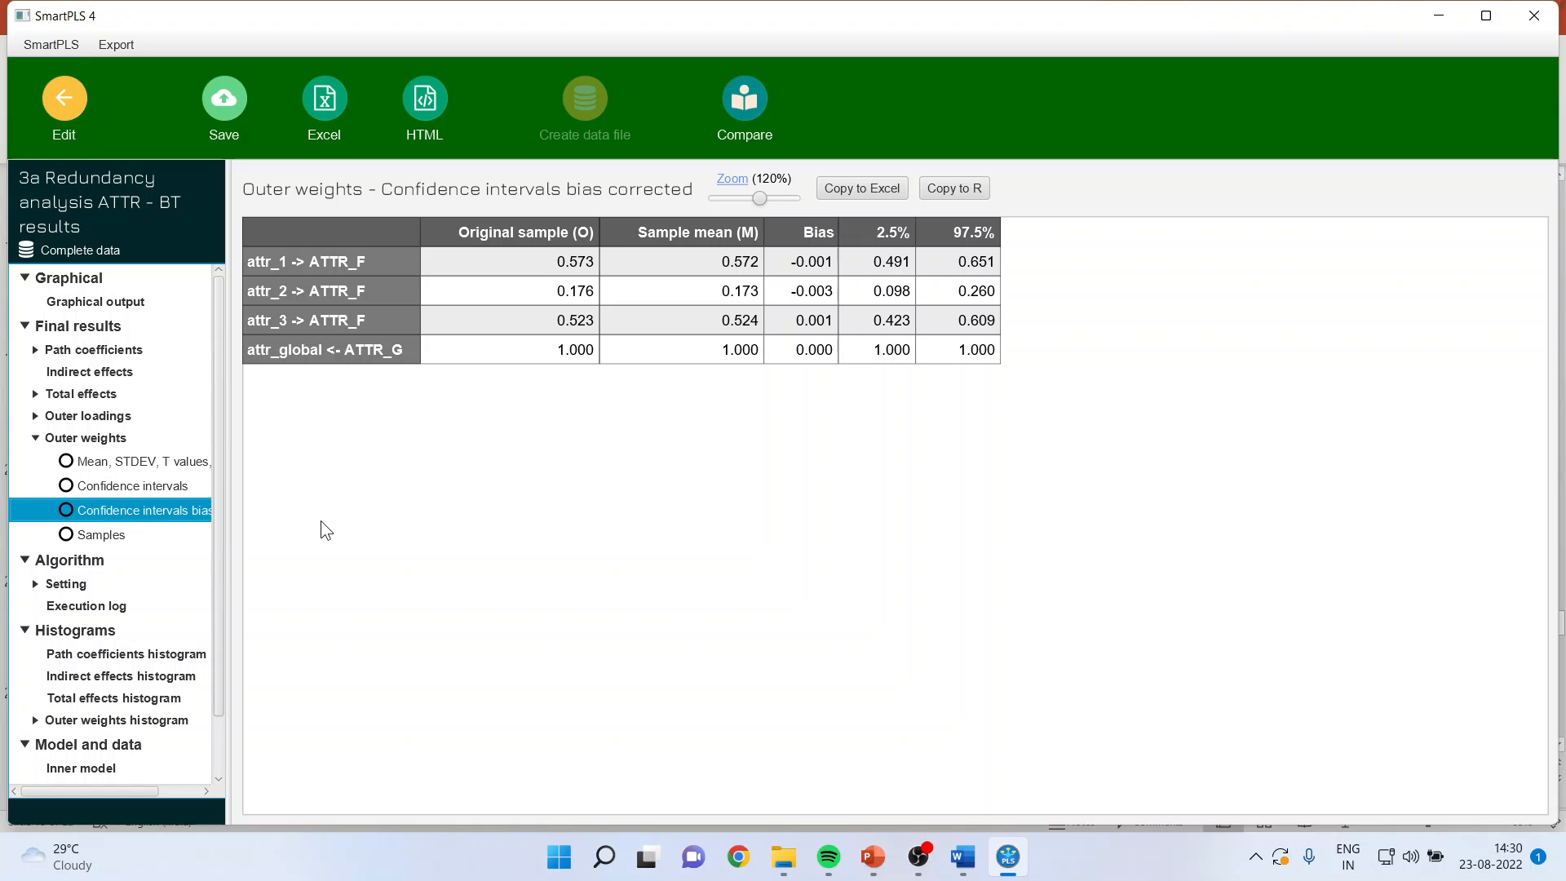
pyautogui.moveTo(888, 318); pyautogui.dragTo(942, 320)
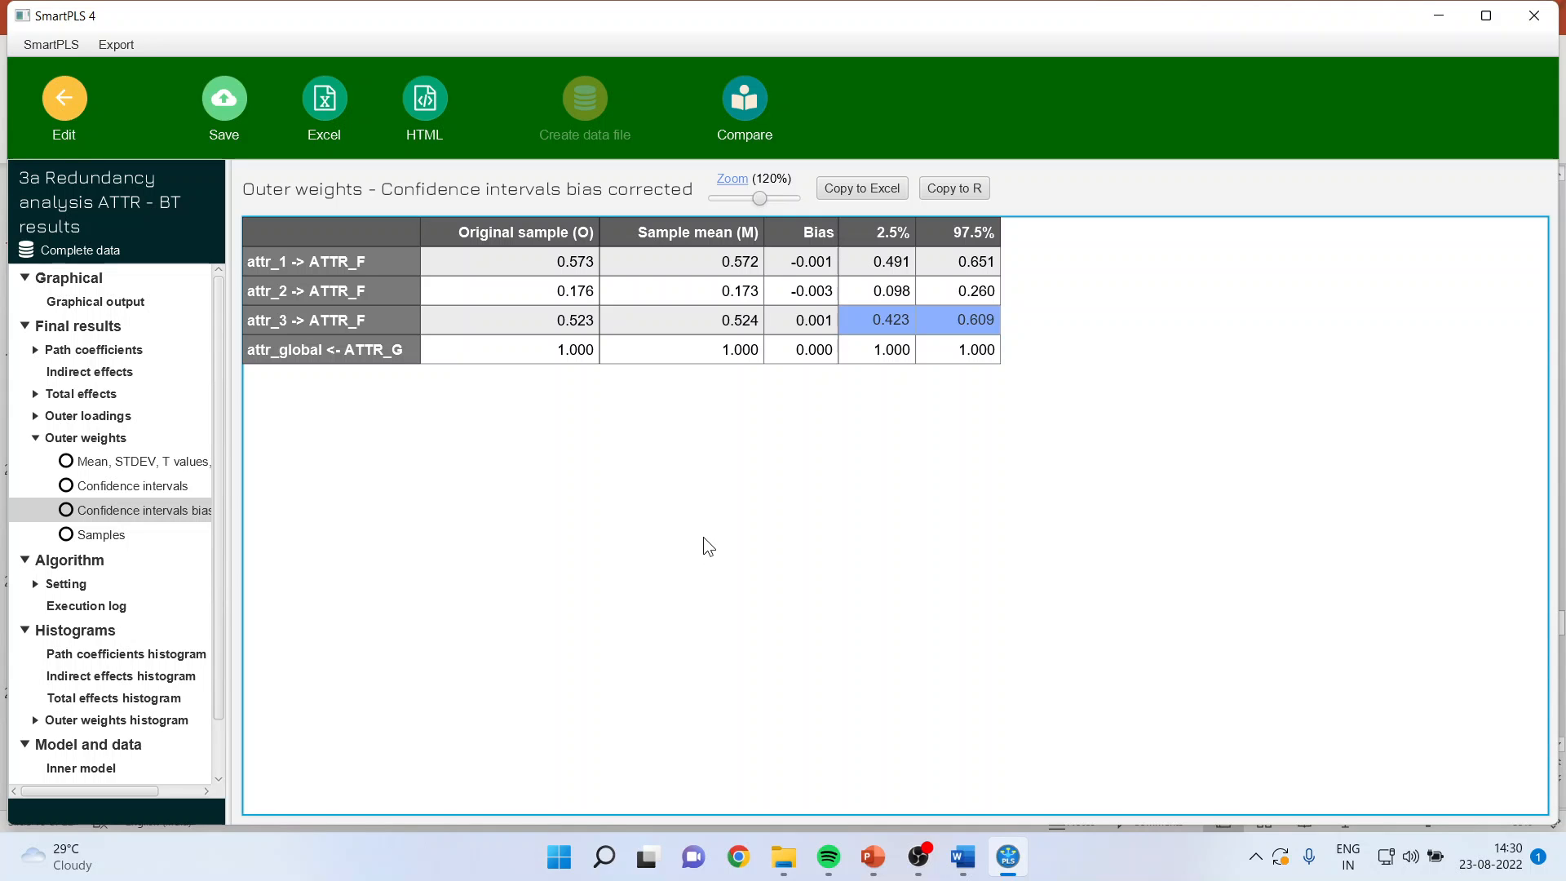
# Step: Open the outer loadings' Mean, STDEV, T values, p values table and examine the ATTR_F indicators' original sample loadings and p values
pyautogui.click(34, 415)
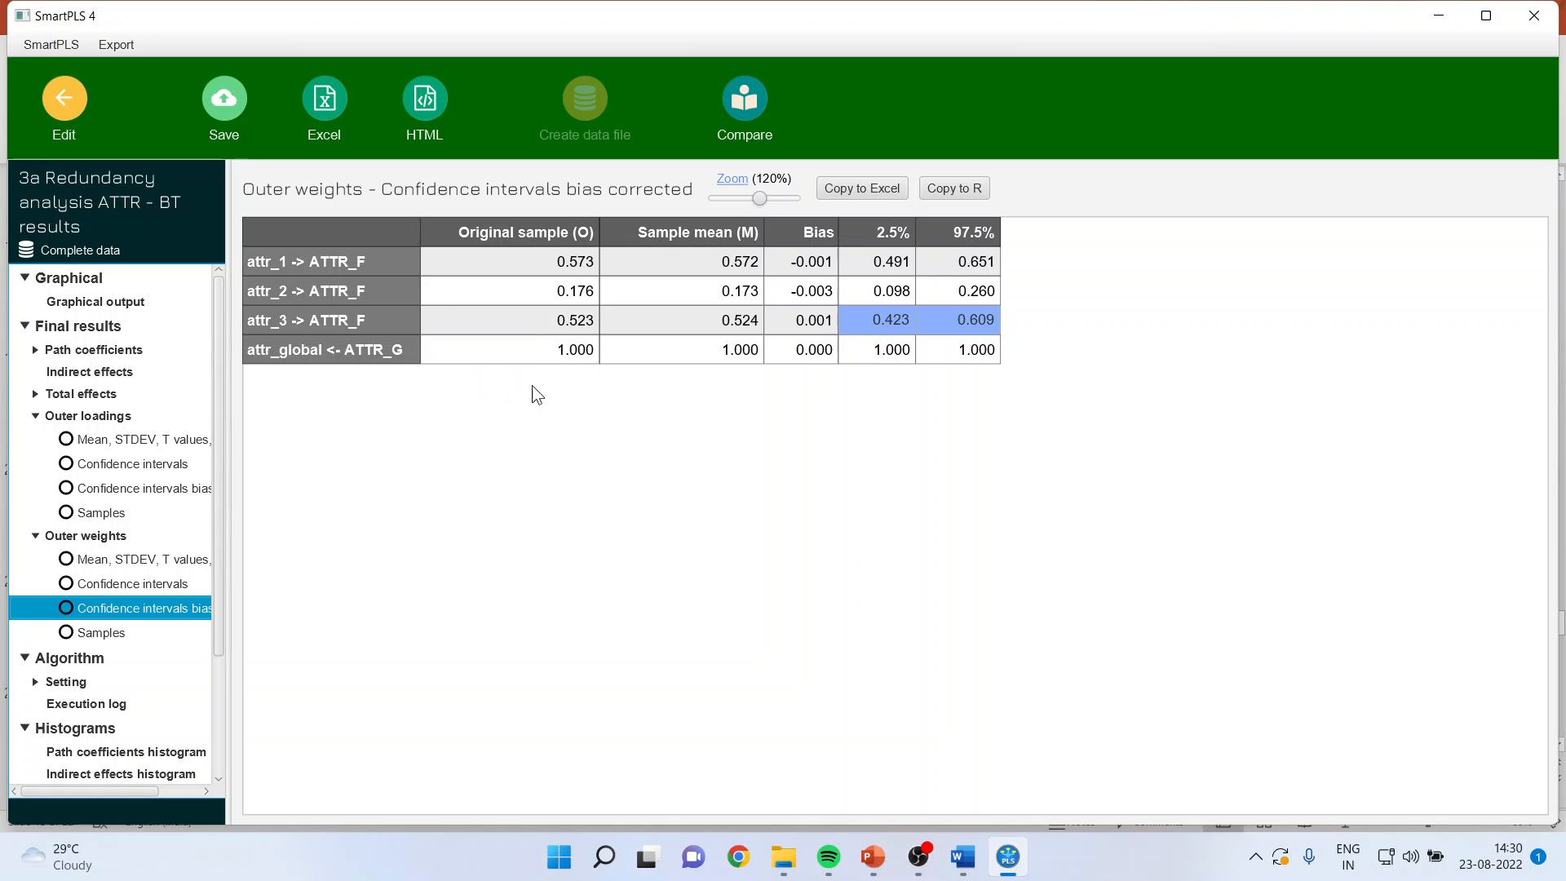
pyautogui.moveTo(525, 259); pyautogui.dragTo(527, 323)
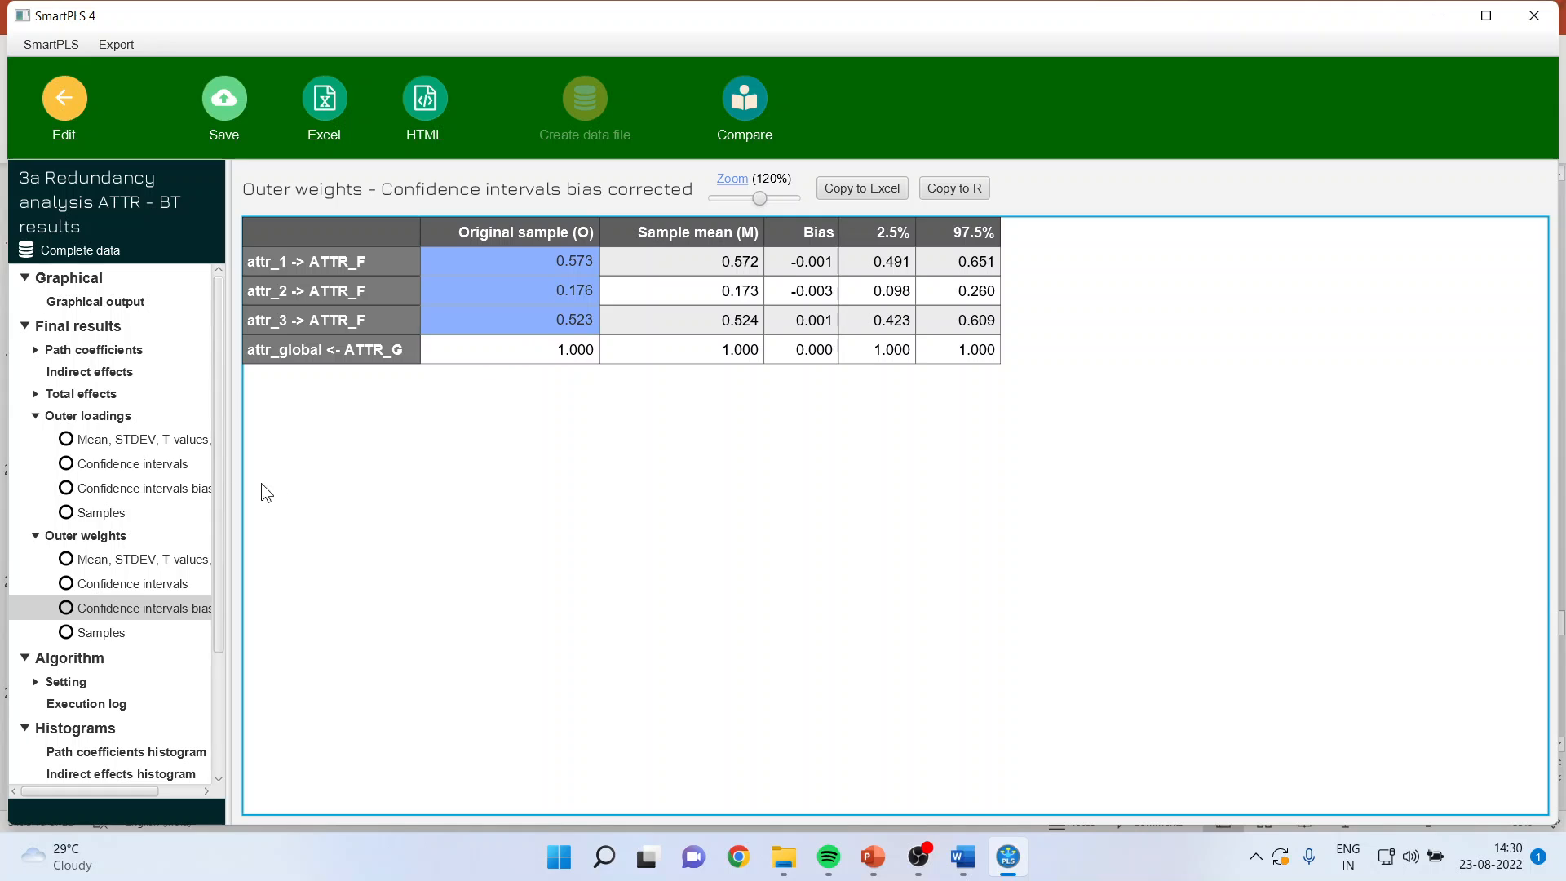
pyautogui.click(170, 443)
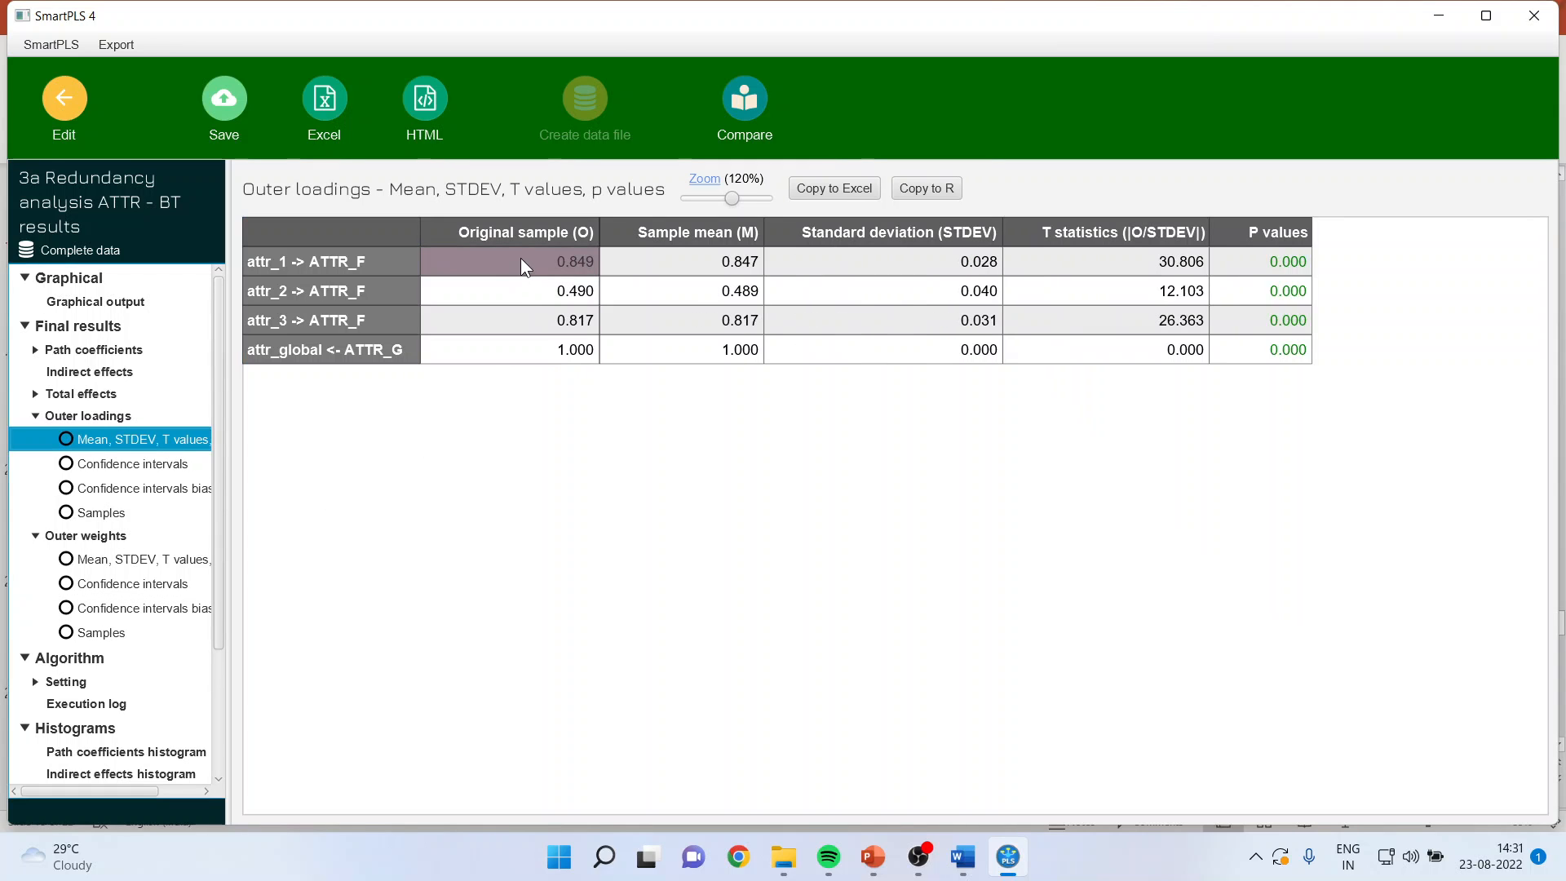
pyautogui.moveTo(520, 258); pyautogui.dragTo(521, 318)
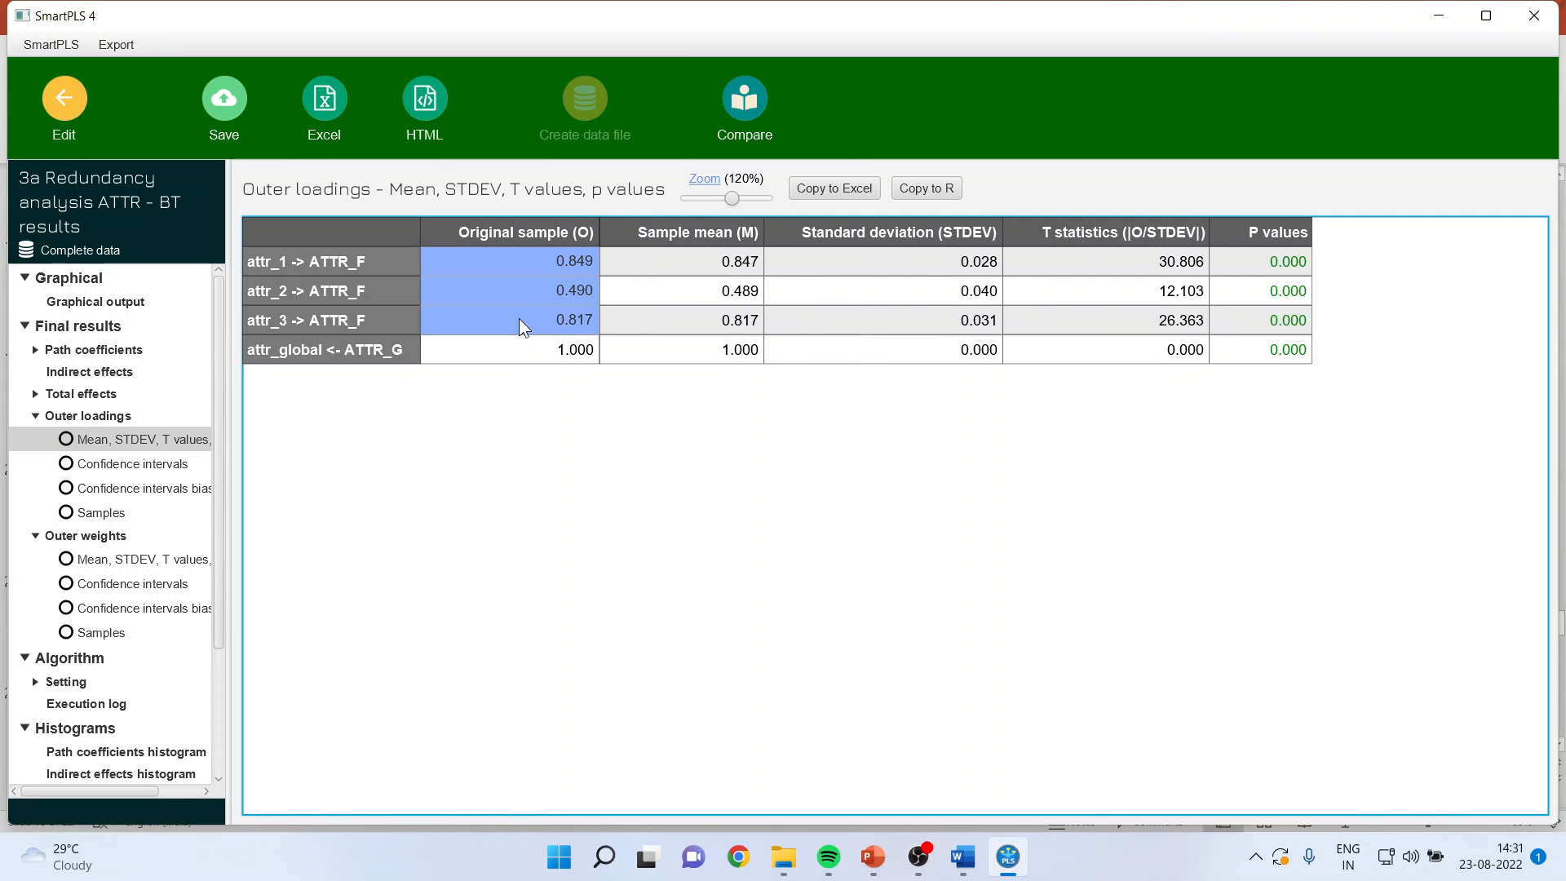
pyautogui.moveTo(1302, 259); pyautogui.dragTo(1296, 318)
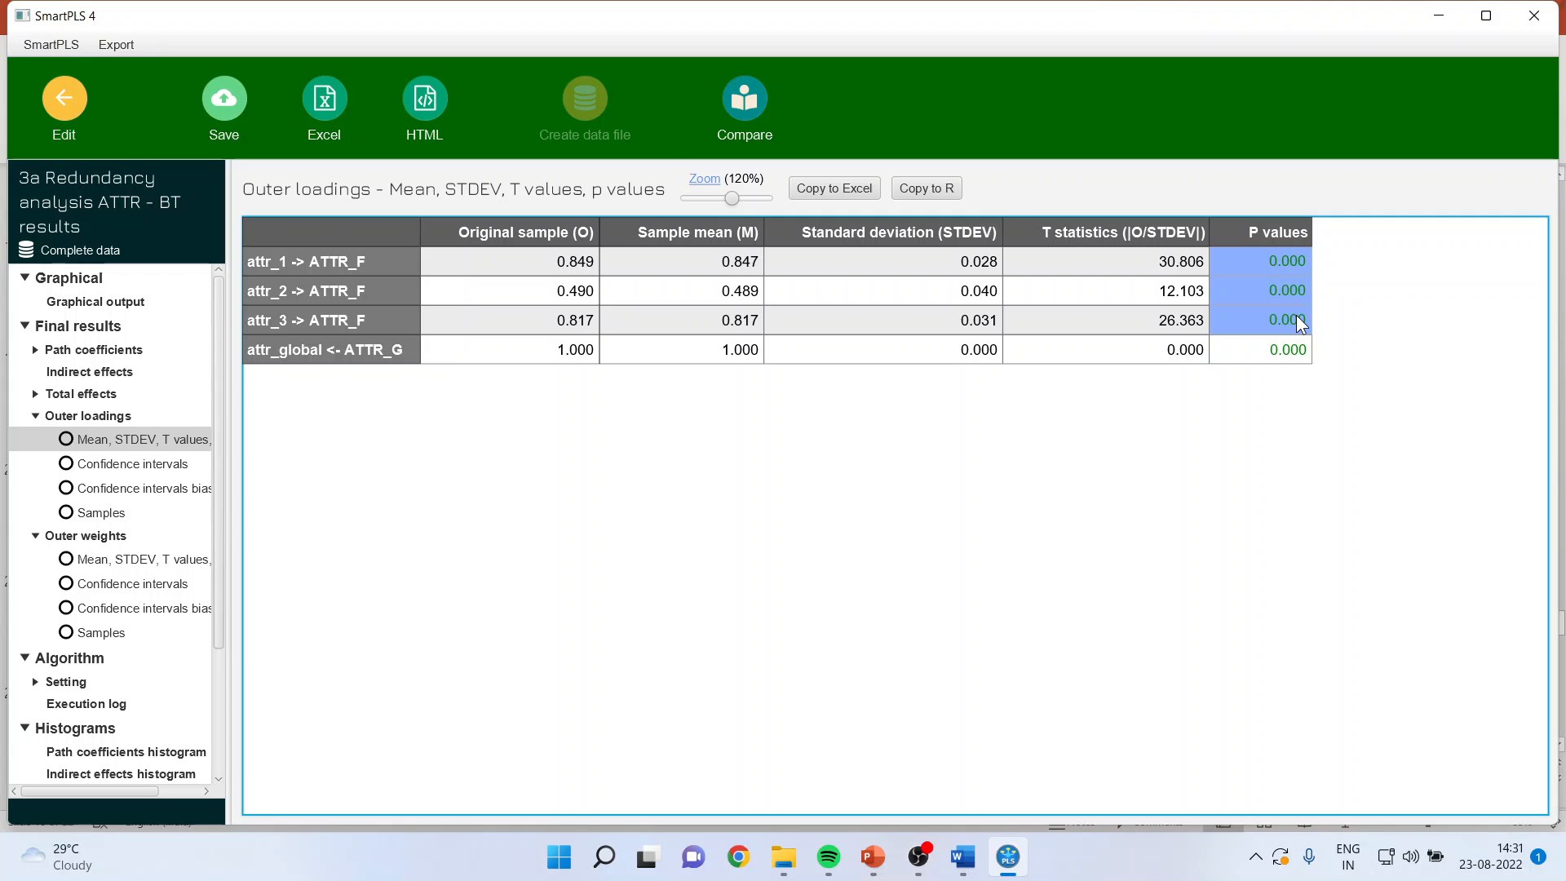
# Step: Open the outer loadings' bias corrected confidence intervals and examine the 2.5% and 97.5% bounds of each ATTR_F indicator
pyautogui.click(211, 488)
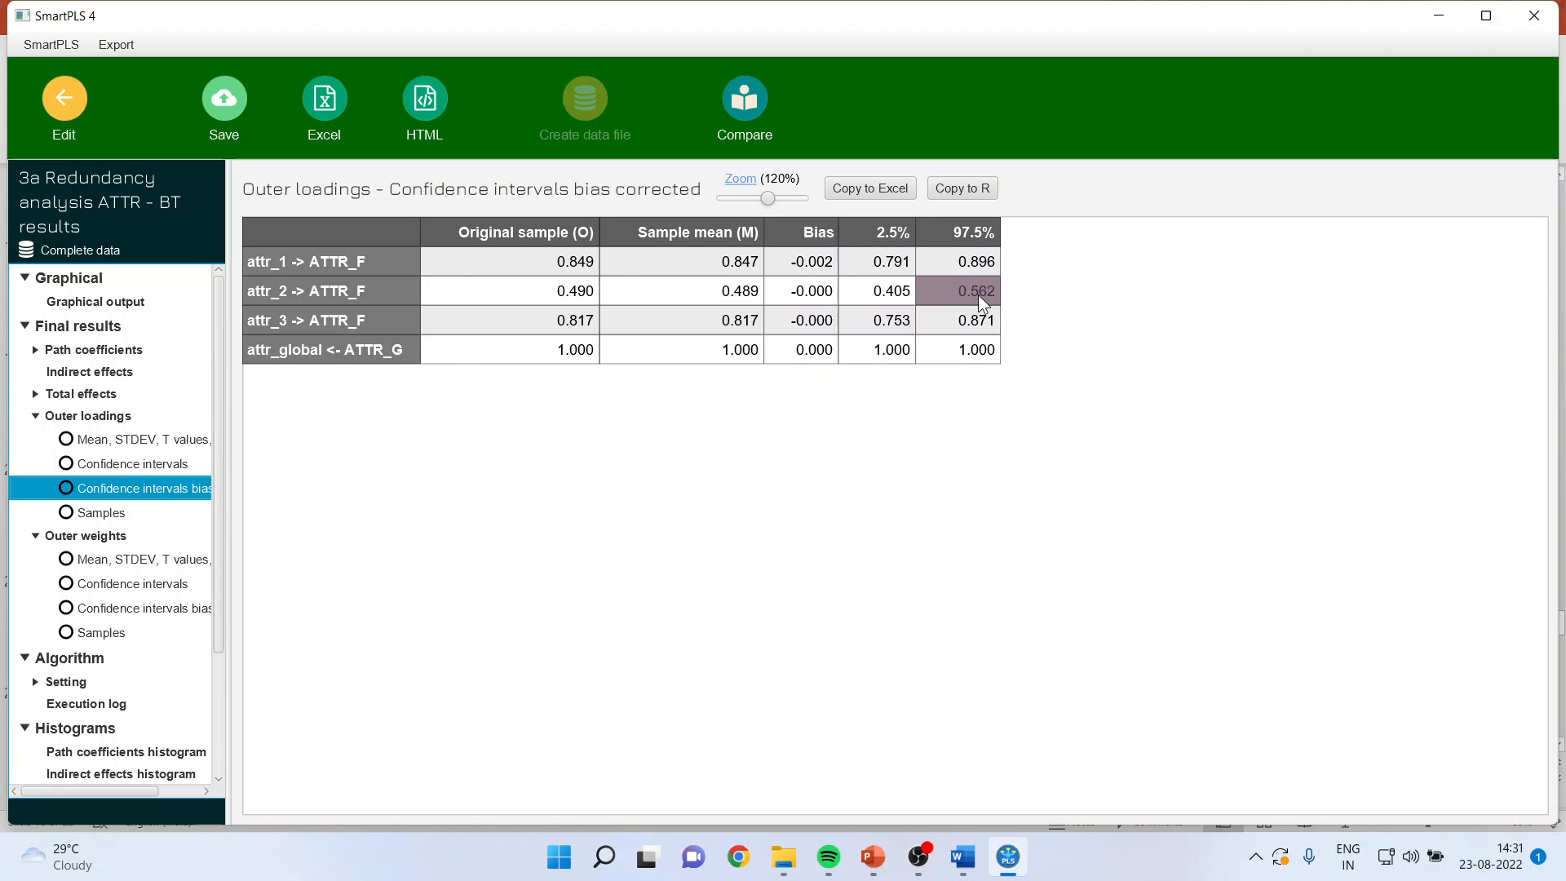
pyautogui.moveTo(882, 261); pyautogui.dragTo(986, 261)
pyautogui.moveTo(892, 286); pyautogui.dragTo(975, 291)
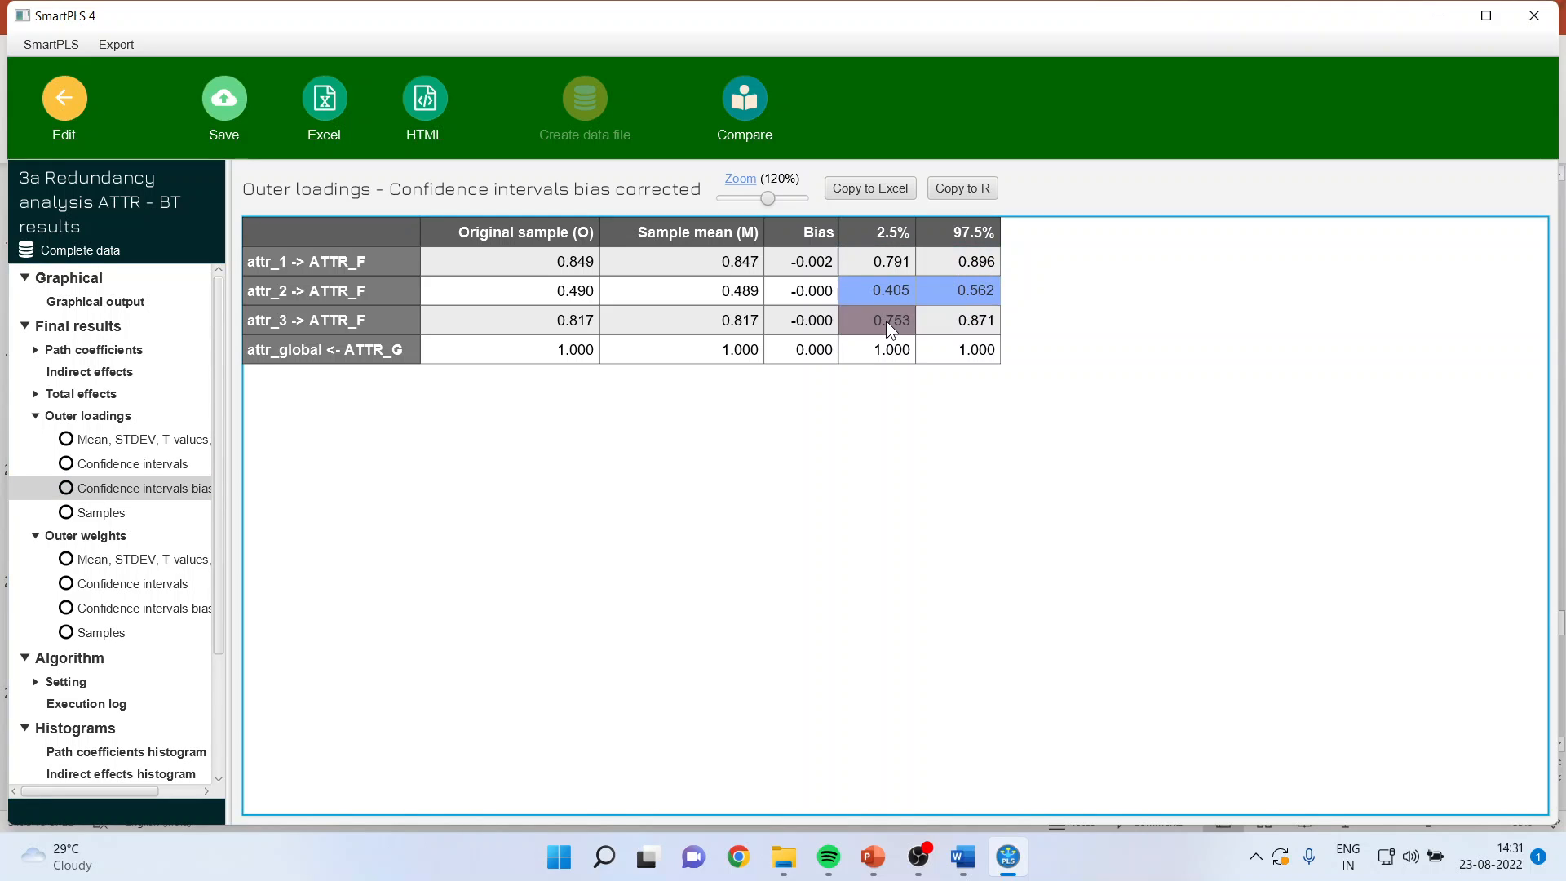
pyautogui.moveTo(885, 321); pyautogui.dragTo(1006, 321)
pyautogui.click(891, 262)
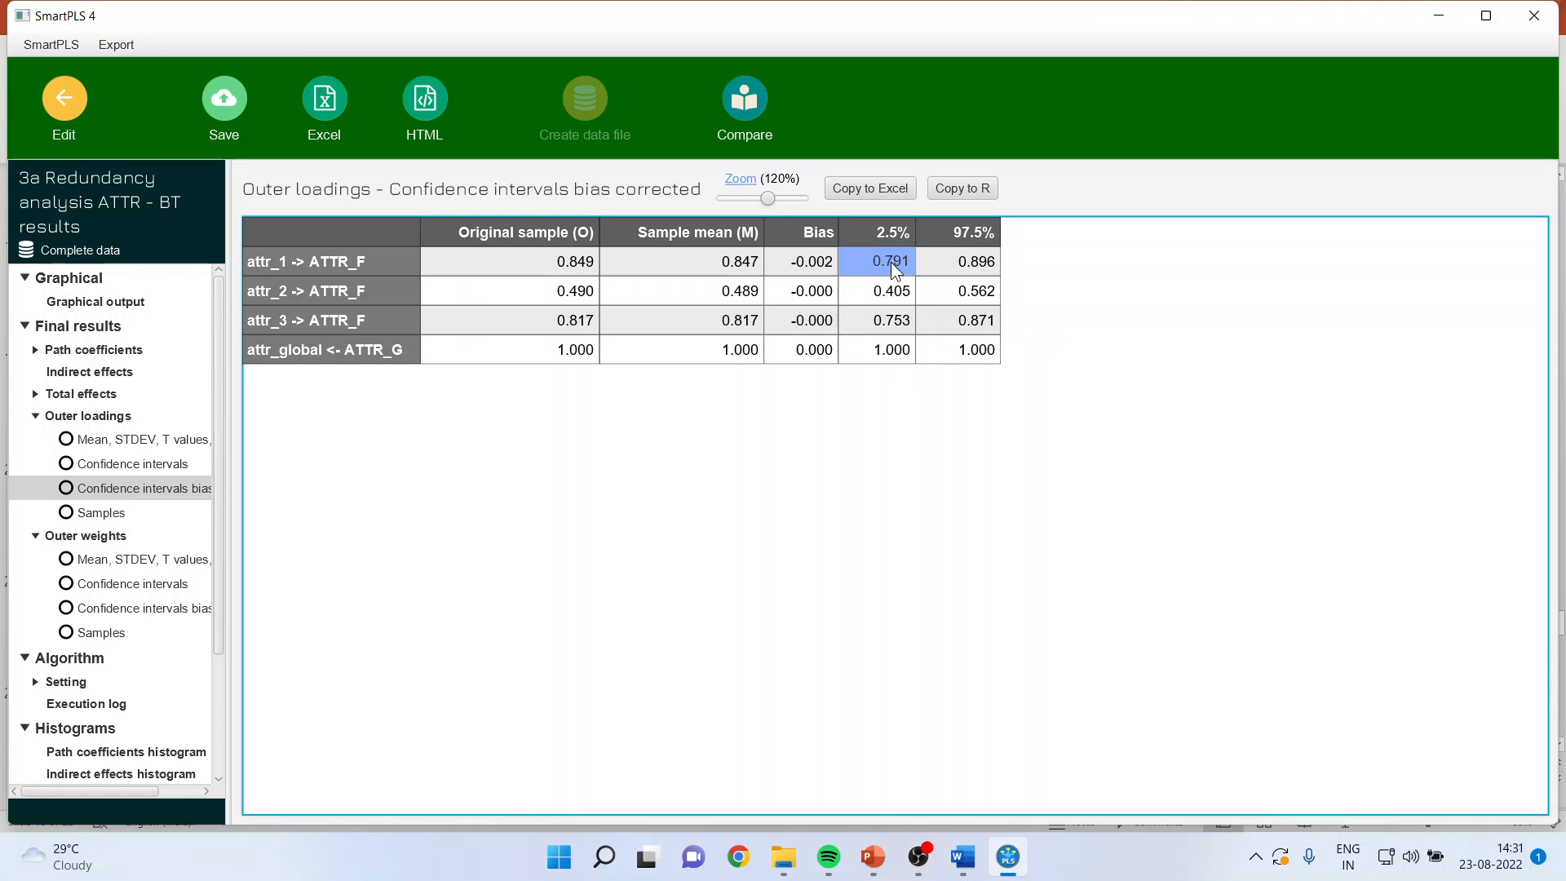
pyautogui.click(985, 263)
pyautogui.click(898, 286)
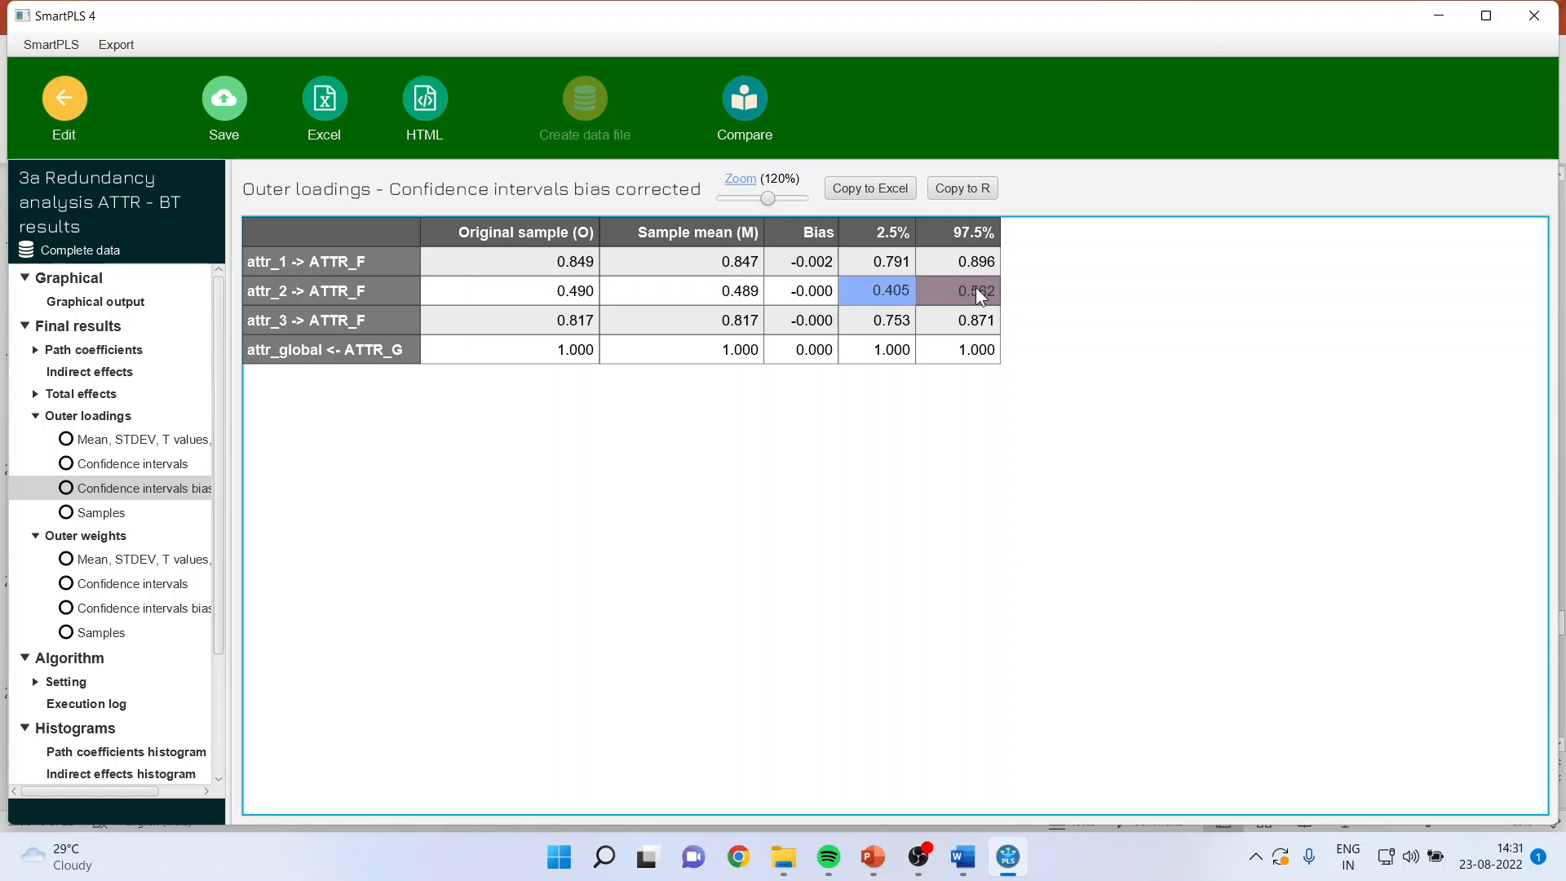
pyautogui.click(975, 287)
pyautogui.click(910, 320)
pyautogui.click(974, 320)
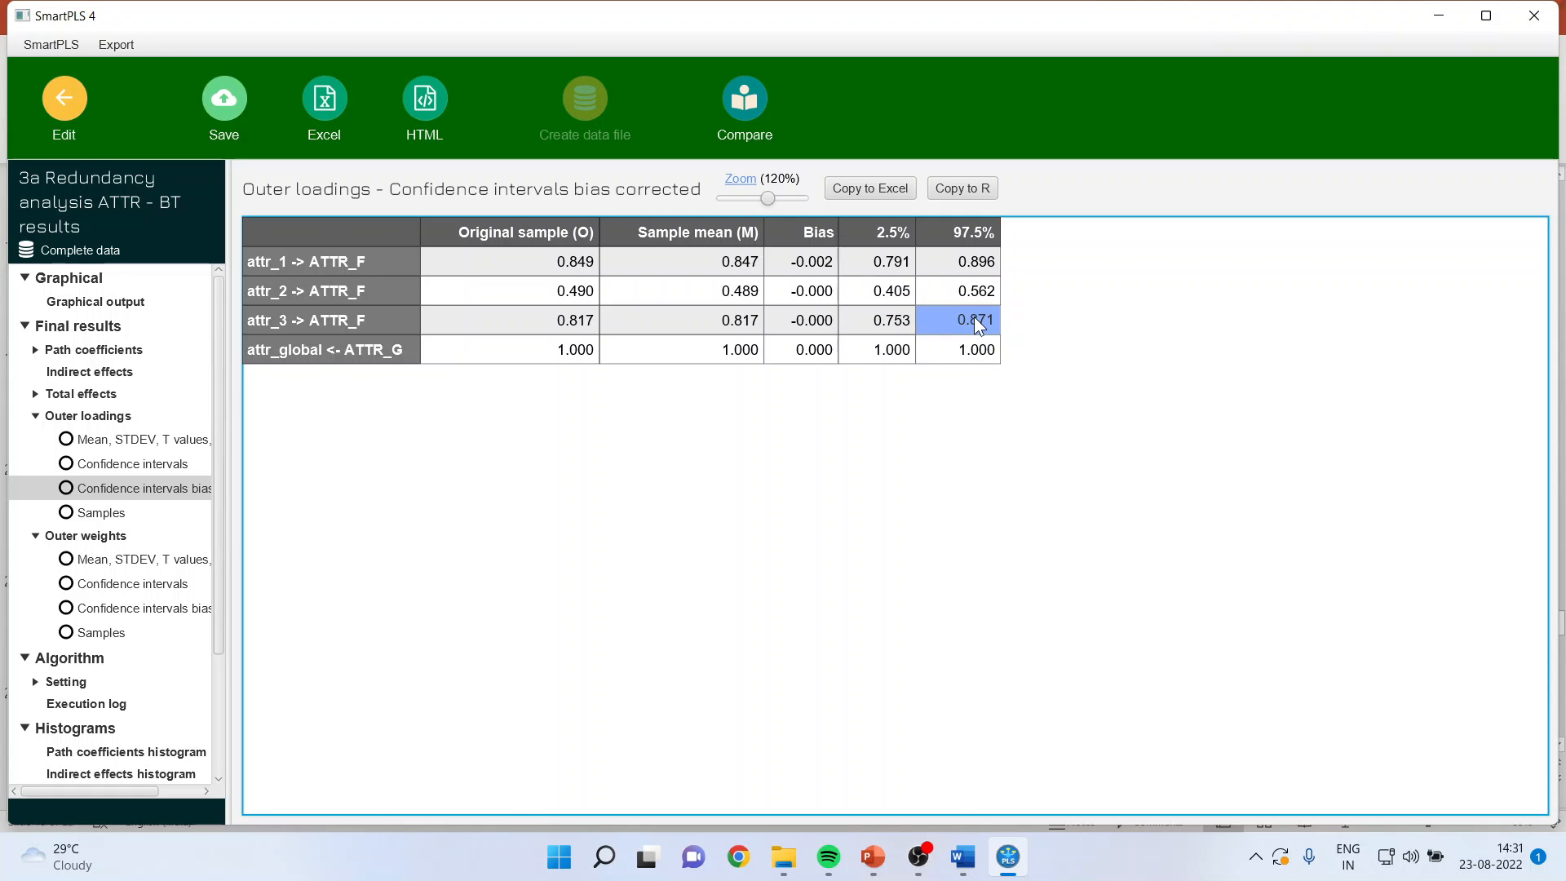
pyautogui.click(868, 264)
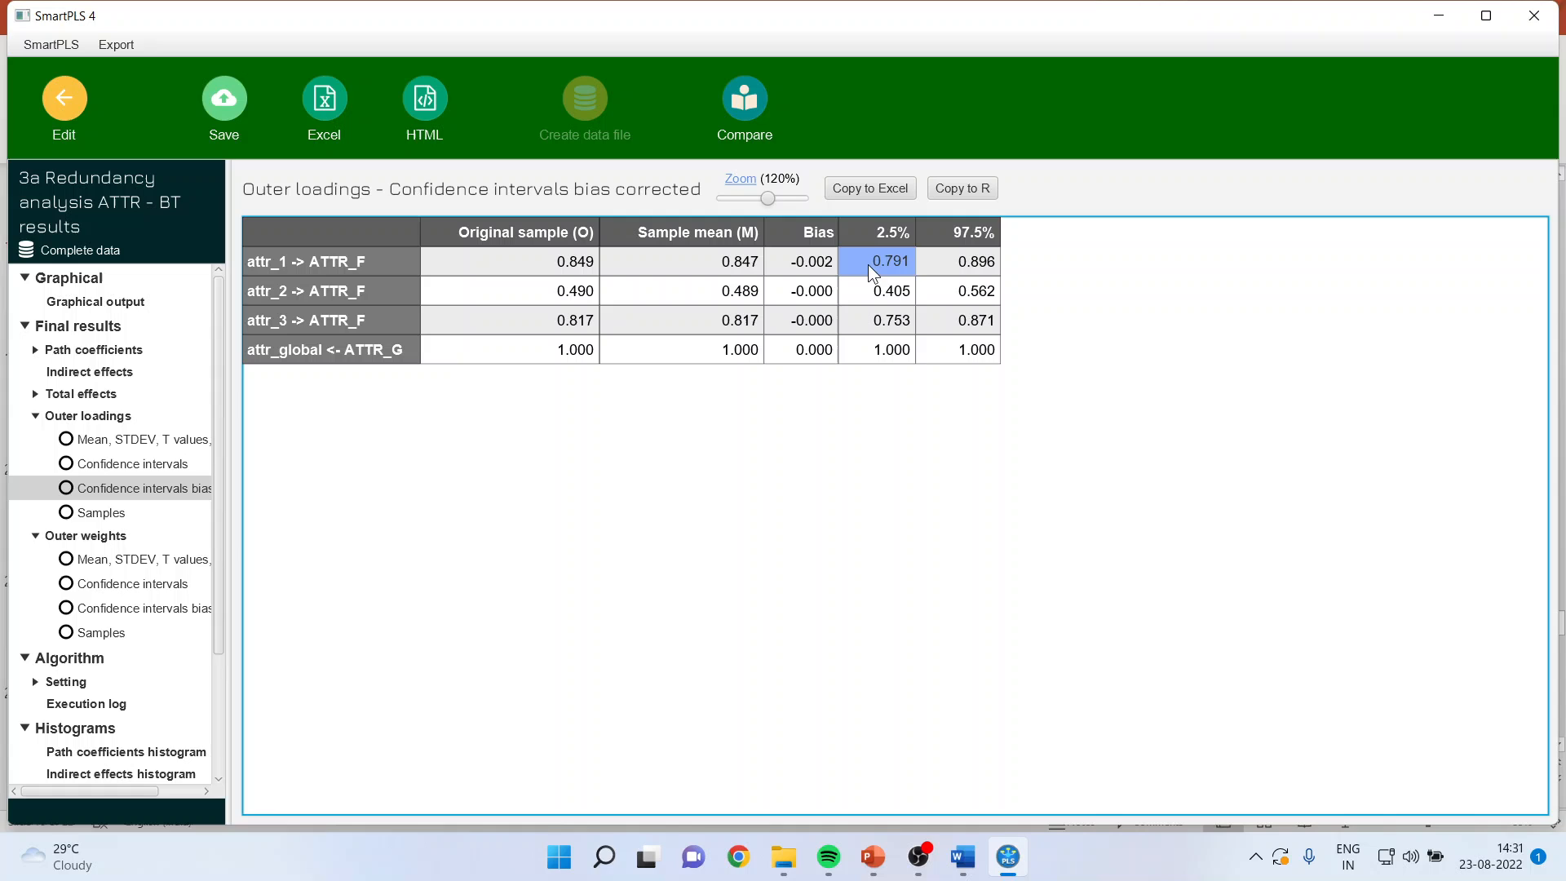
pyautogui.click(978, 268)
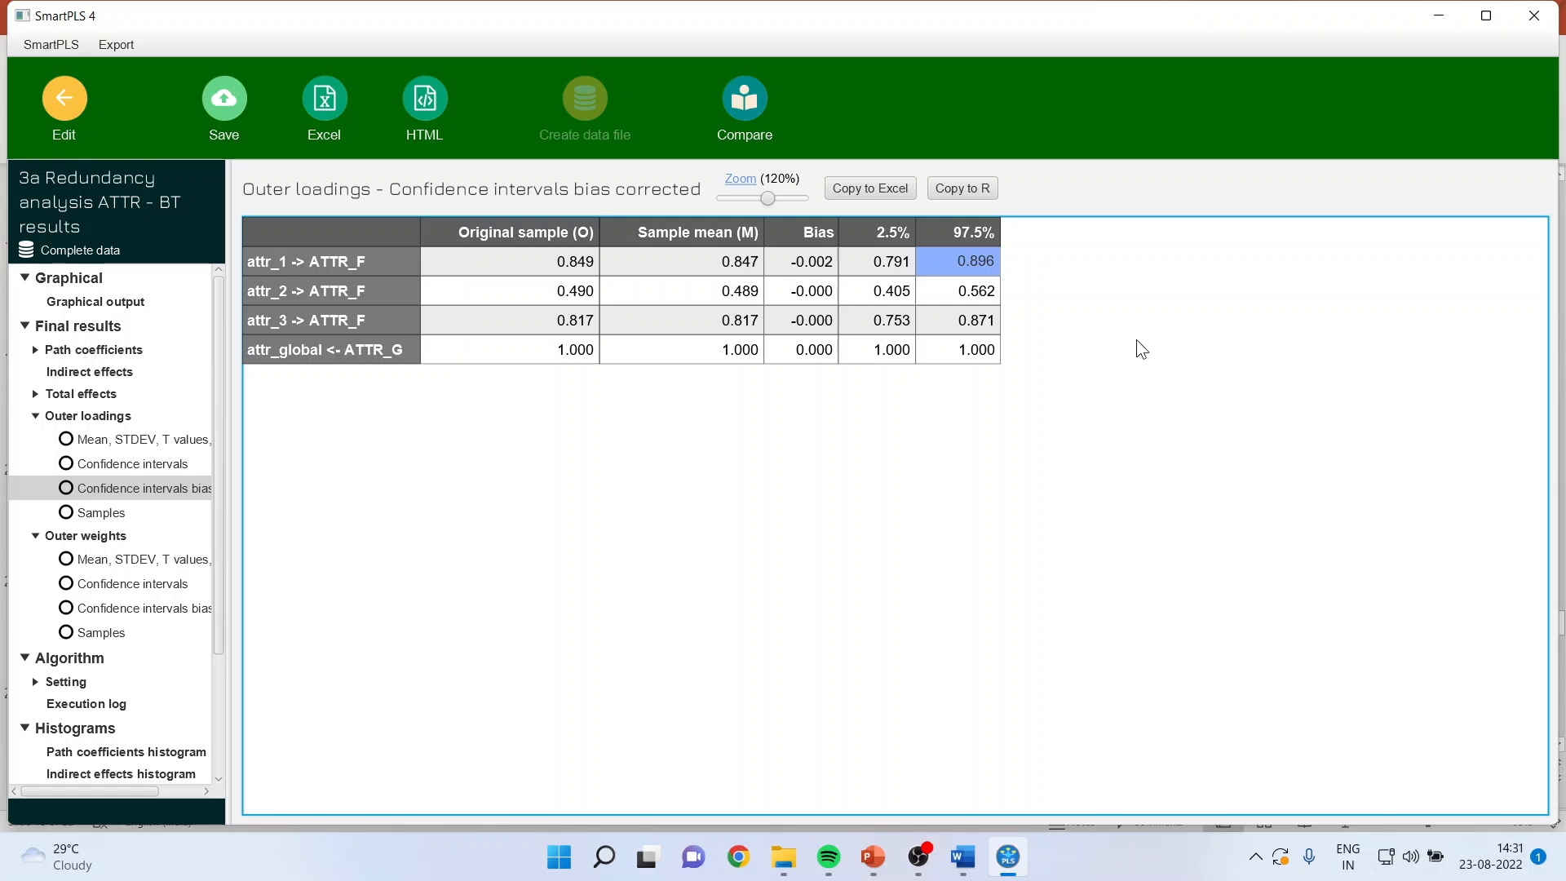
# Step: Check the outer loadings criterion on the Flow Chart slide in PowerPoint, and return to the SmartPLS report
pyautogui.moveTo(869, 848)
pyautogui.click(972, 771)
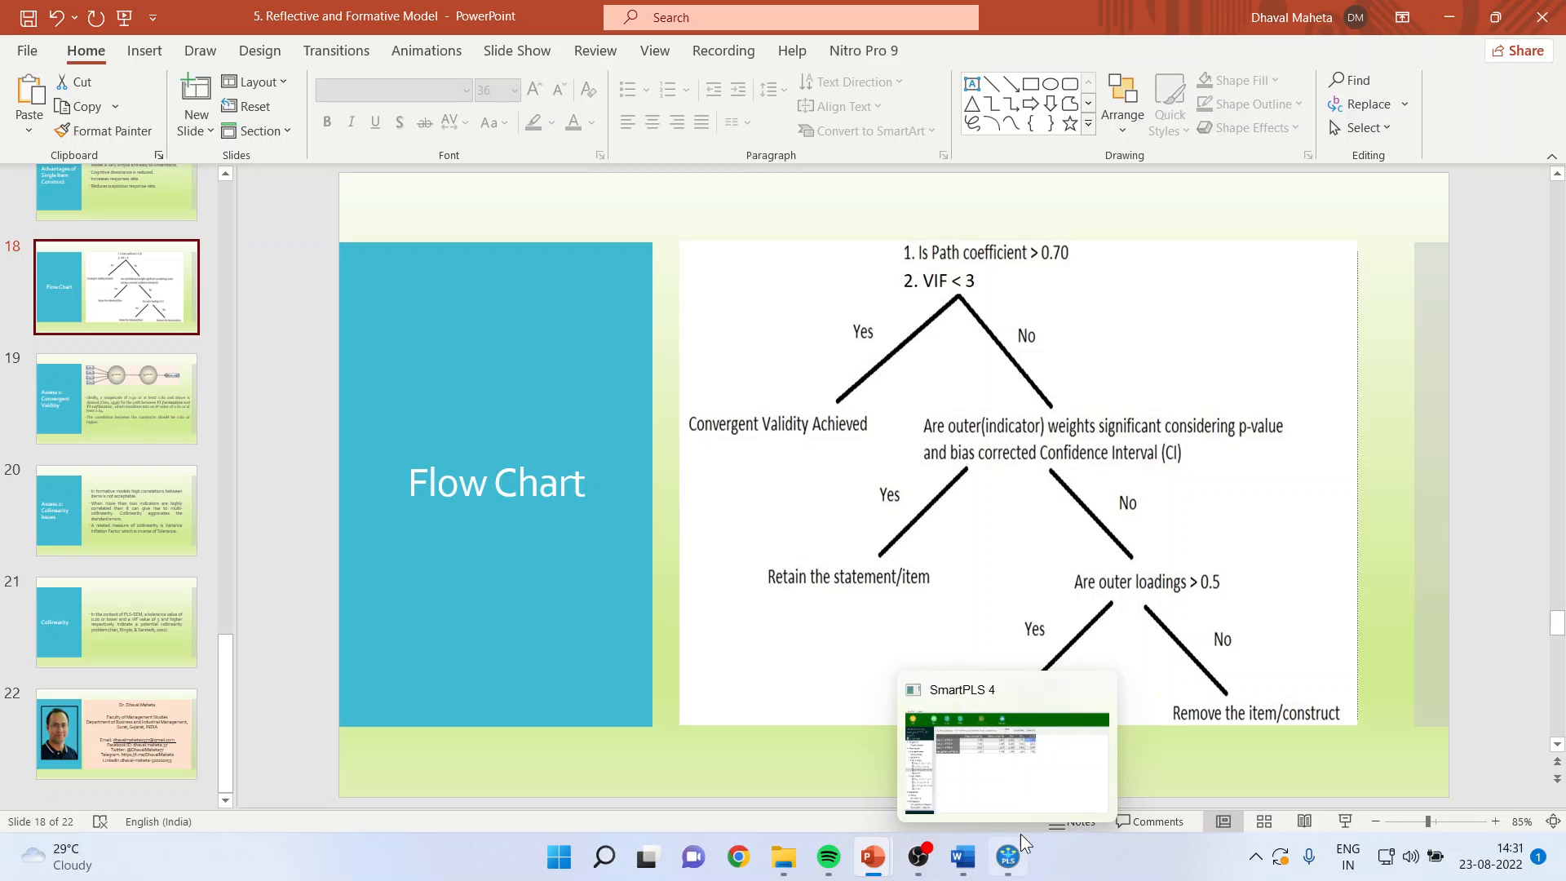
pyautogui.click(1008, 856)
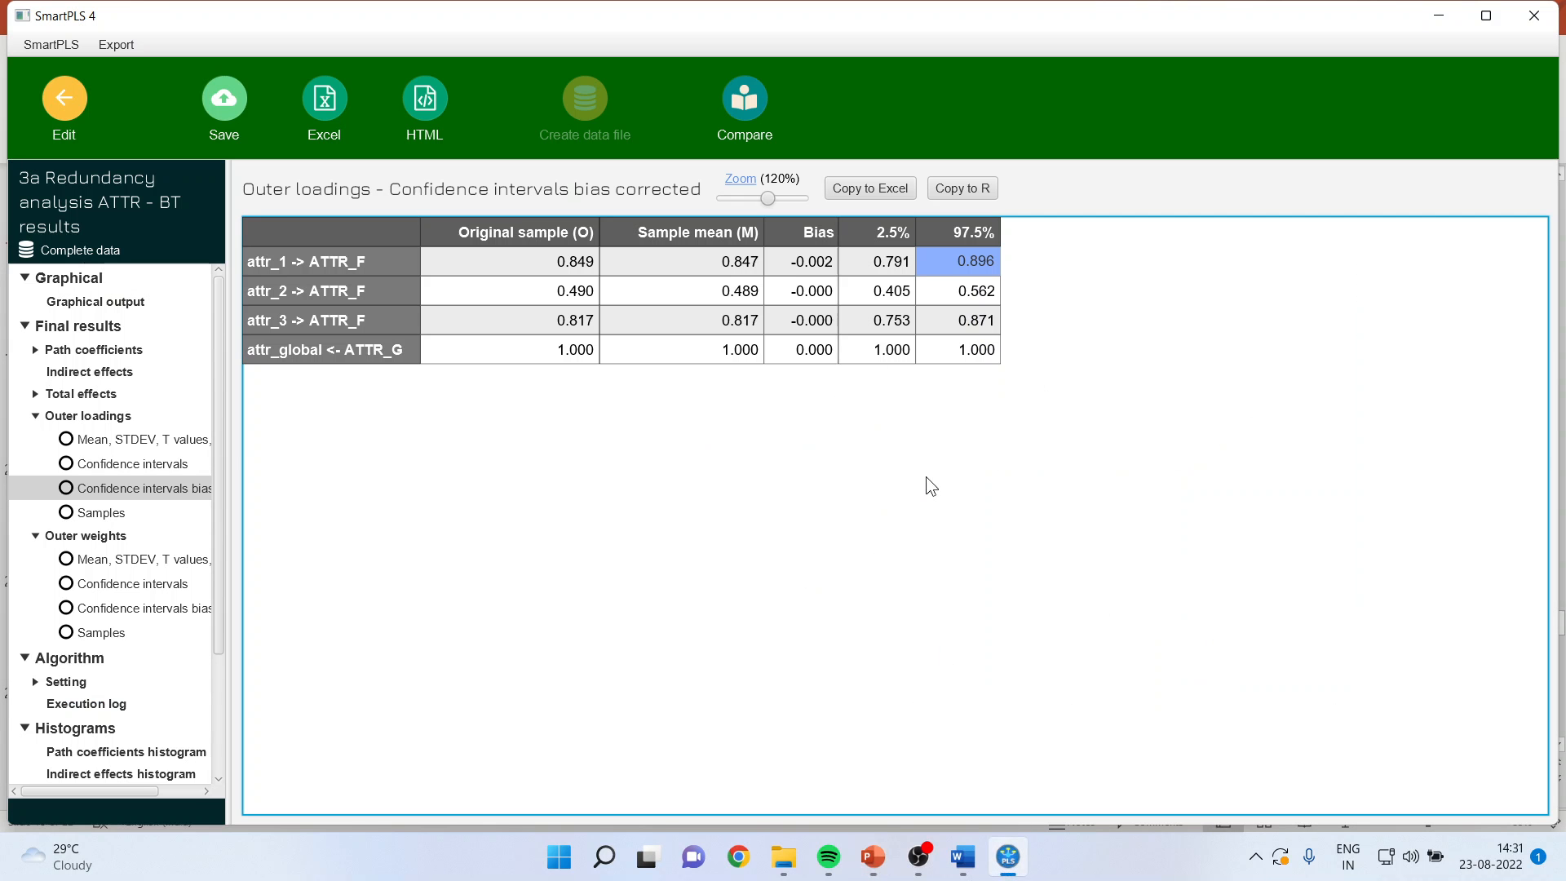
# Step: Open the 3b Redundancy analysis CSOR model from the workspace and review the Flow Chart slide's path coefficient and VIF criteria in PowerPoint
pyautogui.click(65, 104)
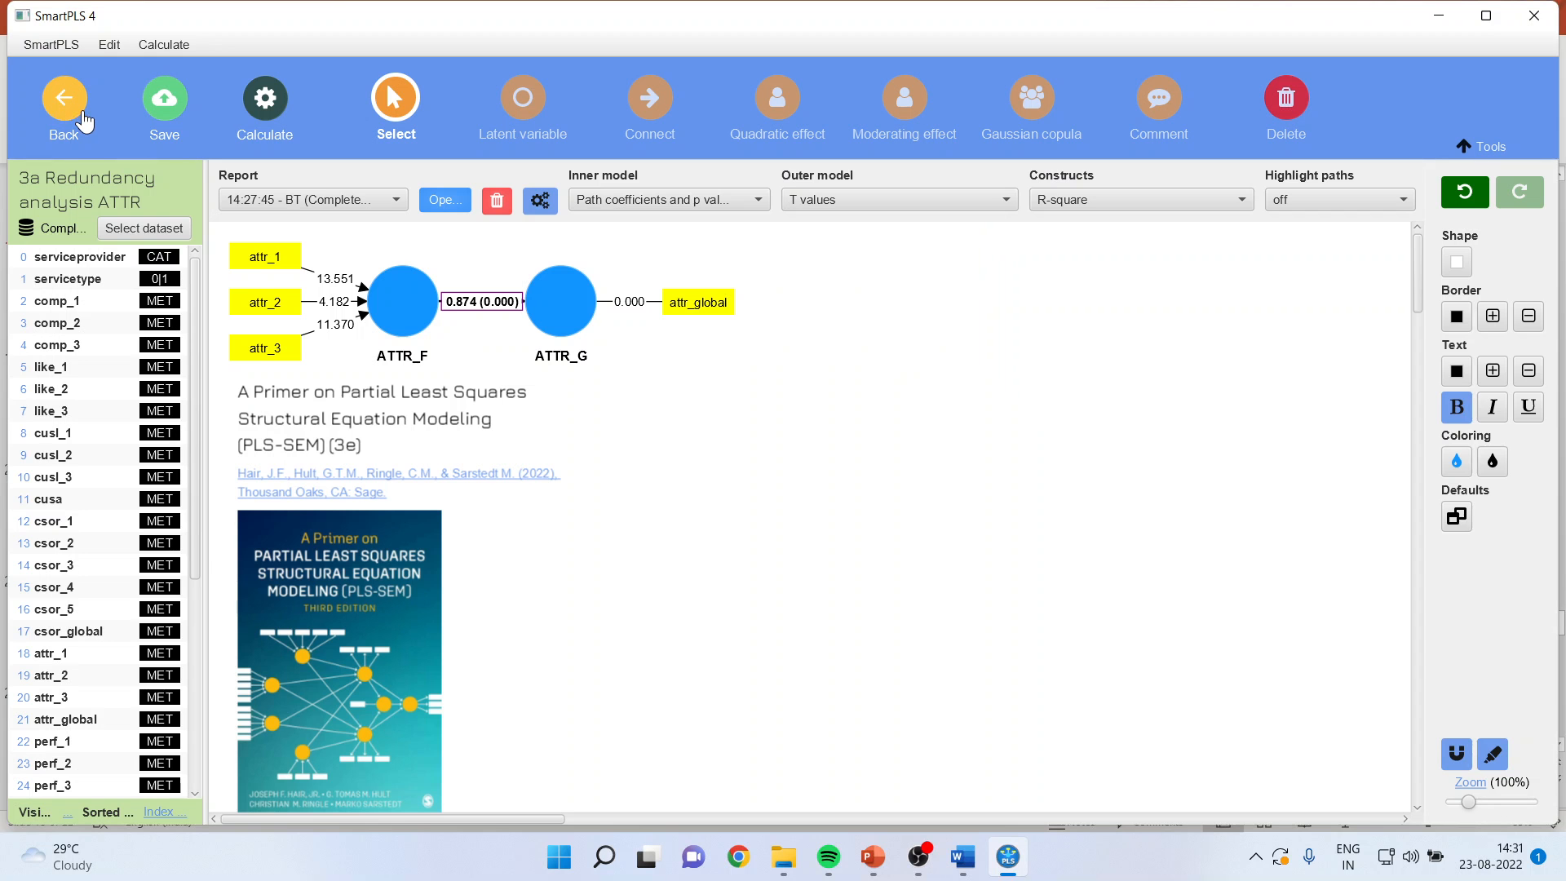
pyautogui.click(85, 120)
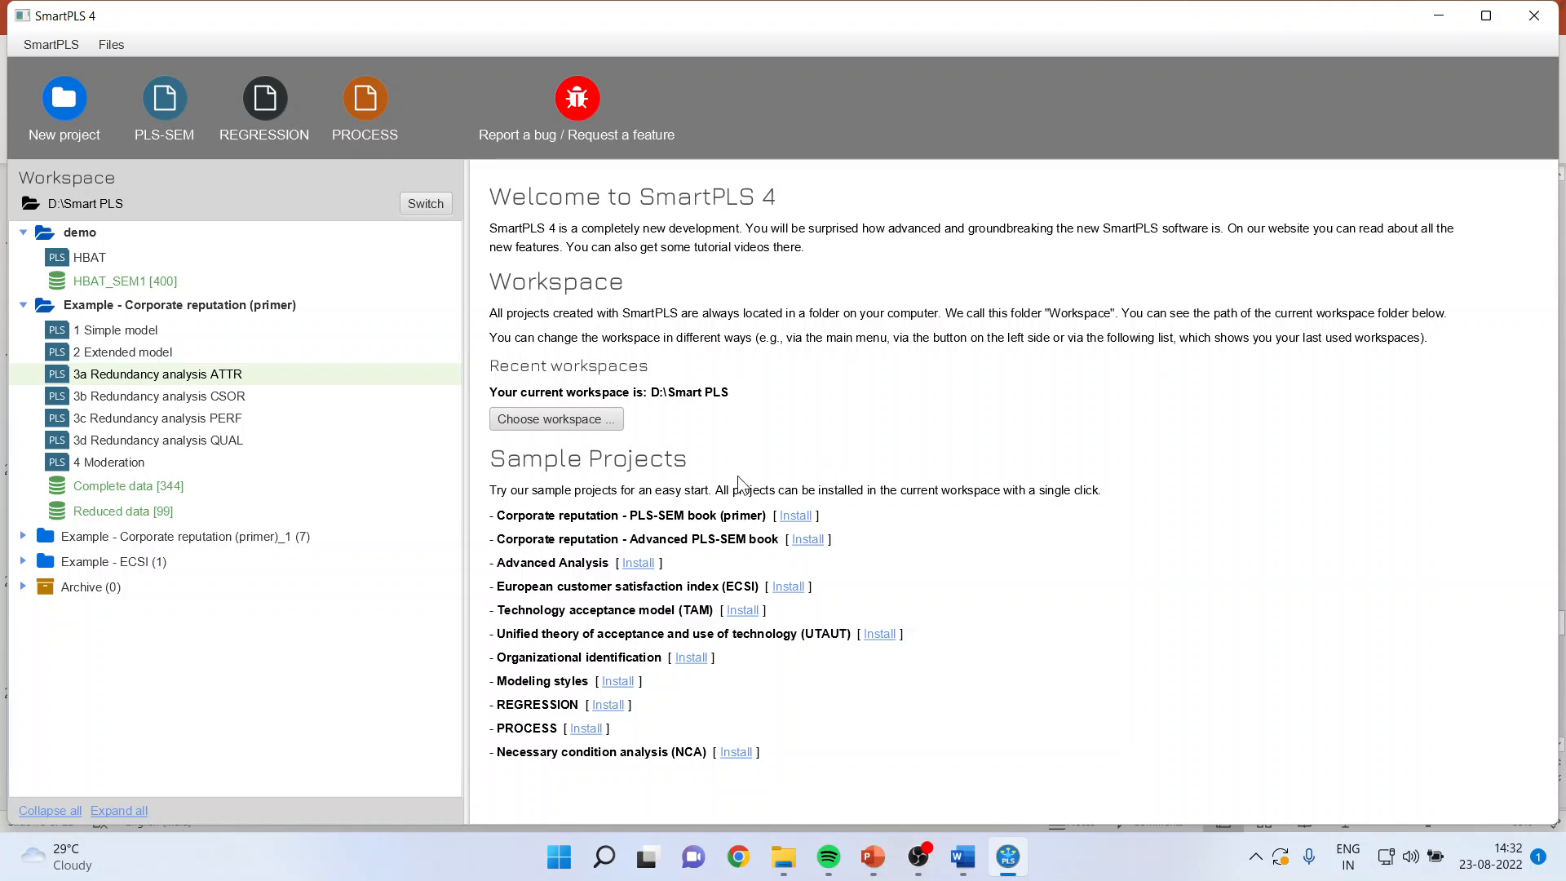
pyautogui.doubleClick(222, 396)
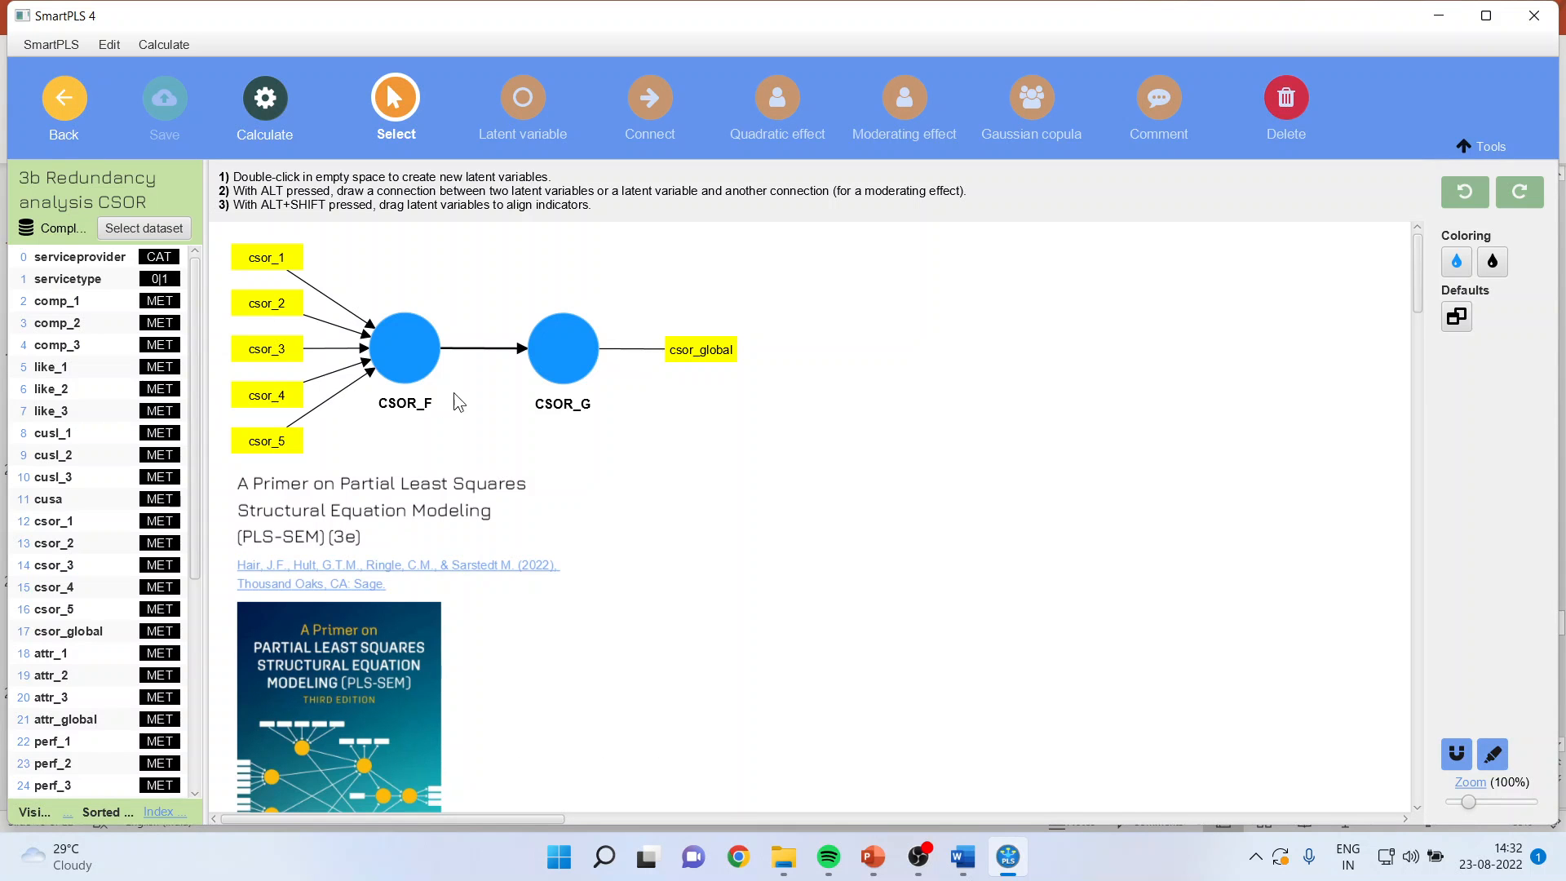
pyautogui.click(872, 856)
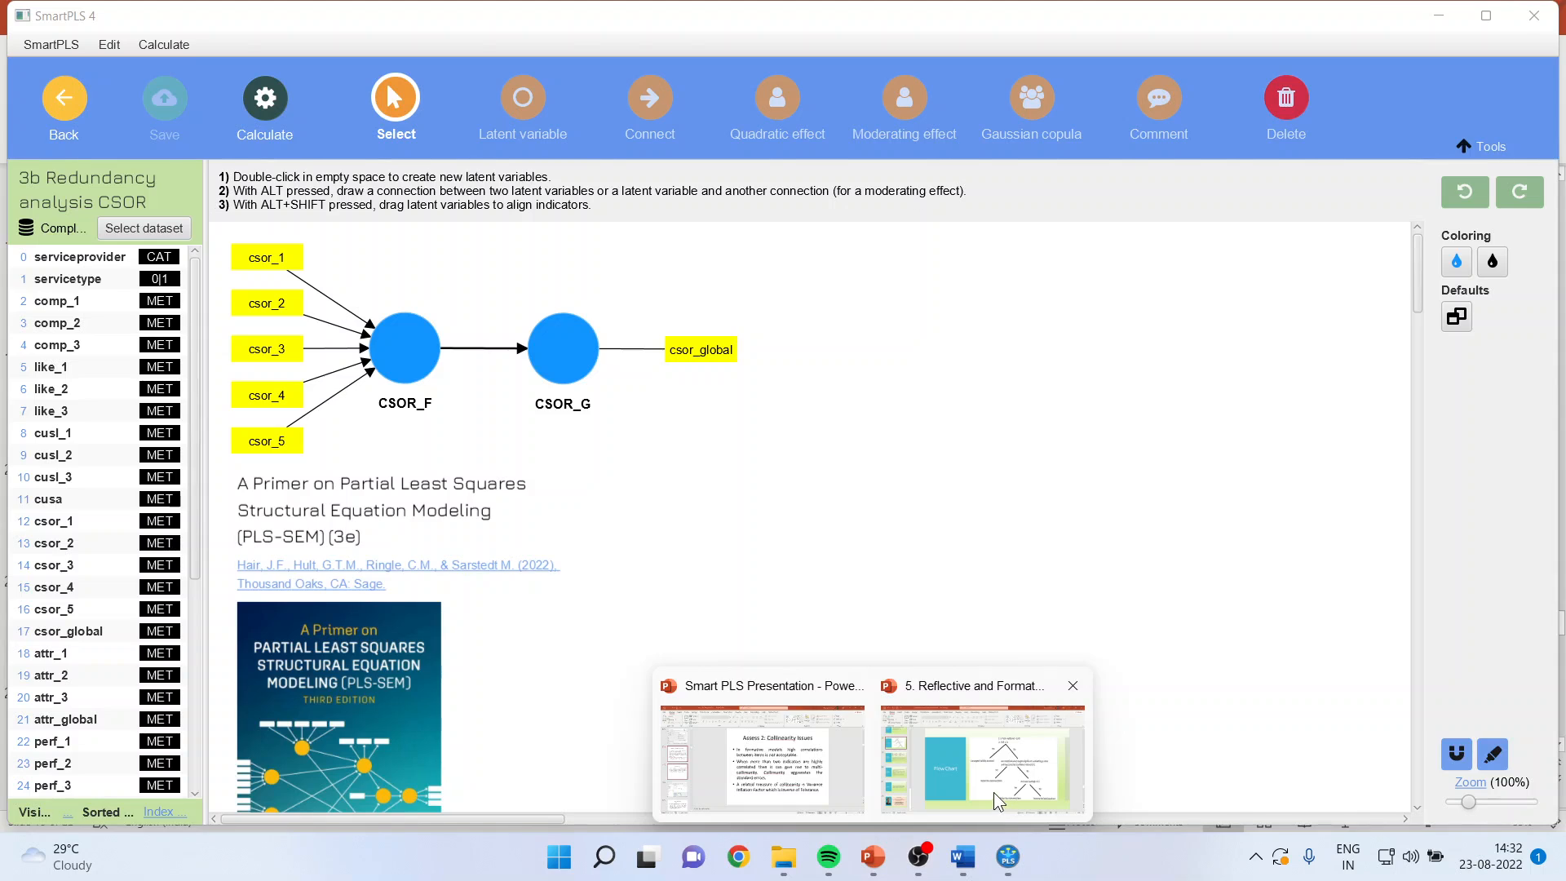
pyautogui.click(996, 793)
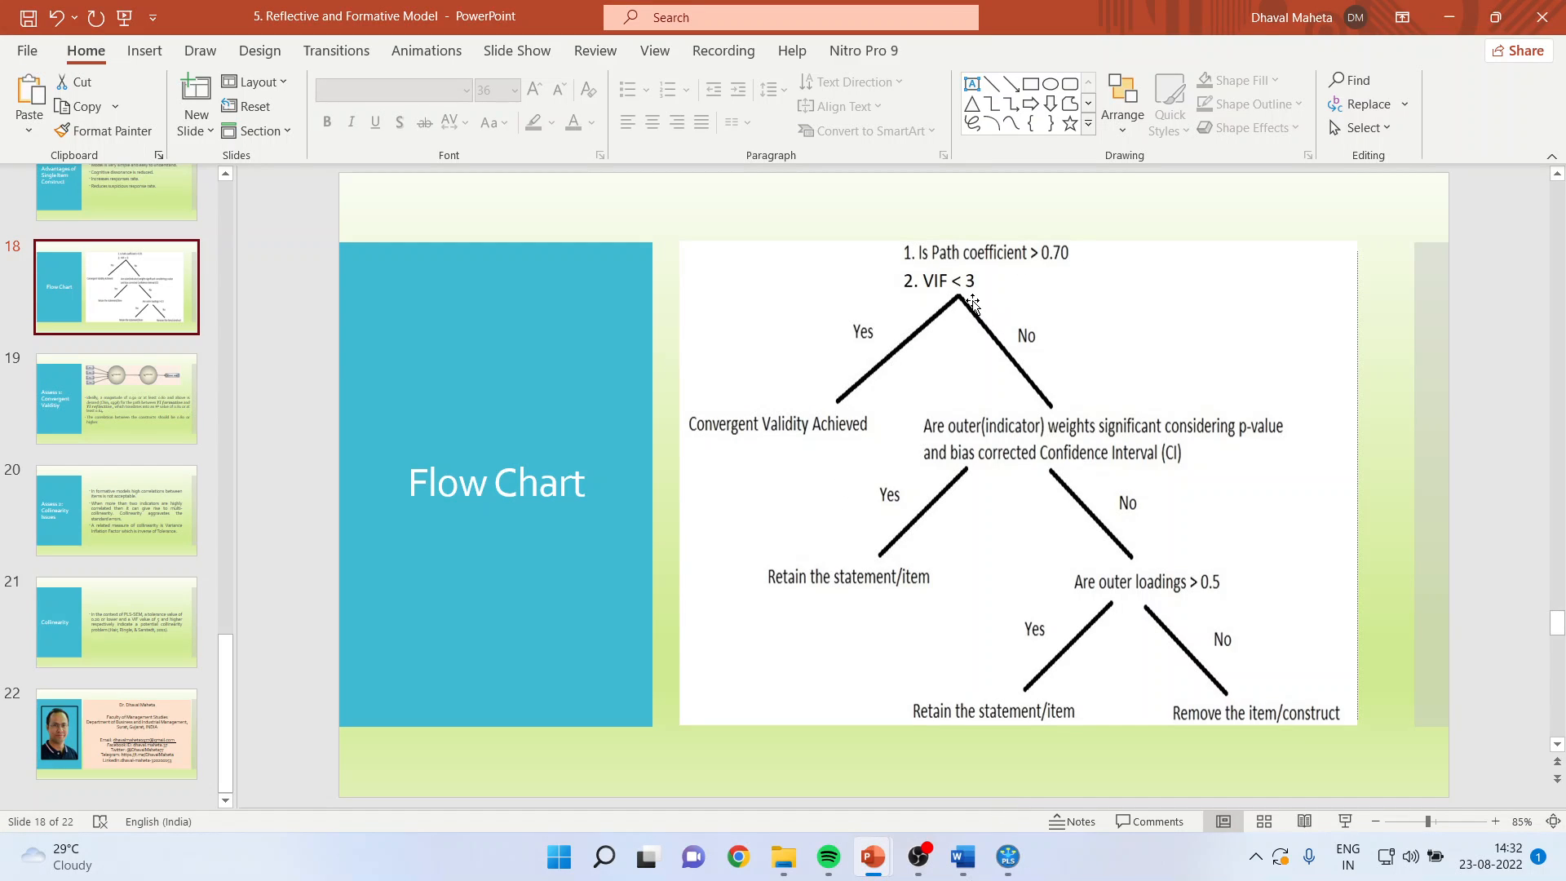
# Step: Return to the CSOR model in SmartPLS and run Bootstrapping with 1000 subsamples, BCa bootstrap, two tailed testing and 0.05 significance
pyautogui.moveTo(1008, 857)
pyautogui.click(918, 710)
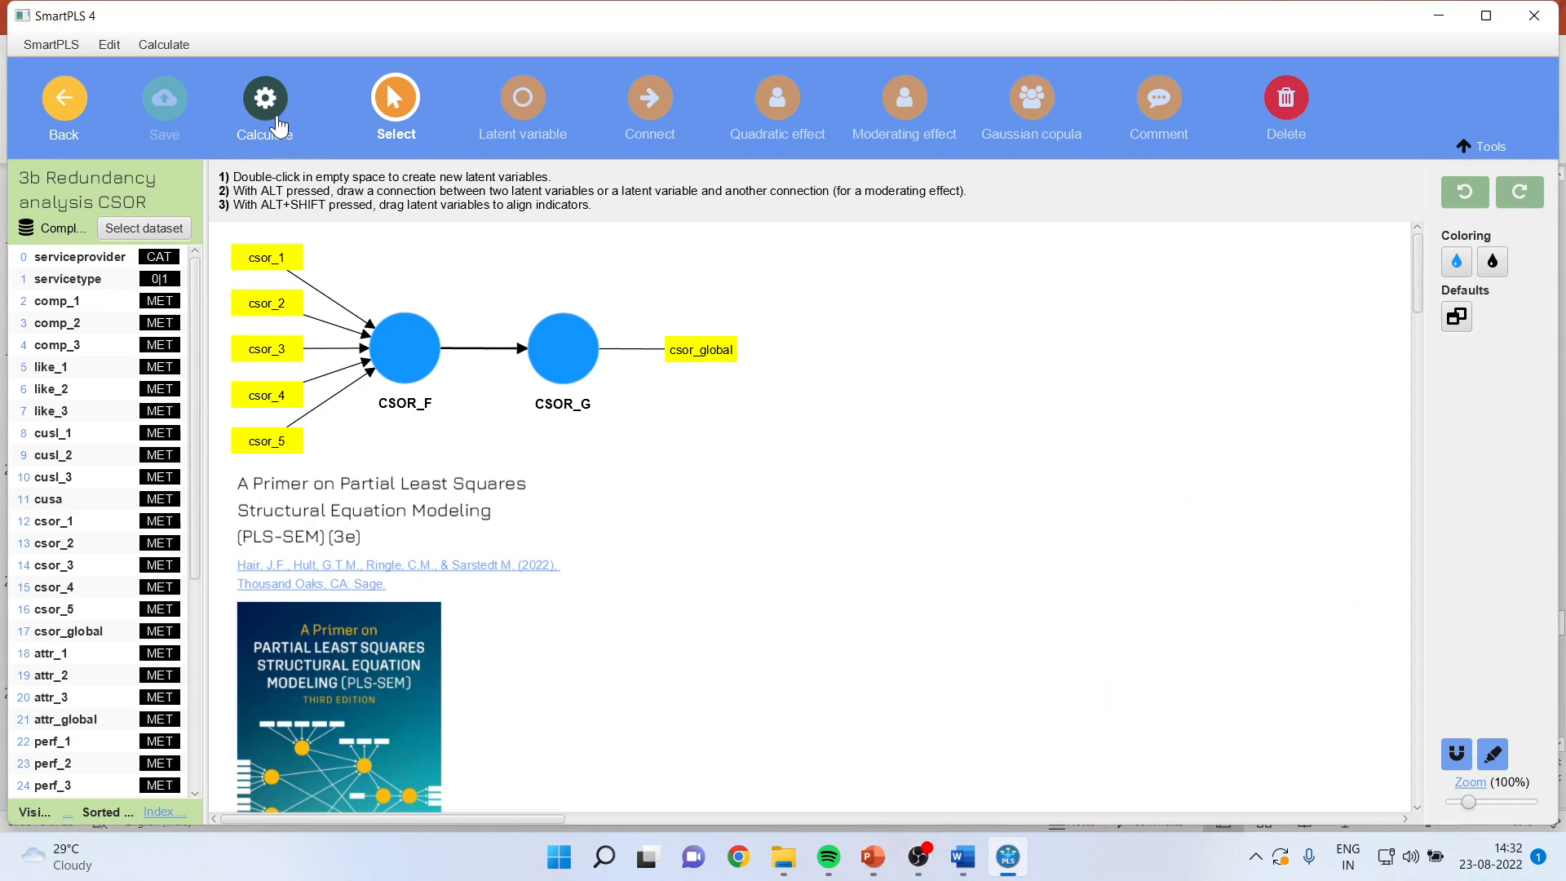
pyautogui.click(266, 102)
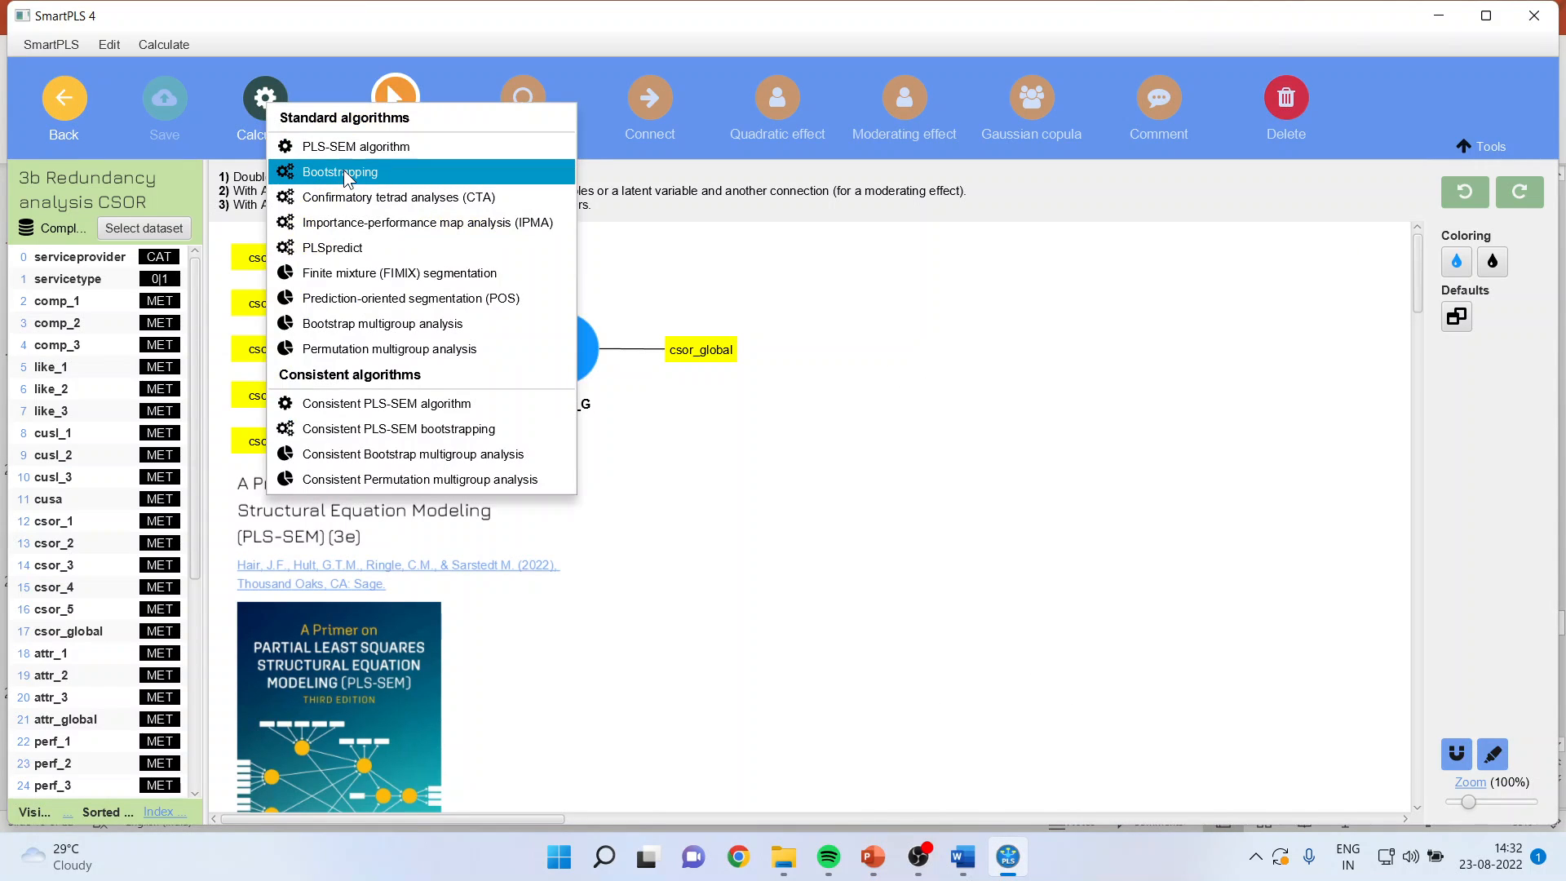
pyautogui.click(740, 253)
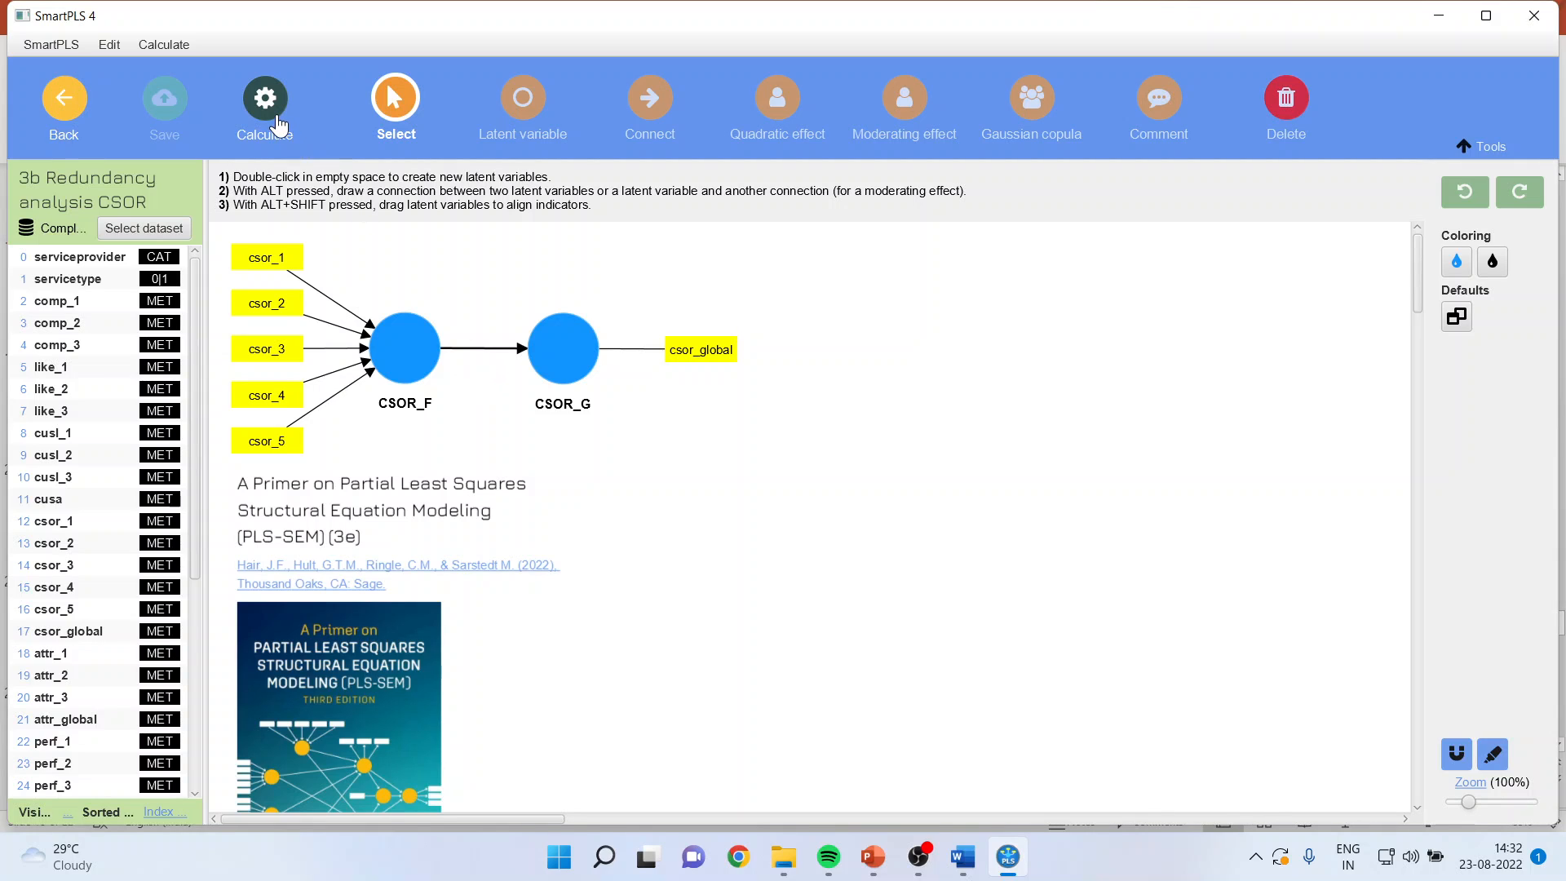
pyautogui.click(274, 119)
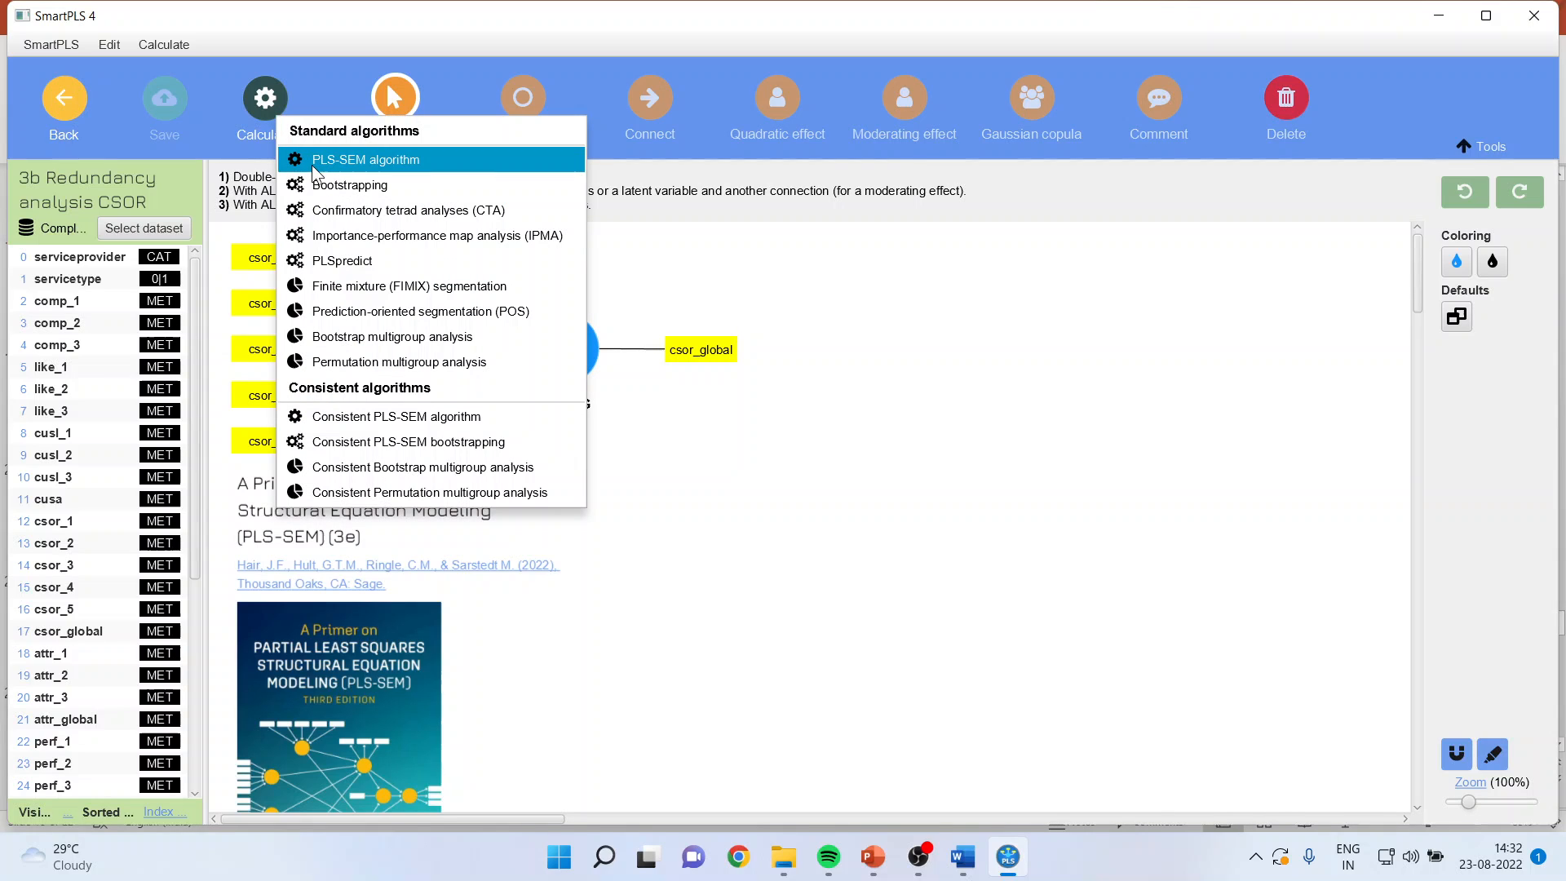
pyautogui.click(394, 187)
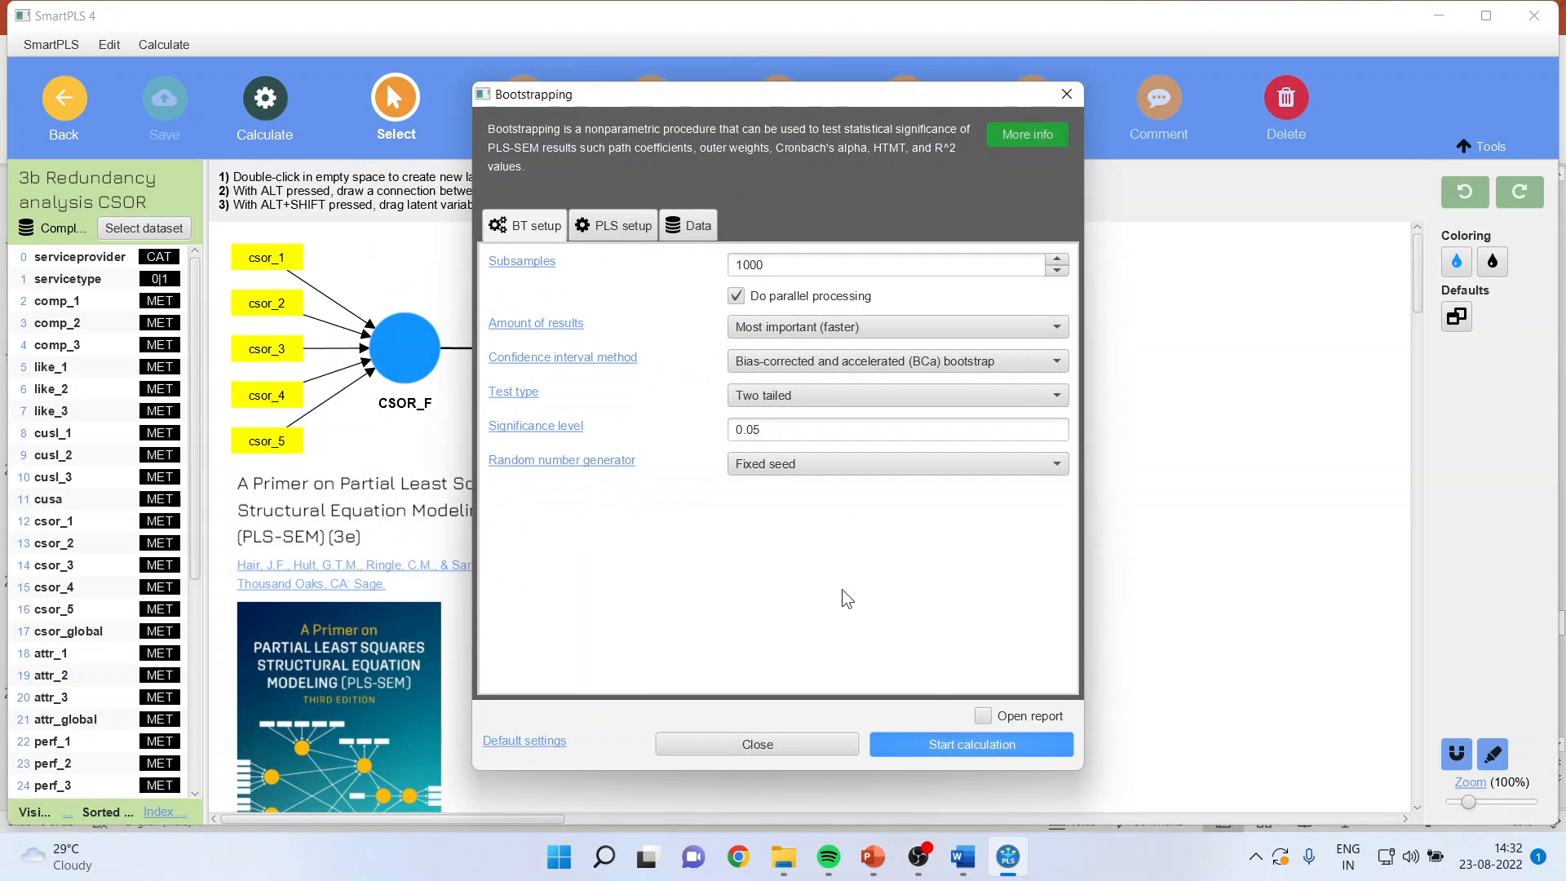
pyautogui.click(965, 744)
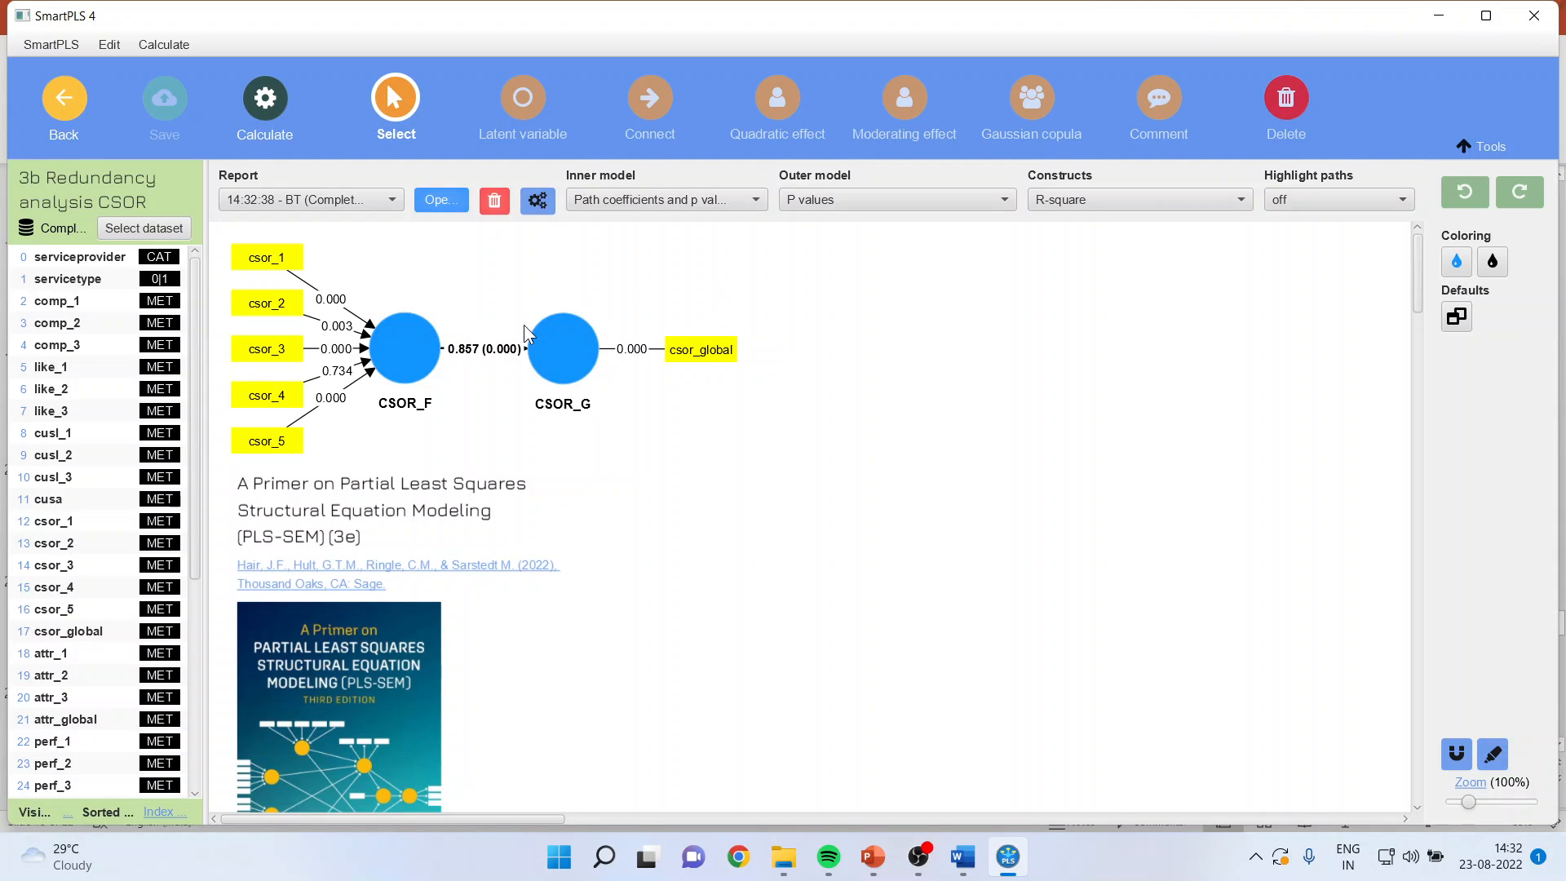
# Step: Display path coefficients and p values for the inner model and examine the CSOR_F to CSOR_G path
pyautogui.click(756, 200)
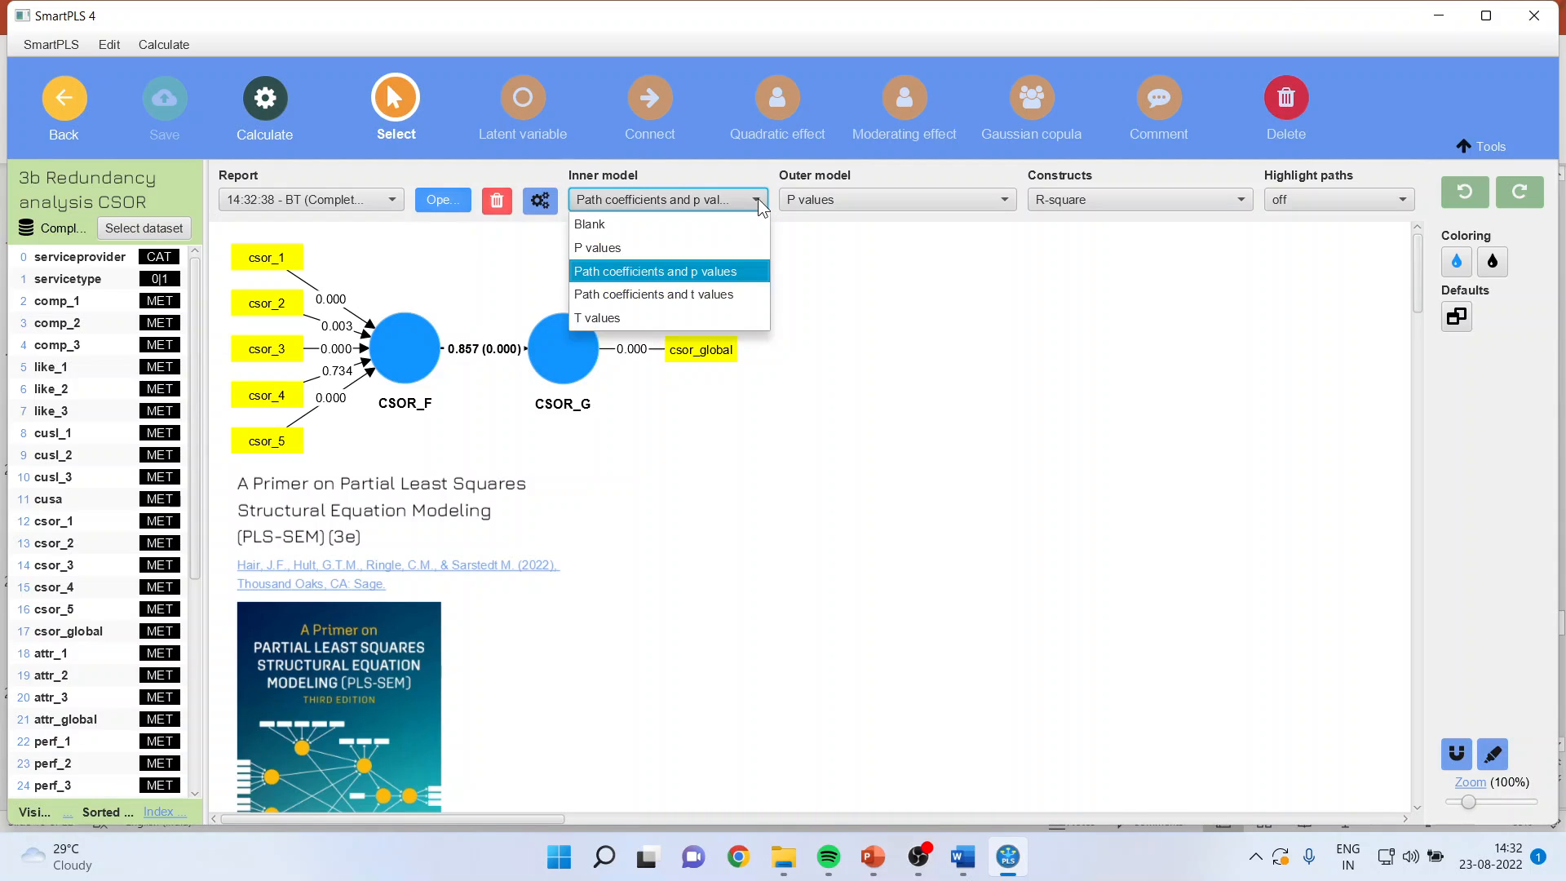
pyautogui.click(739, 273)
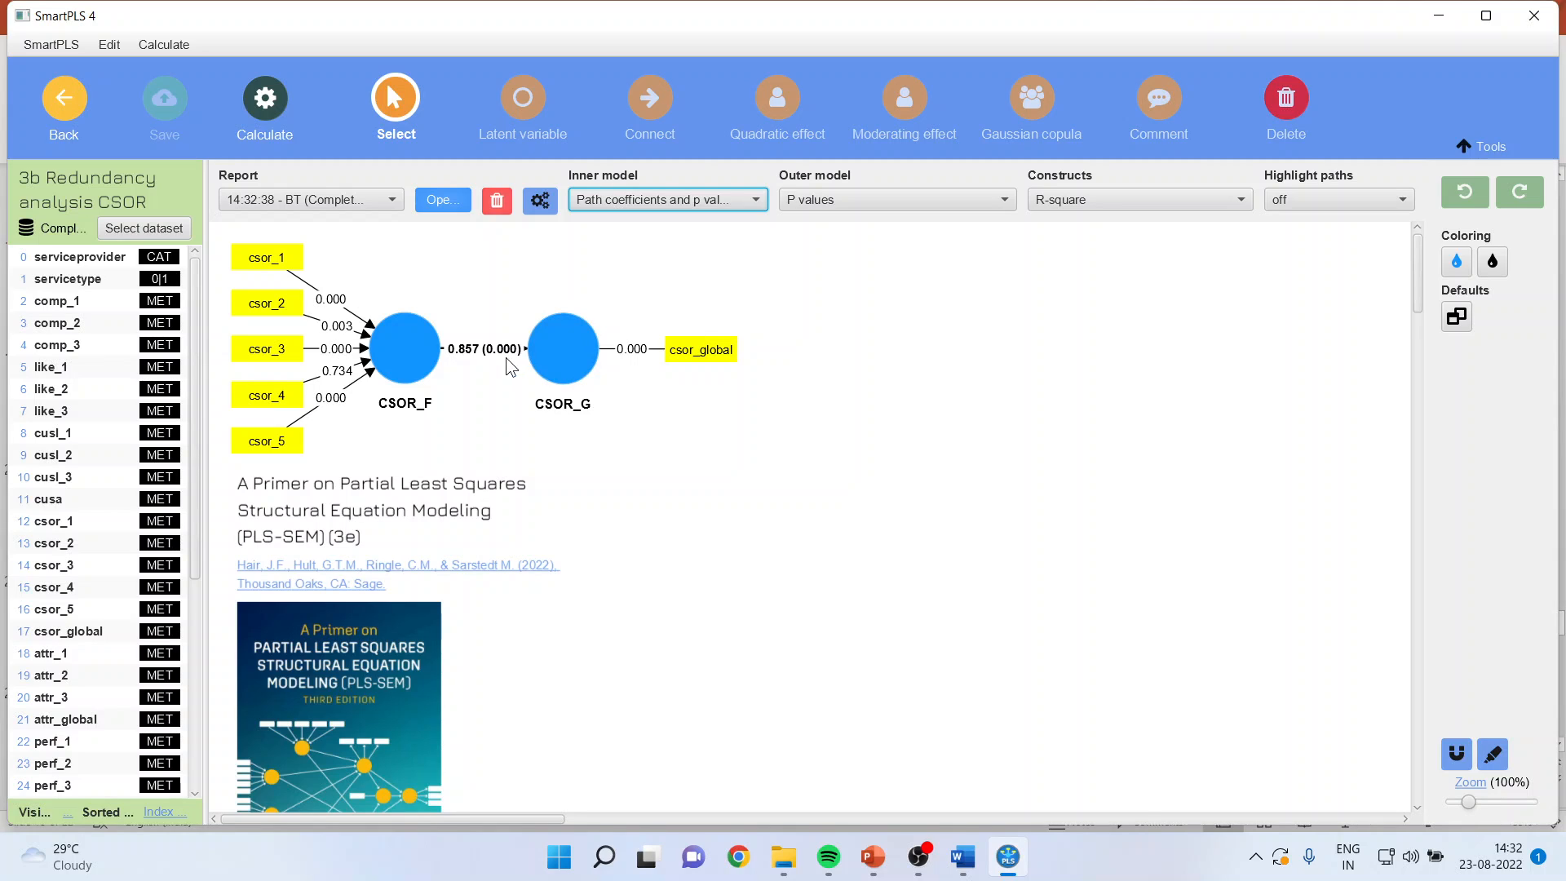
pyautogui.click(473, 356)
# Step: Run the PLS-SEM algorithm with the Path weighting scheme and standardized results, and open the report's outer model VIF table
pyautogui.click(266, 95)
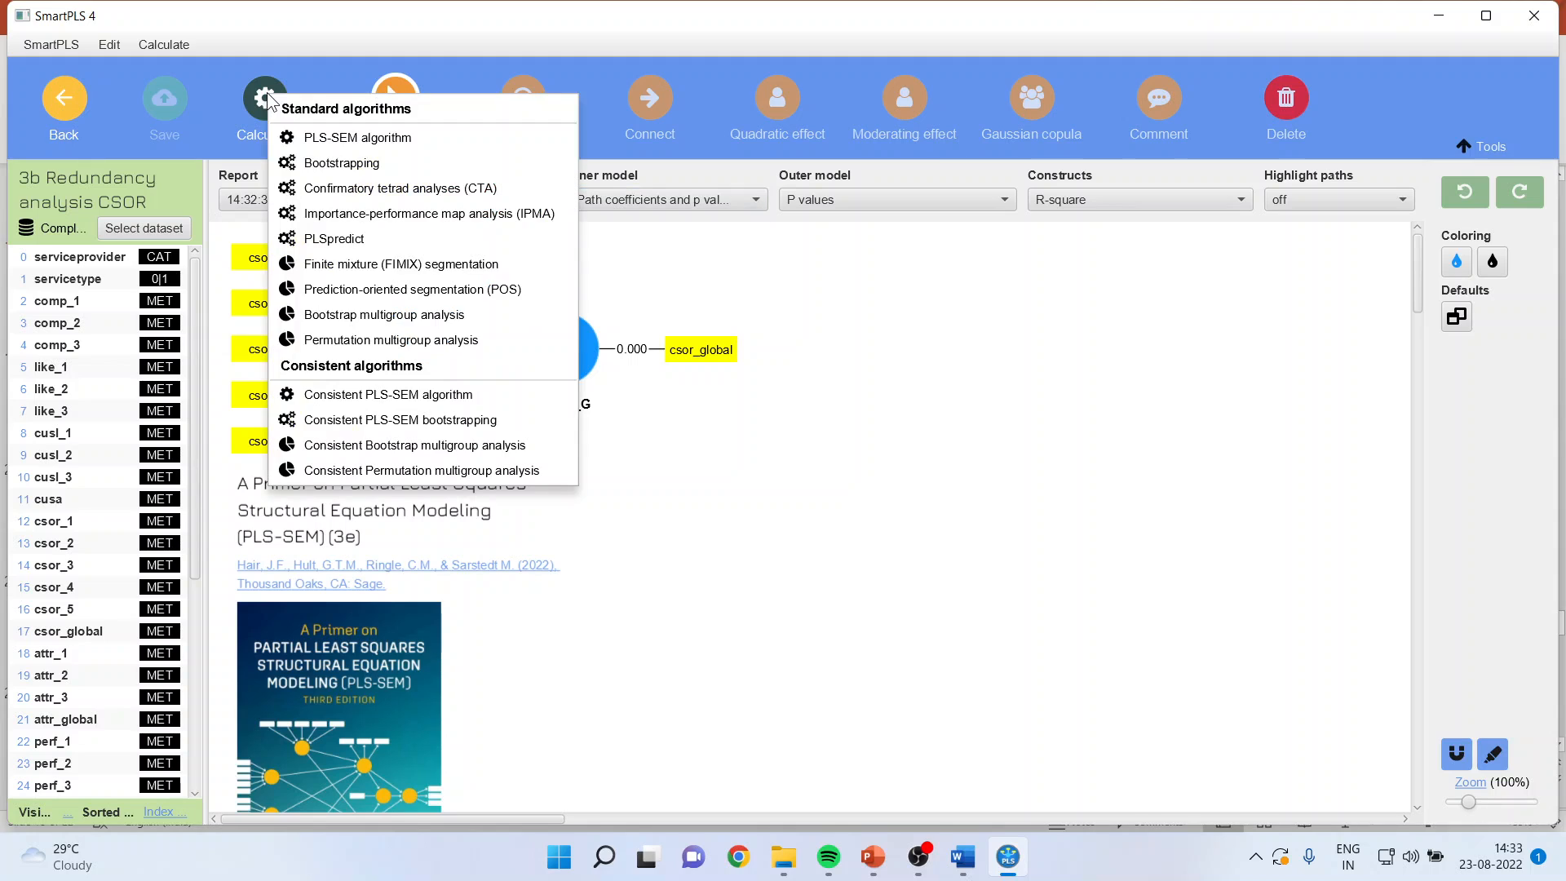
pyautogui.click(325, 139)
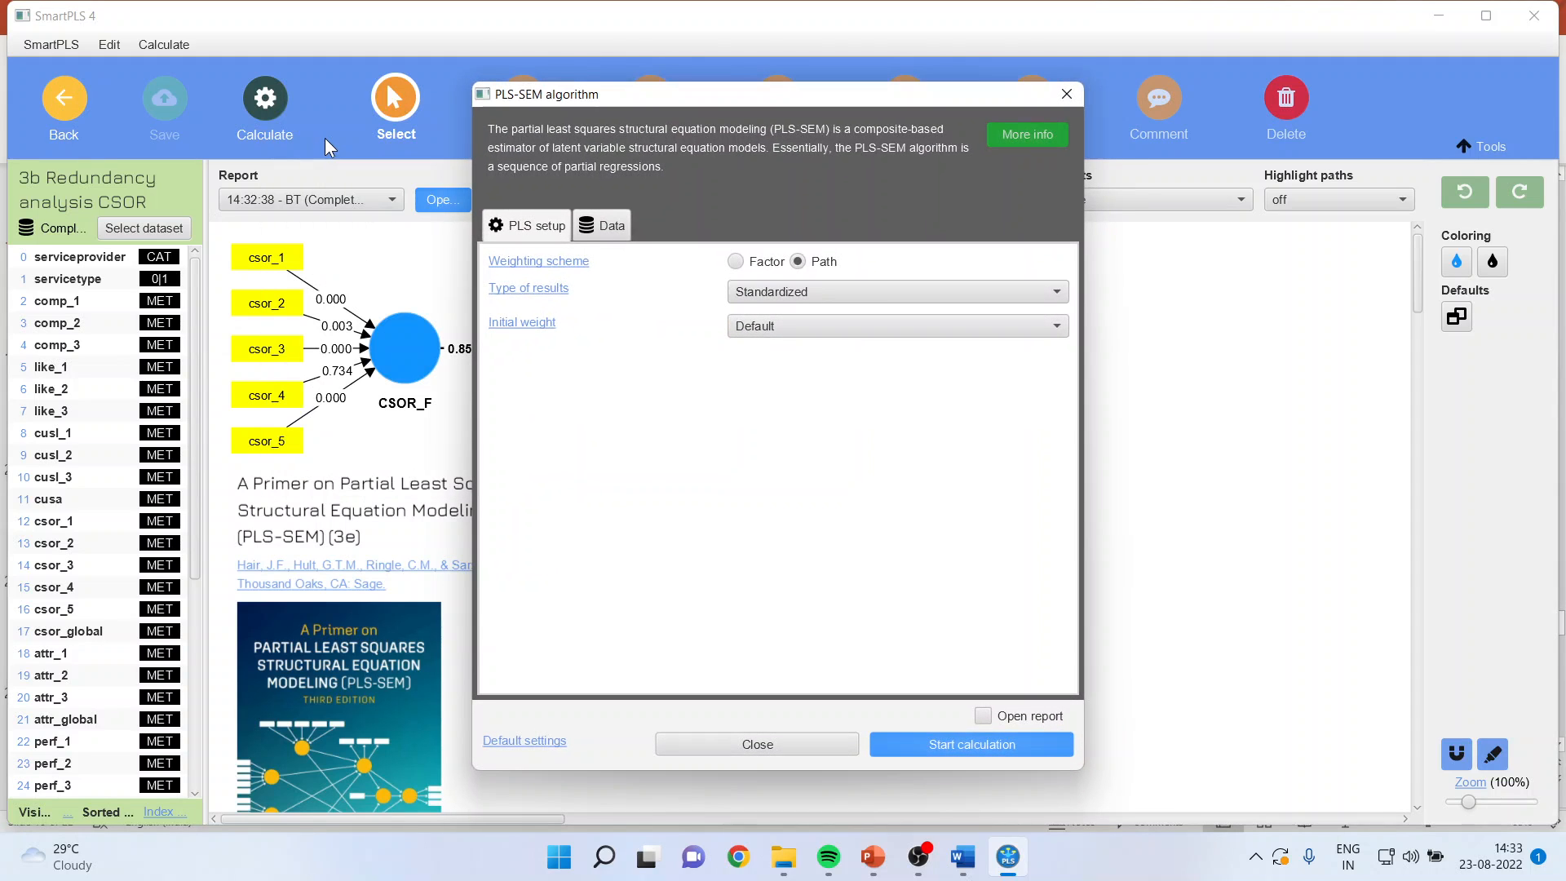
pyautogui.click(975, 744)
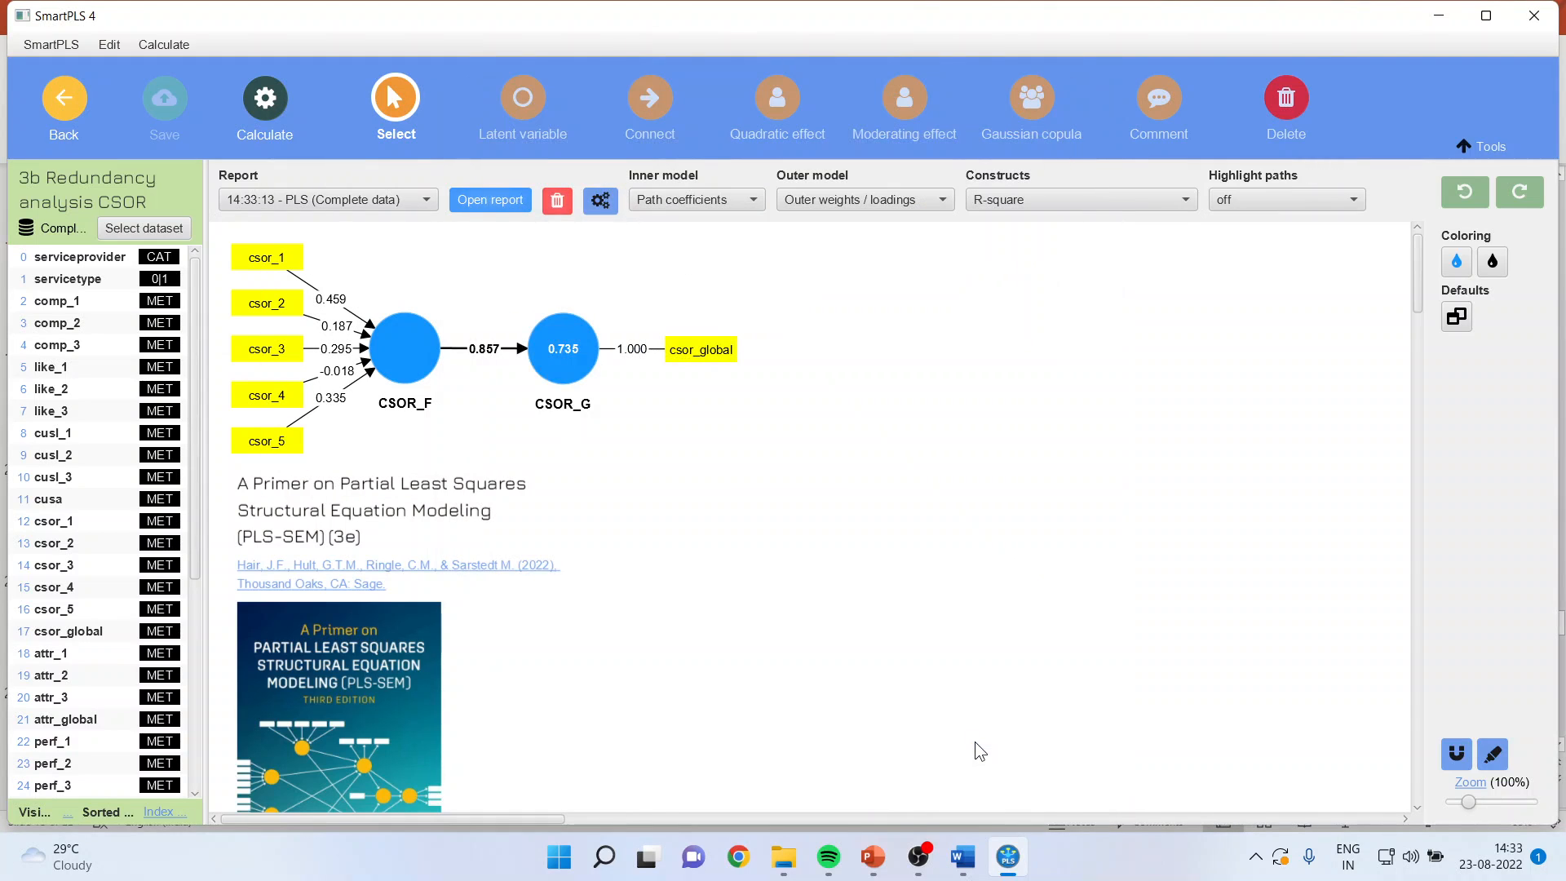
pyautogui.click(479, 201)
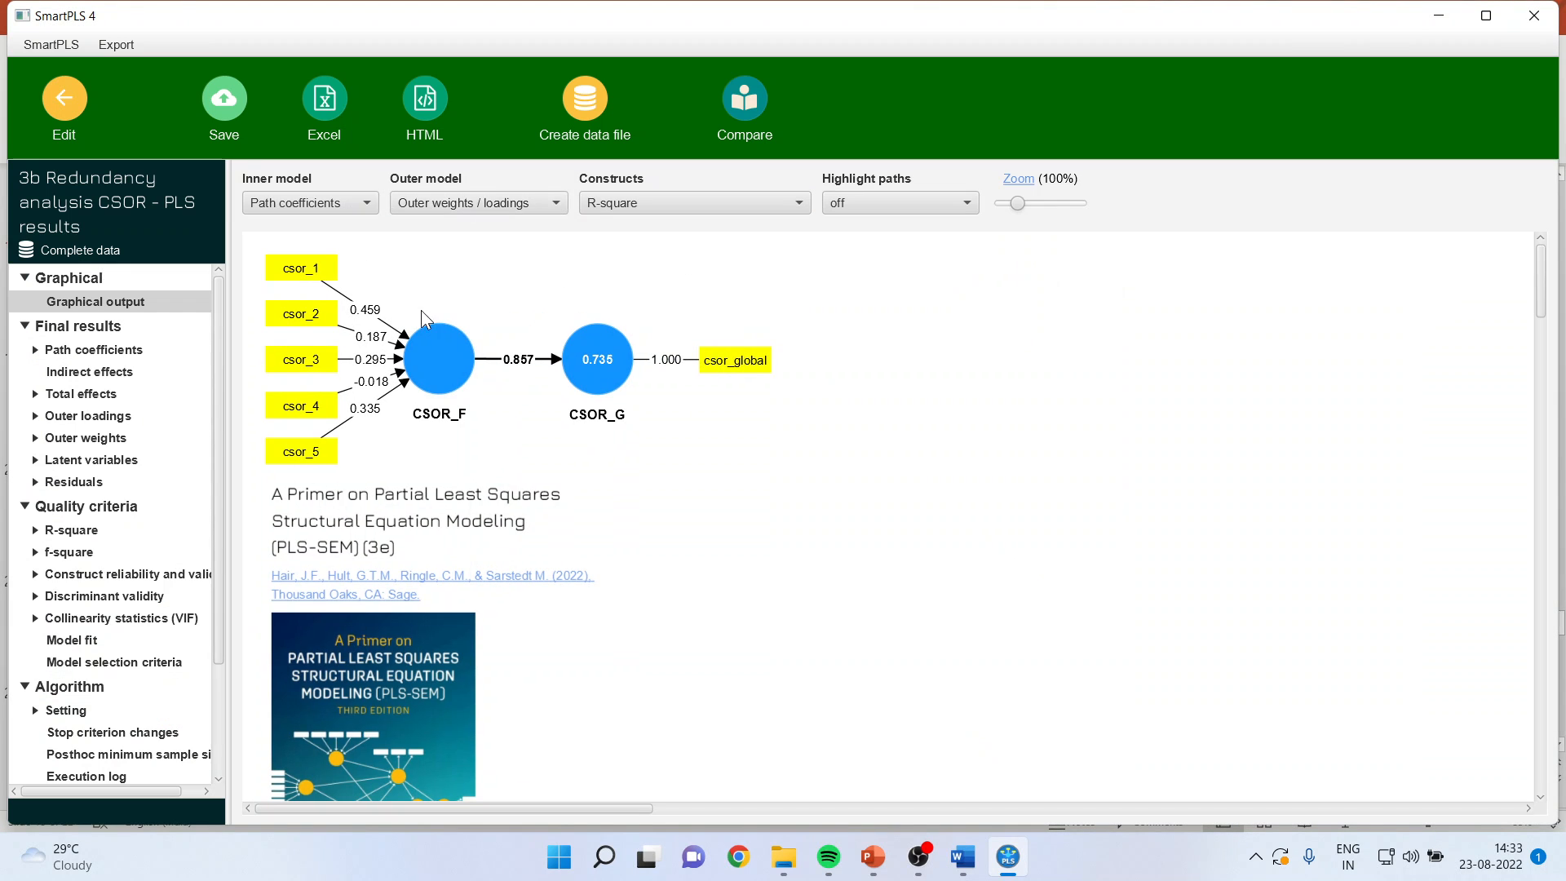
pyautogui.click(153, 618)
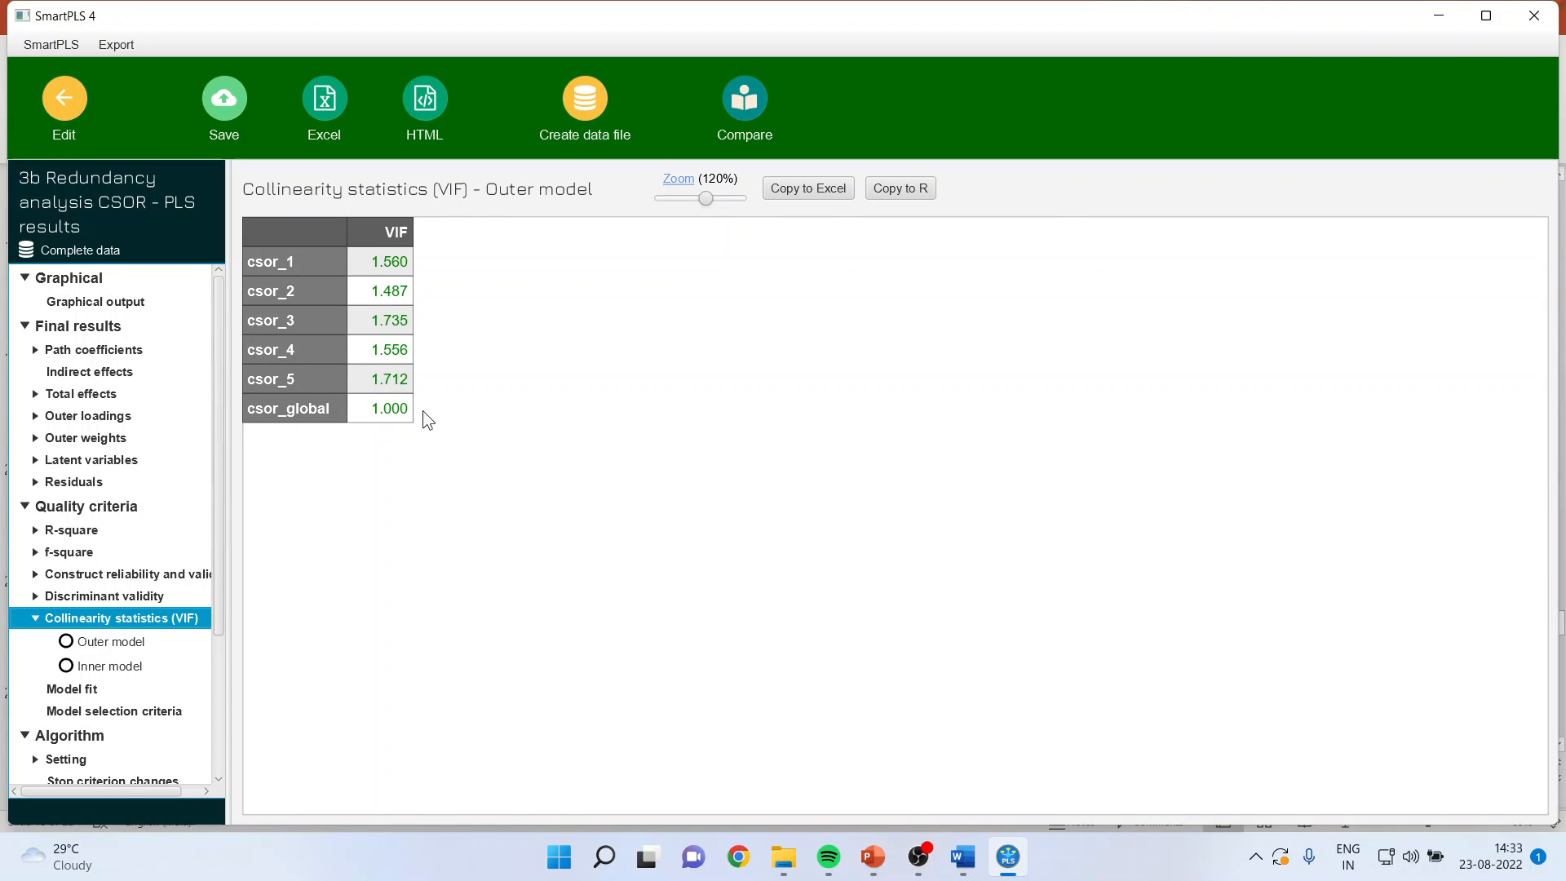
# Step: Review the Flow Chart slide's criteria in PowerPoint, and examine the CSOR_F to CSOR_G path coefficient in the SmartPLS report's graphical output
pyautogui.moveTo(888, 836)
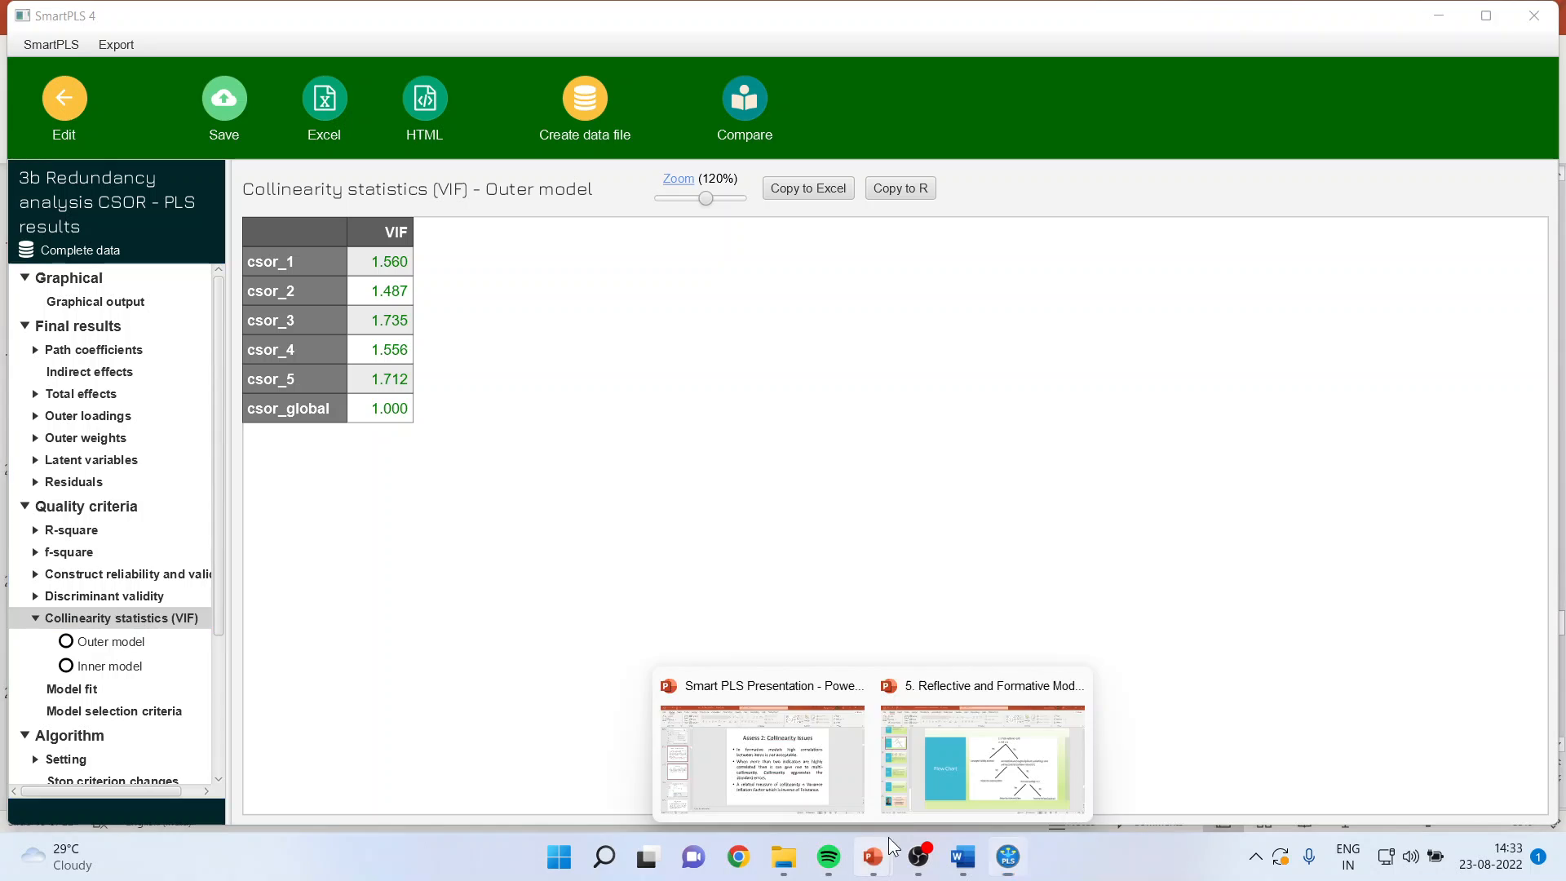
pyautogui.click(987, 770)
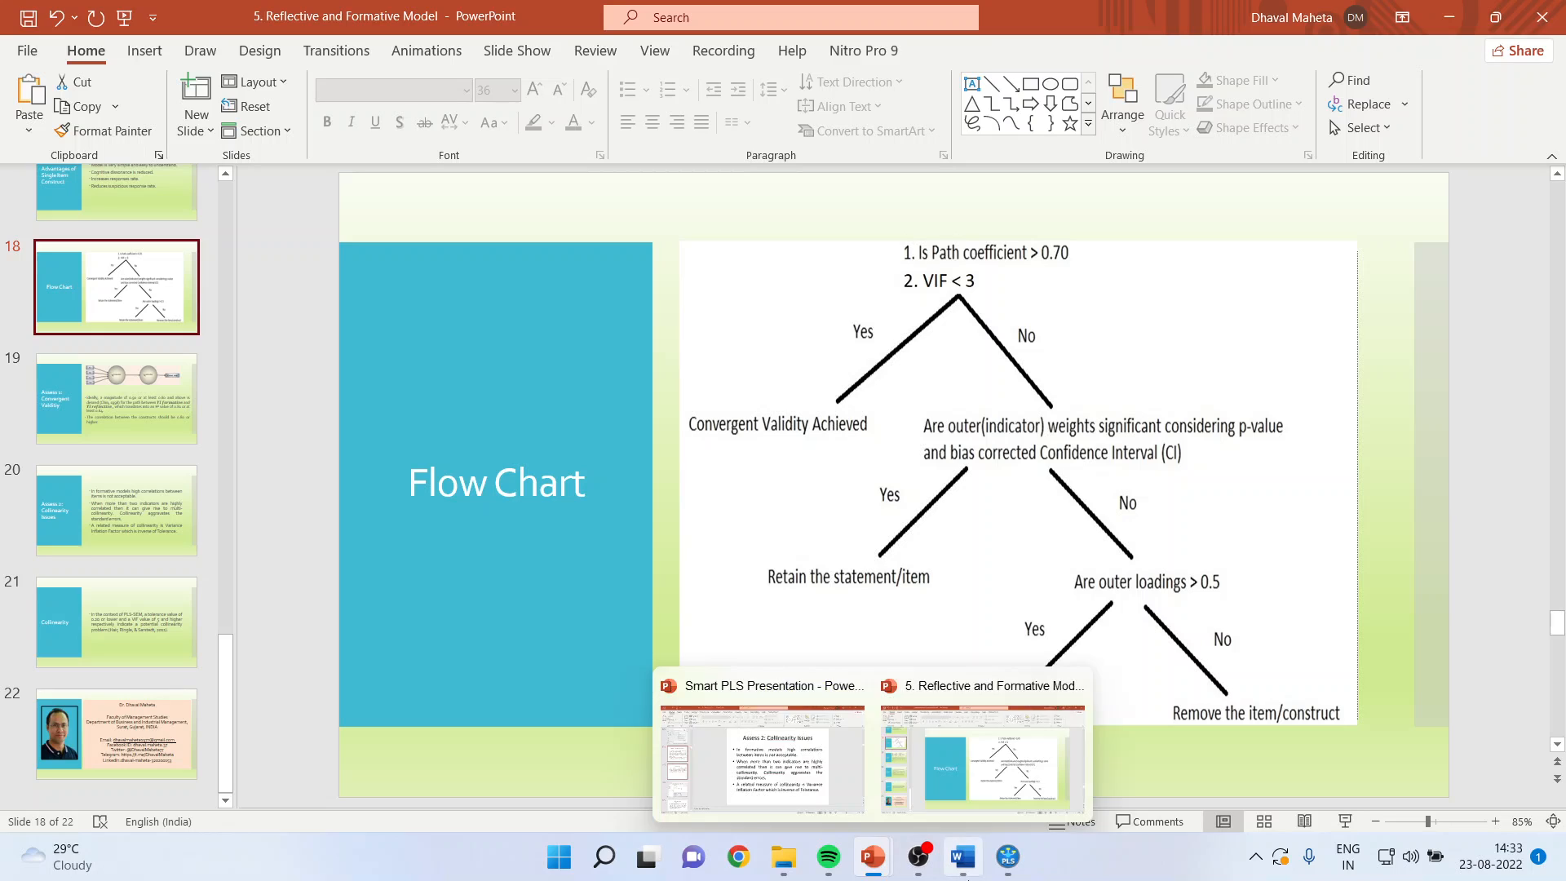
pyautogui.moveTo(1007, 856)
pyautogui.click(962, 758)
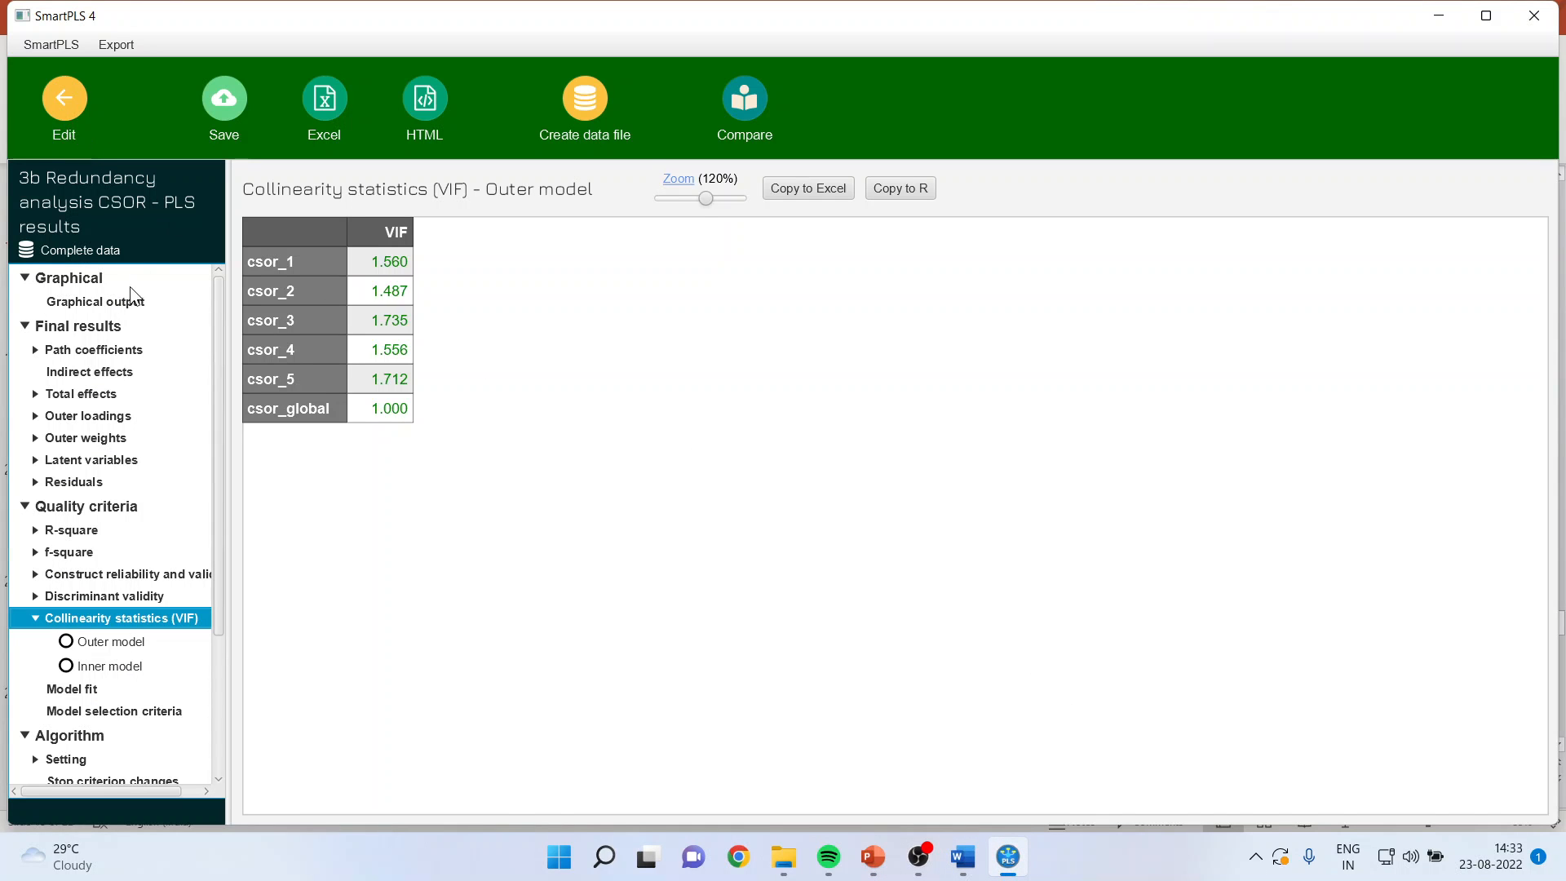
pyautogui.click(107, 301)
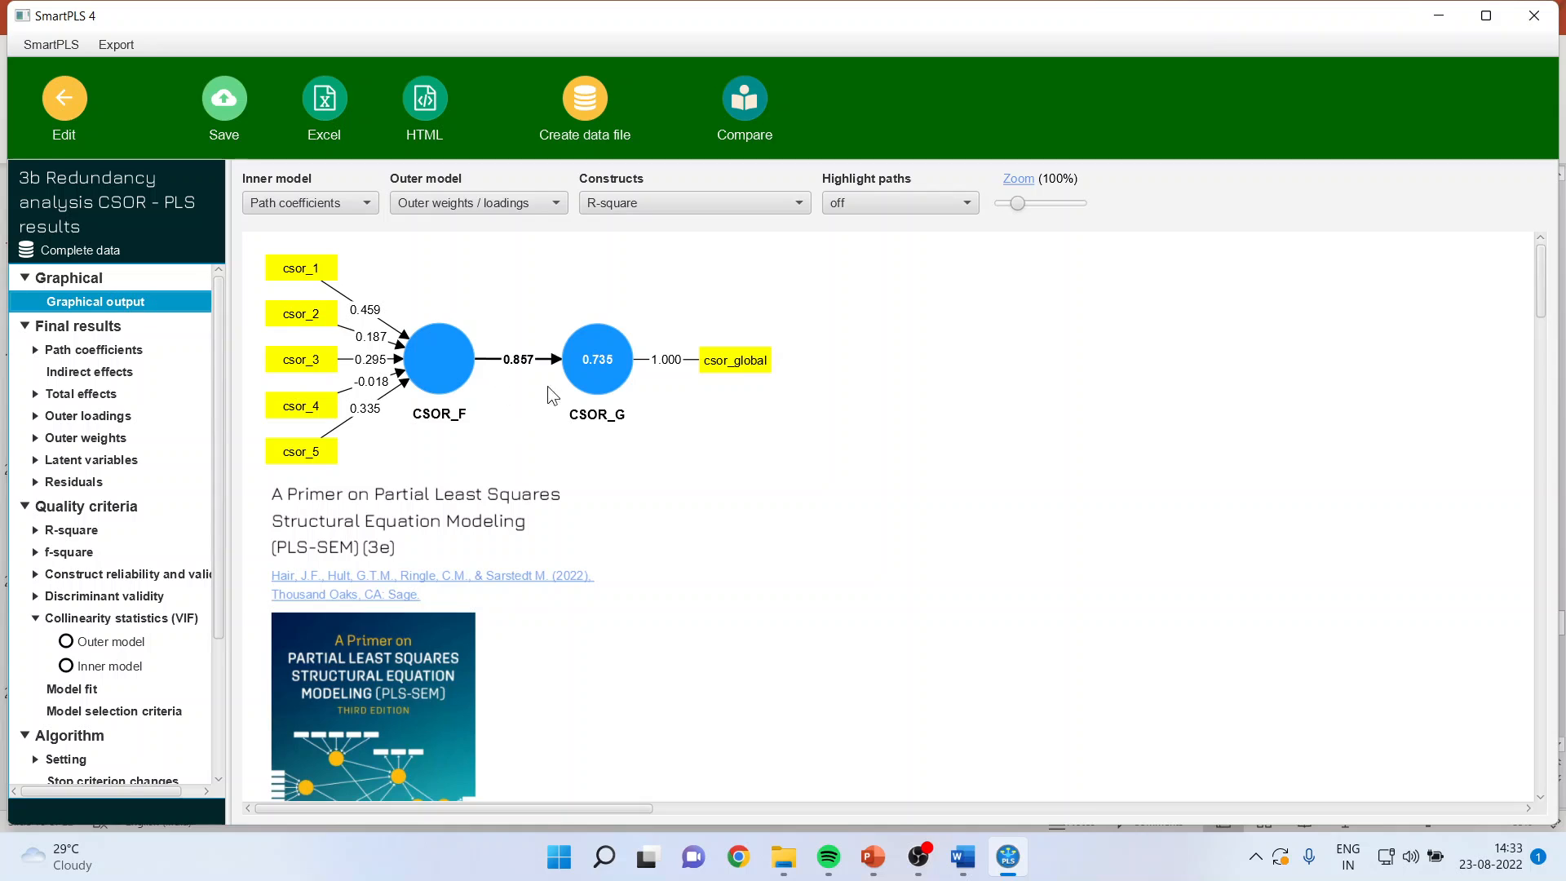
pyautogui.click(519, 365)
# Step: Go back to the CSOR model, rerun Bootstrapping with 1000 subsamples and 0.05 significance, and open its report
pyautogui.click(64, 114)
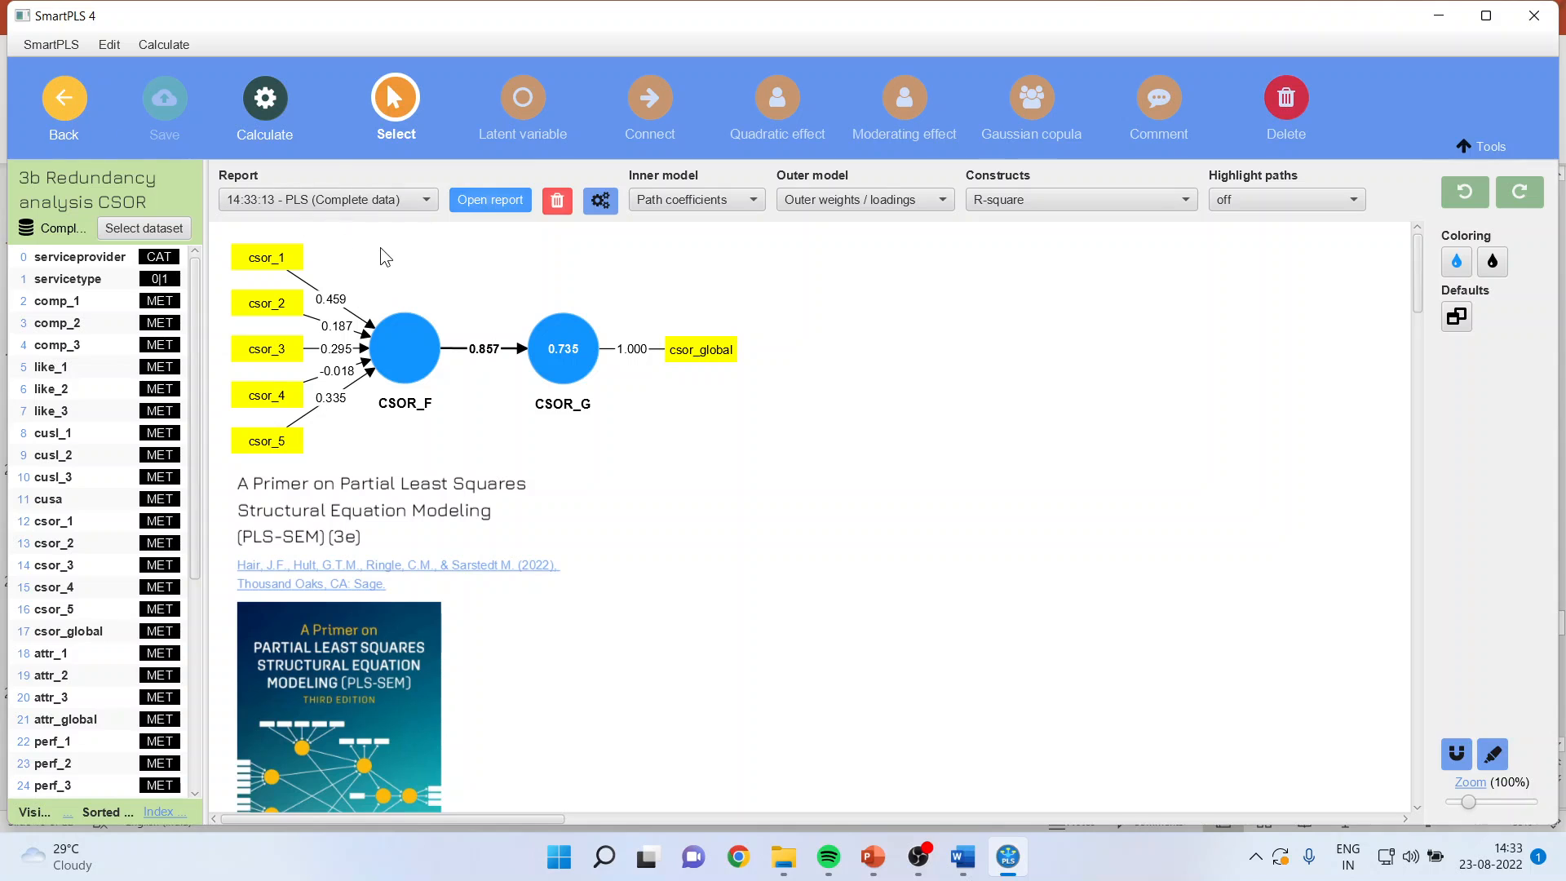
pyautogui.click(265, 108)
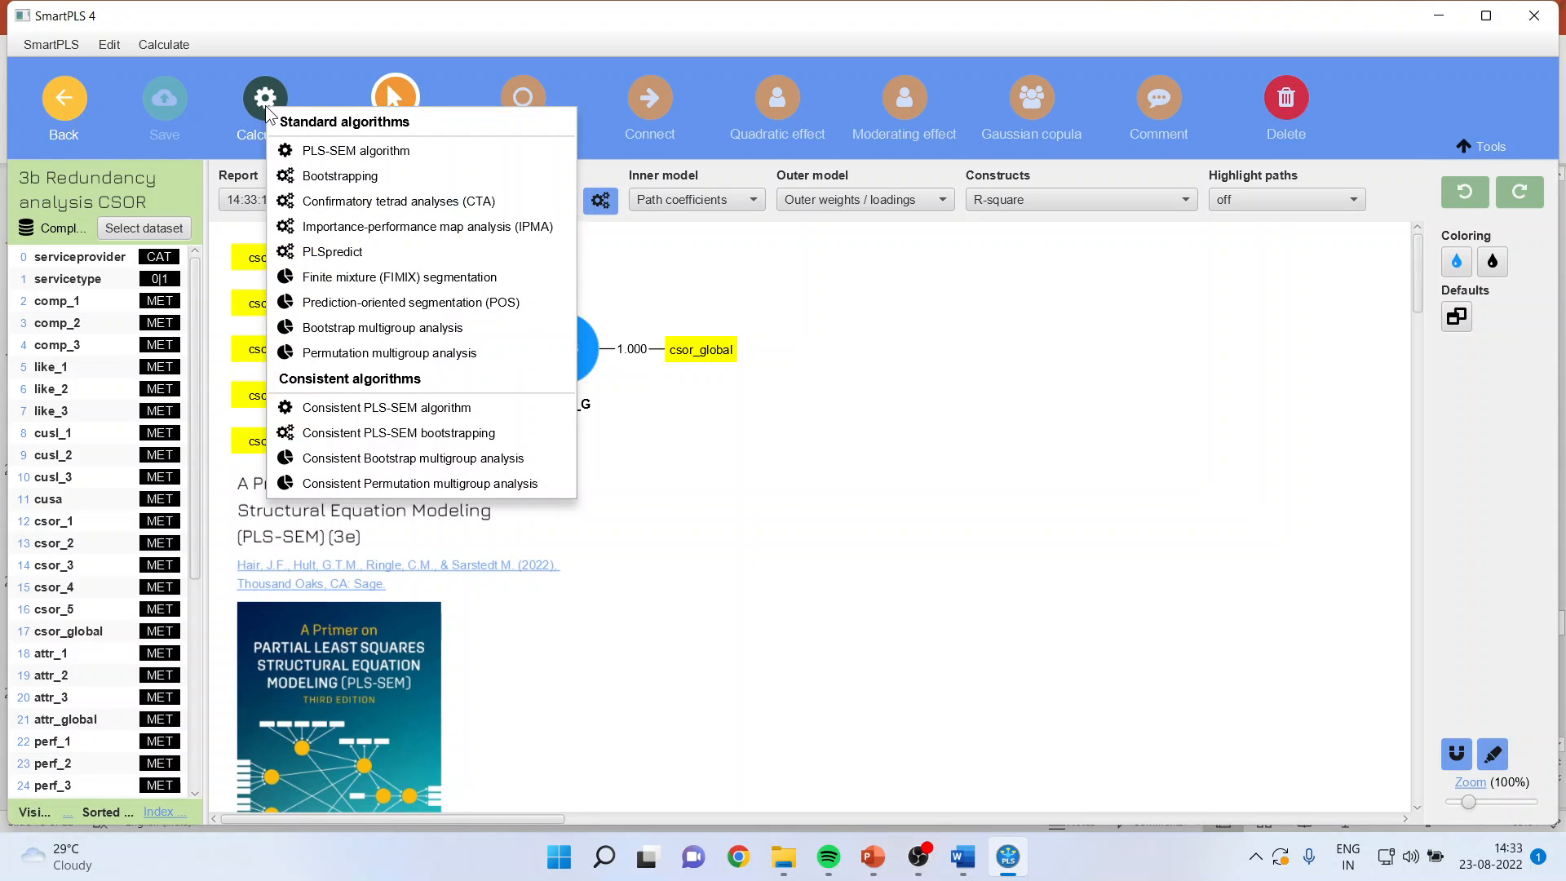
pyautogui.click(346, 176)
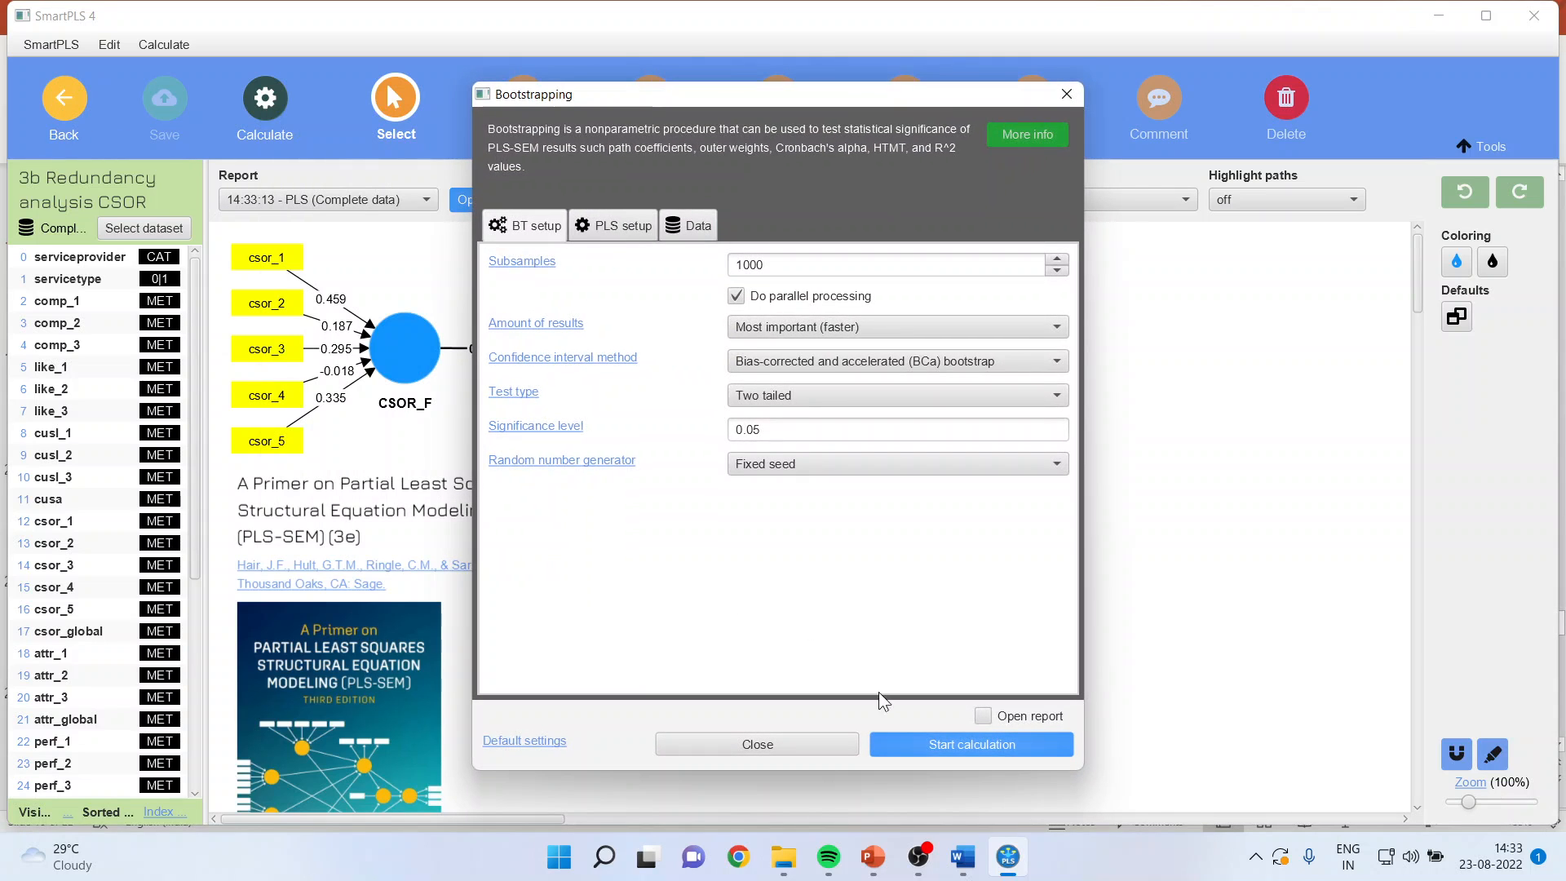
pyautogui.click(932, 746)
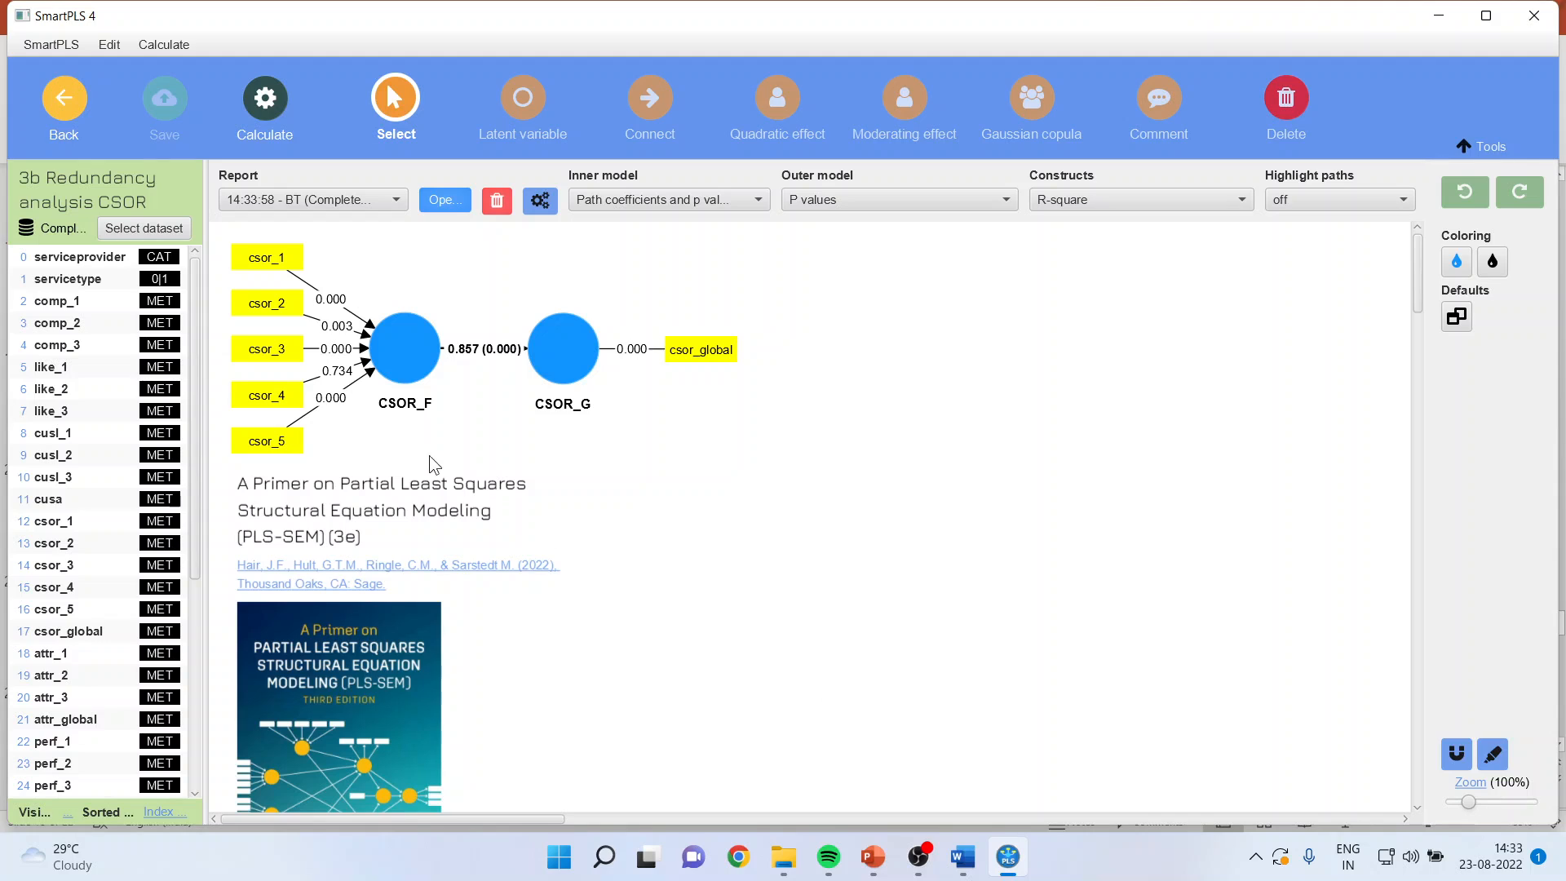
pyautogui.click(444, 204)
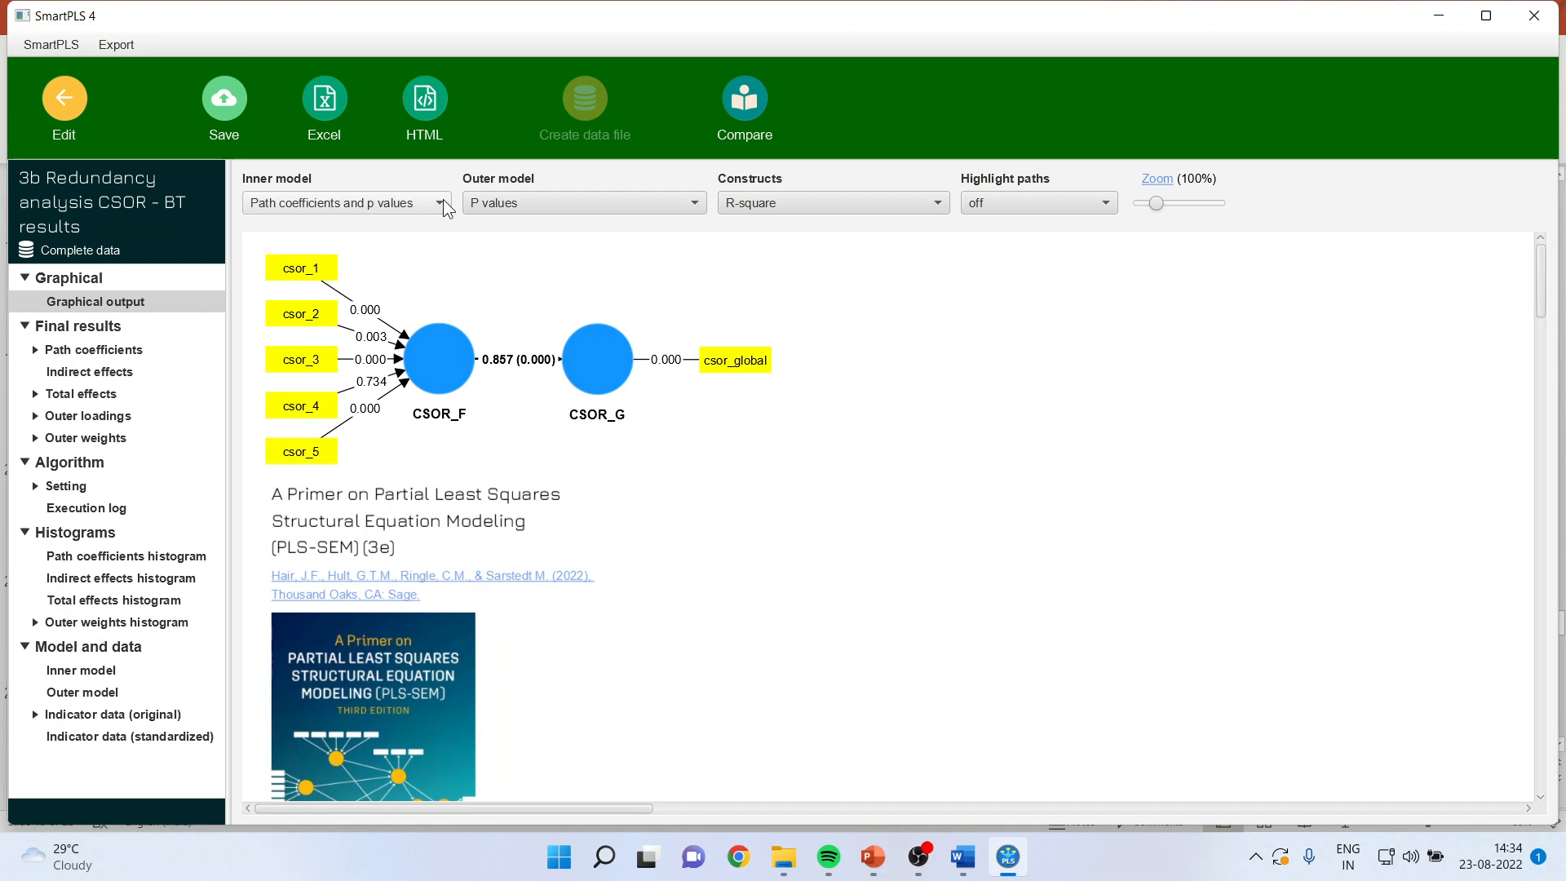
# Step: Open the outer weights' Mean, STDEV, T values, p values table and examine the csor_4 weight and p value
pyautogui.click(34, 438)
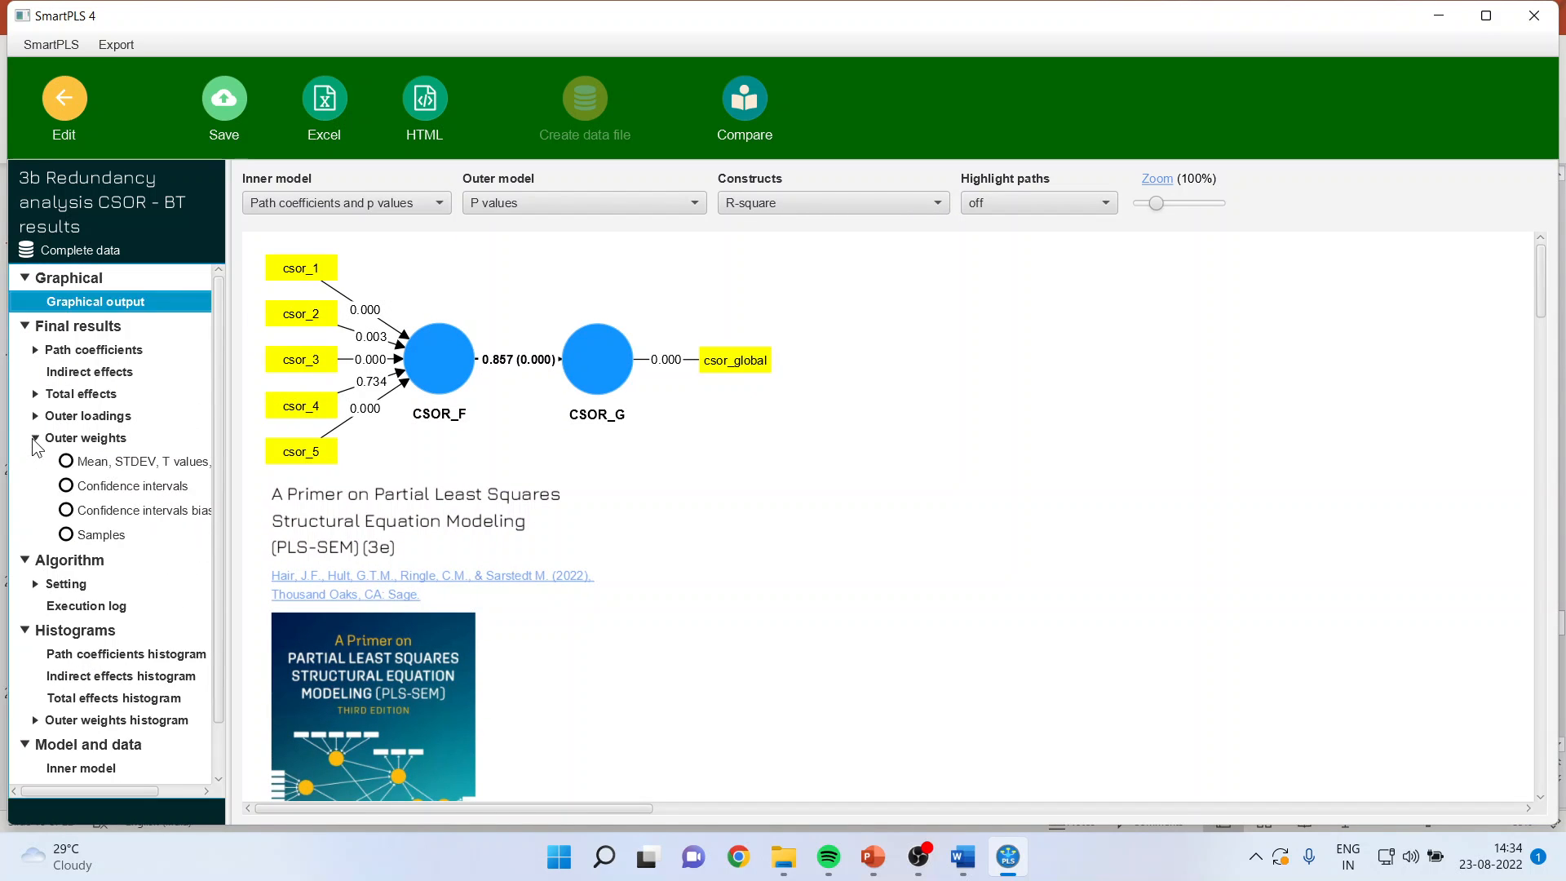
pyautogui.click(120, 462)
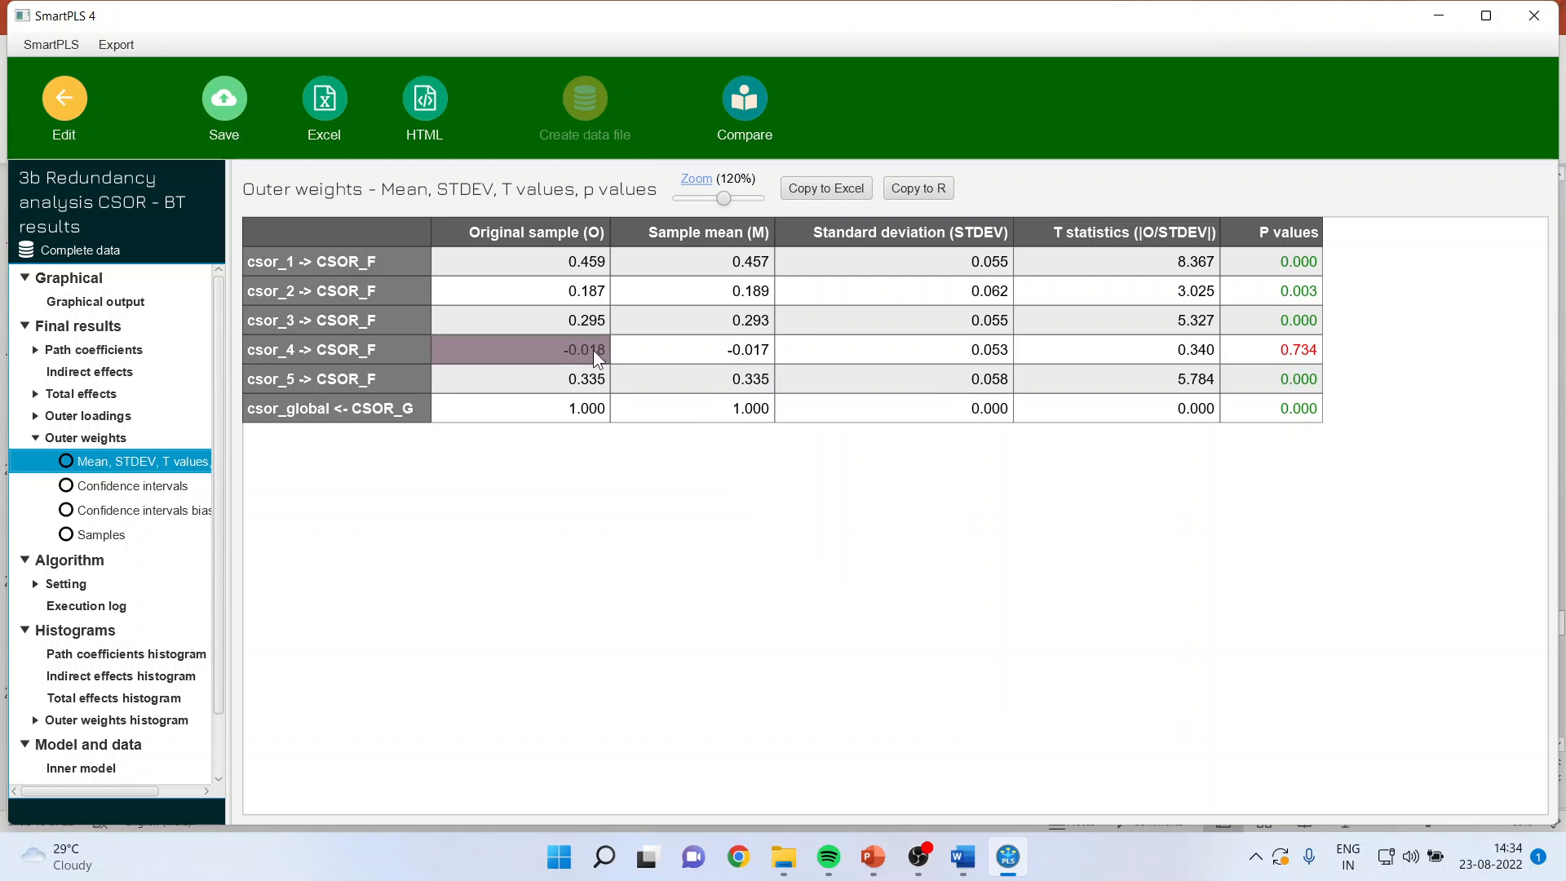
pyautogui.click(1296, 359)
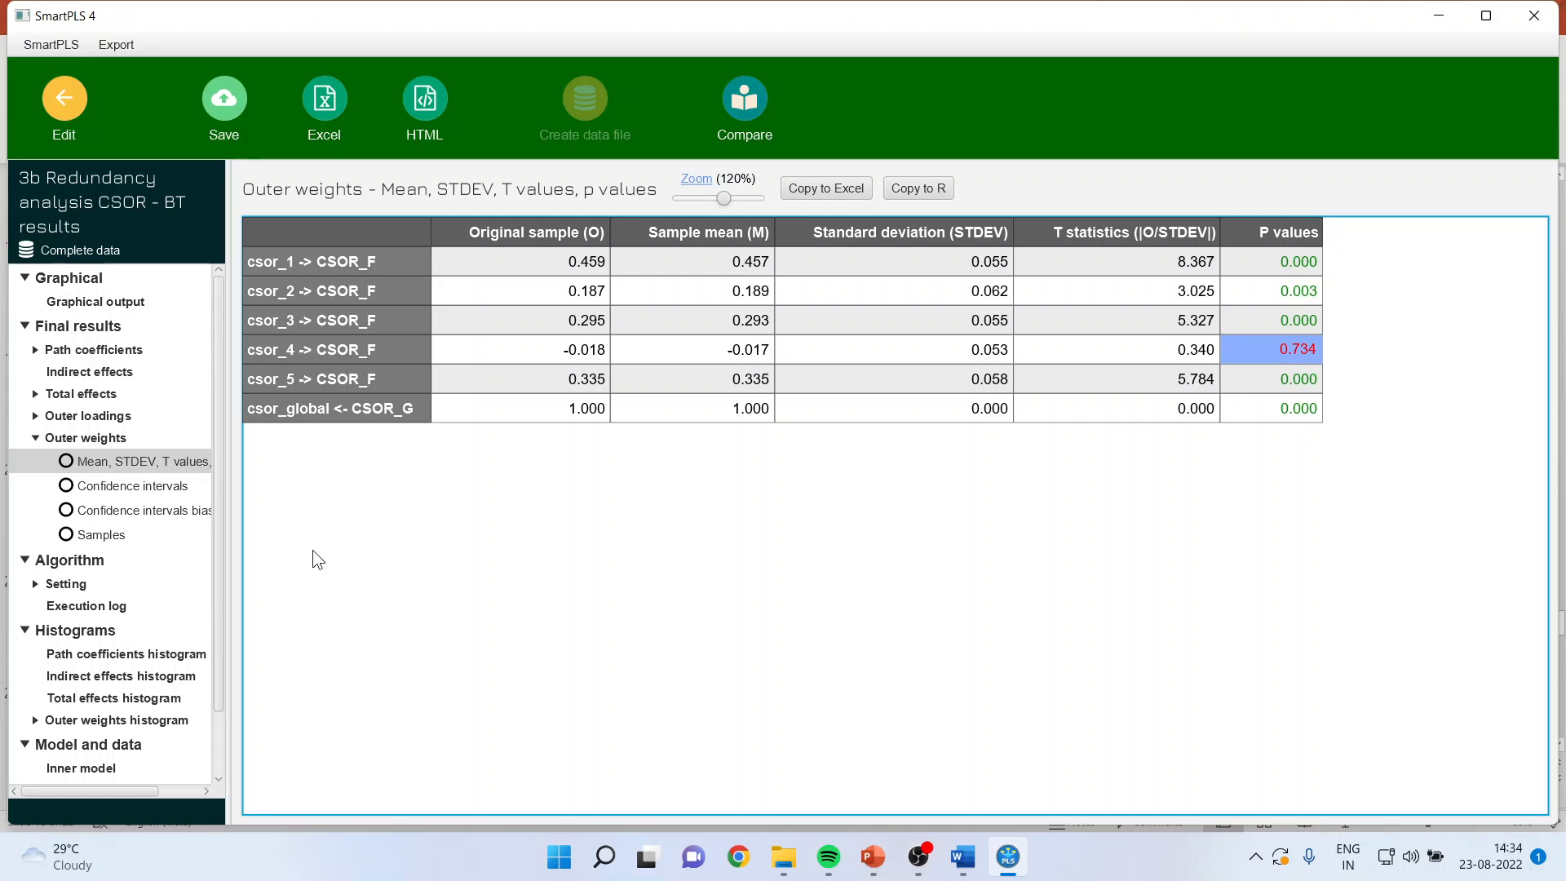
# Step: Open the outer weights' bias corrected confidence intervals and examine the 2.5% and 97.5% bounds of csor_1 through csor_4
pyautogui.click(143, 512)
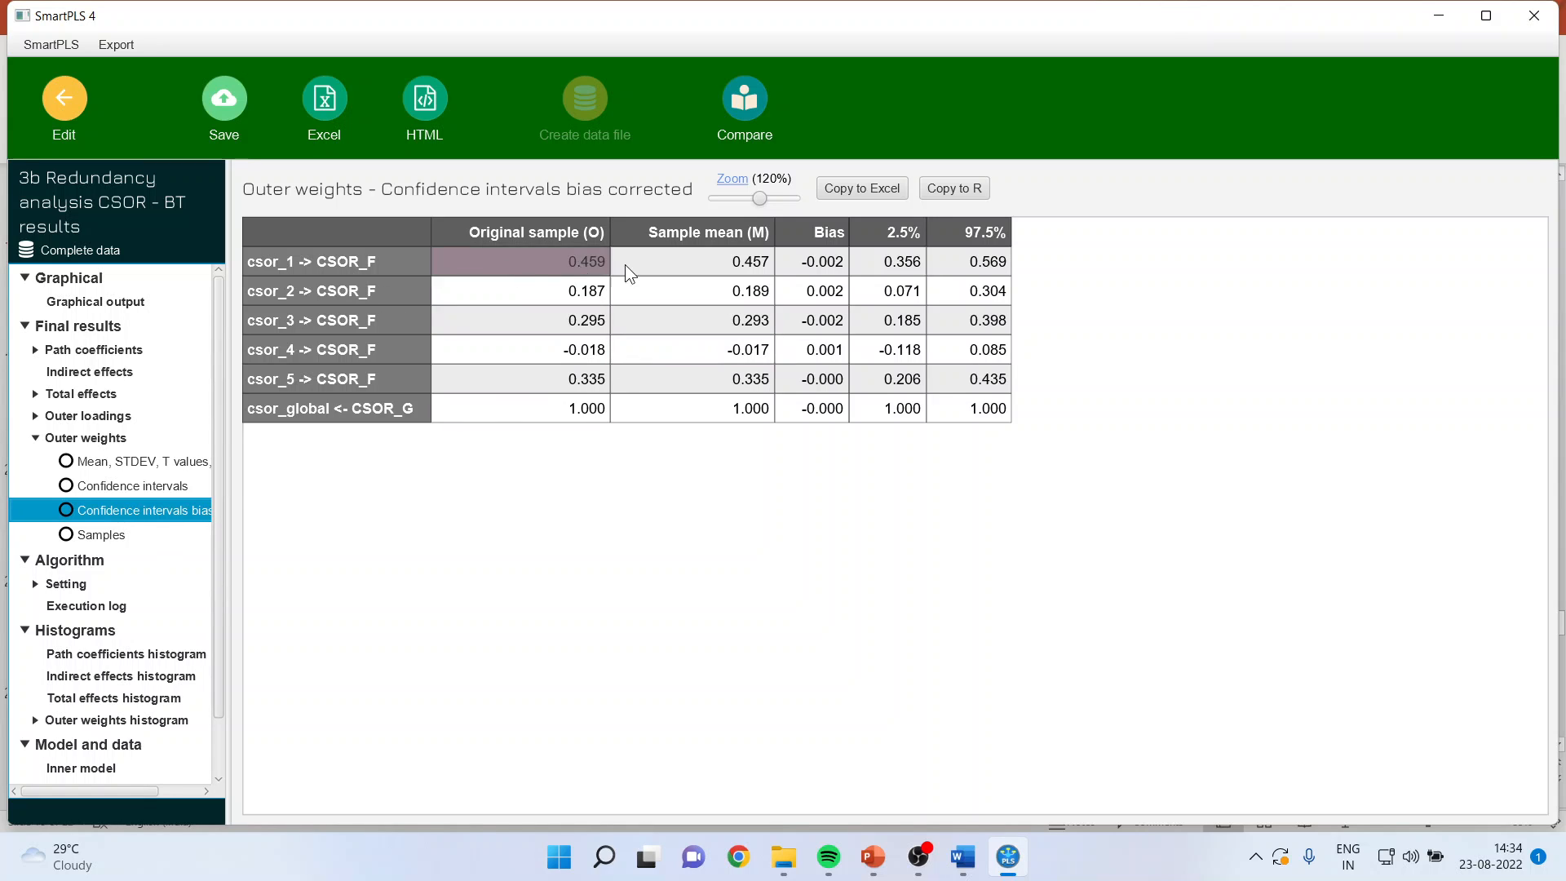
pyautogui.click(905, 261)
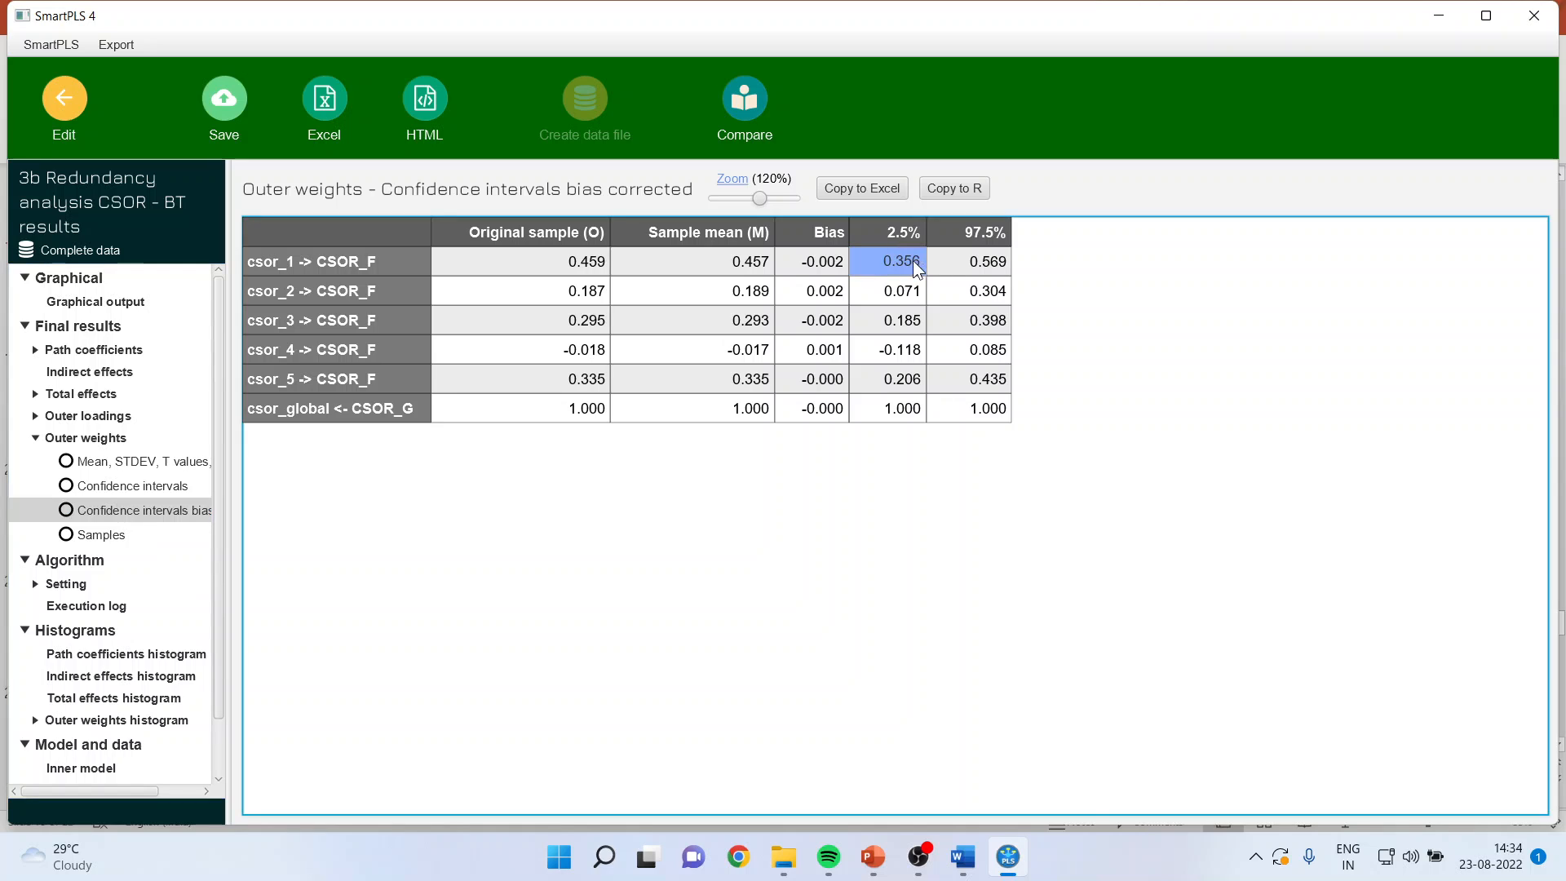
pyautogui.click(977, 261)
pyautogui.click(912, 291)
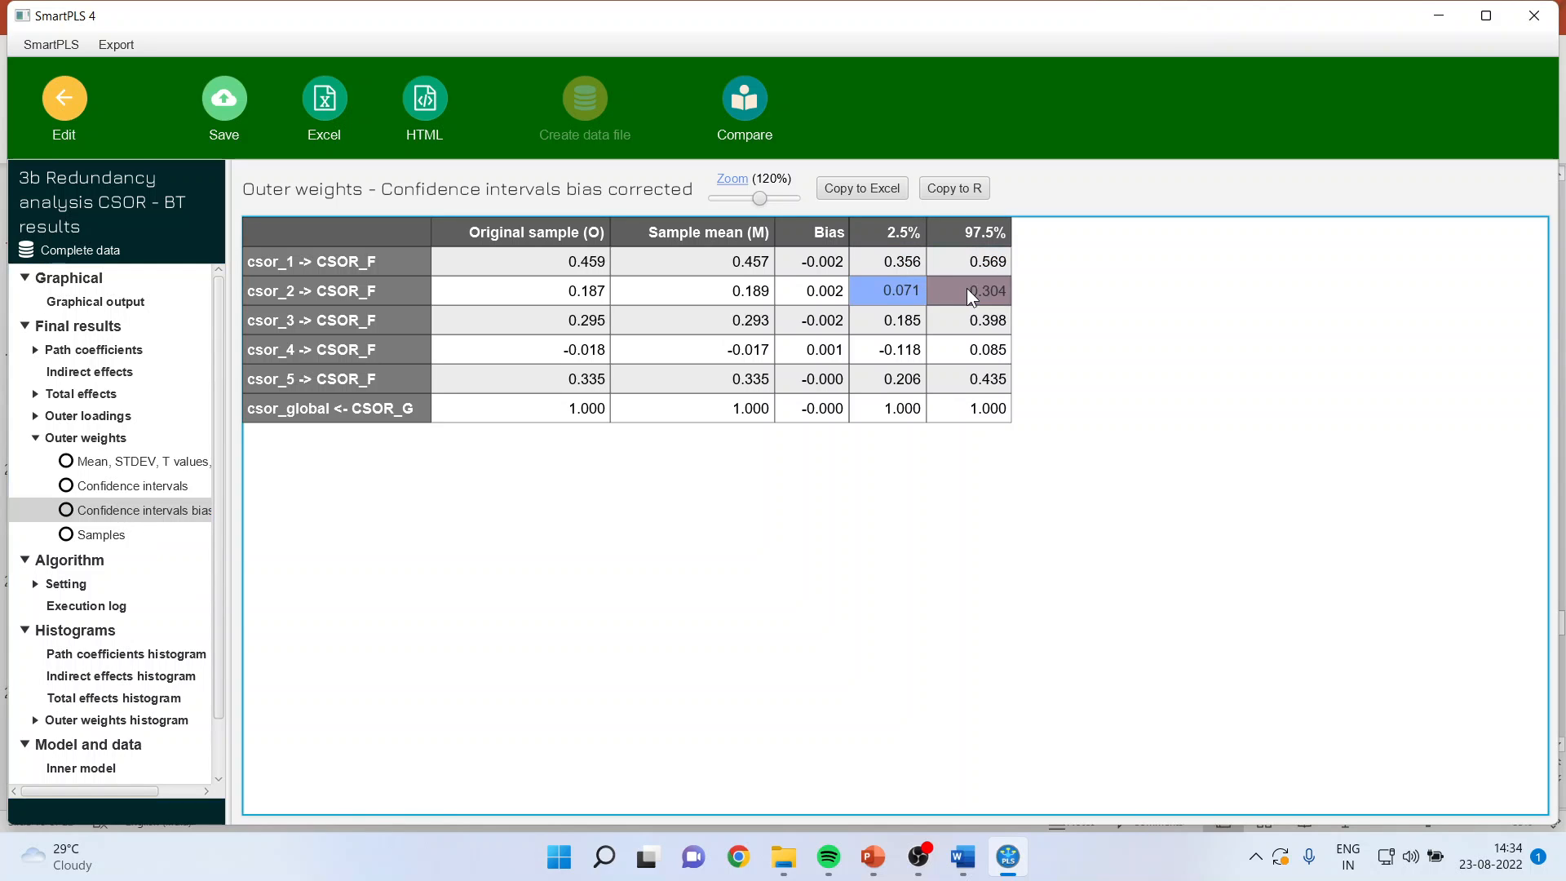
pyautogui.click(970, 290)
pyautogui.click(897, 321)
pyautogui.click(988, 320)
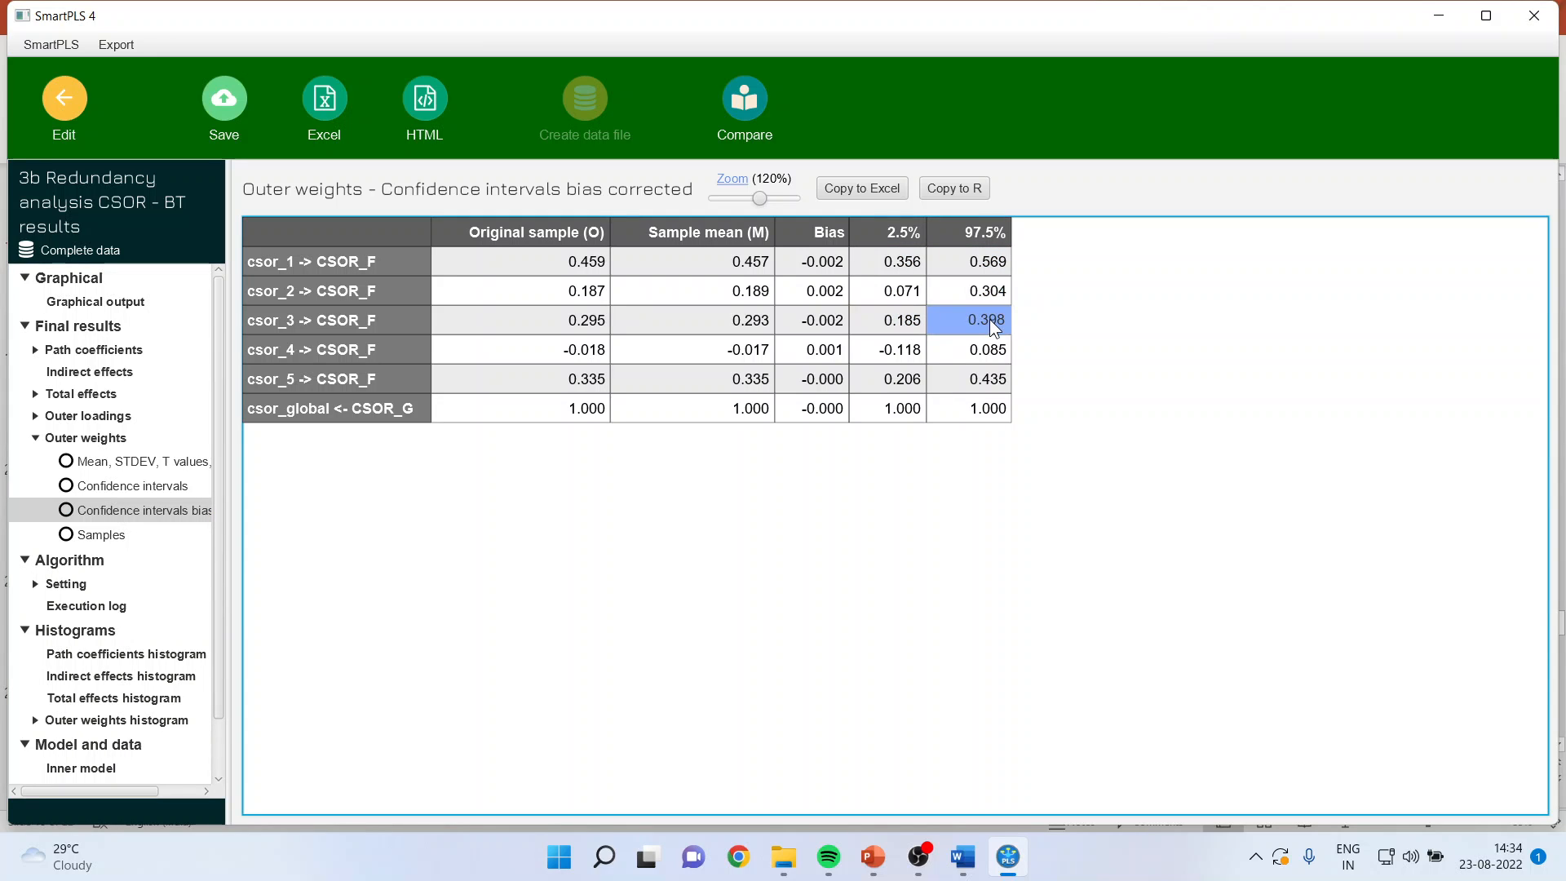
pyautogui.click(884, 349)
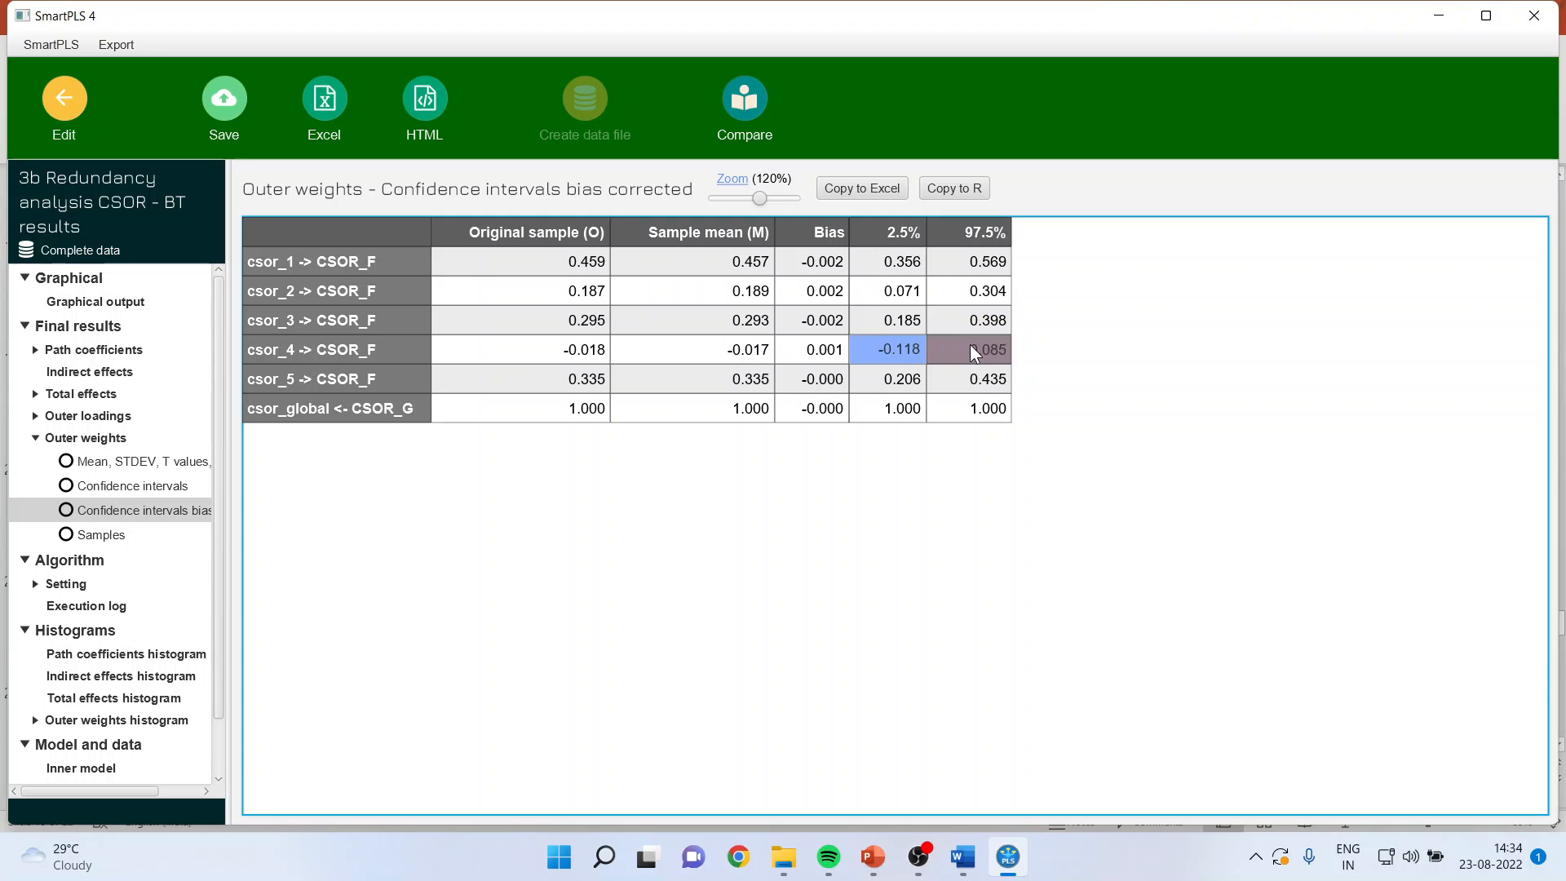
pyautogui.click(970, 345)
pyautogui.keyDown('shift'); pyautogui.click(911, 346); pyautogui.keyUp('shift')
# Step: Open the outer loadings' Mean, STDEV, T values, p values table and examine csor_4's original sample loading
pyautogui.click(34, 416)
pyautogui.click(149, 443)
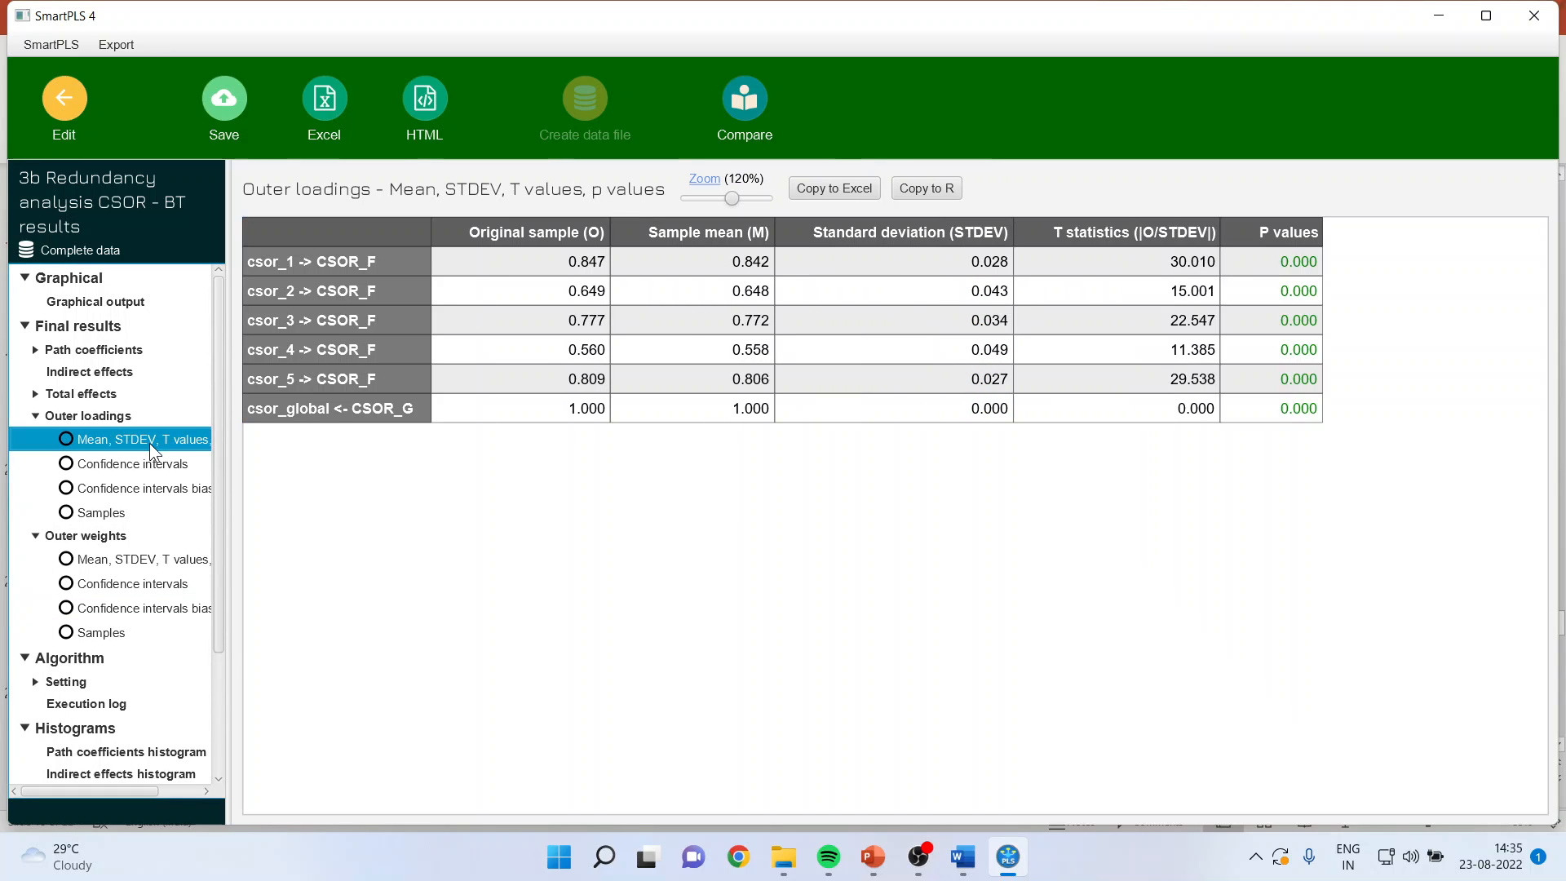
pyautogui.click(584, 346)
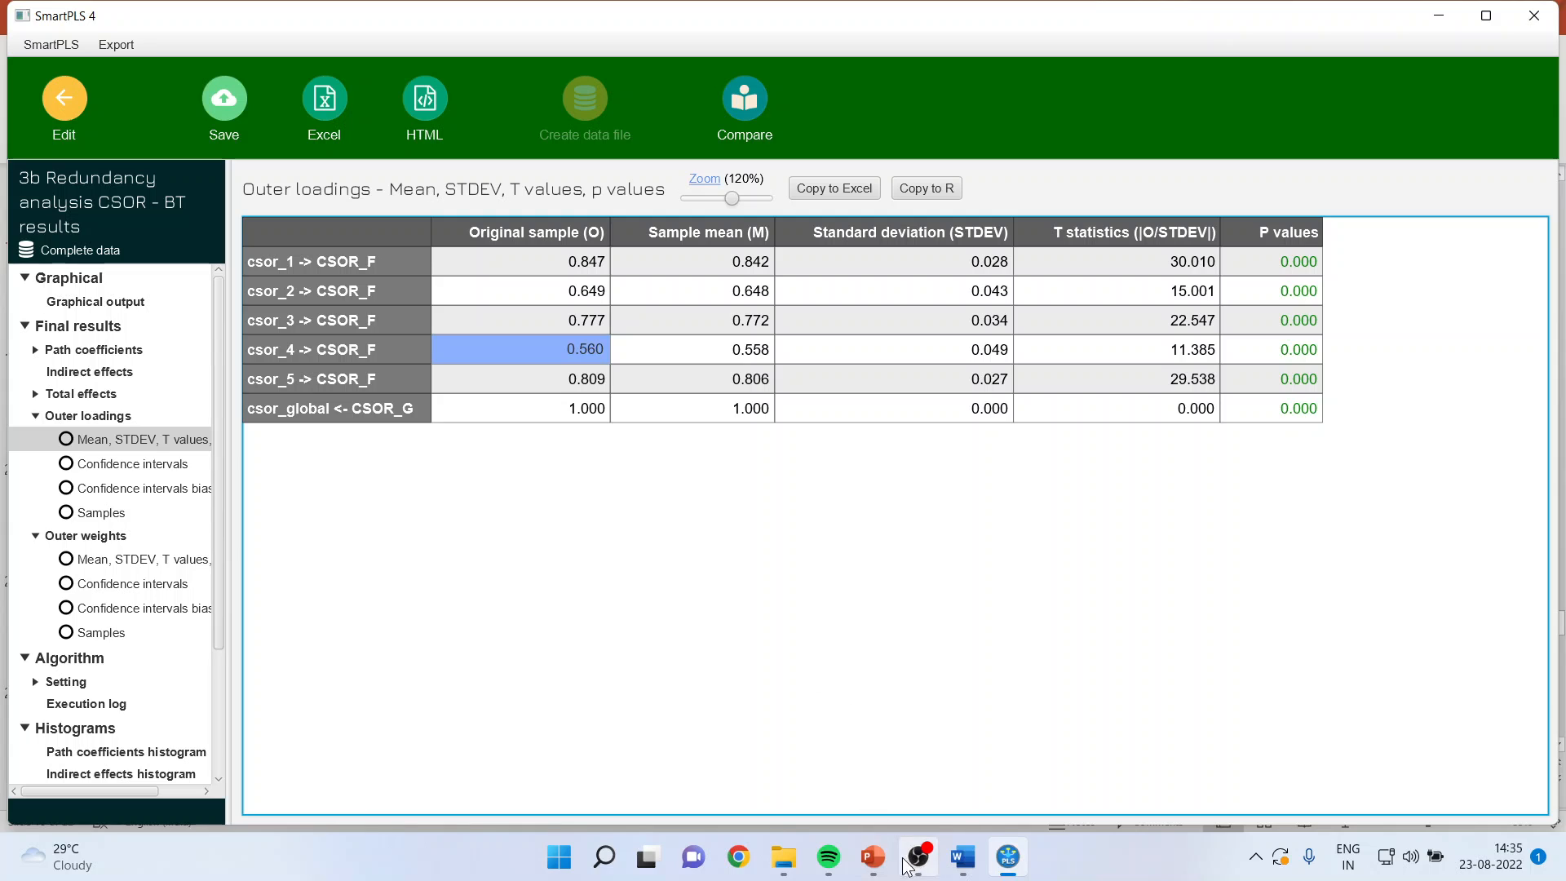
# Step: Check the outer loadings criterion on the Flow Chart slide in PowerPoint, and examine csor_4's loading p value in the SmartPLS report
pyautogui.moveTo(872, 856)
pyautogui.click(982, 772)
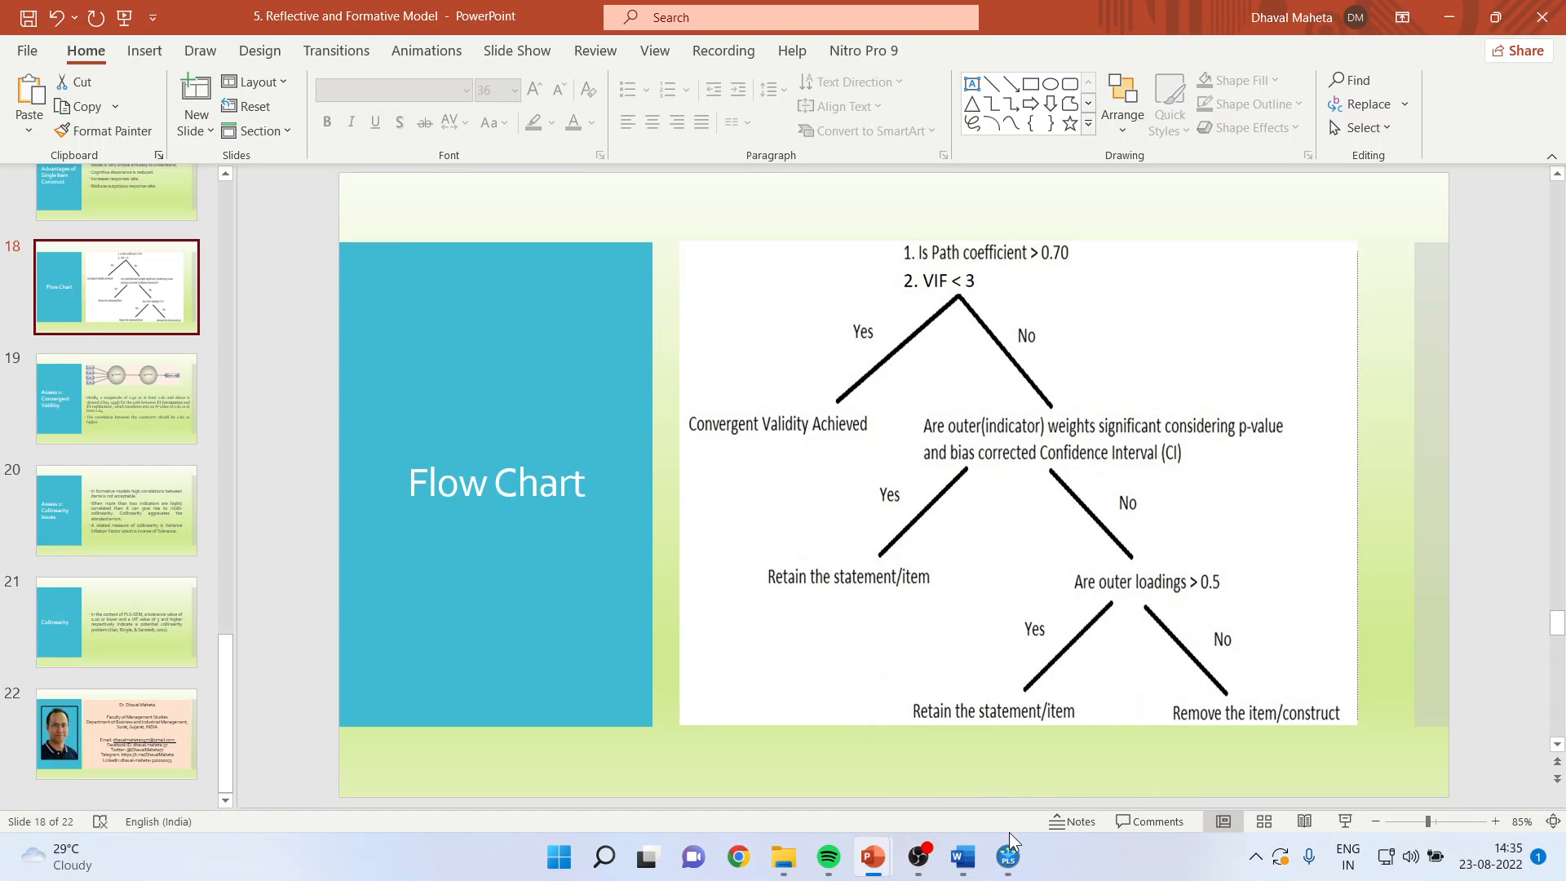
pyautogui.click(1008, 857)
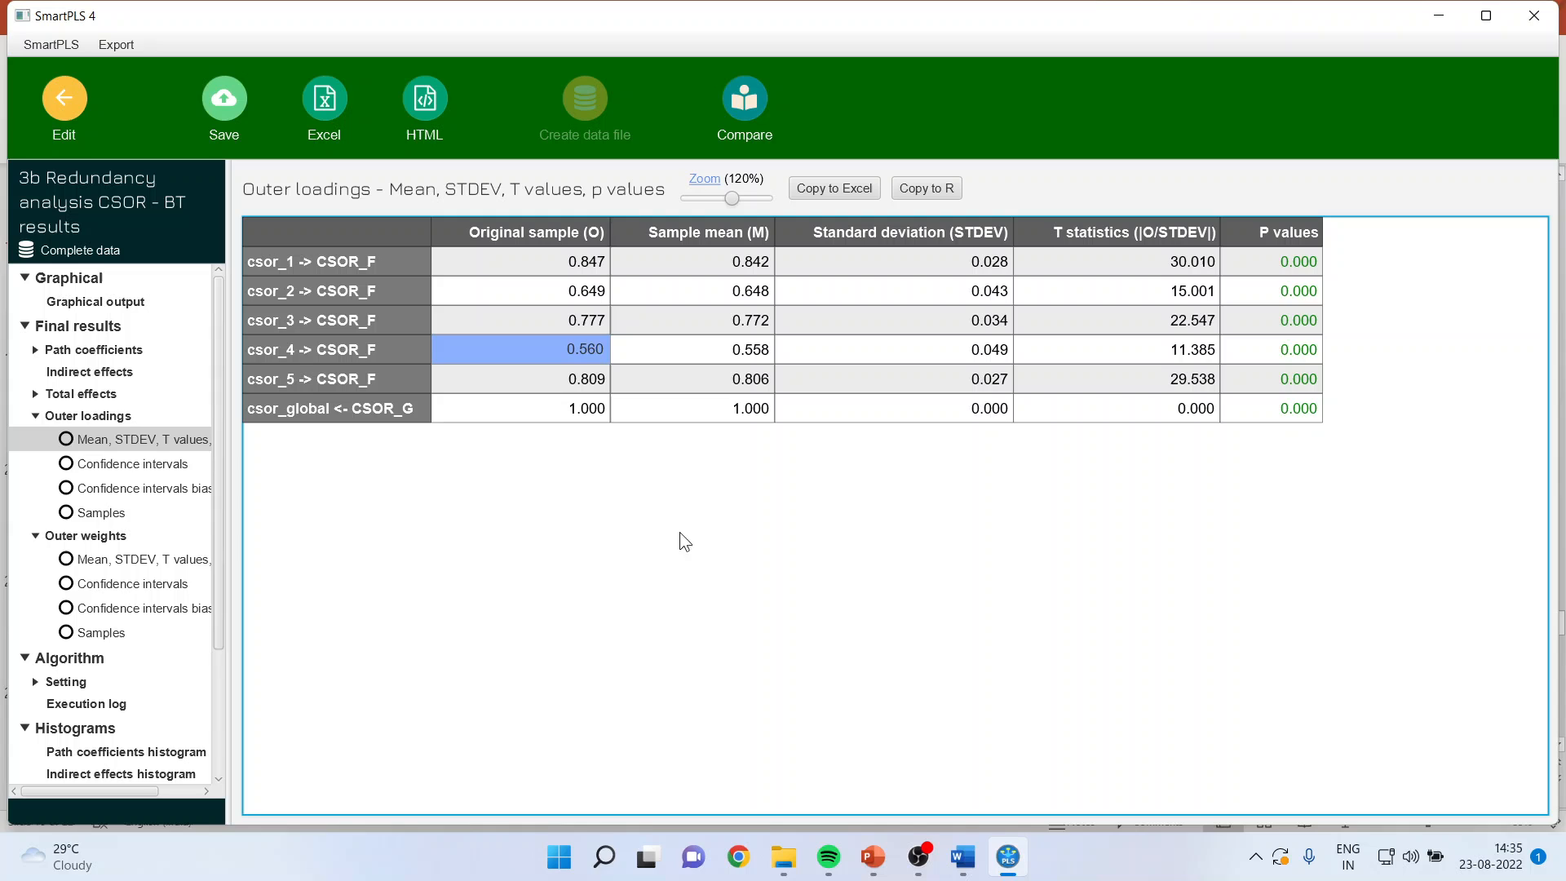
pyautogui.click(1318, 357)
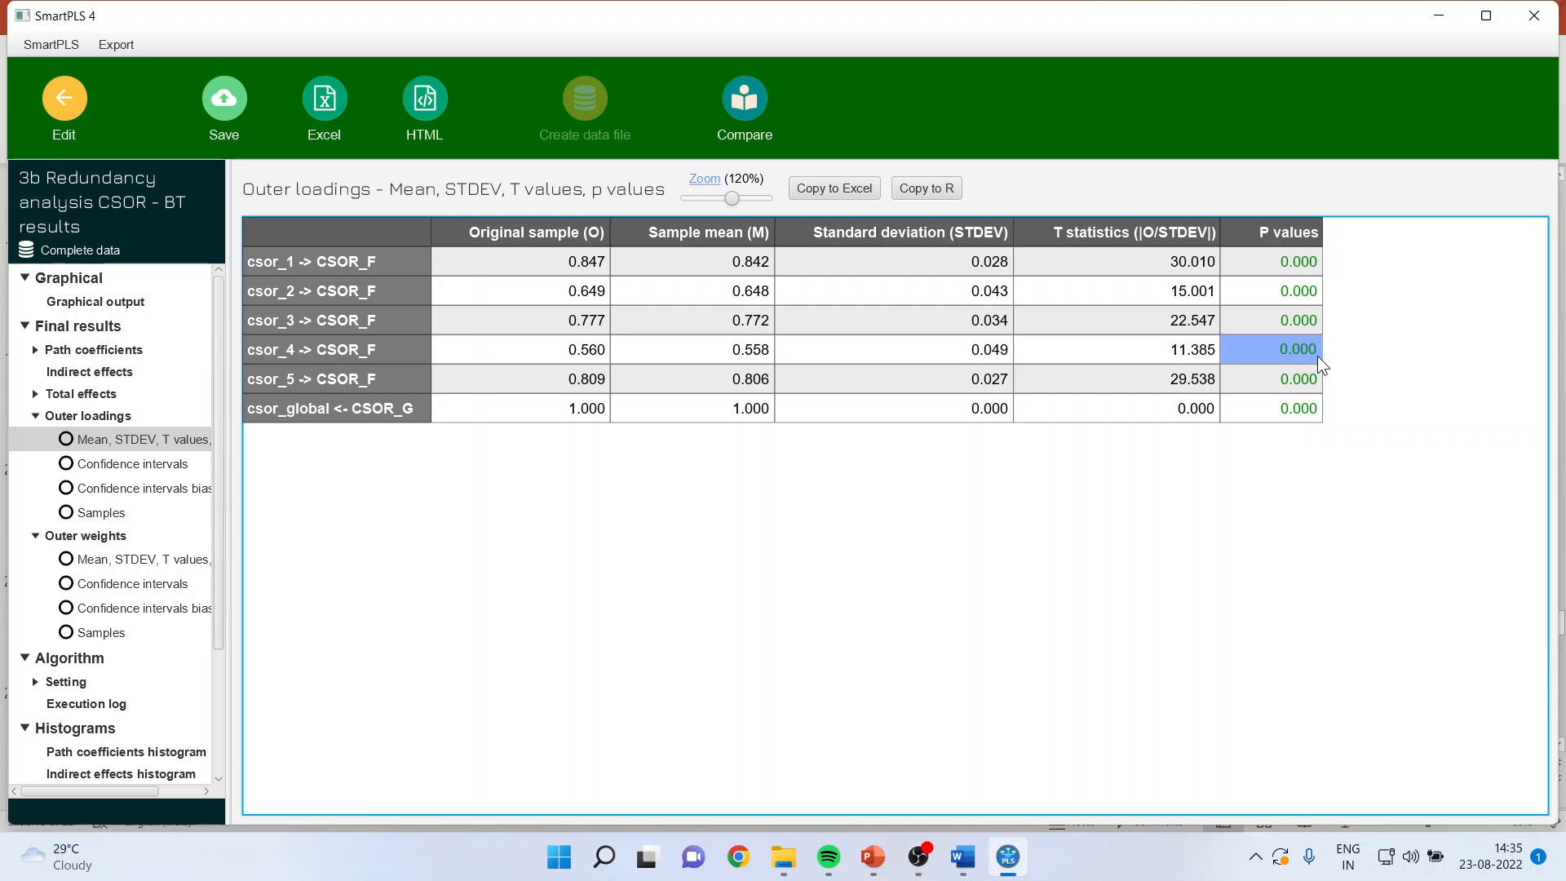
# Step: Switch to PowerPoint, show the Flow Chart slide full screen to review its decision criteria, and return to the SmartPLS report
pyautogui.moveTo(873, 857)
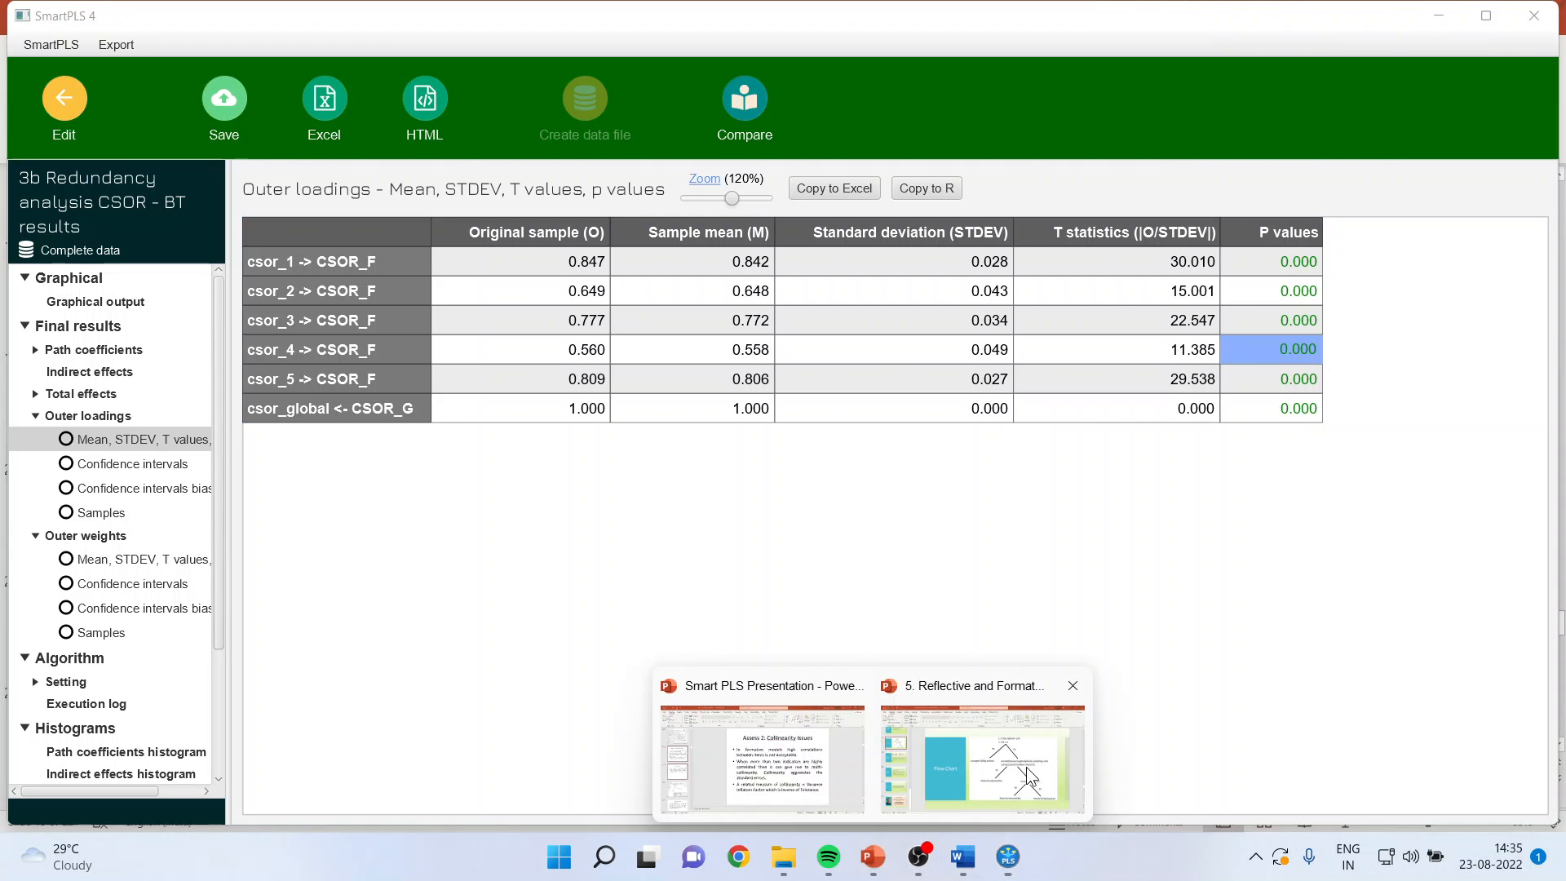
pyautogui.click(1062, 755)
pyautogui.click(1346, 821)
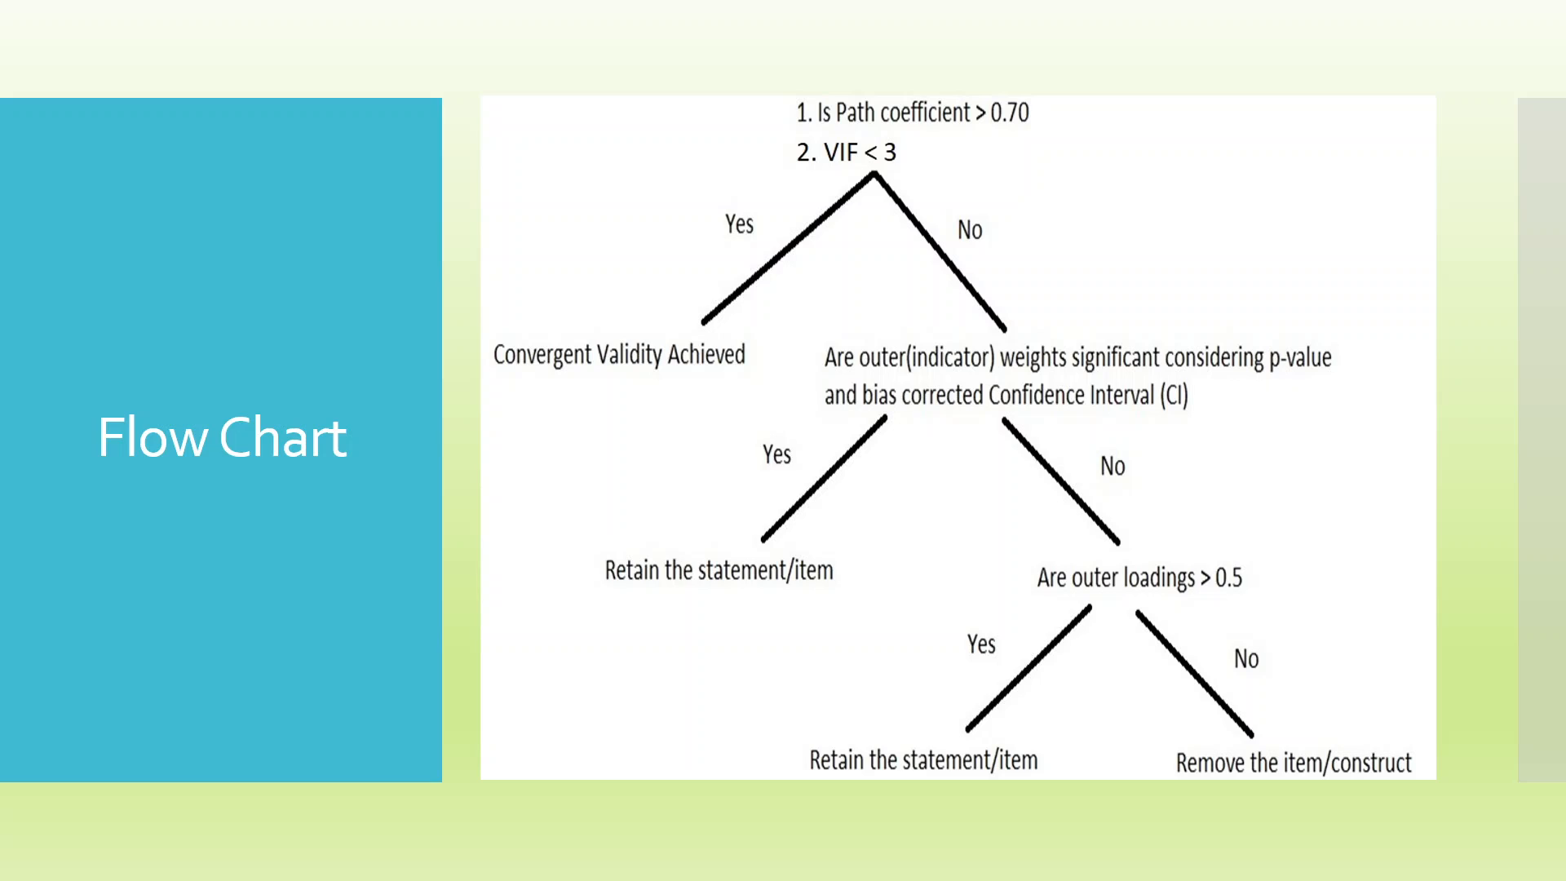
pyautogui.press('Escape')
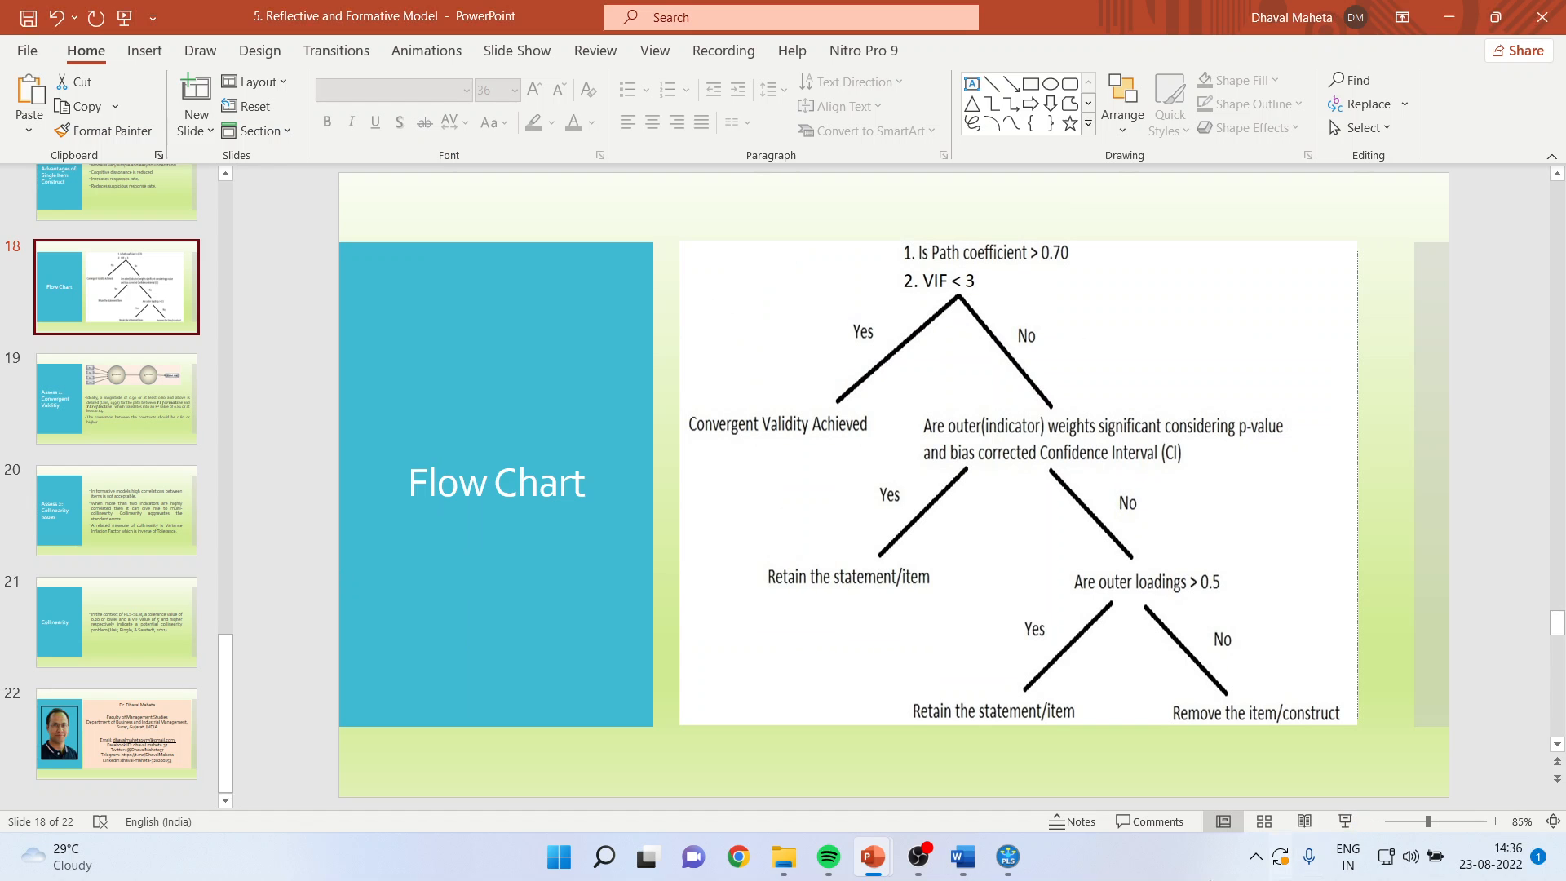
pyautogui.click(1008, 856)
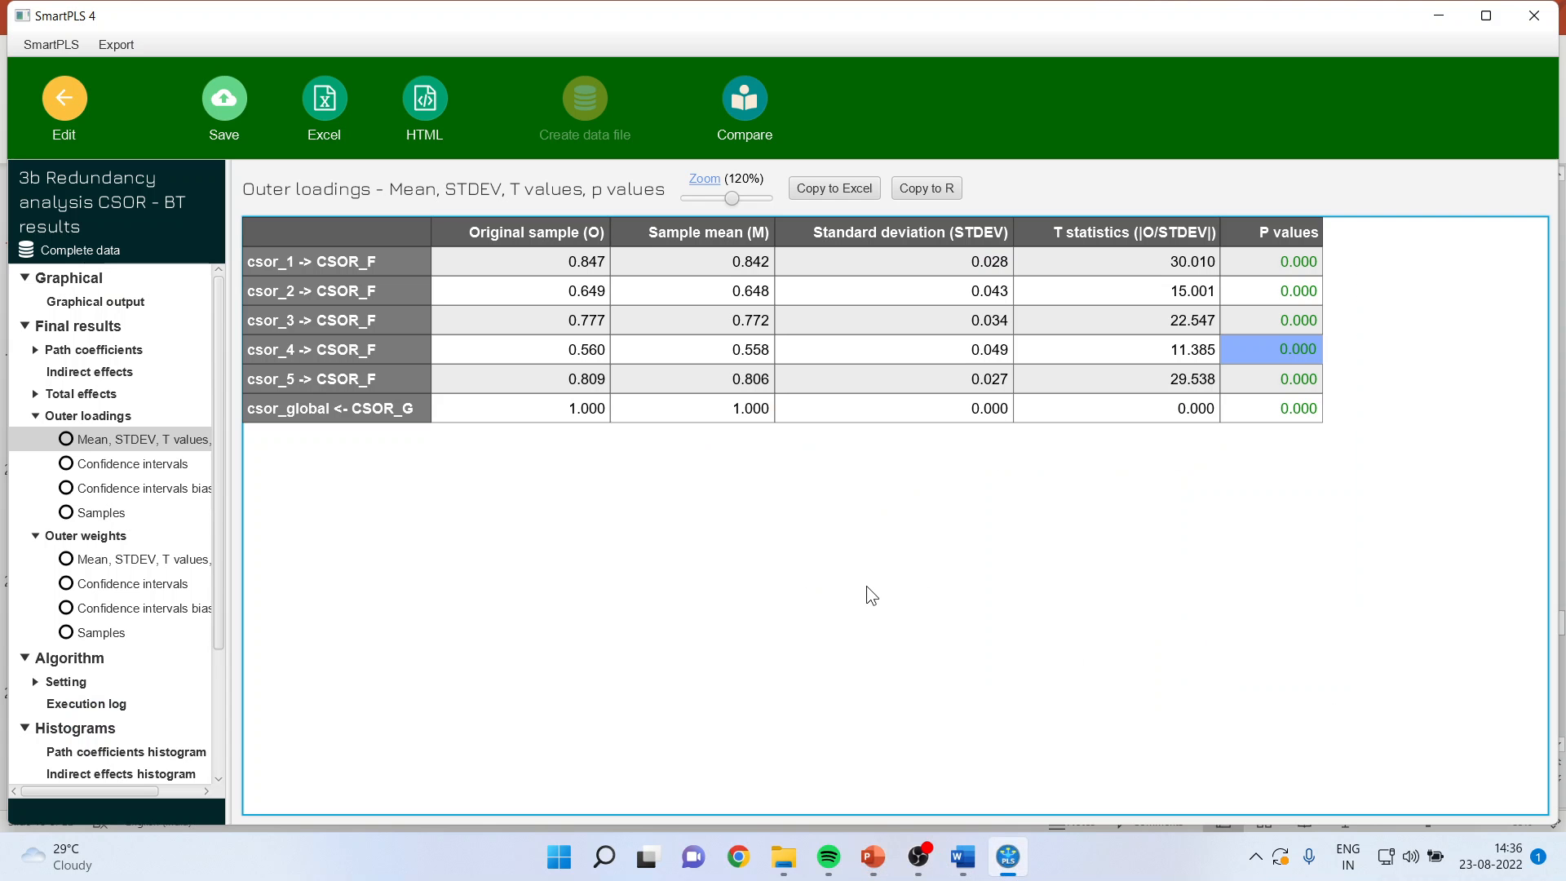
# Step: Examine the outer loadings' bias corrected confidence bounds for csor_1 through csor_5, and reopen the outer weights' Mean, STDEV, T values, p values table
pyautogui.click(174, 489)
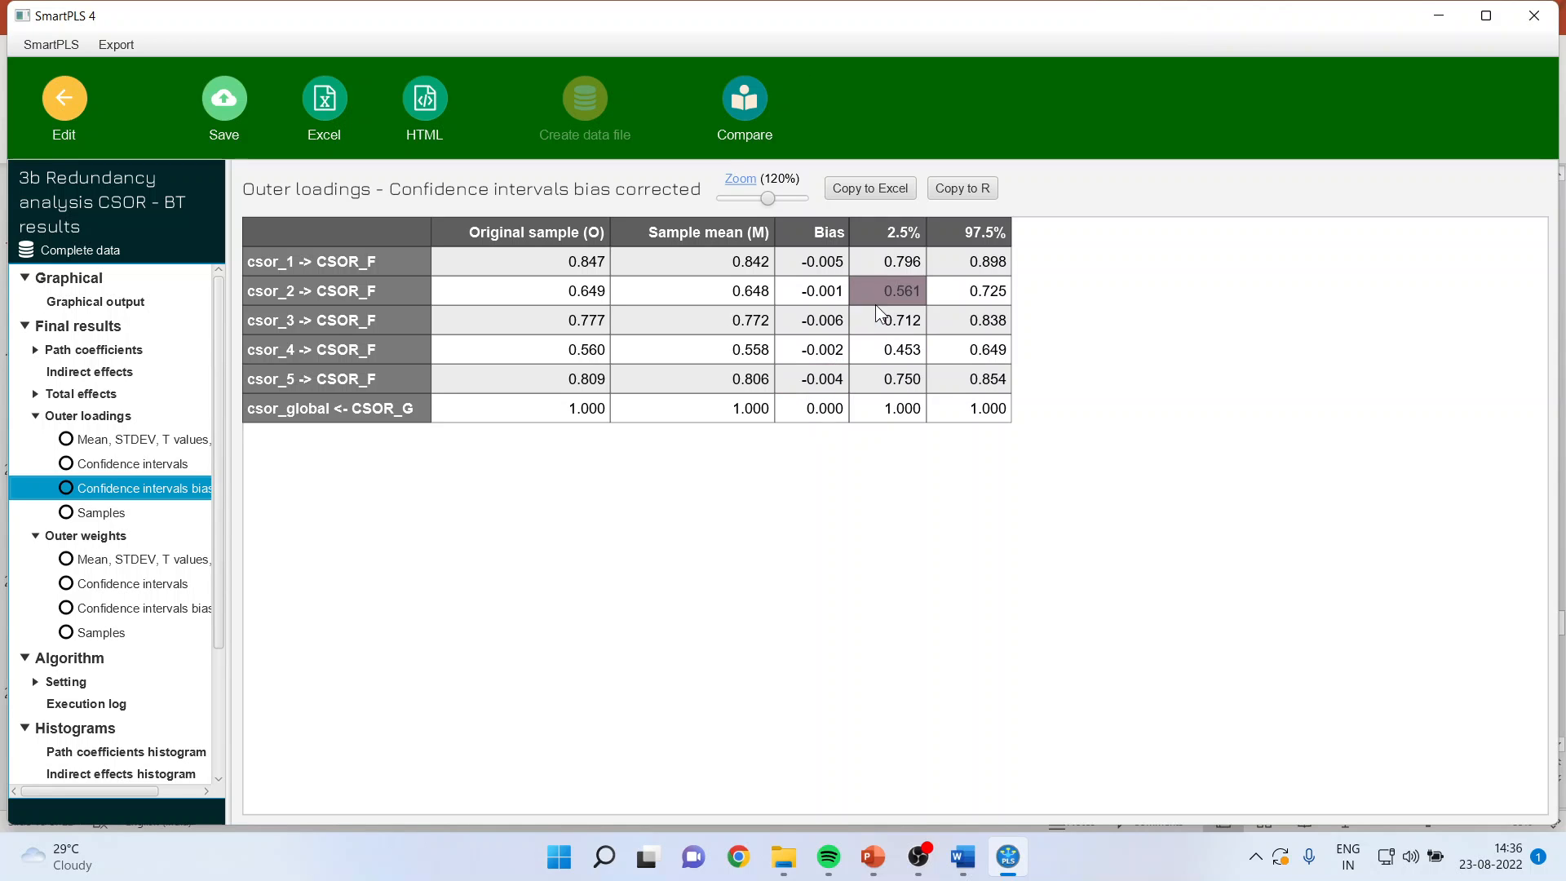
pyautogui.click(897, 261)
pyautogui.click(982, 259)
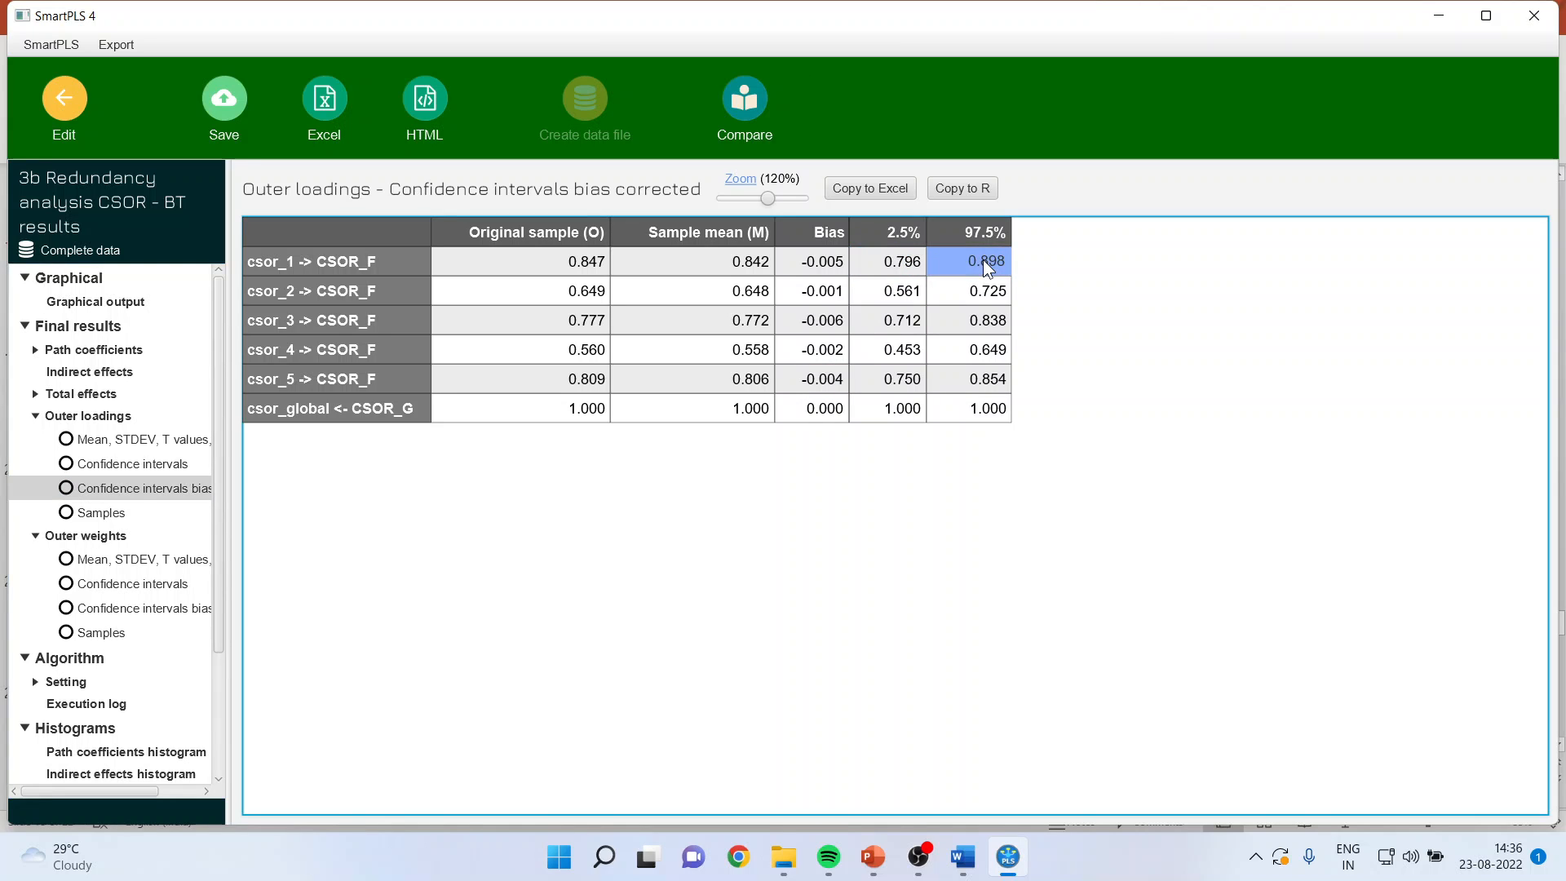
pyautogui.click(947, 289)
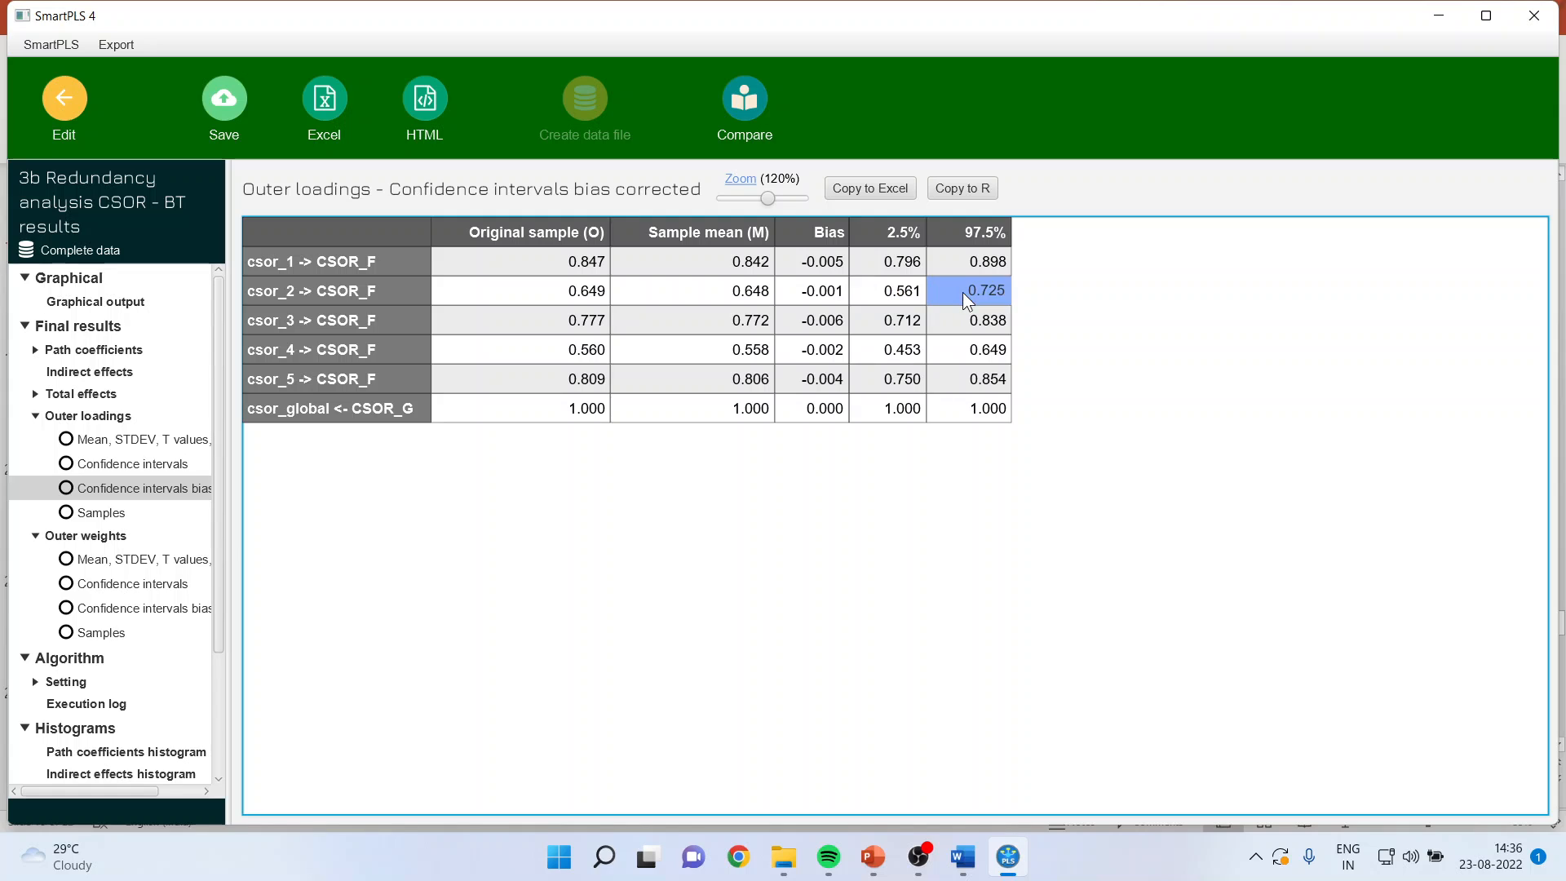
pyautogui.click(897, 321)
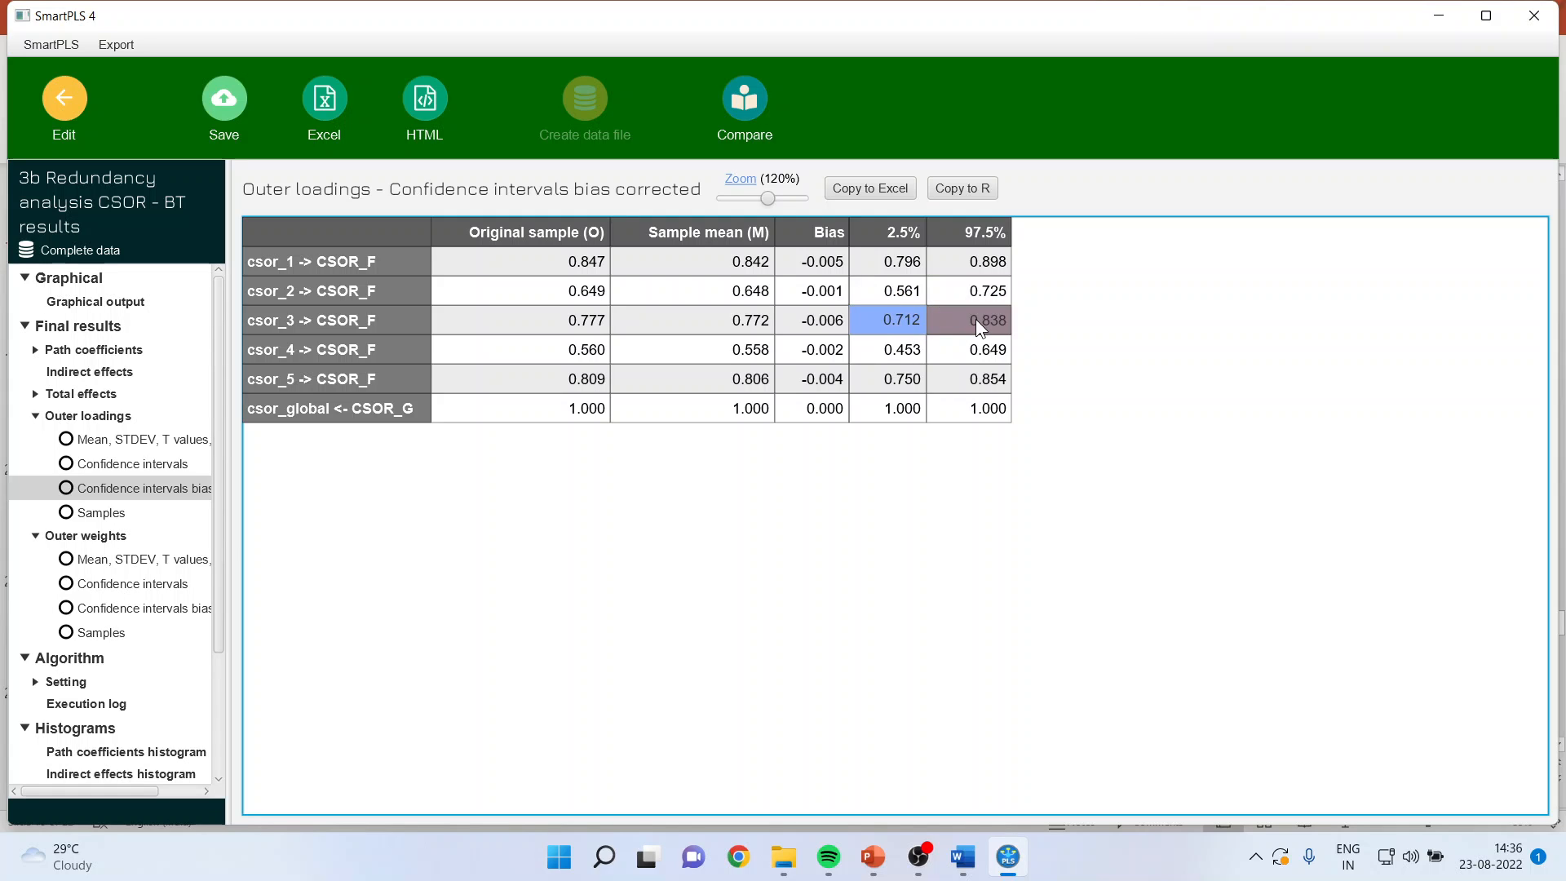
pyautogui.click(976, 320)
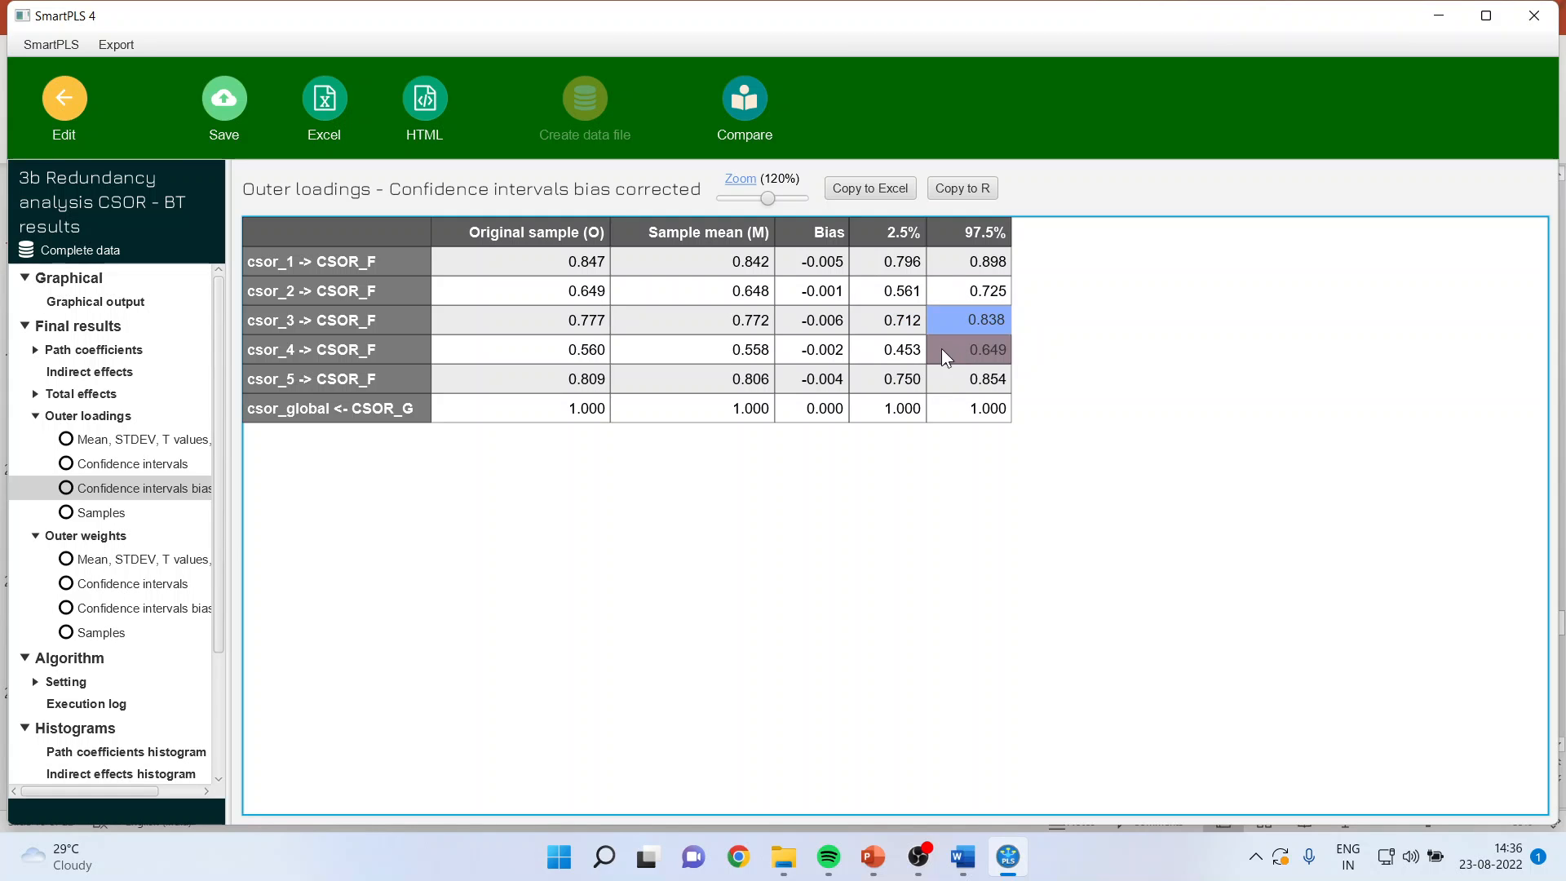
pyautogui.moveTo(890, 271); pyautogui.dragTo(981, 382)
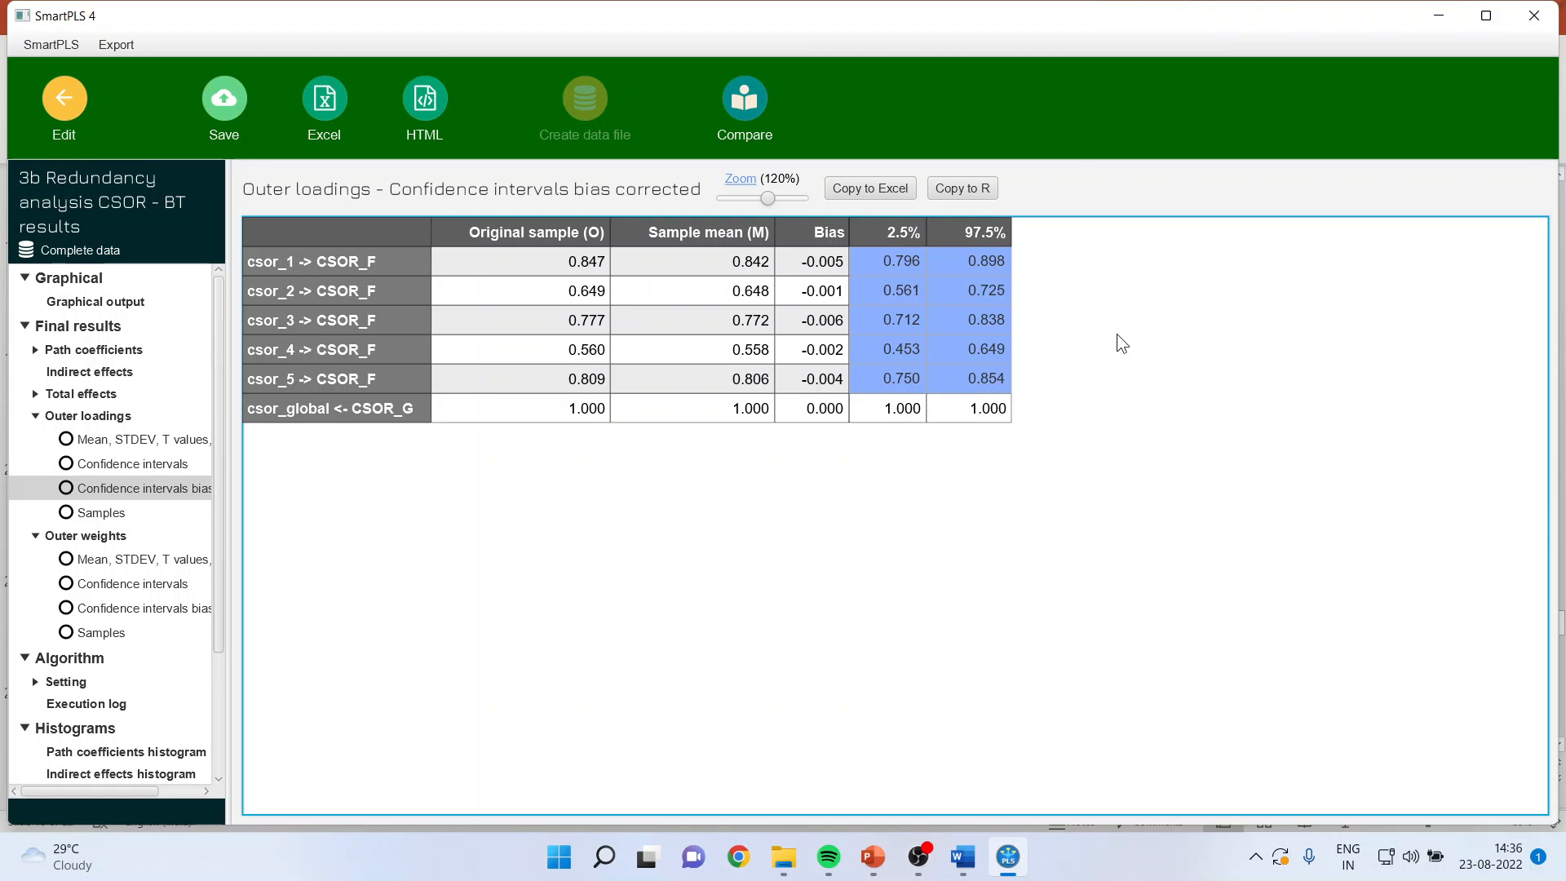
pyautogui.click(160, 561)
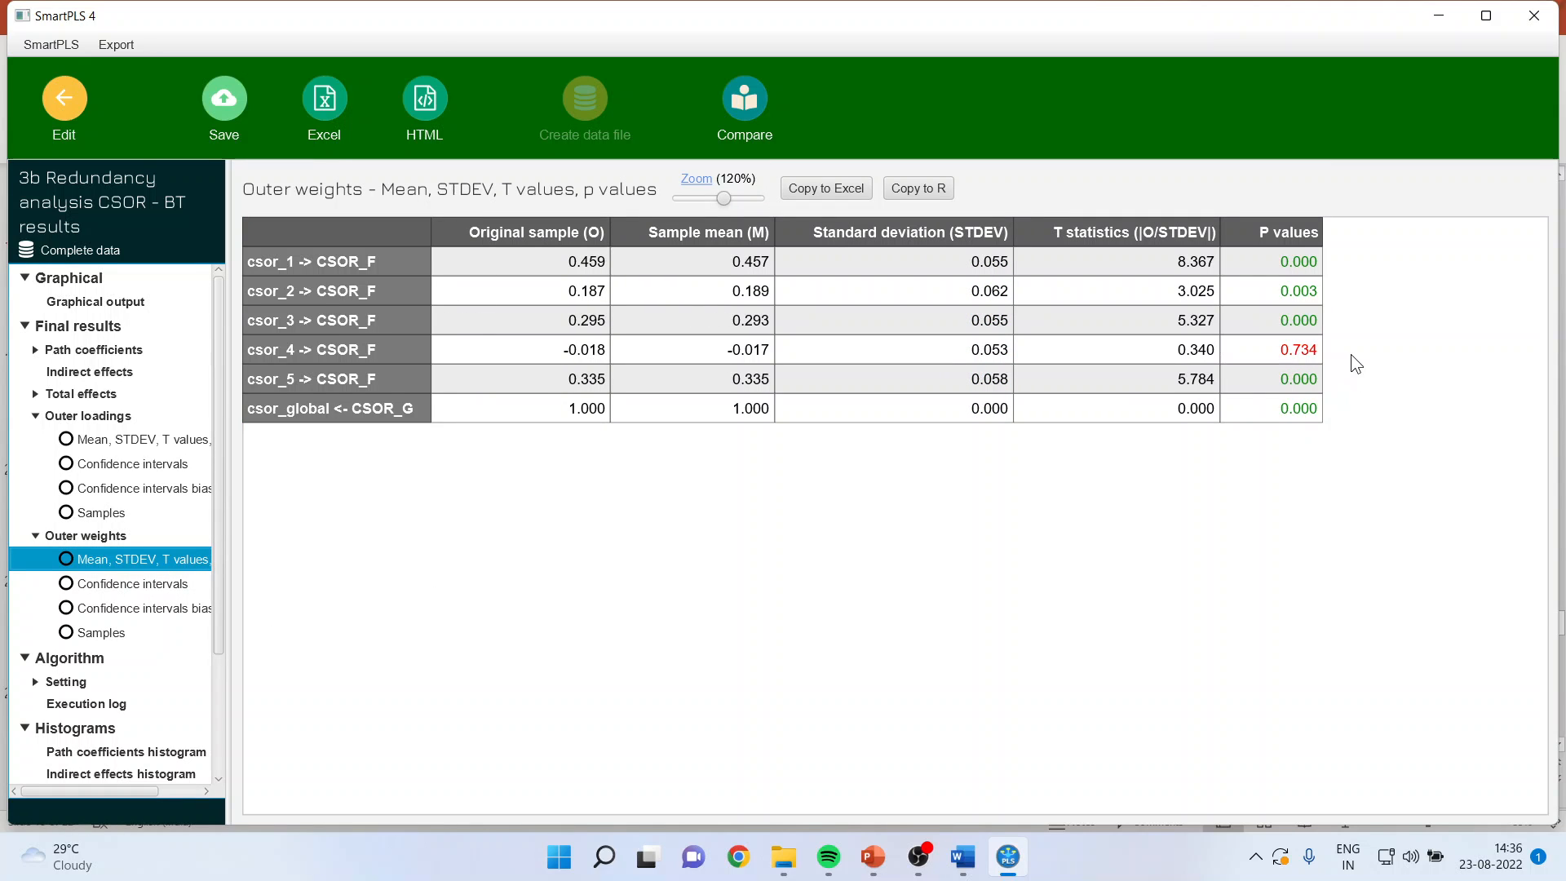
# Step: Leave the CSOR bootstrapping report and open the 3c Redundancy analysis PERF model from the workspace
pyautogui.click(65, 102)
pyautogui.click(65, 106)
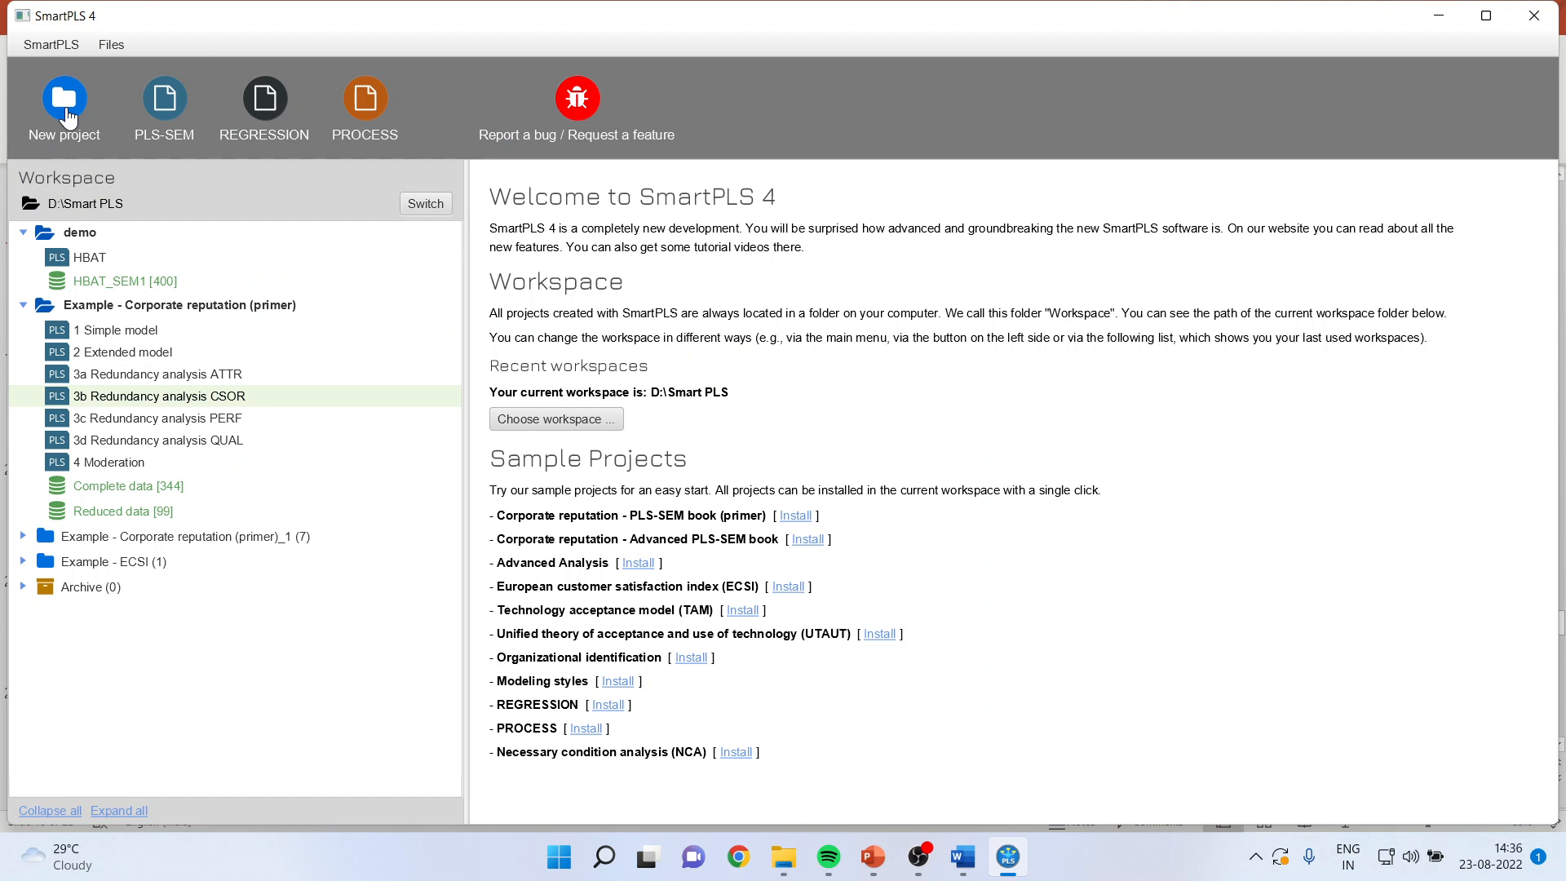
pyautogui.doubleClick(241, 418)
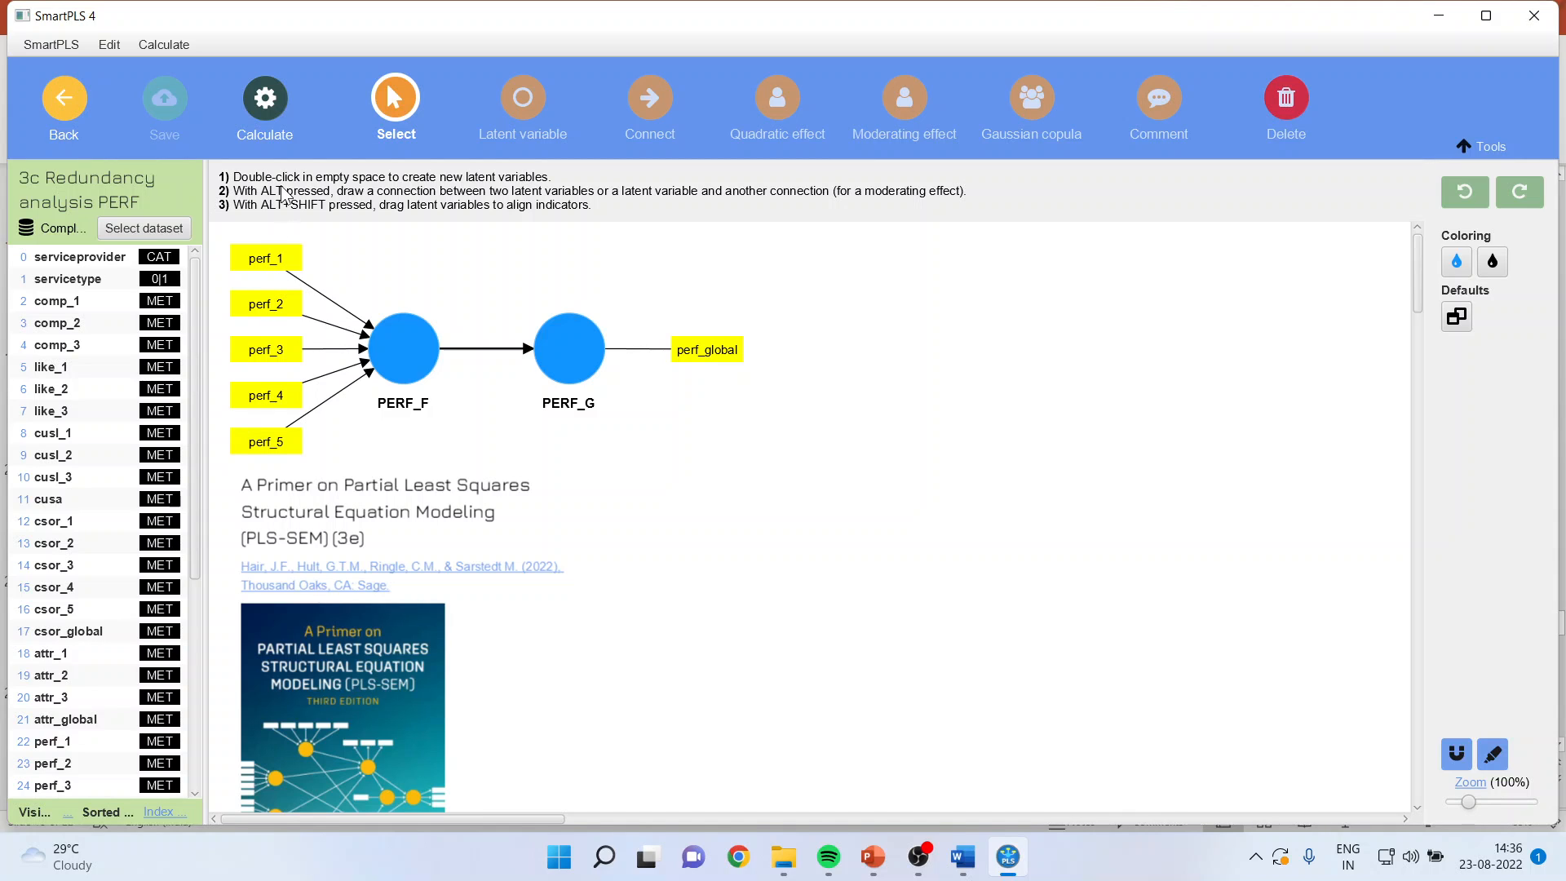
# Step: Run bootstrapping on the PERF model with 1000 subsamples, and show path coefficients and p values for the inner model
pyautogui.click(276, 128)
pyautogui.click(336, 183)
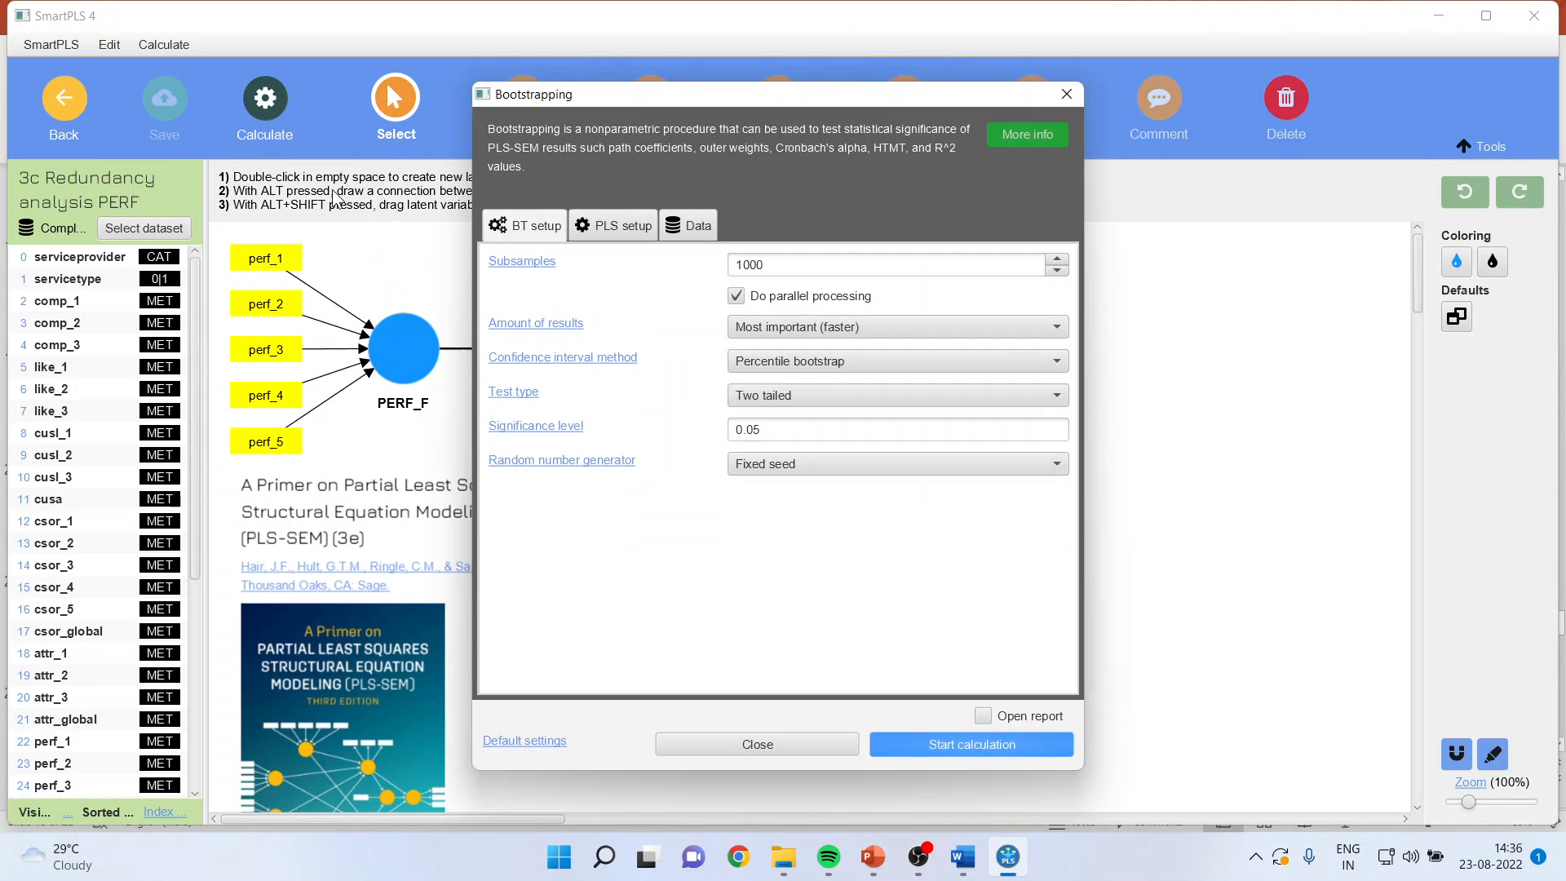
pyautogui.click(940, 746)
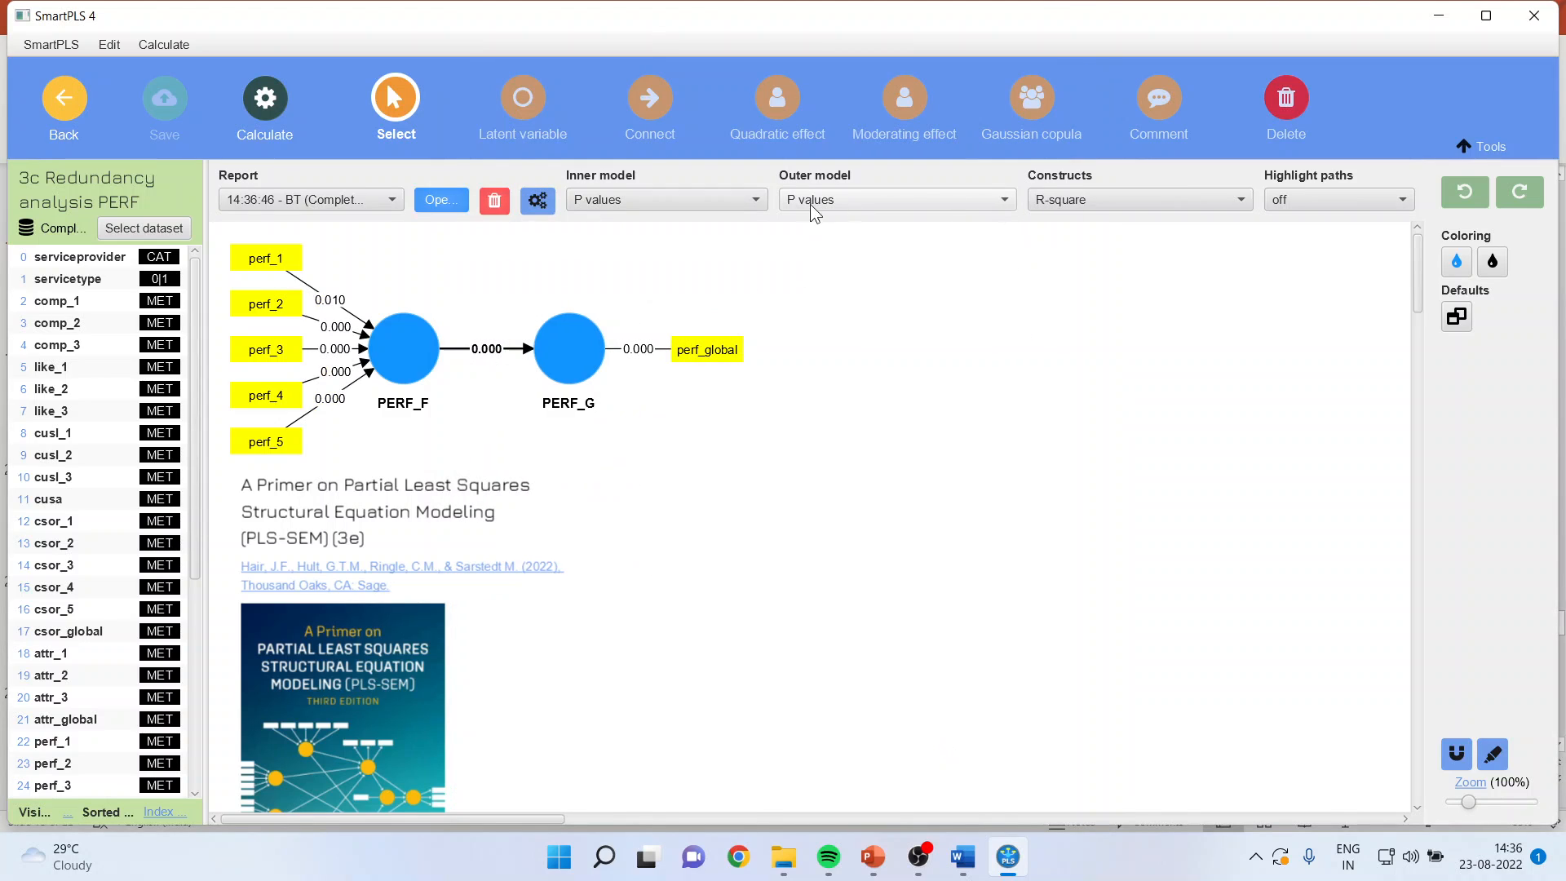
pyautogui.click(755, 200)
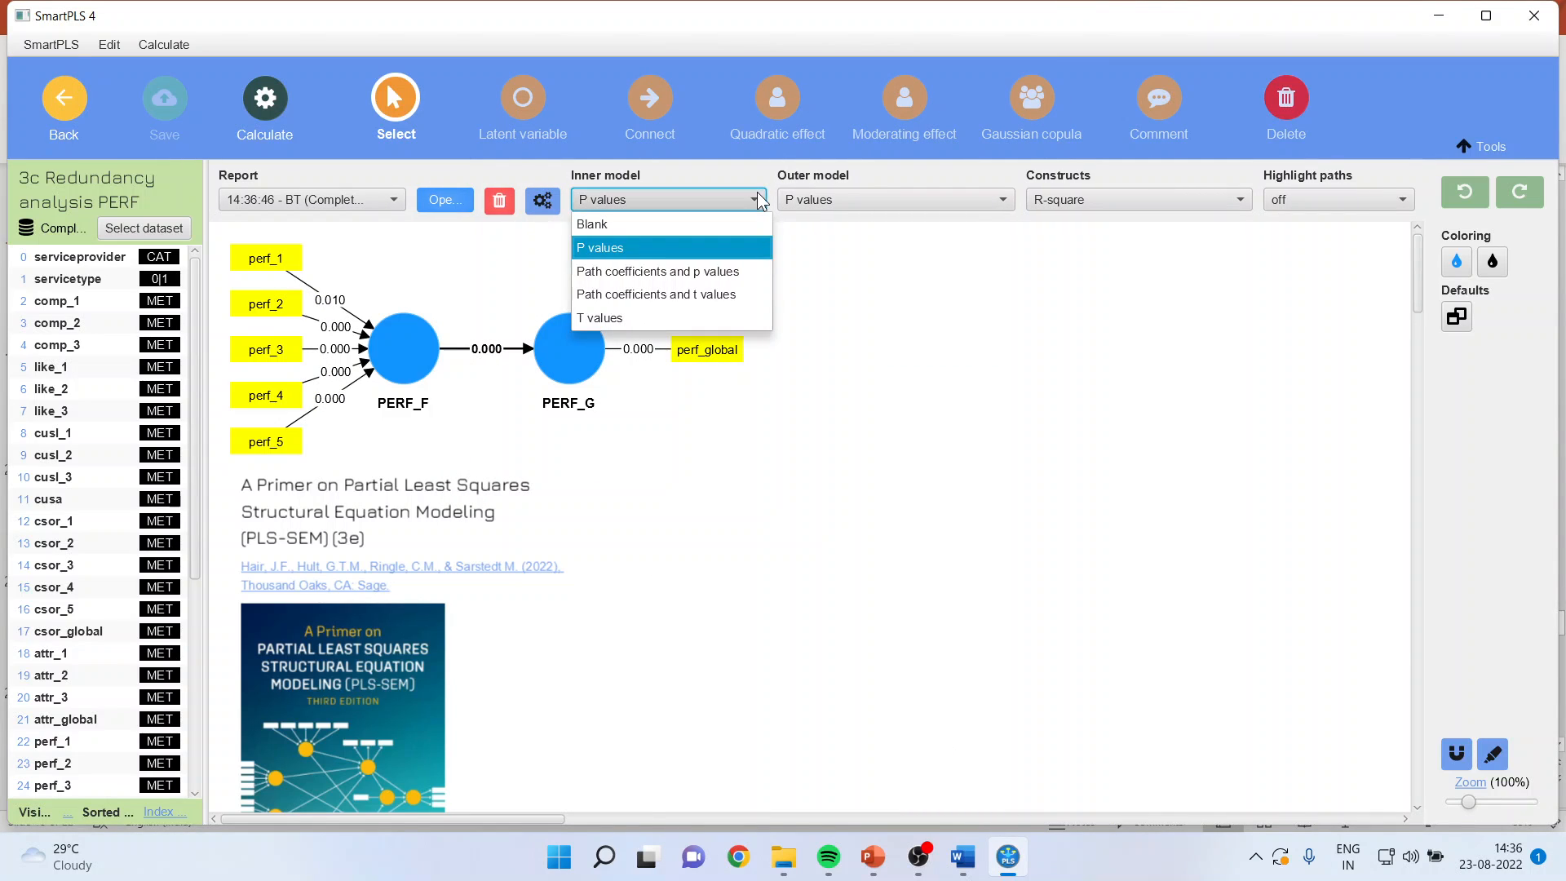
pyautogui.click(741, 271)
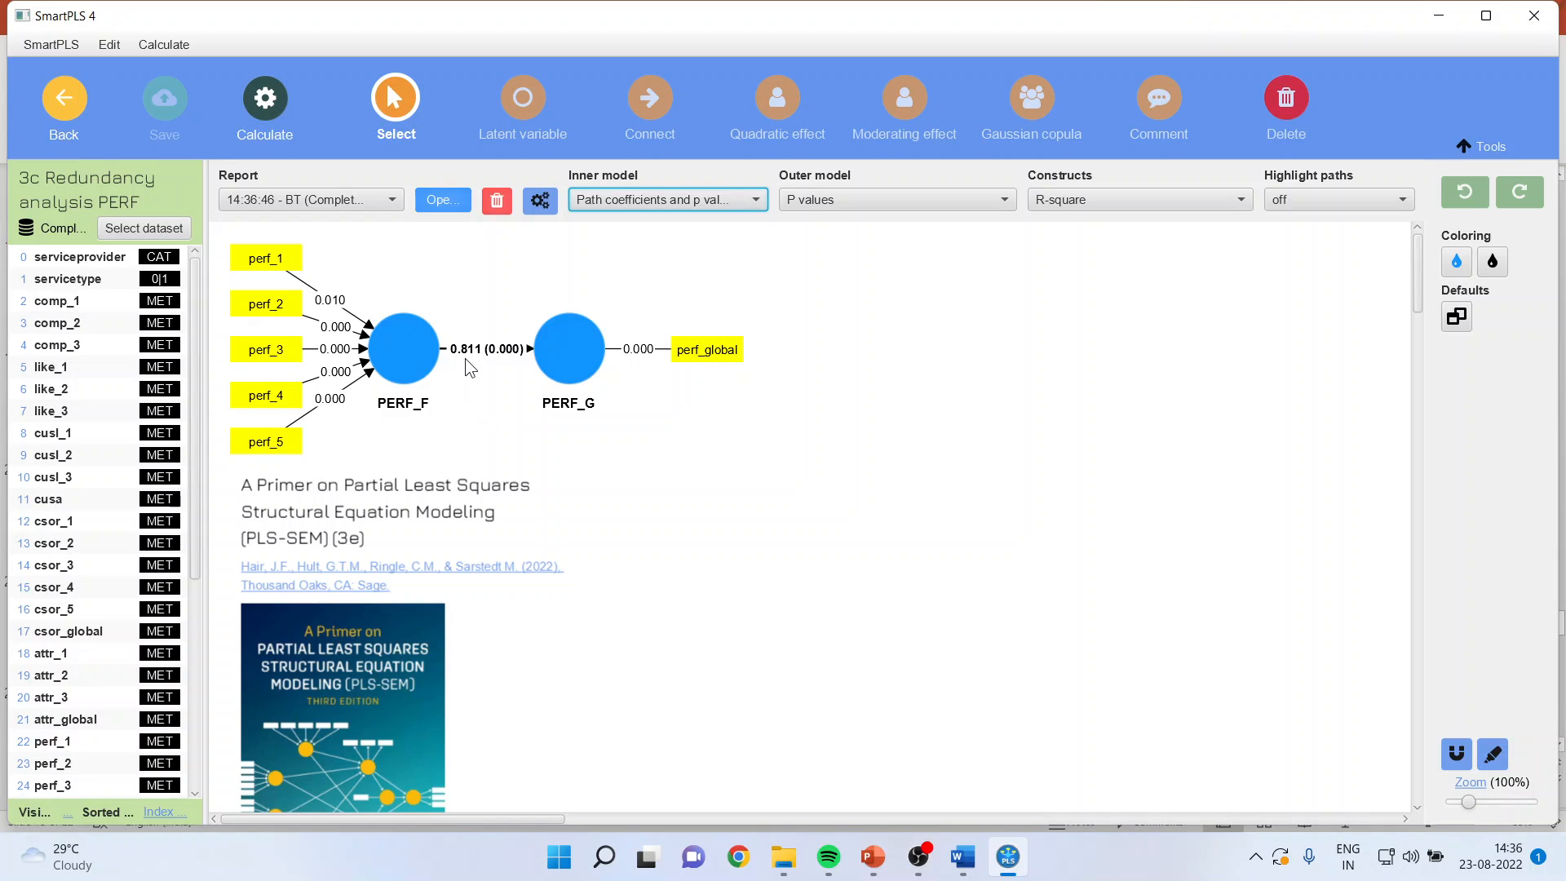
# Step: Run the PLS-SEM algorithm with the Path weighting scheme and standardized results, and examine the outer model VIF values in its report
pyautogui.click(257, 106)
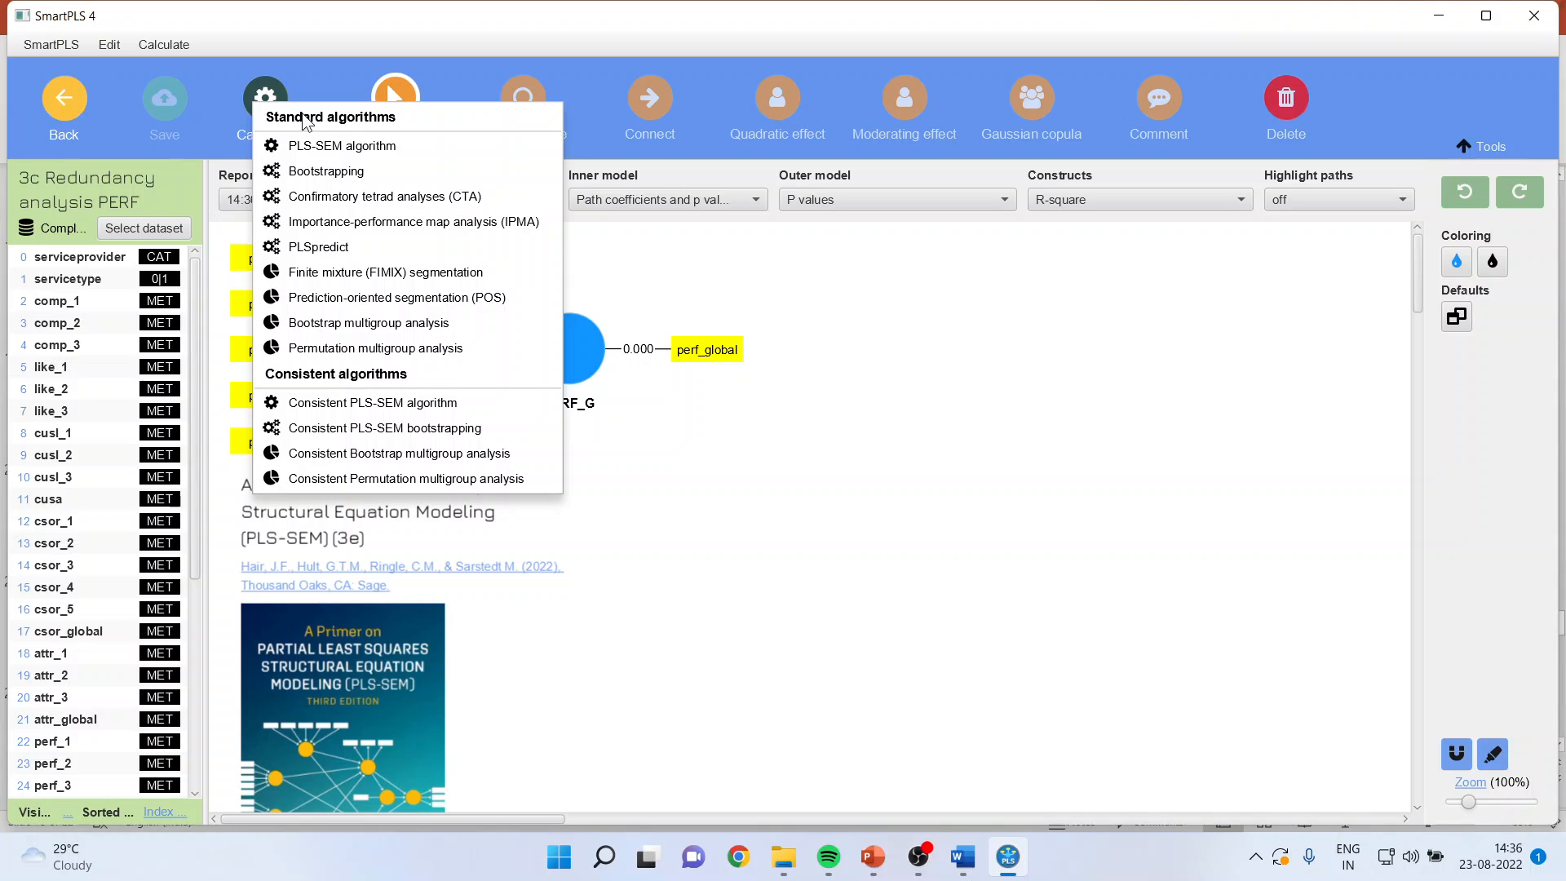
pyautogui.click(375, 147)
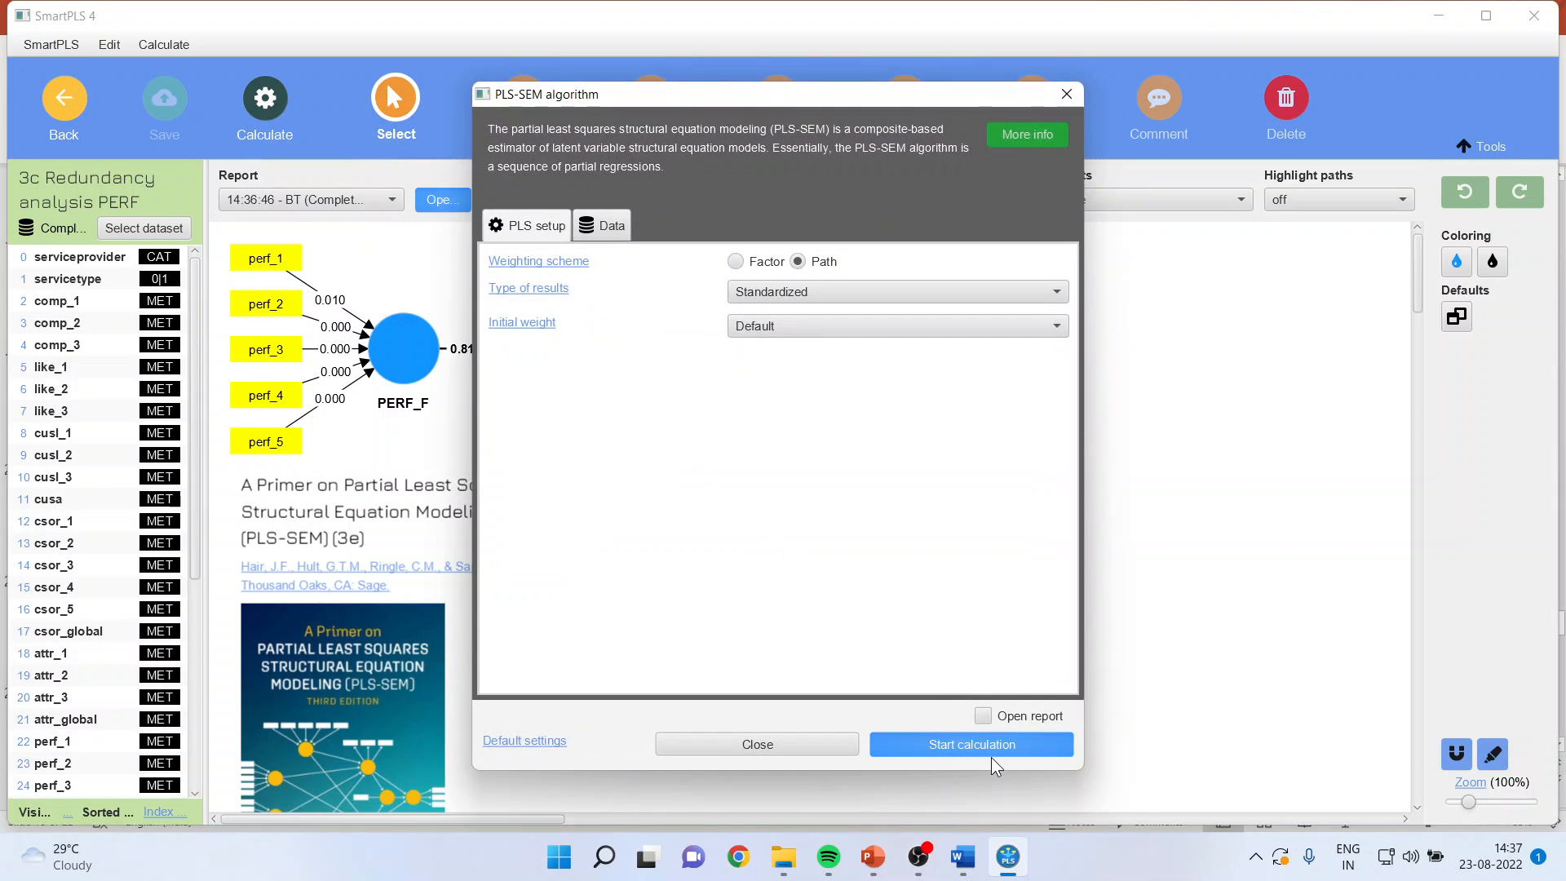
pyautogui.click(993, 754)
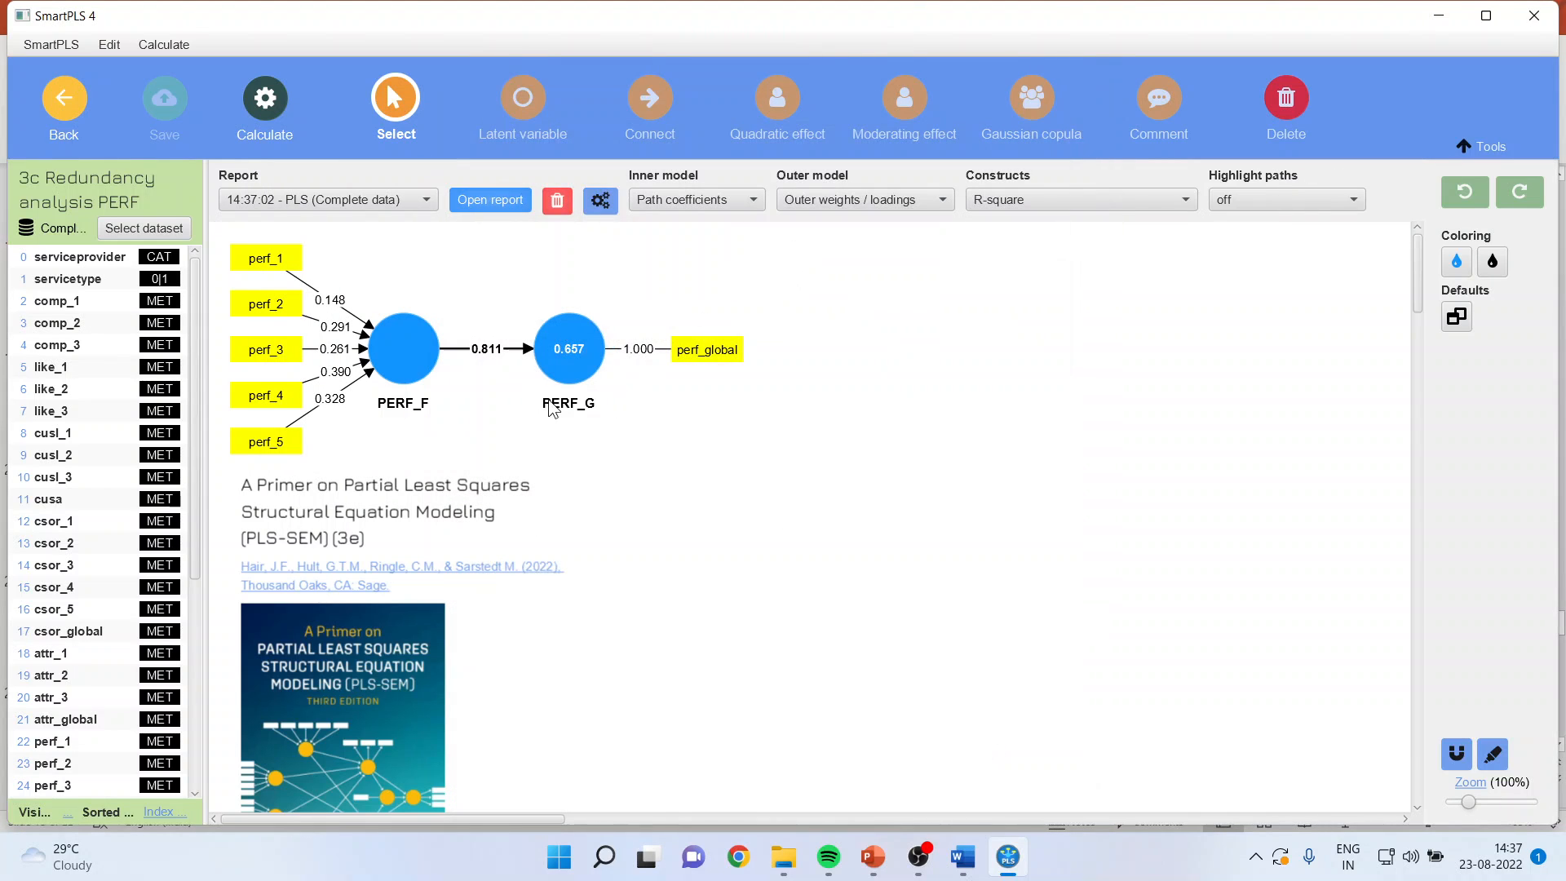
pyautogui.click(488, 200)
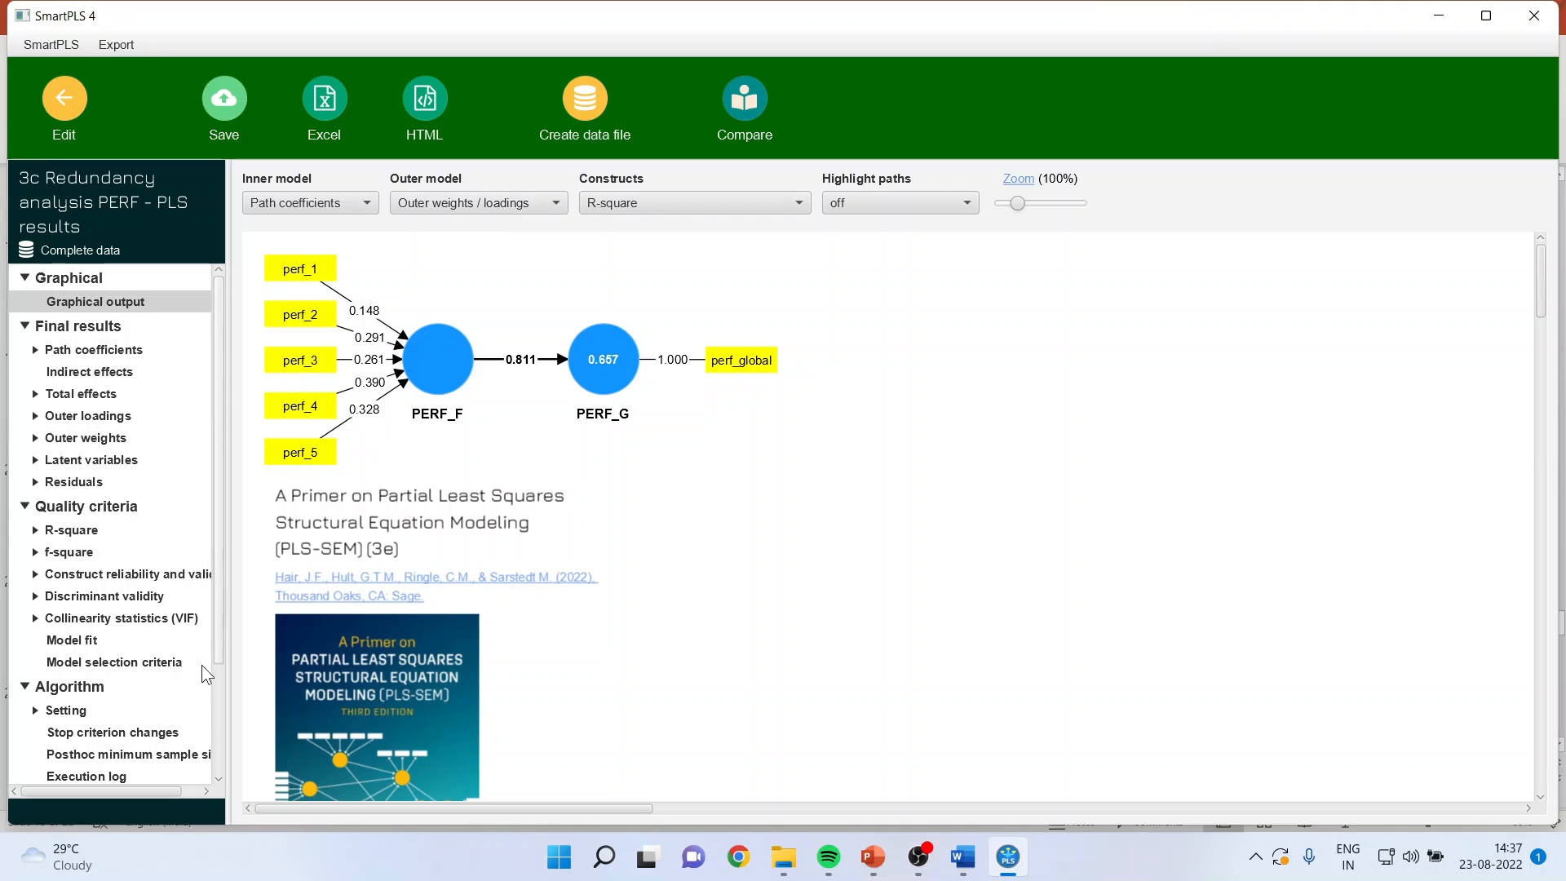
pyautogui.click(119, 620)
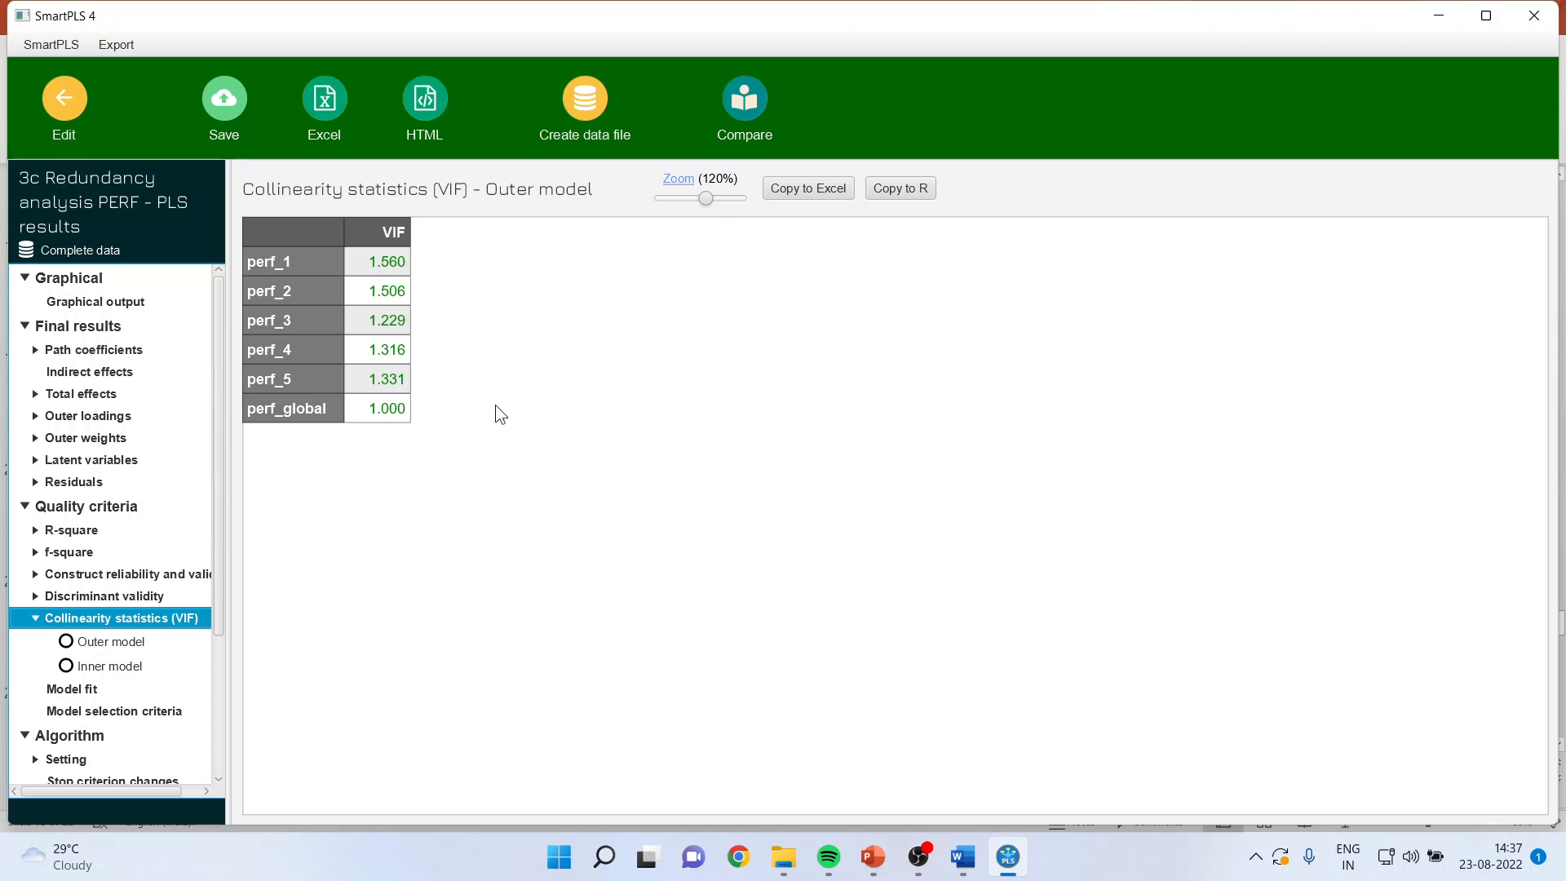
# Step: Return to the PERF model, run bootstrapping again, and open the new bootstrapping report
pyautogui.click(64, 98)
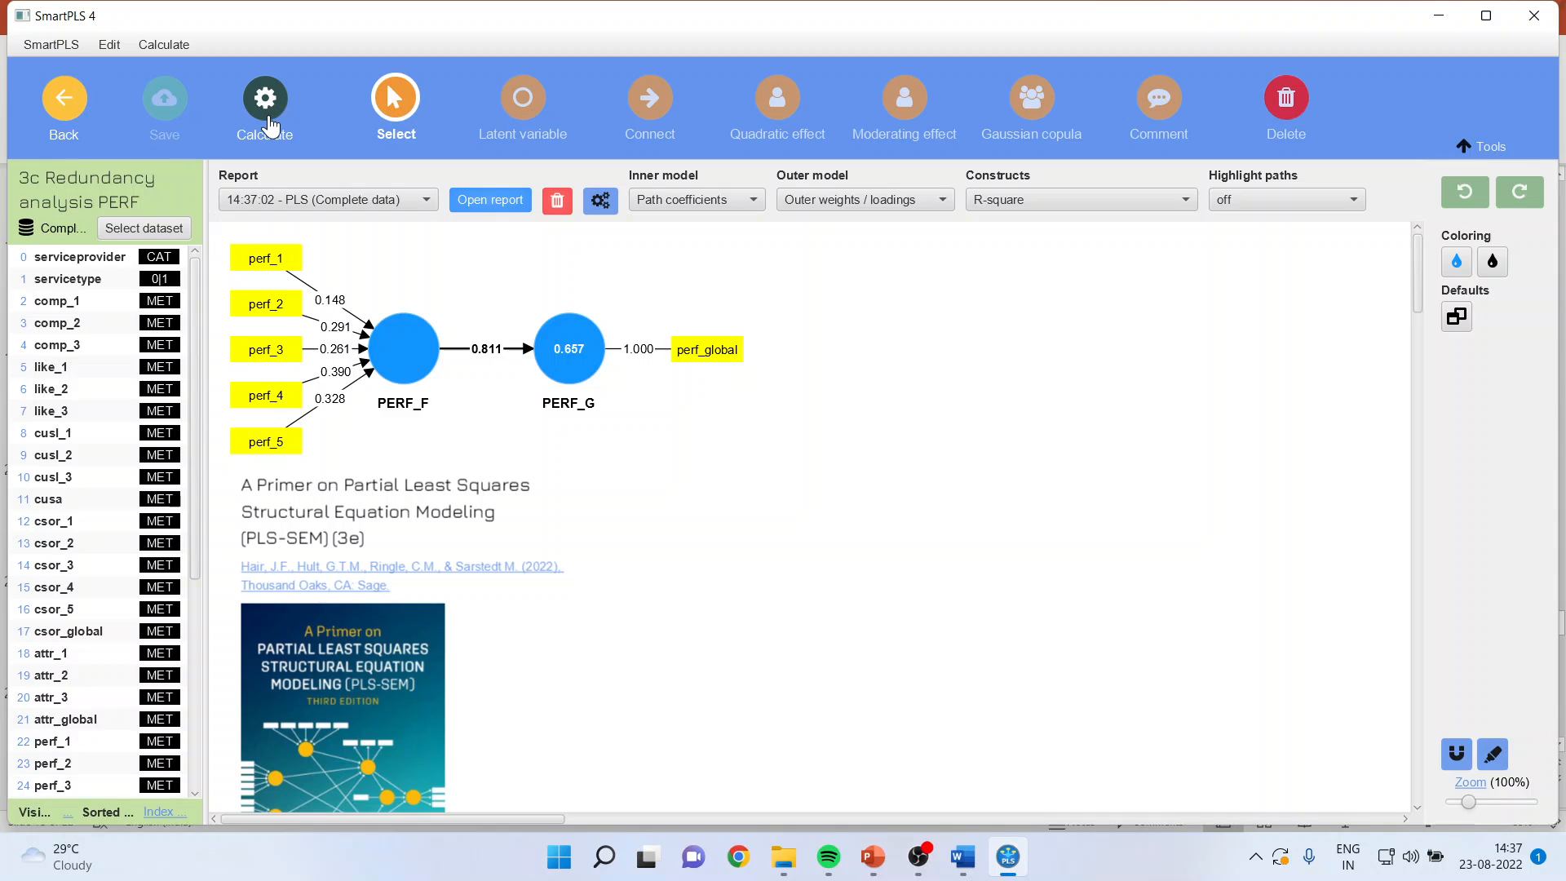
pyautogui.click(269, 122)
pyautogui.click(333, 186)
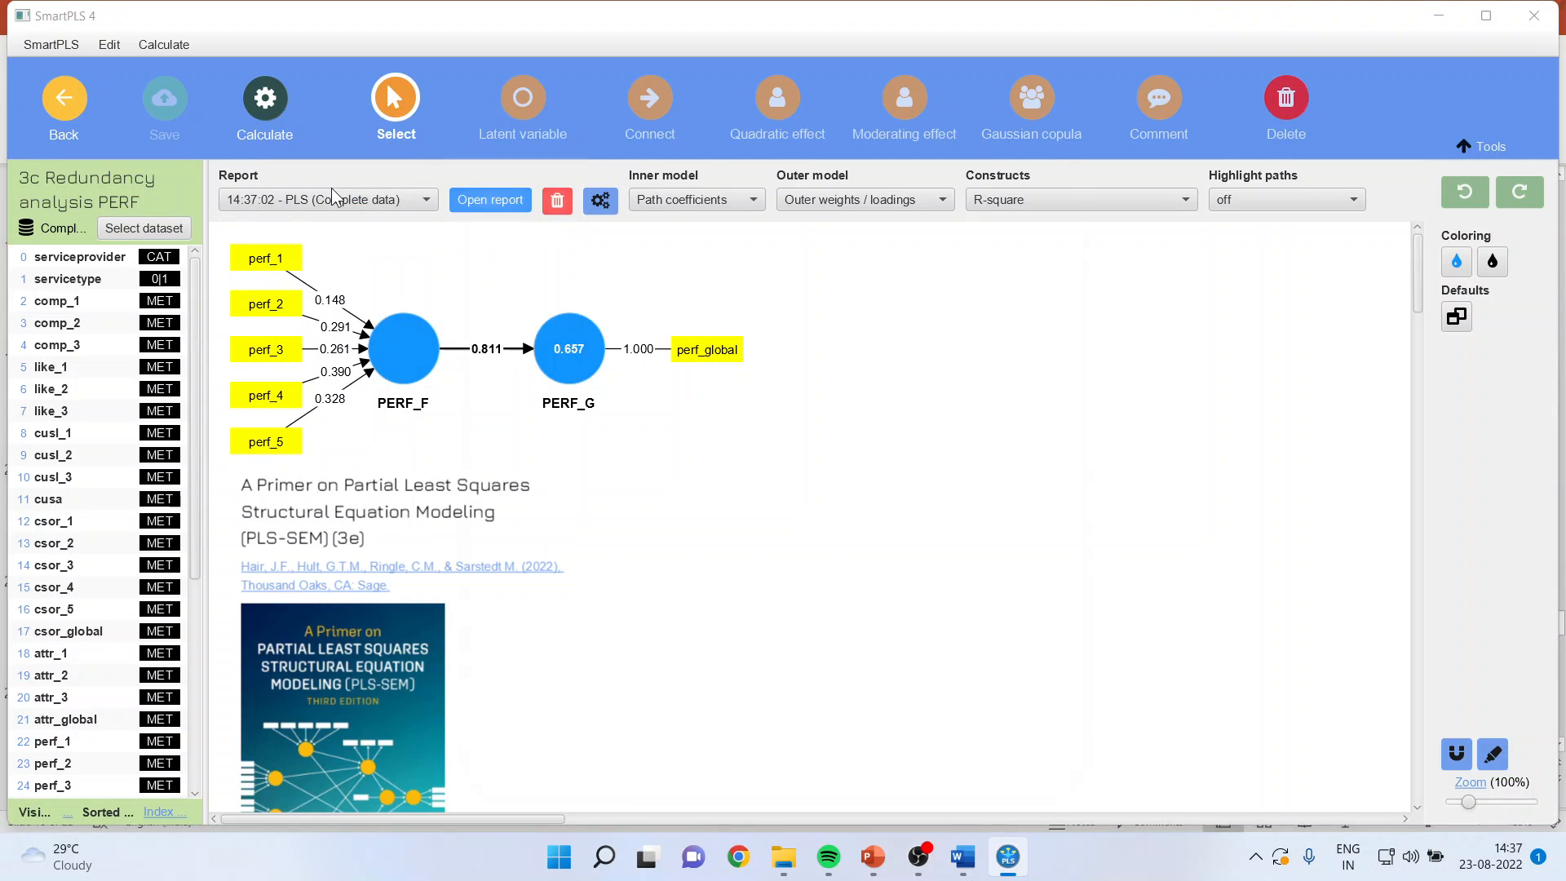
pyautogui.click(905, 750)
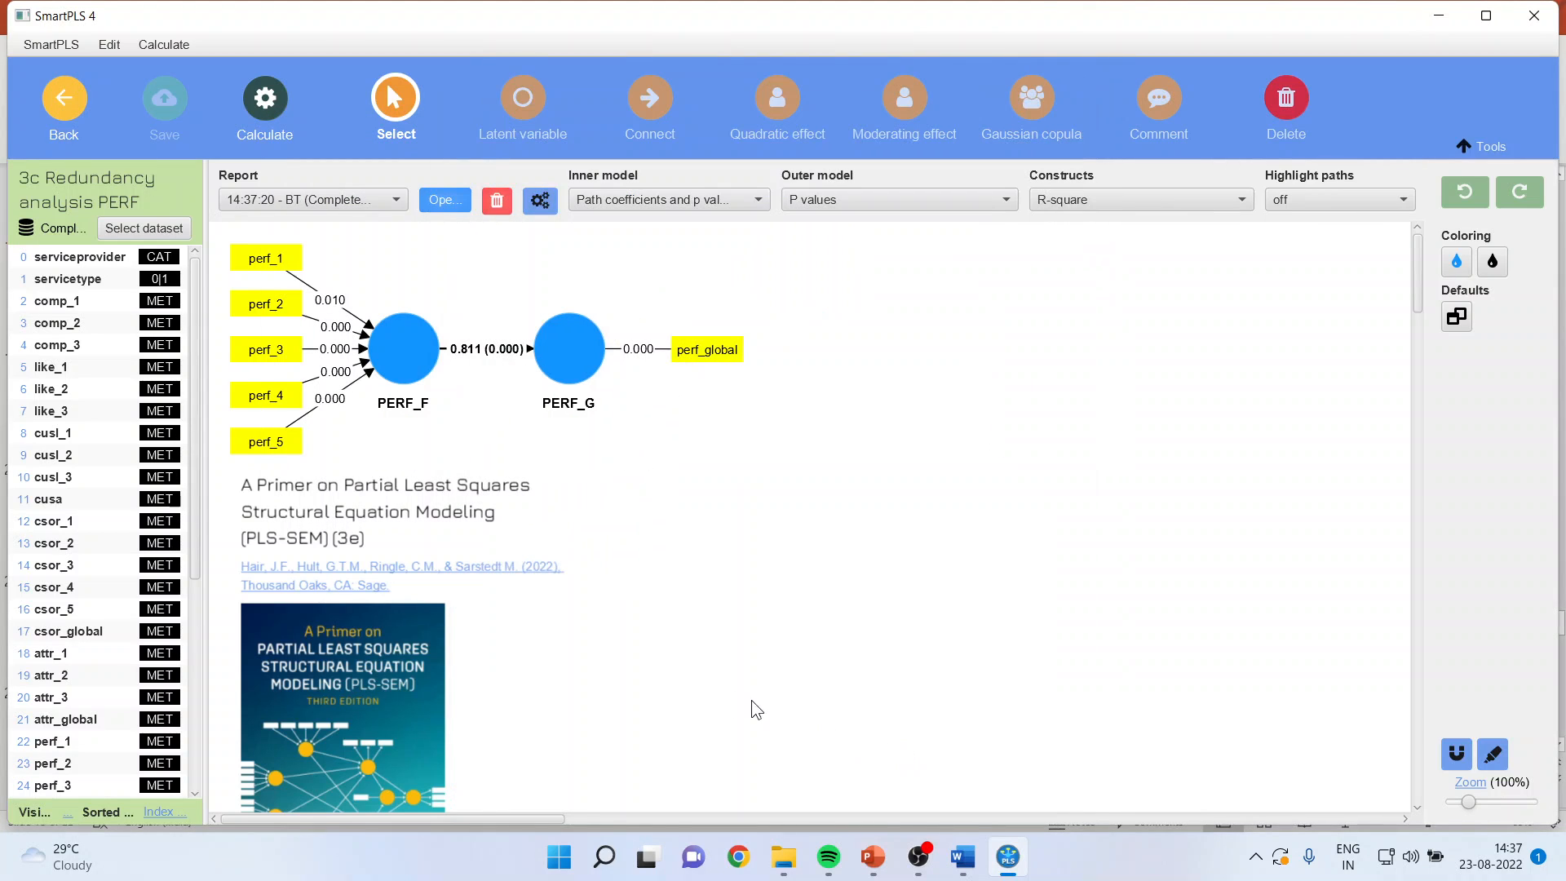
pyautogui.click(465, 202)
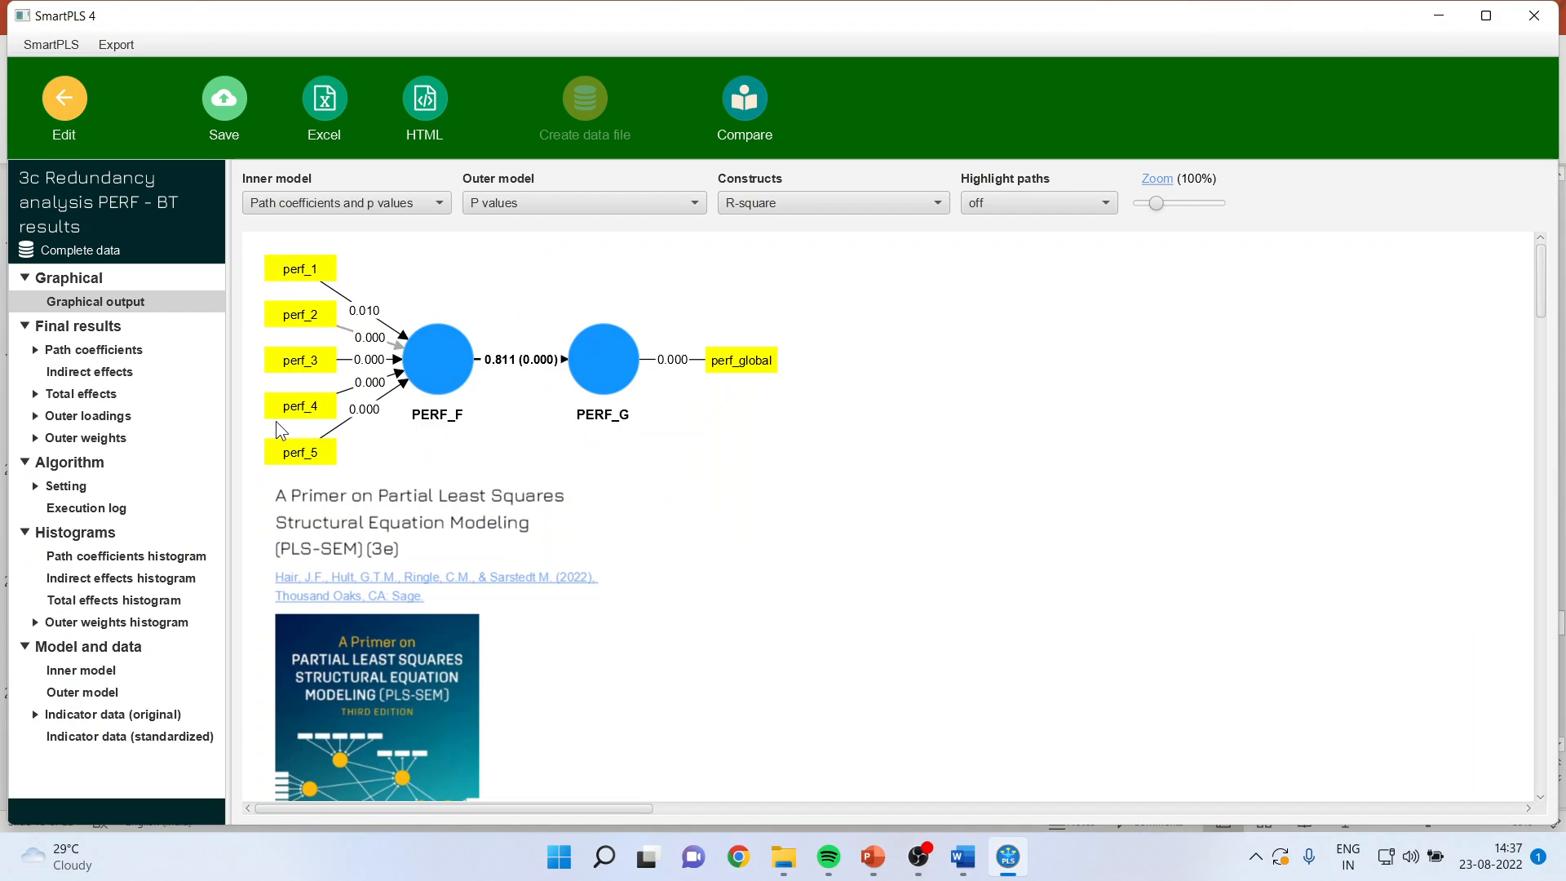
# Step: Examine the outer weights' p values and the 2.5% and 97.5% bias corrected confidence bounds for perf_1 through perf_5
pyautogui.click(35, 440)
pyautogui.click(107, 462)
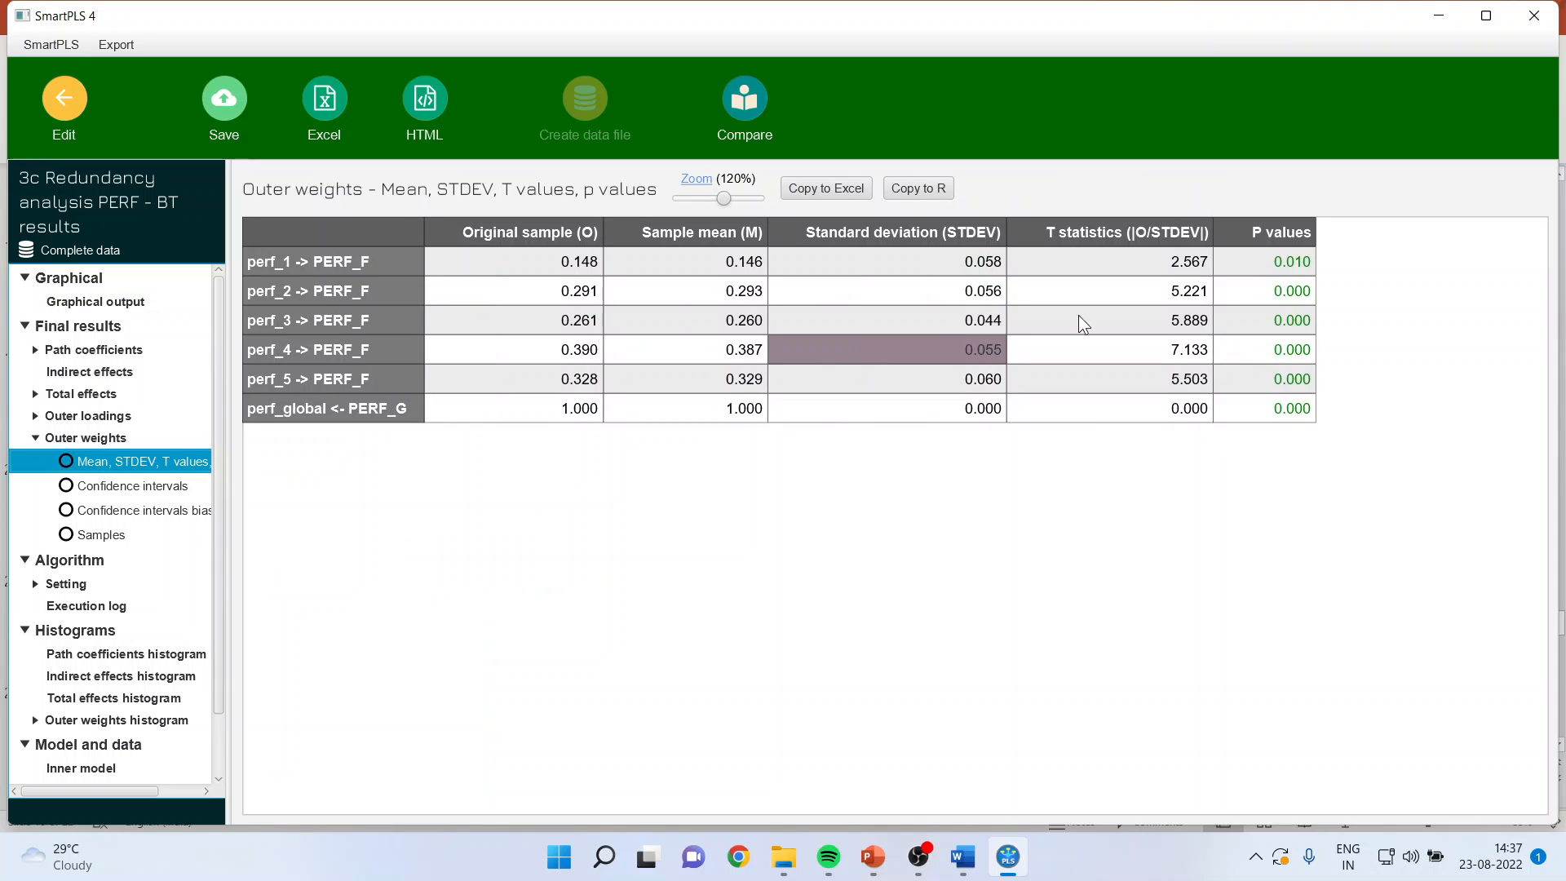
pyautogui.moveTo(1288, 261); pyautogui.dragTo(1283, 404)
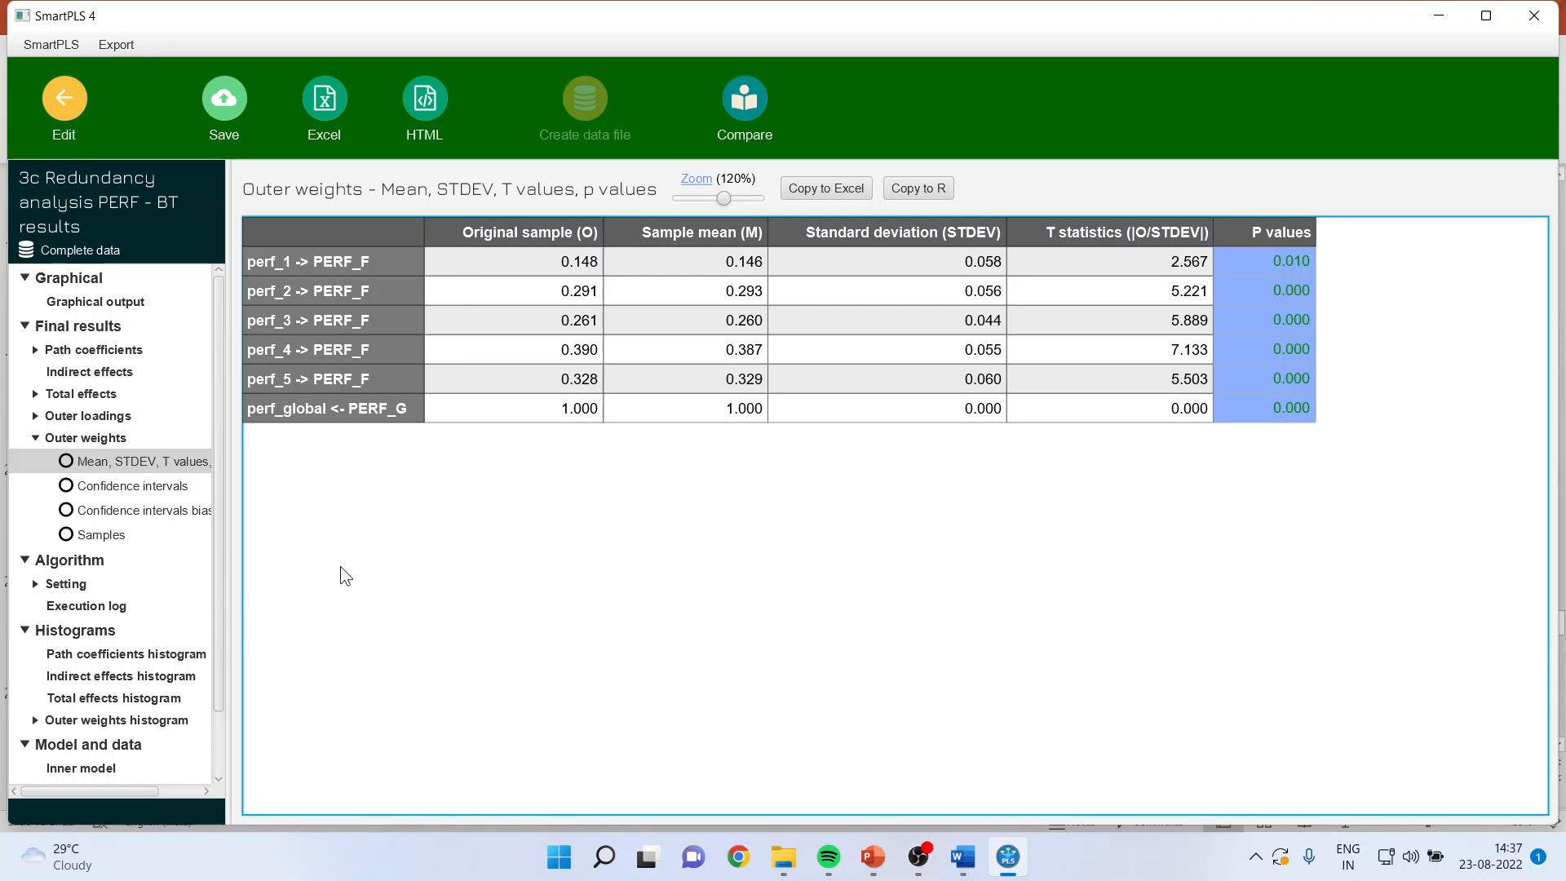
pyautogui.click(168, 511)
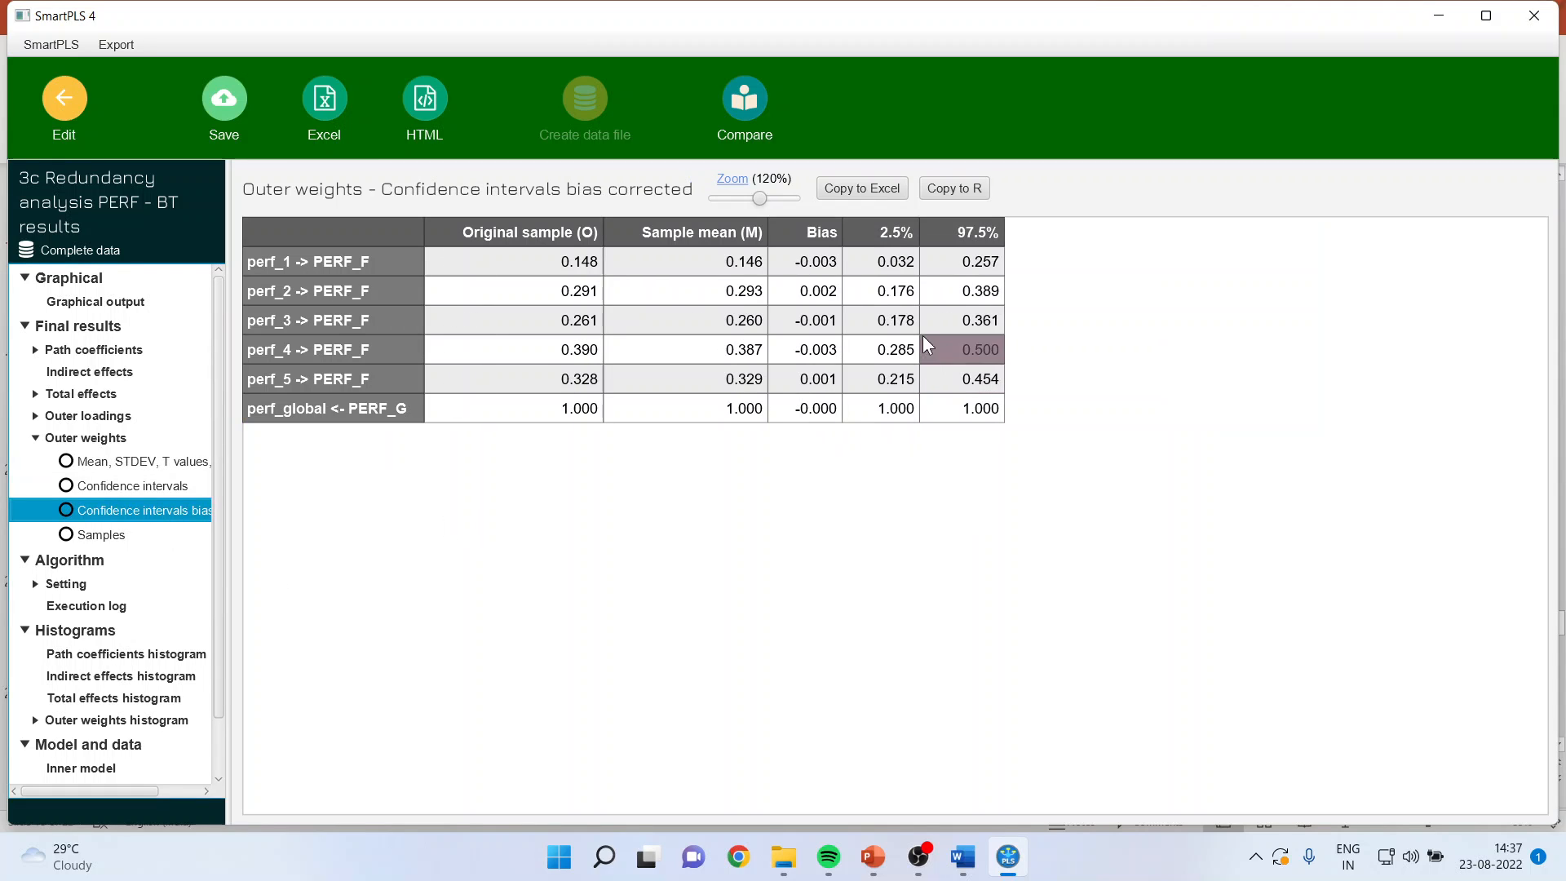
pyautogui.moveTo(889, 264); pyautogui.dragTo(964, 389)
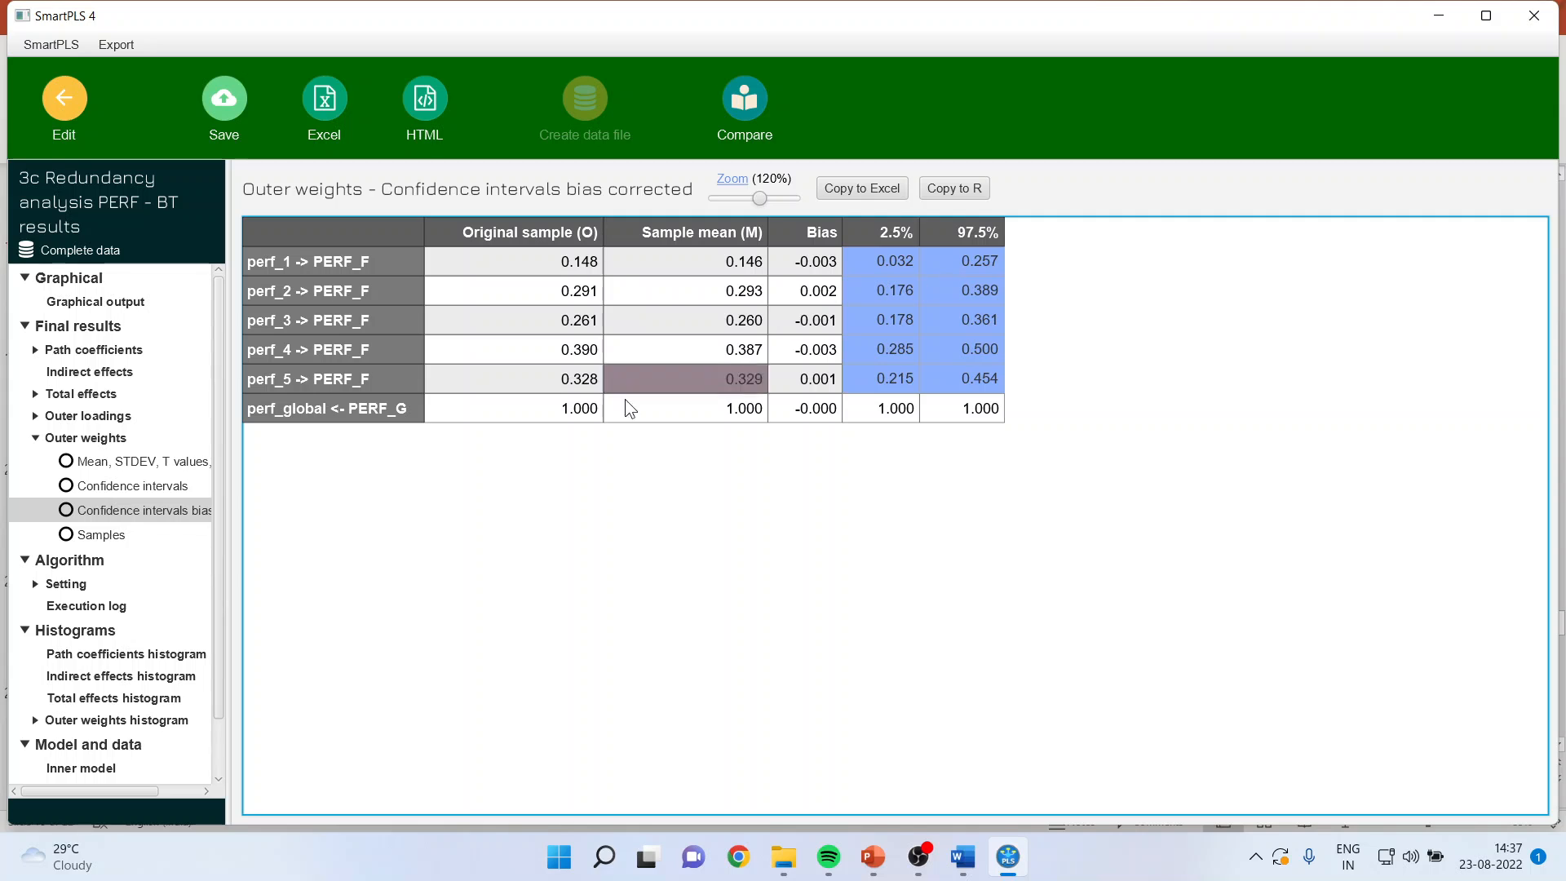
# Step: Examine the original sample outer loadings of perf_1 through perf_5, and switch to PowerPoint's Flow Chart slide to check the loadings criterion
pyautogui.click(34, 418)
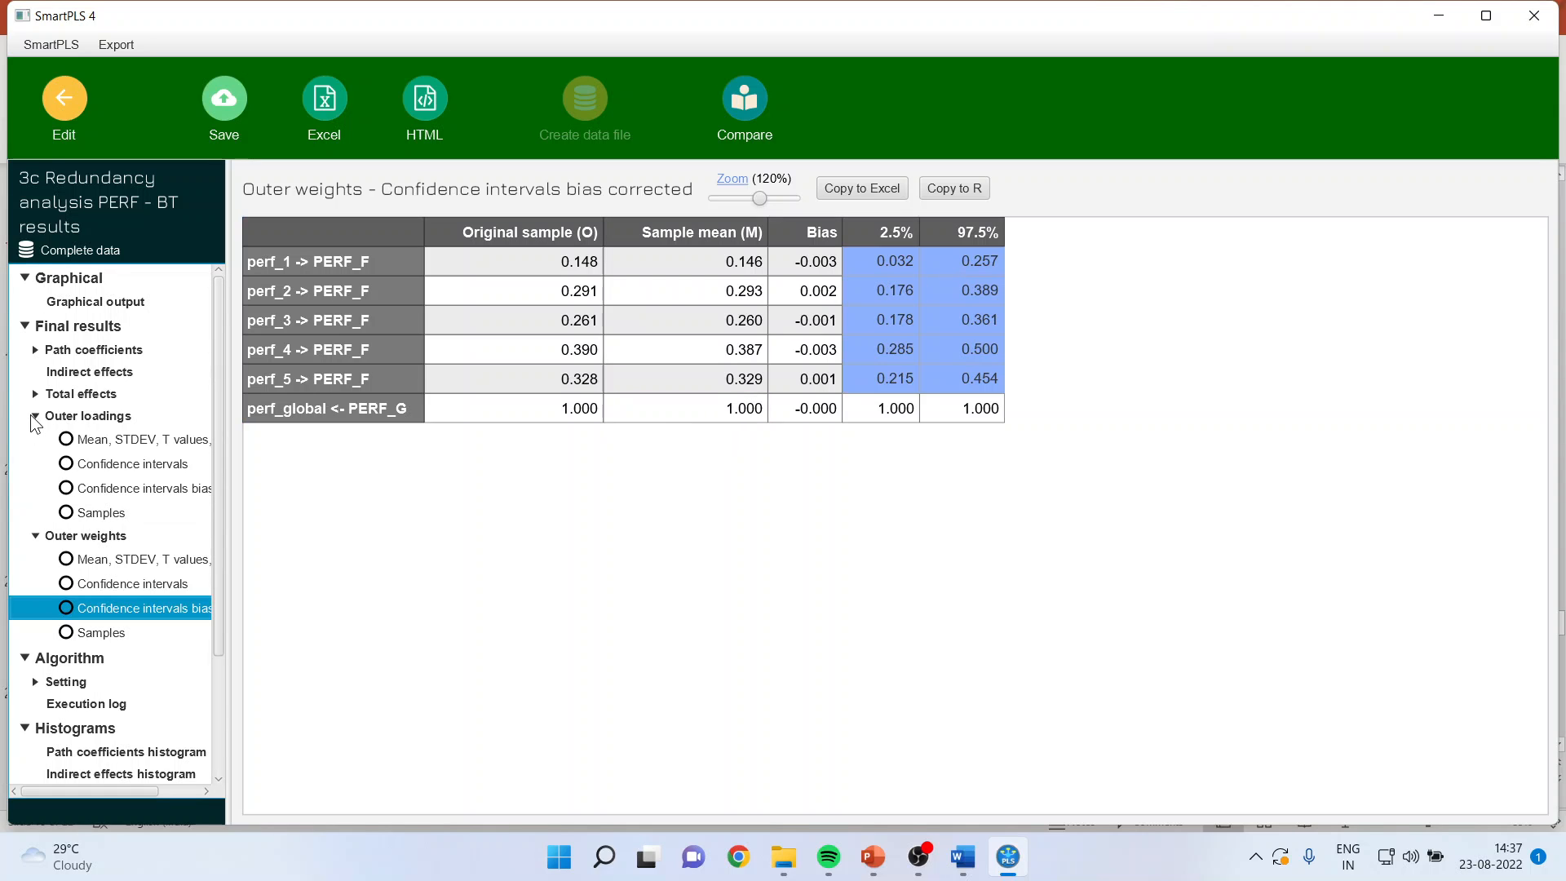
pyautogui.click(93, 440)
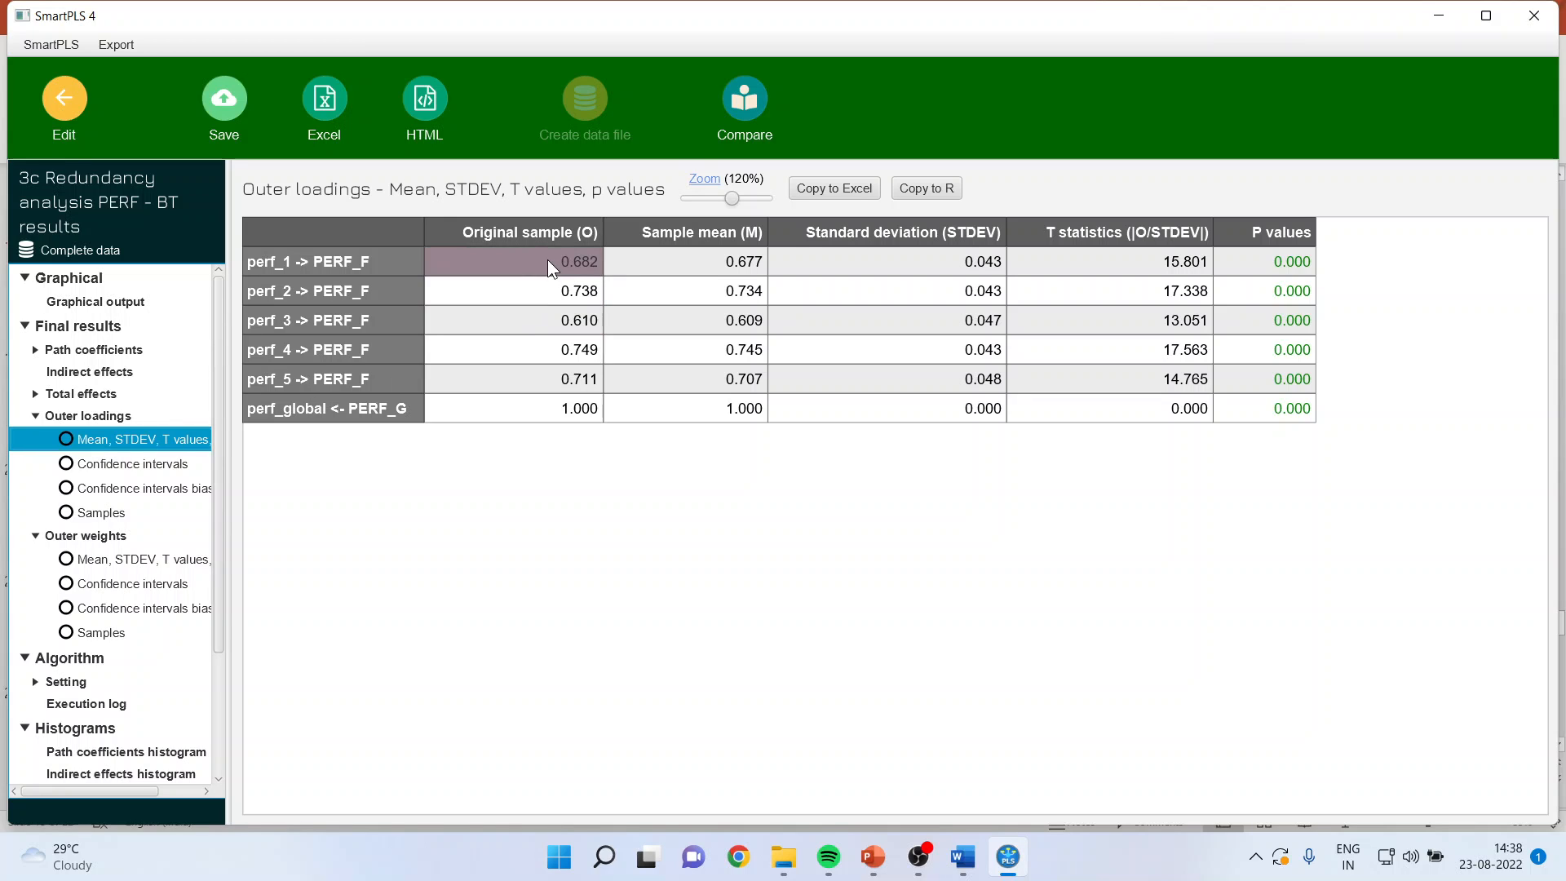
pyautogui.moveTo(546, 260); pyautogui.dragTo(551, 379)
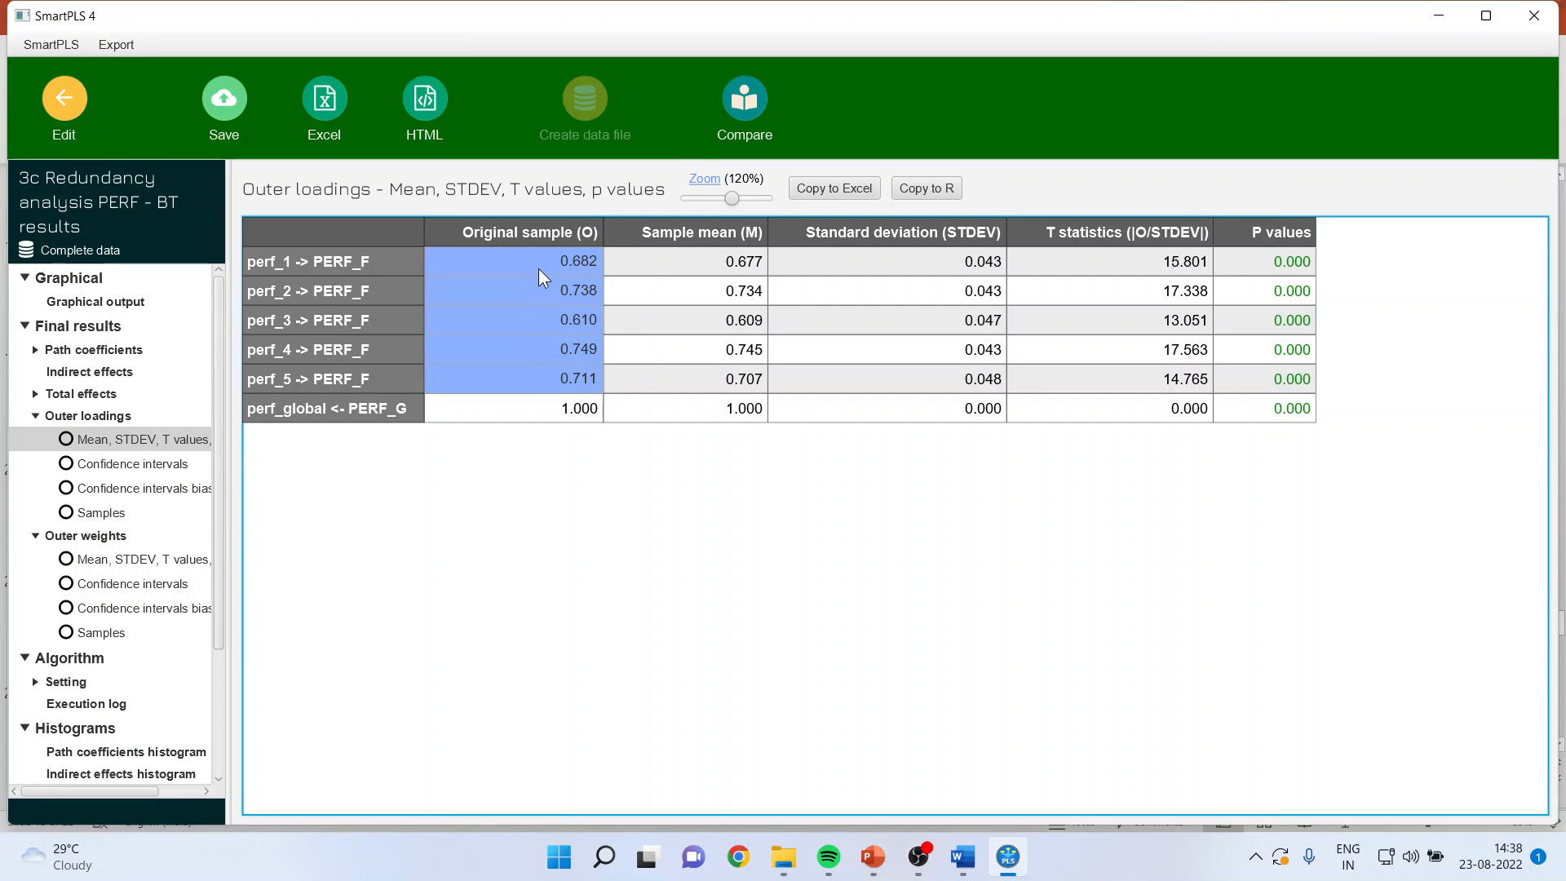
pyautogui.click(538, 380)
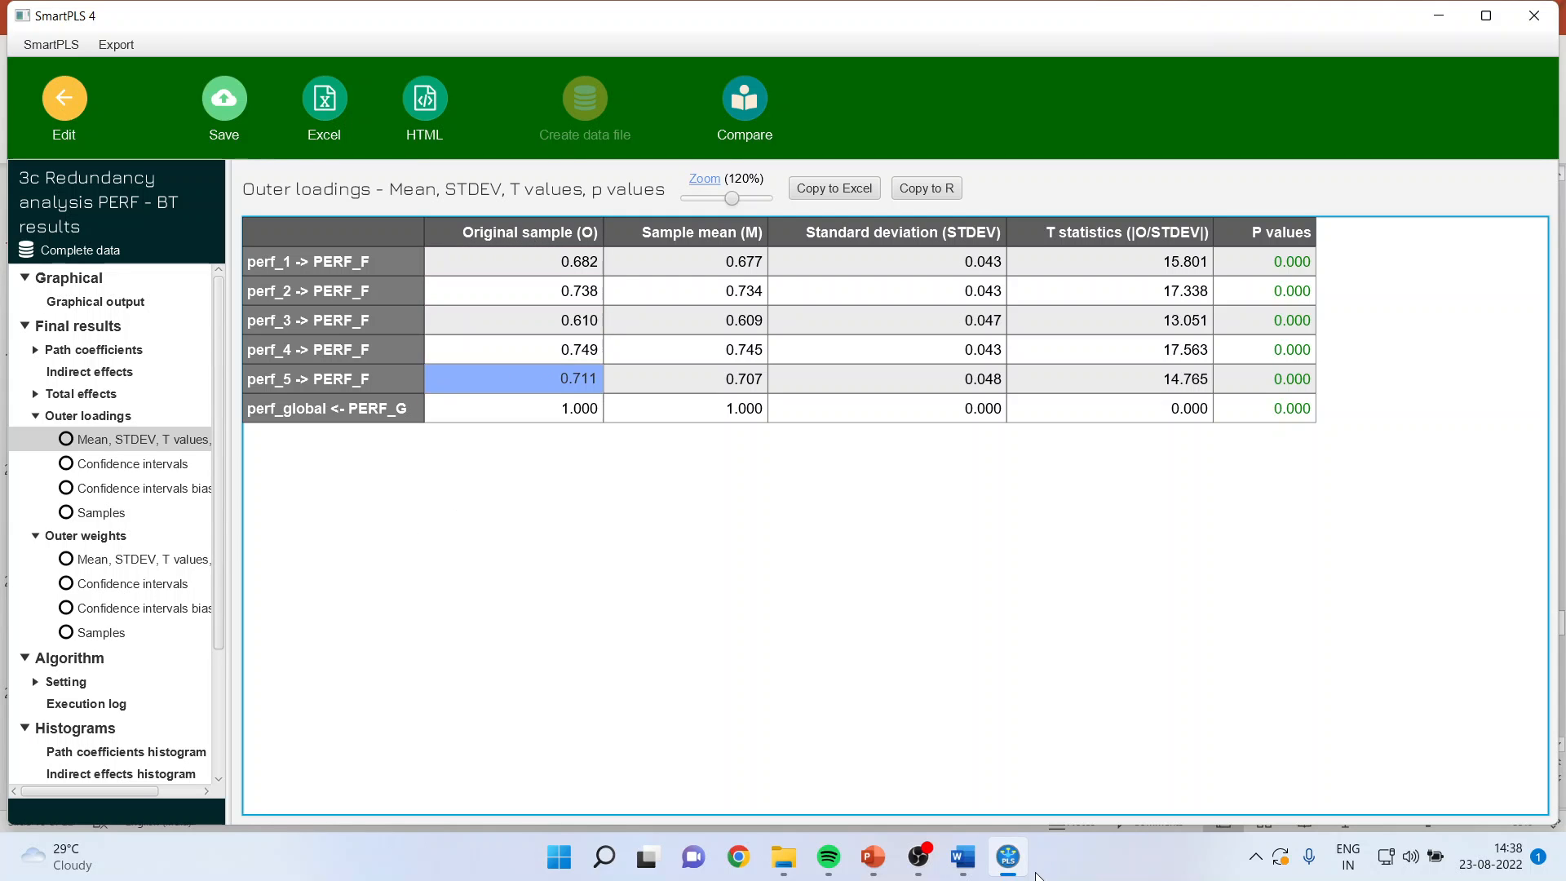
pyautogui.moveTo(872, 856)
pyautogui.click(986, 805)
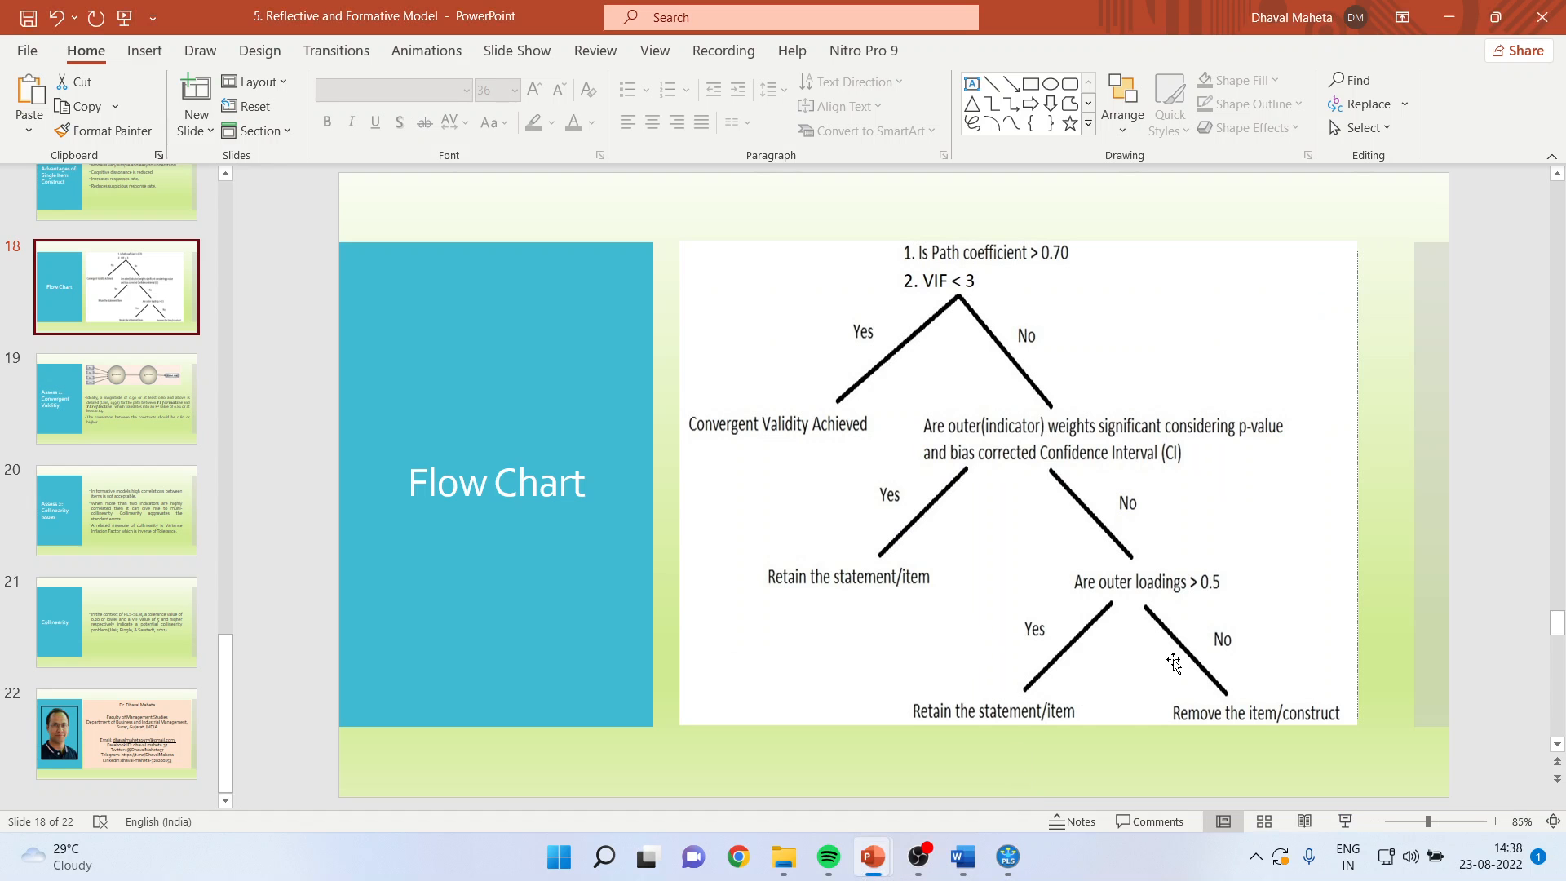
# Step: Return to SmartPLS and examine the 2.5% and 97.5% bias corrected confidence bounds of the outer loadings for perf_1 through perf_5
pyautogui.click(1007, 856)
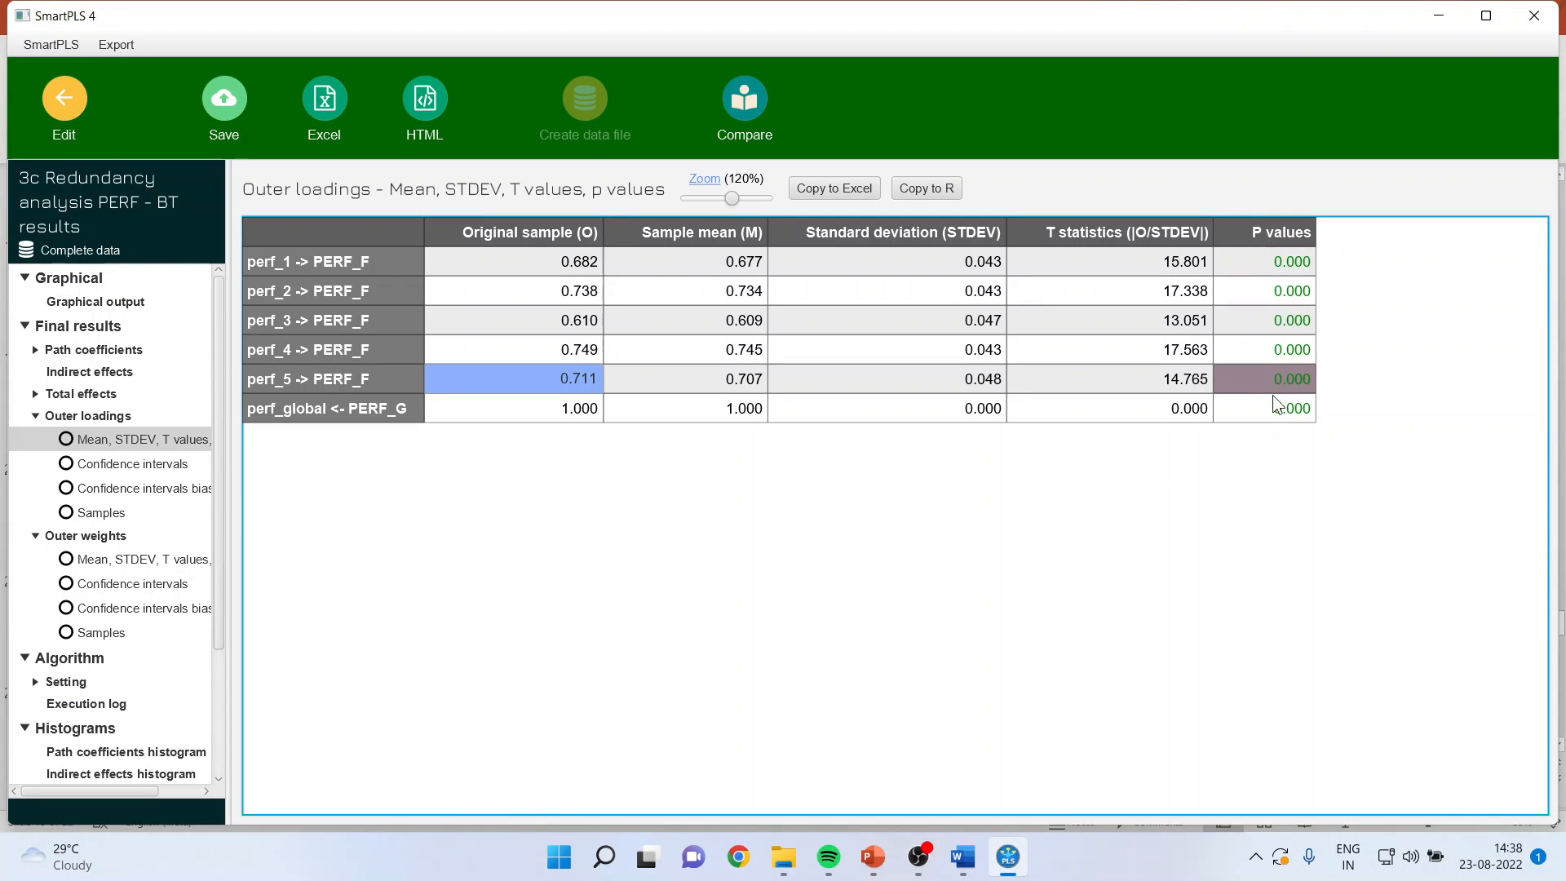
pyautogui.click(152, 491)
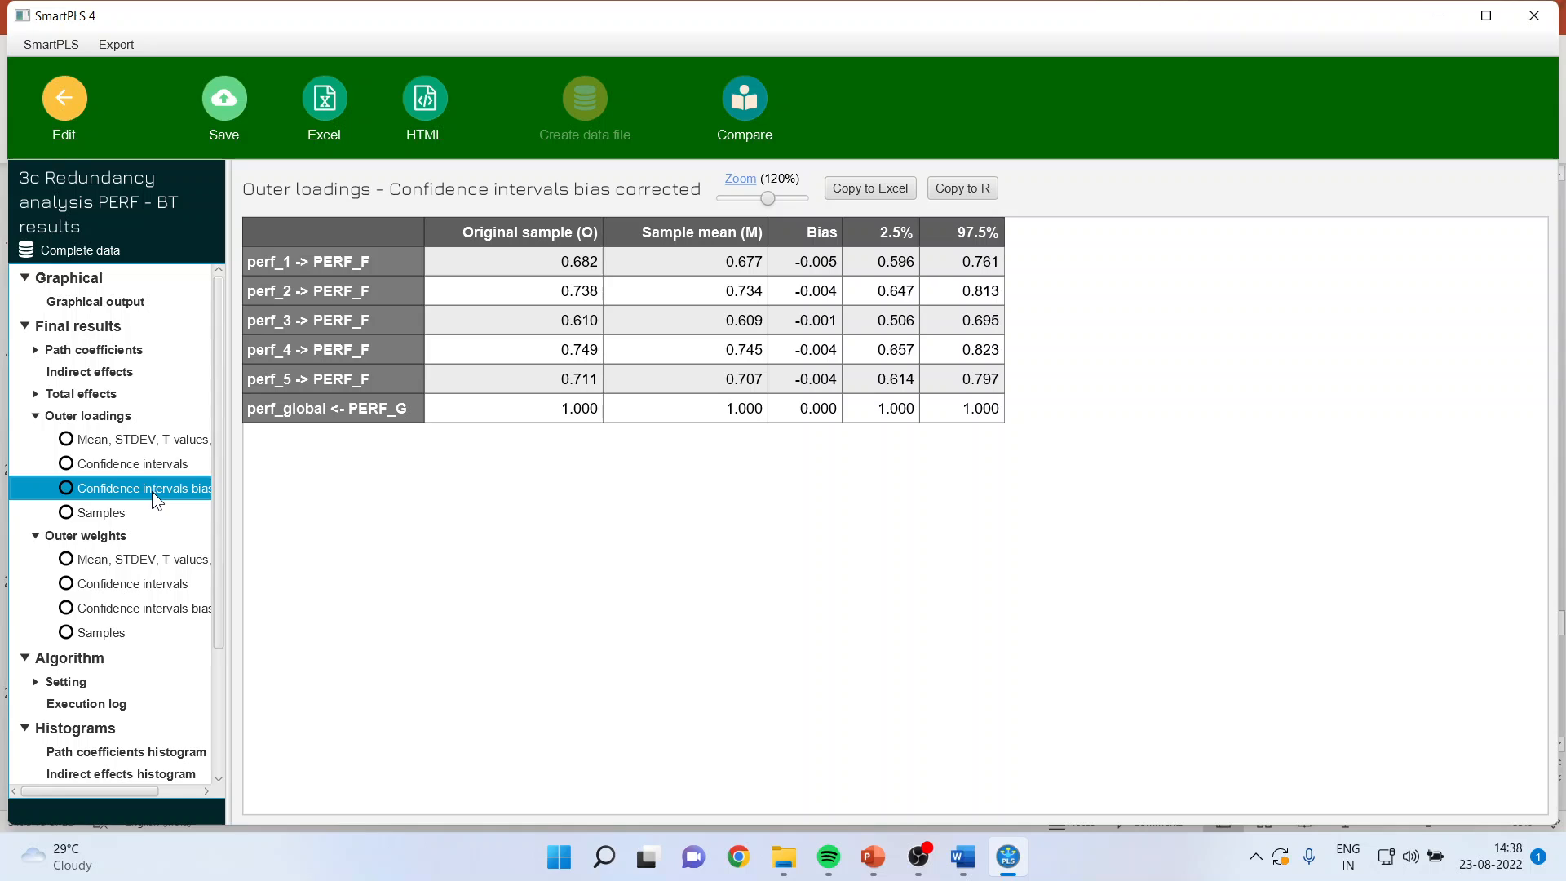
pyautogui.moveTo(905, 262); pyautogui.dragTo(976, 377)
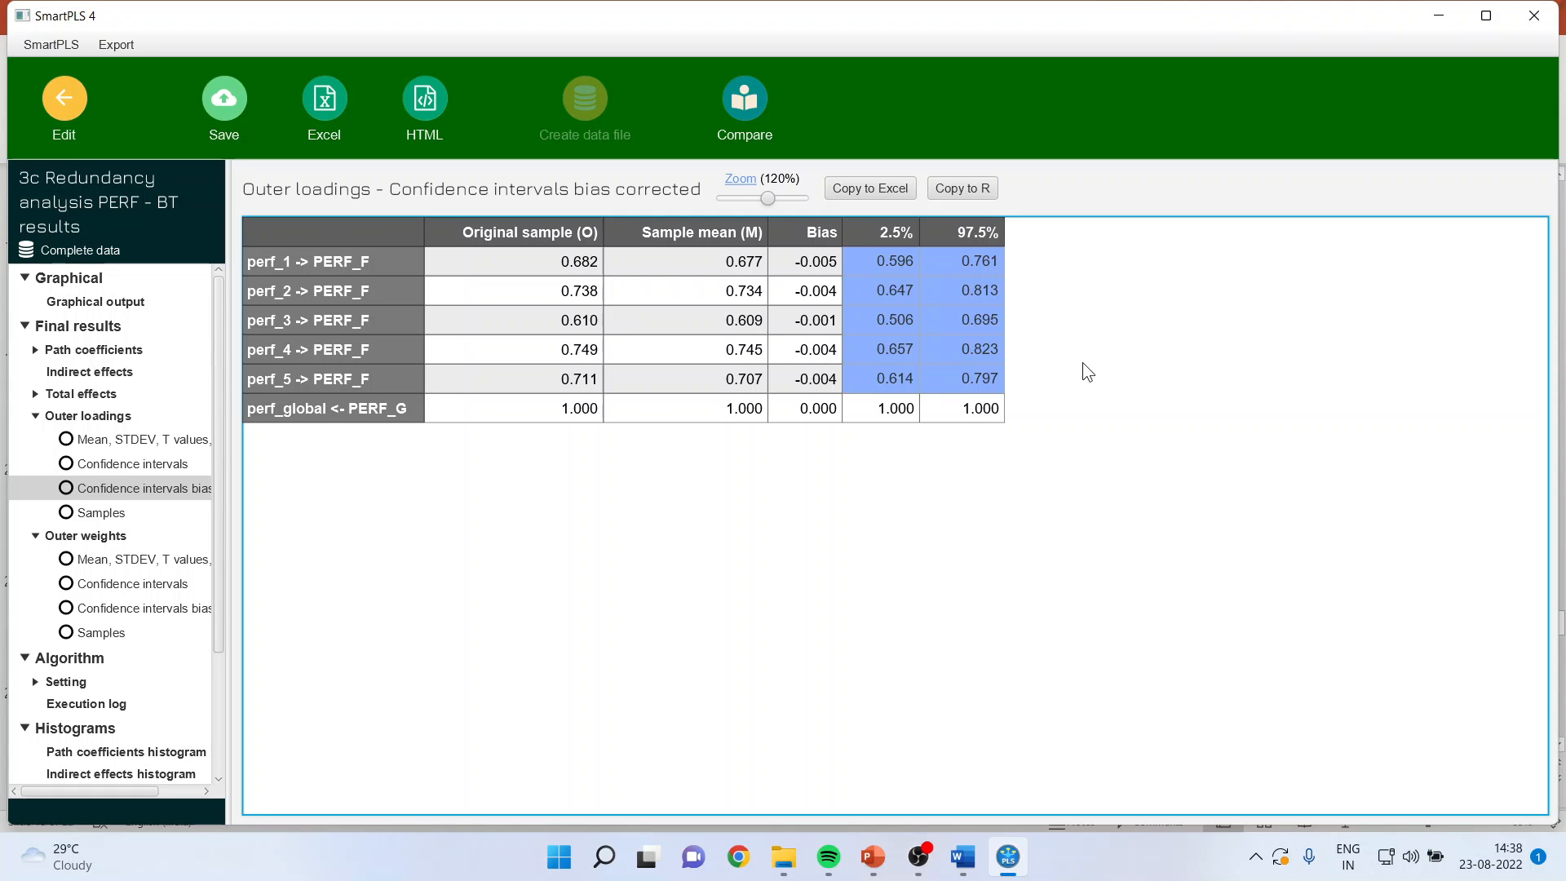
# Step: Leave the PERF report, open the 3d Redundancy analysis QUAL model, and inspect its QUAL_F and QUAL_G constructs
pyautogui.click(59, 112)
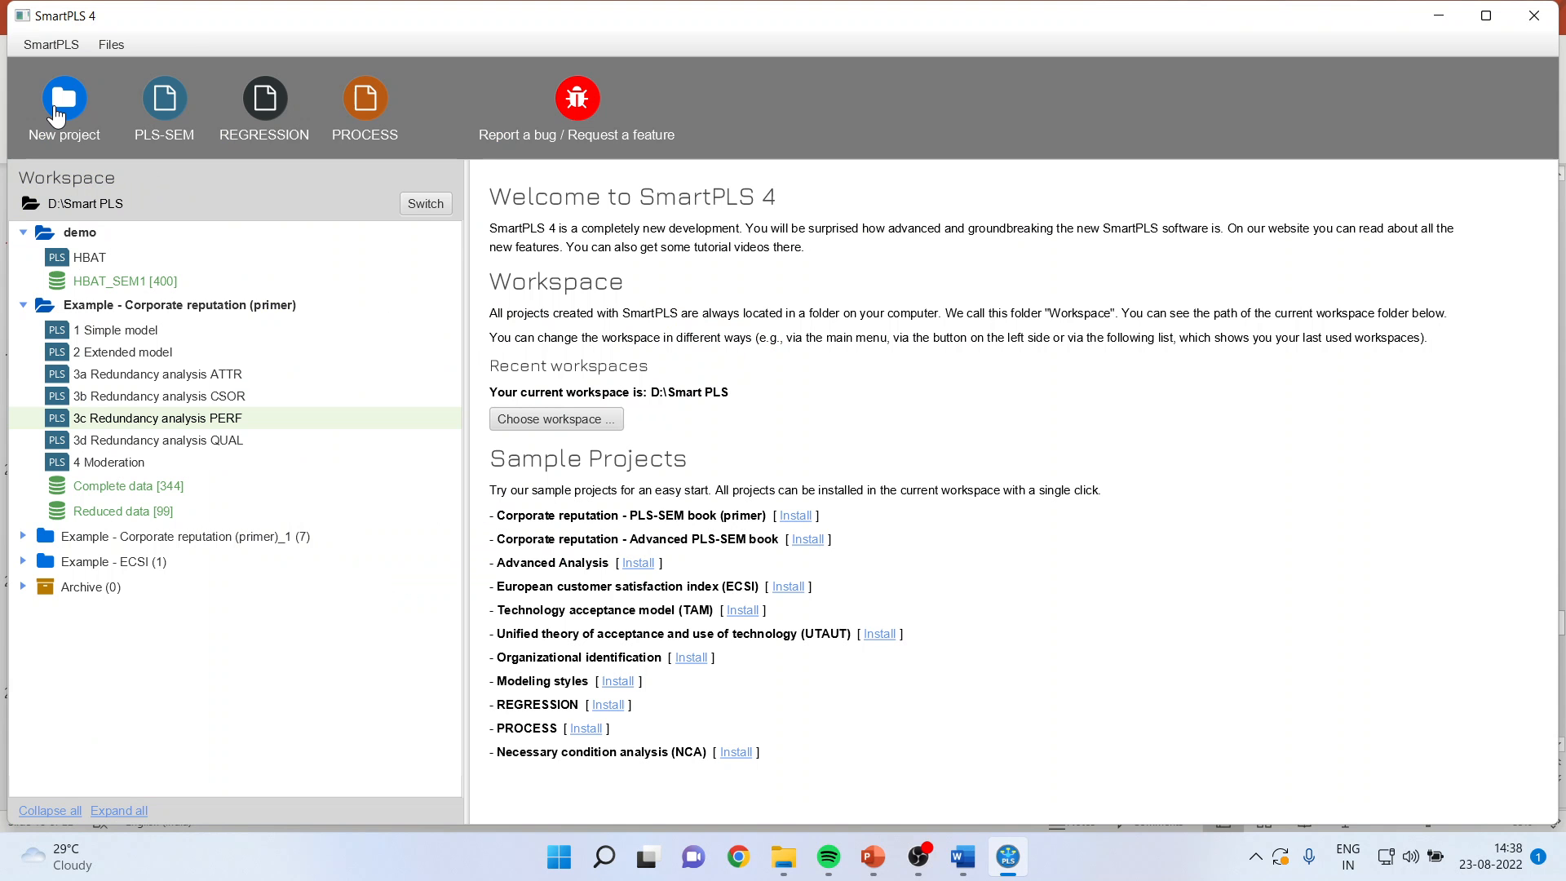
pyautogui.doubleClick(204, 440)
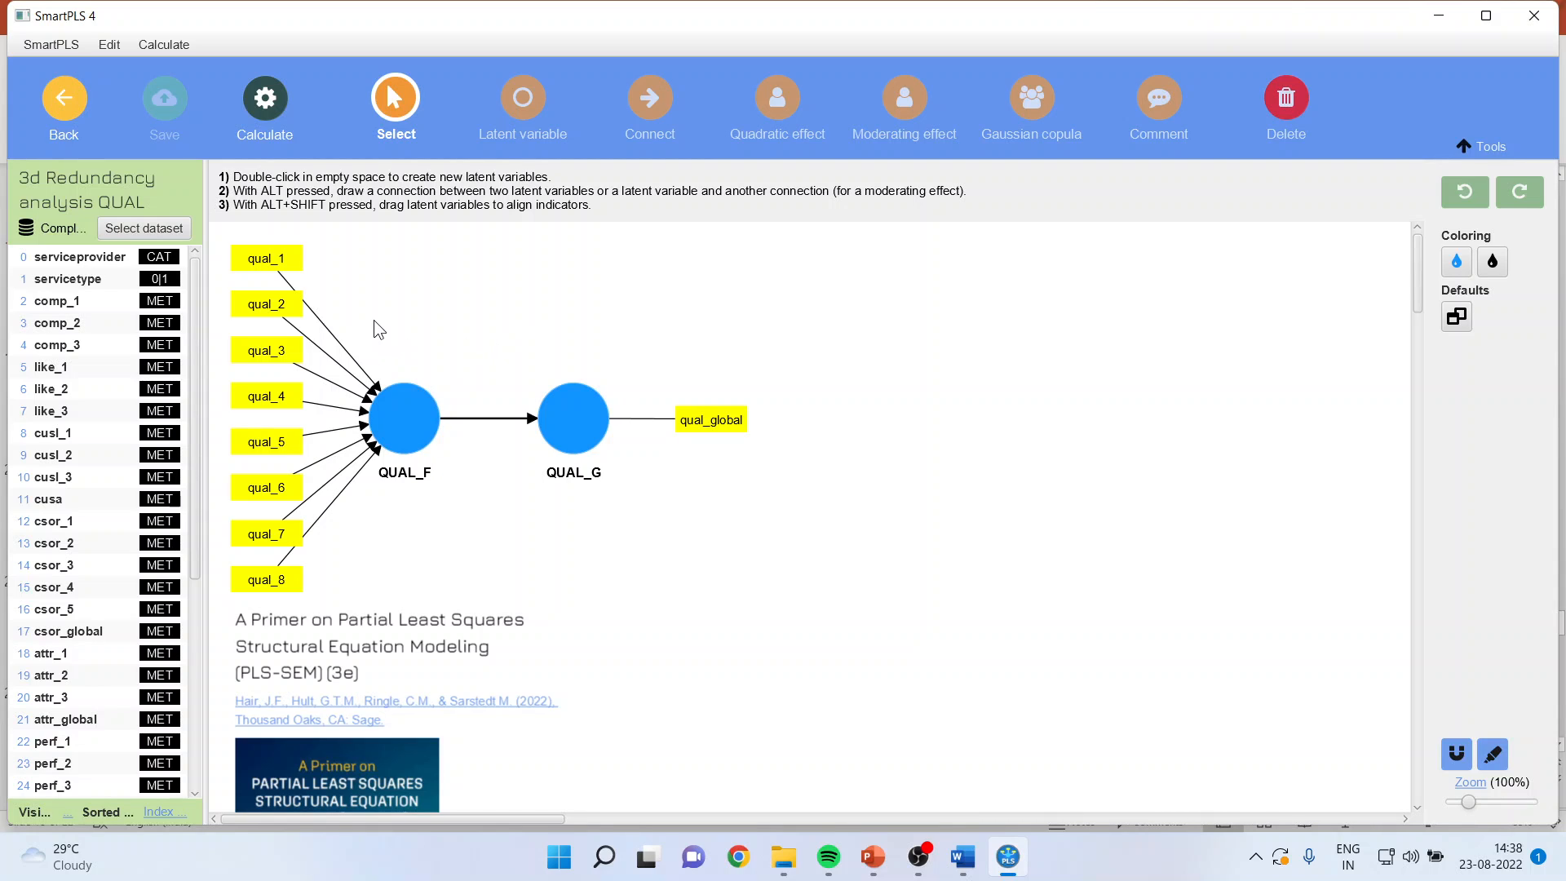
pyautogui.click(422, 443)
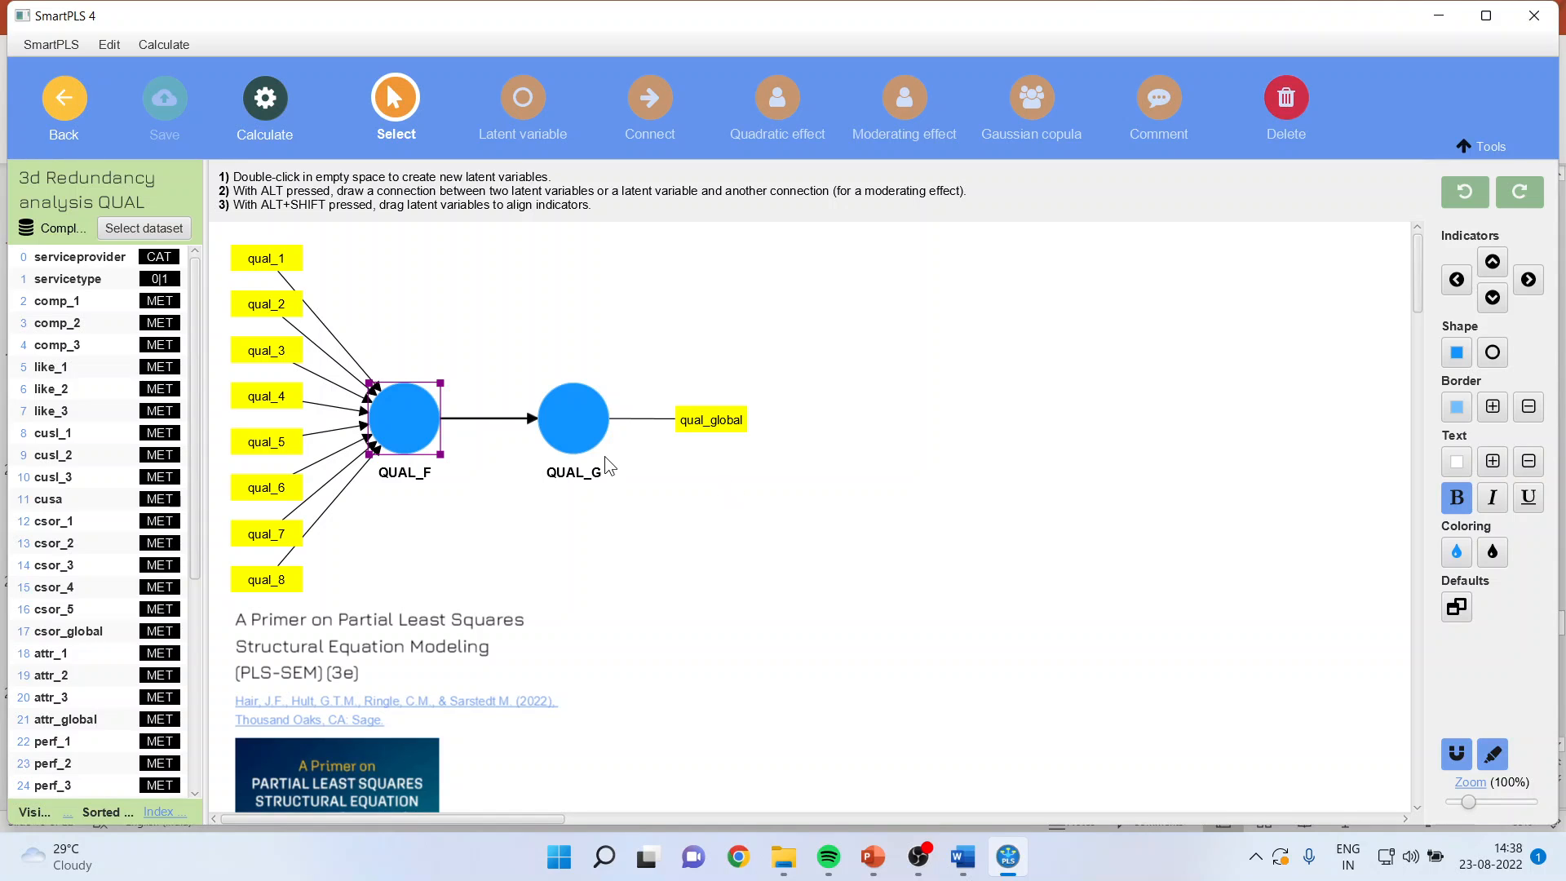
pyautogui.click(571, 427)
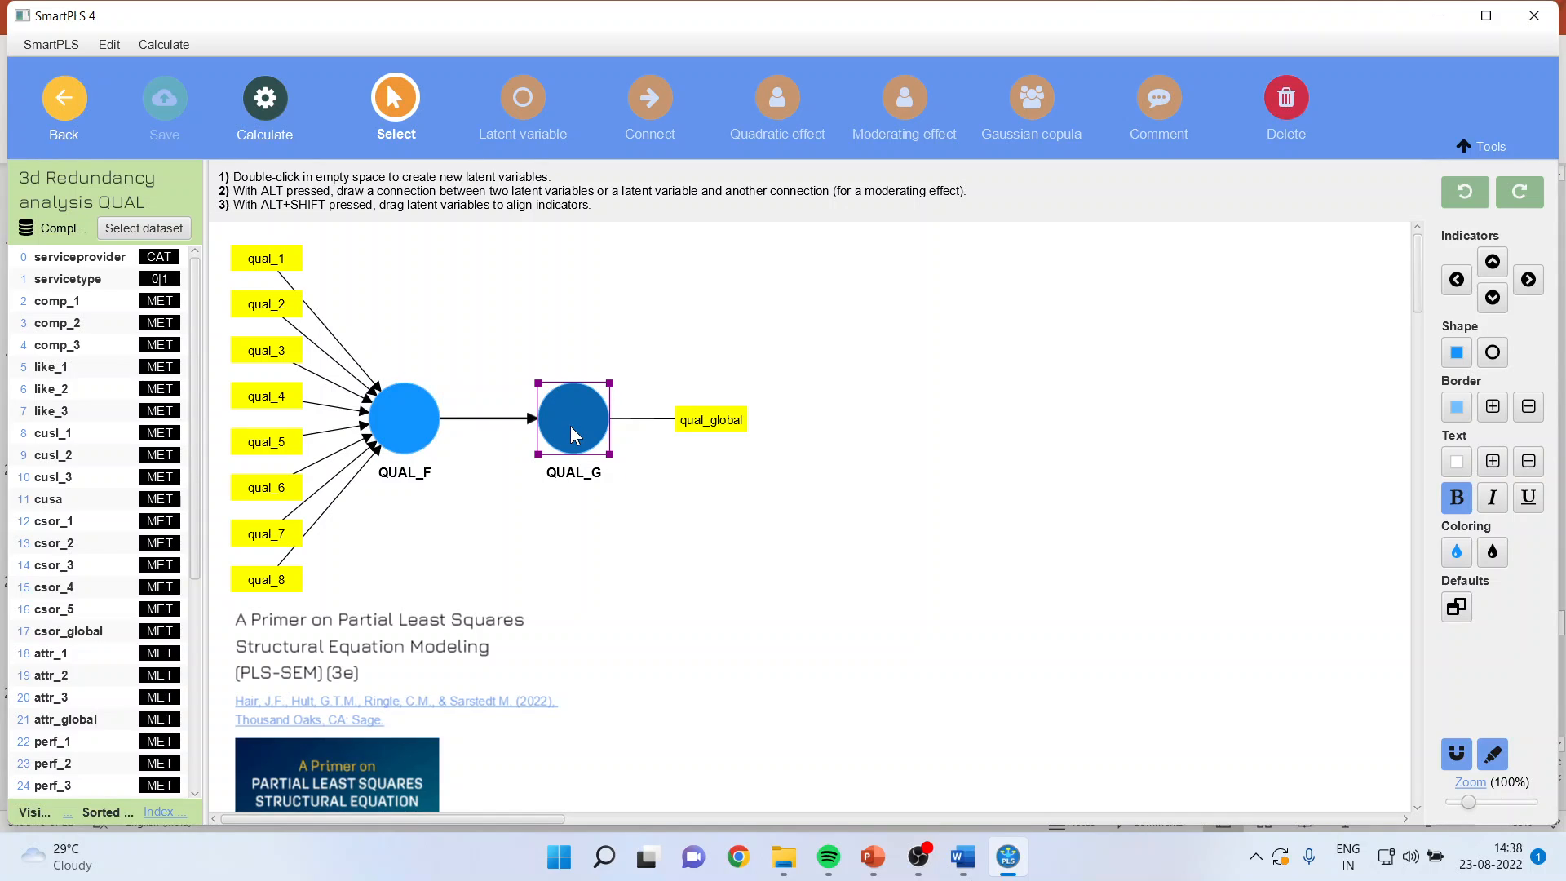
# Step: Run bootstrapping on the QUAL model with 1000 subsamples and display path coefficients and p values for the inner model
pyautogui.click(265, 98)
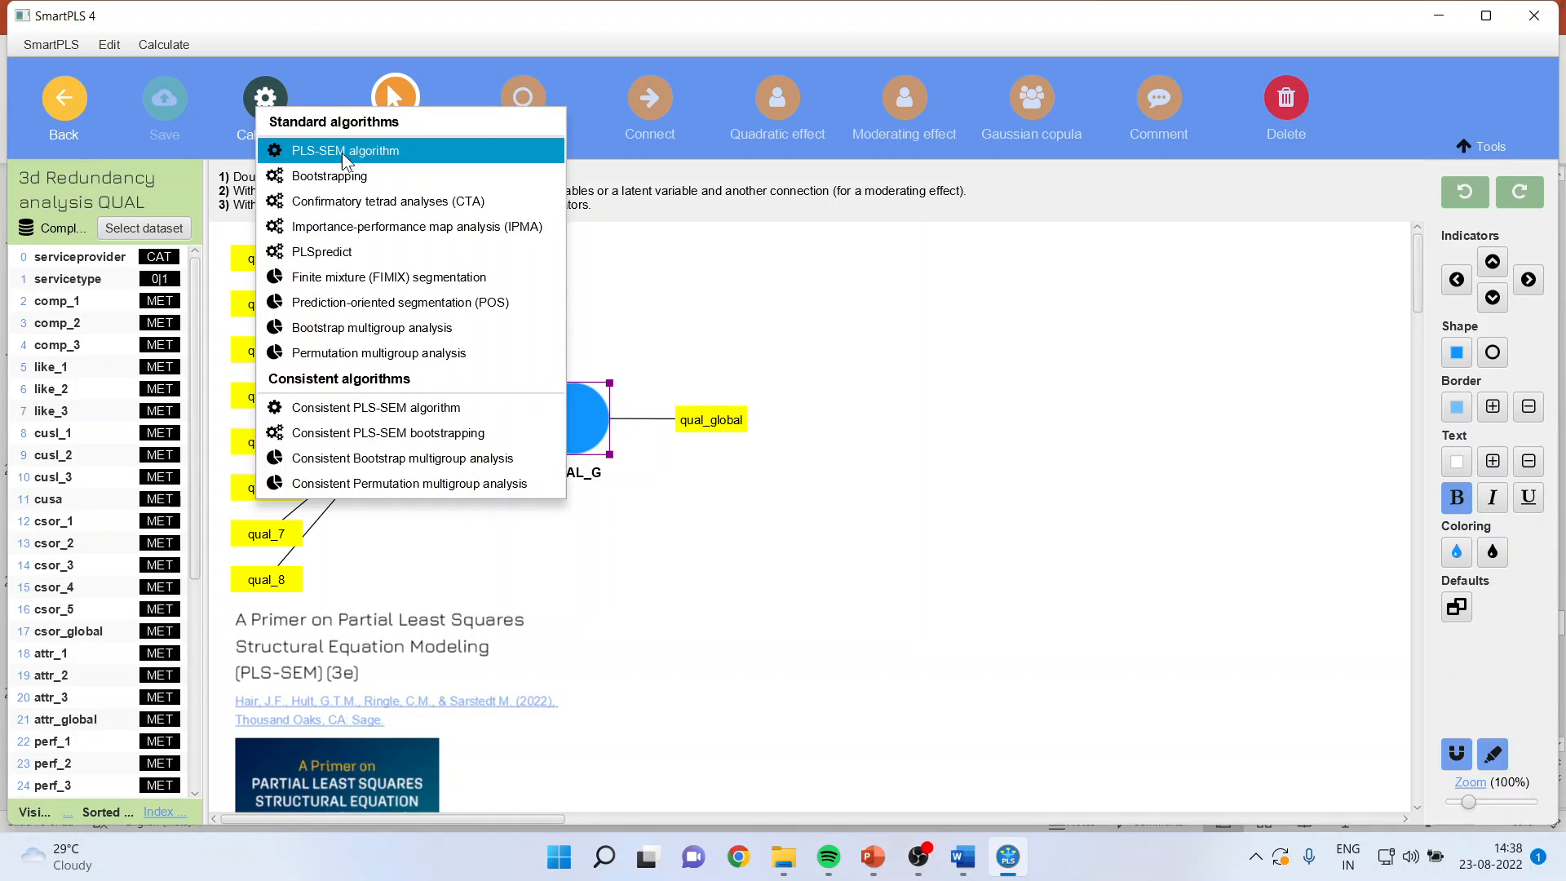
pyautogui.click(364, 175)
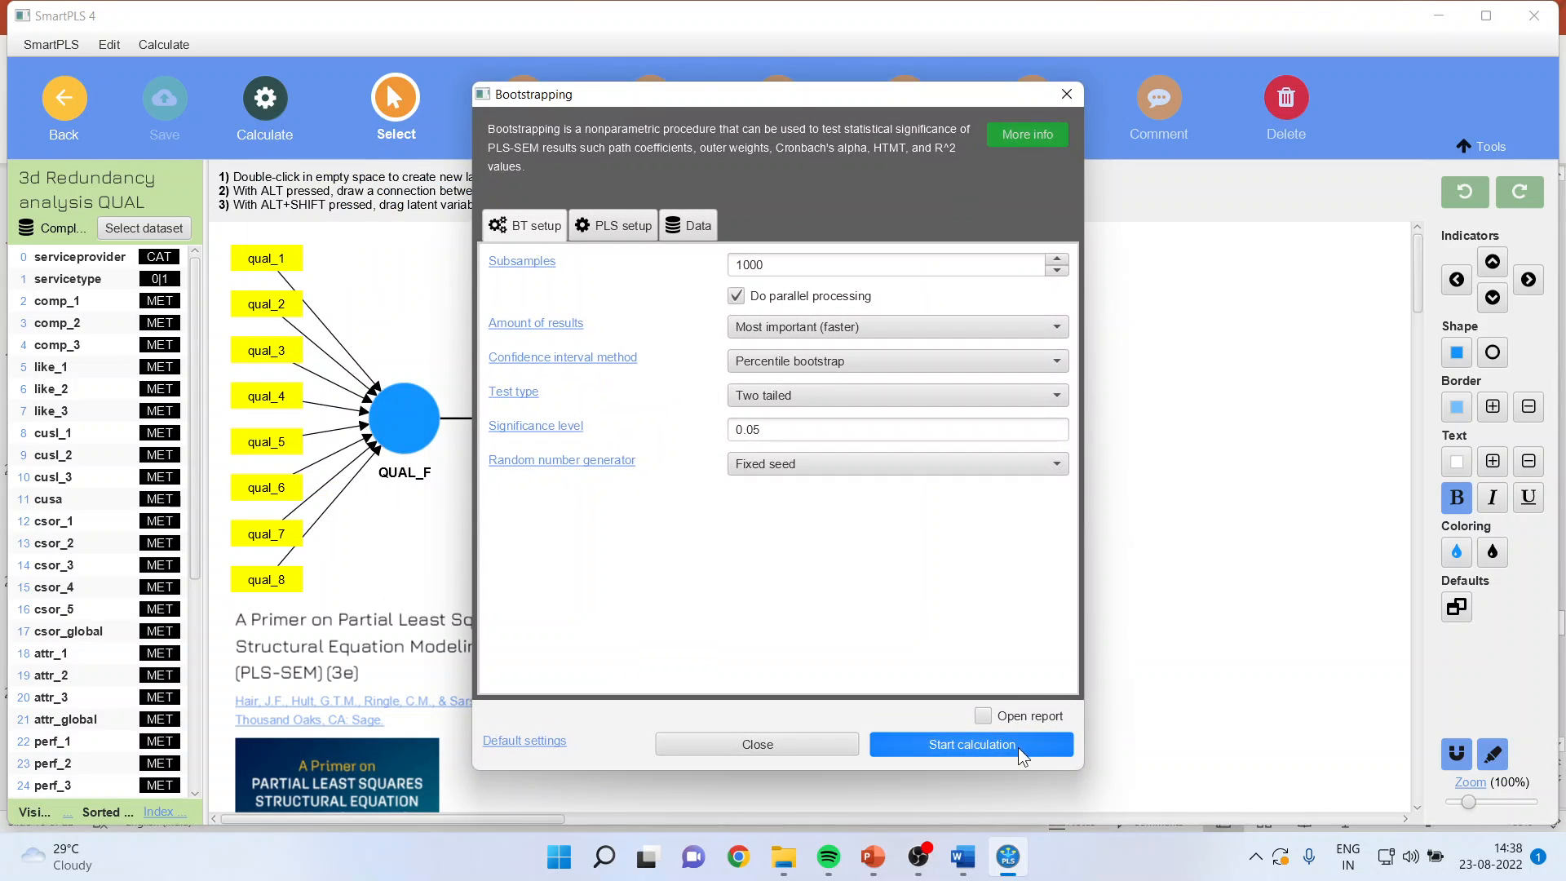
pyautogui.click(1002, 750)
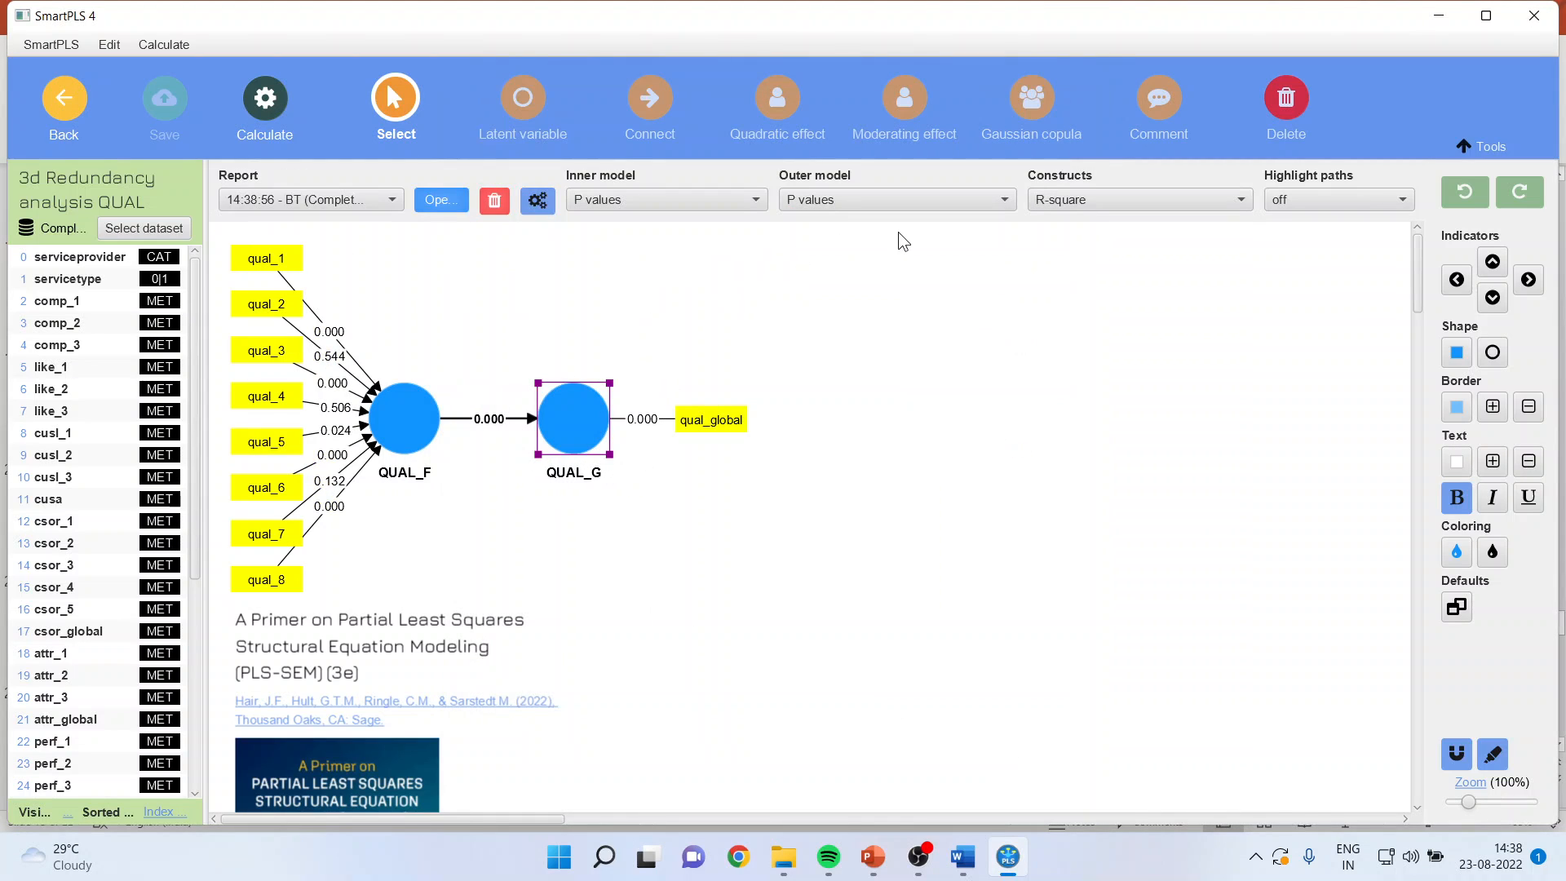
pyautogui.click(755, 199)
pyautogui.click(667, 267)
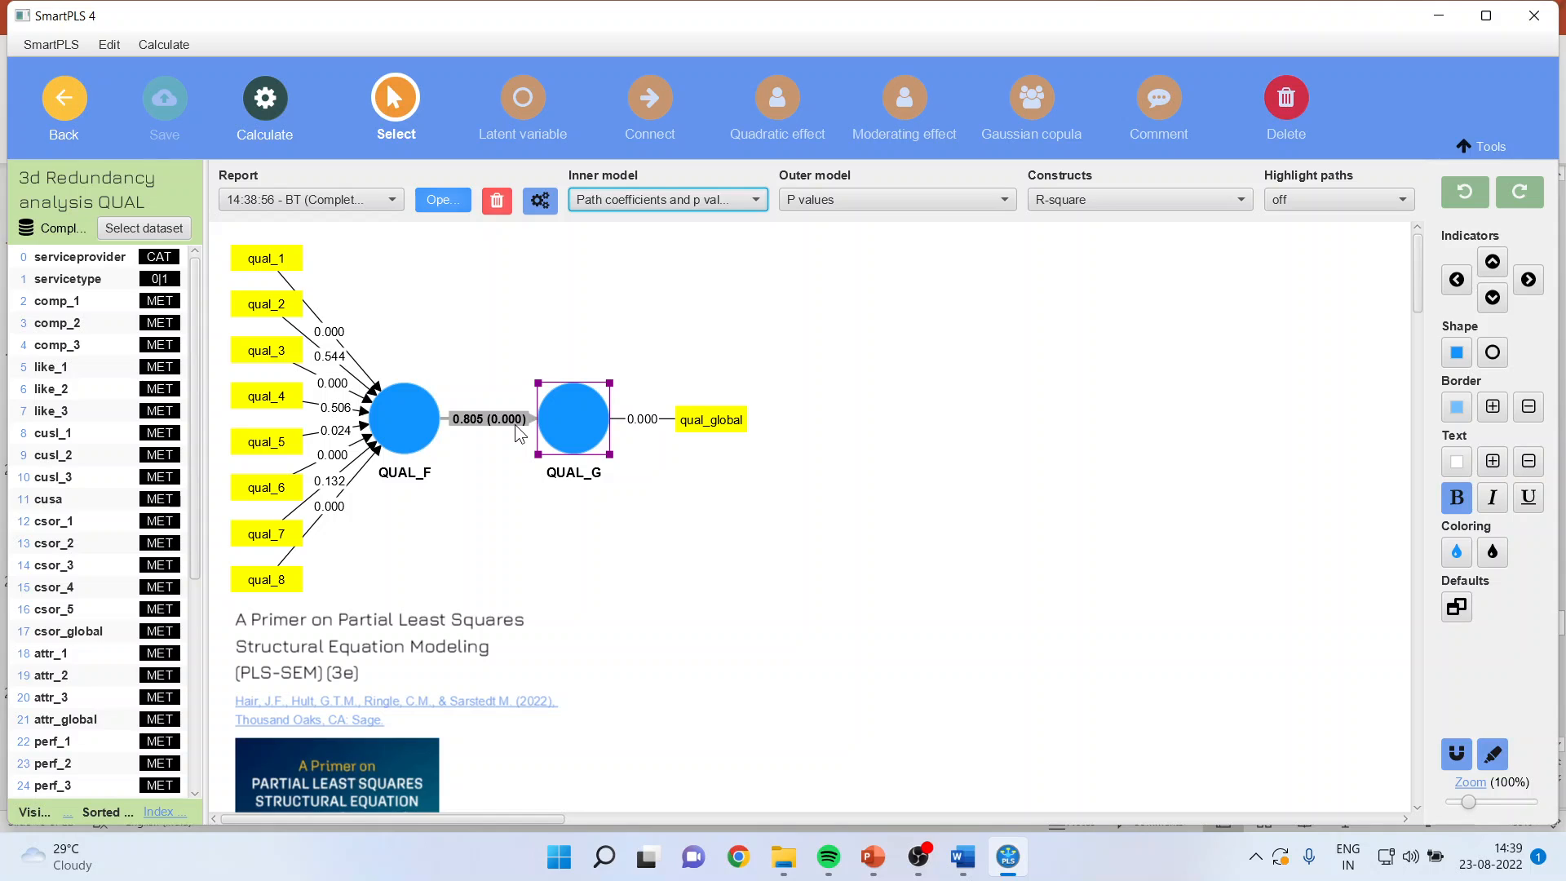
# Step: Run the PLS-SEM algorithm on the QUAL model and examine the outer model VIF values in its report
pyautogui.click(281, 143)
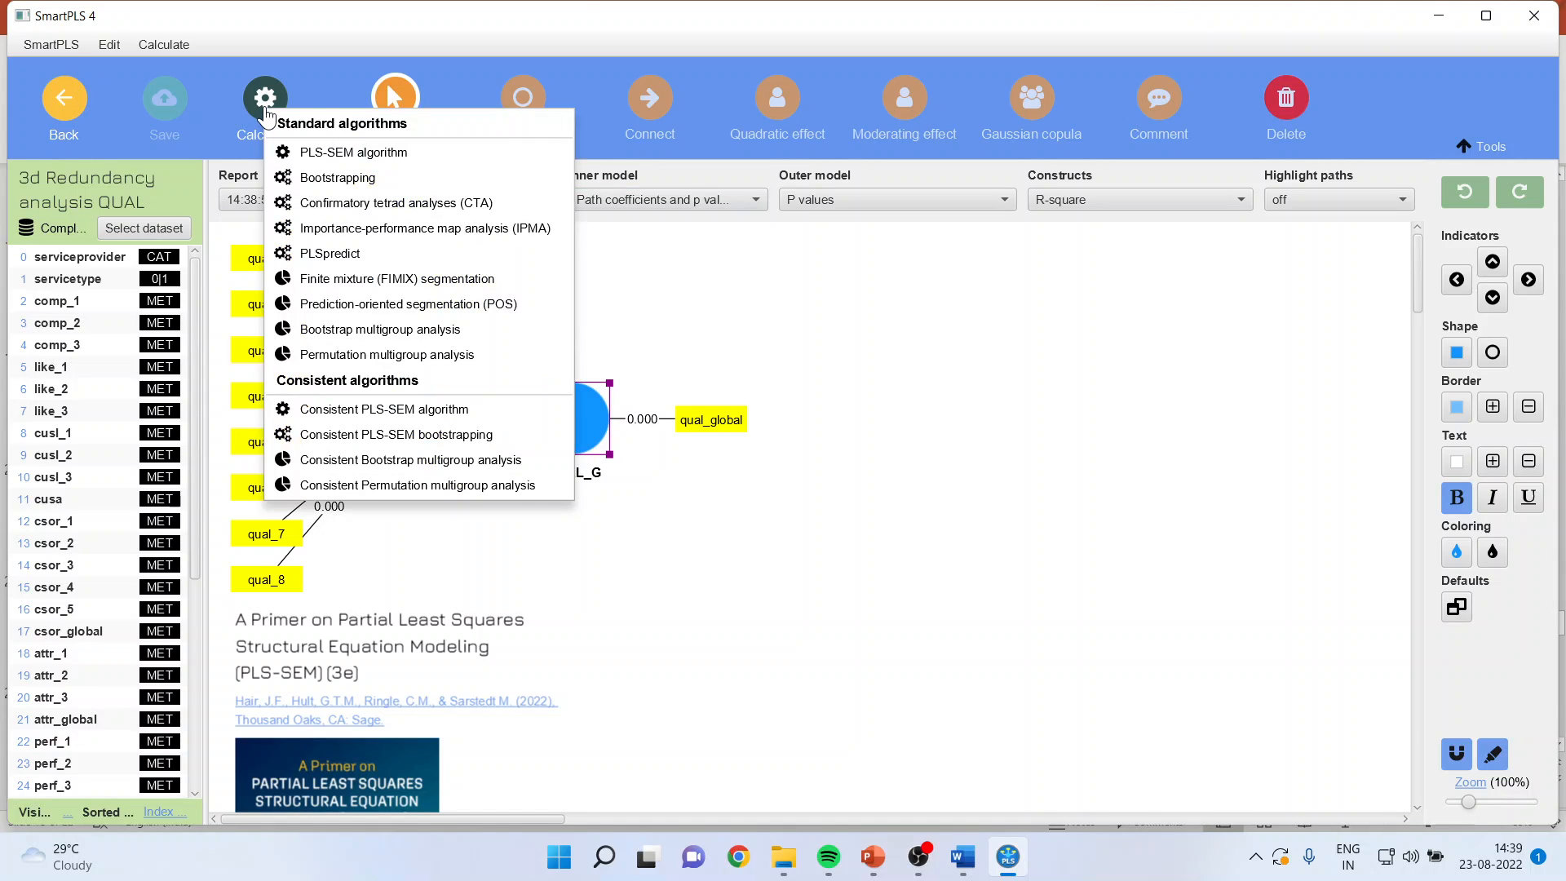
pyautogui.click(412, 155)
pyautogui.click(966, 742)
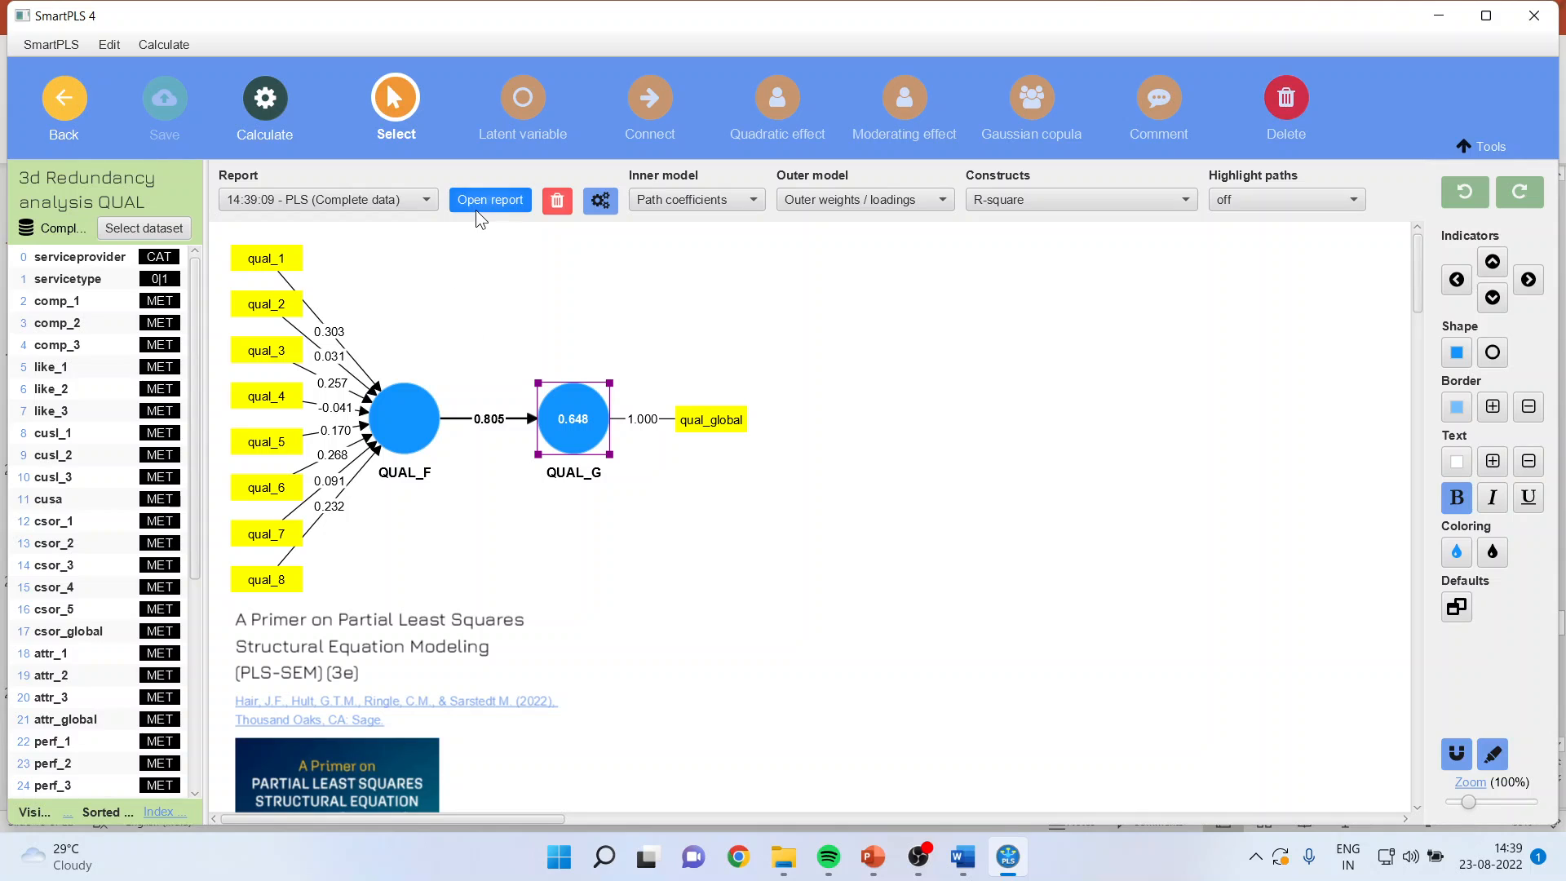
pyautogui.click(477, 203)
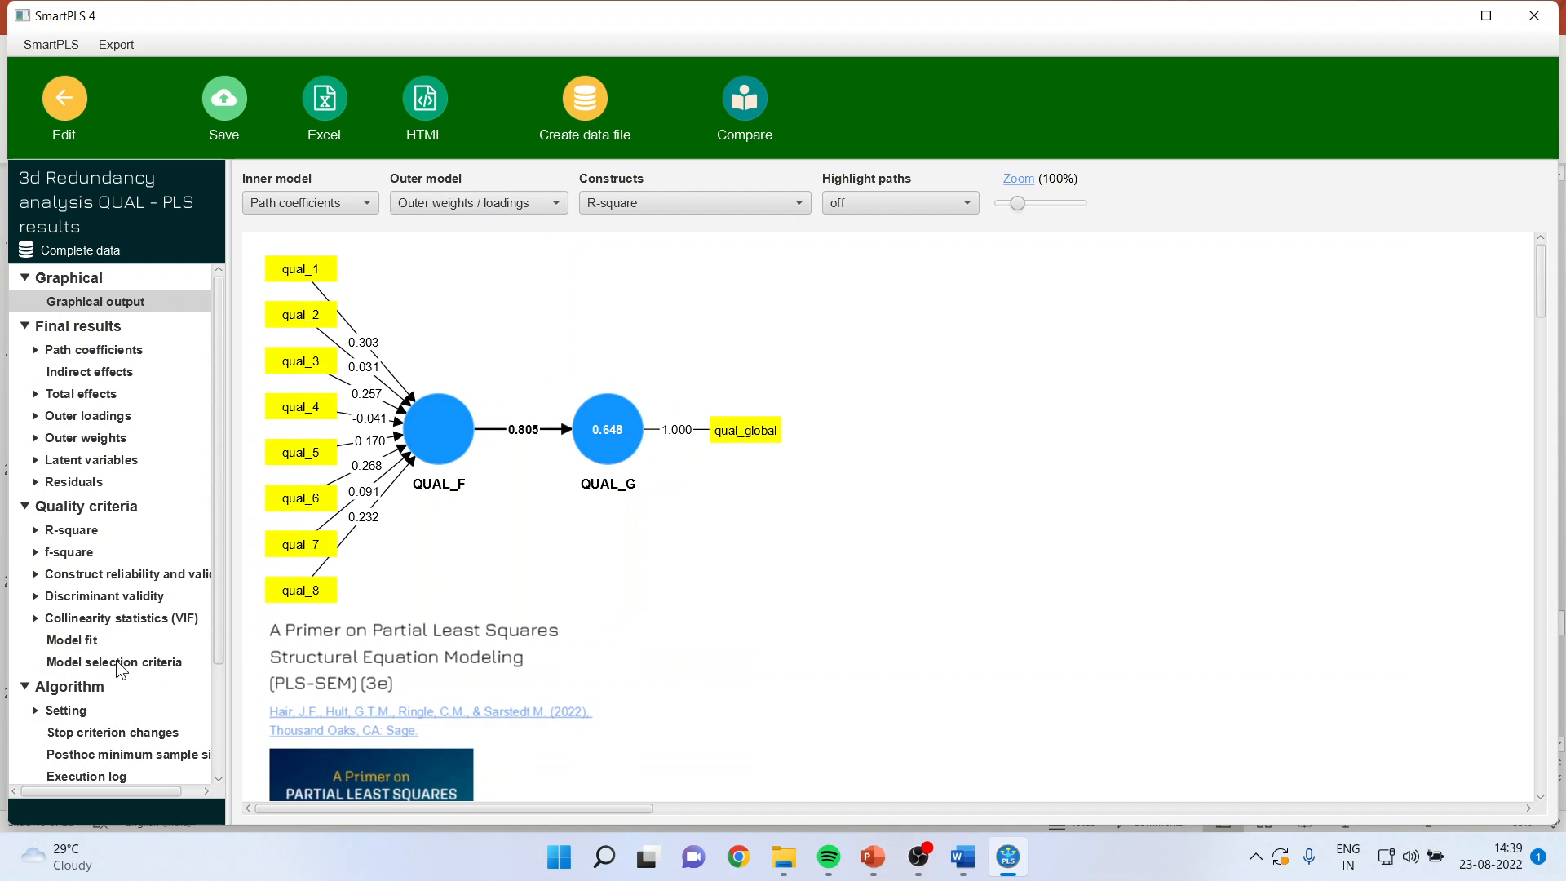
pyautogui.click(90, 618)
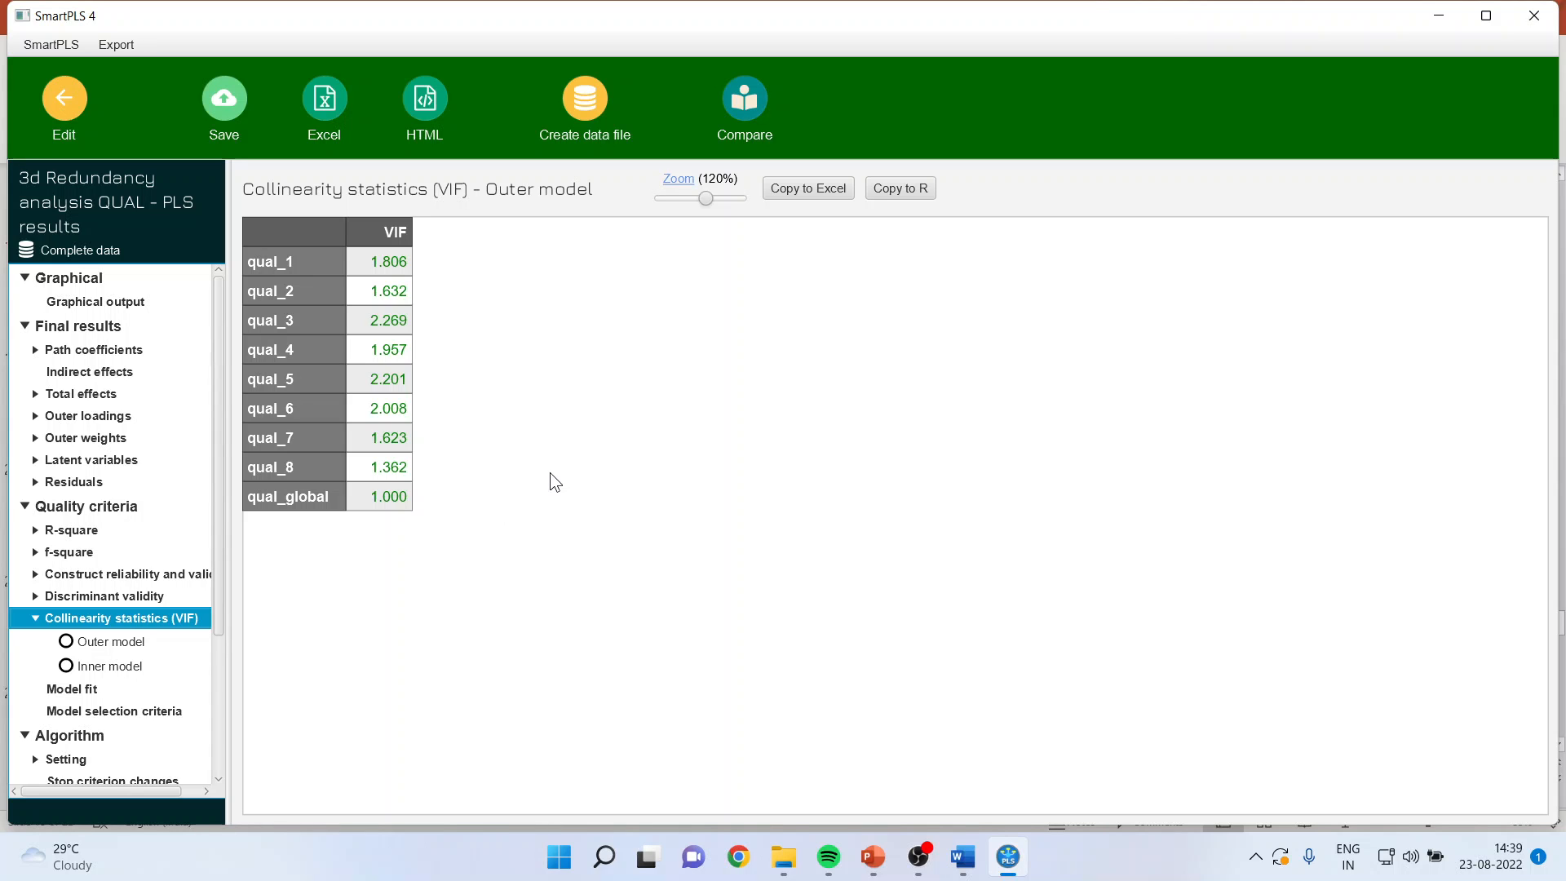
# Step: Return to the QUAL model, run bootstrapping again, and open the new bootstrapping report
pyautogui.click(64, 98)
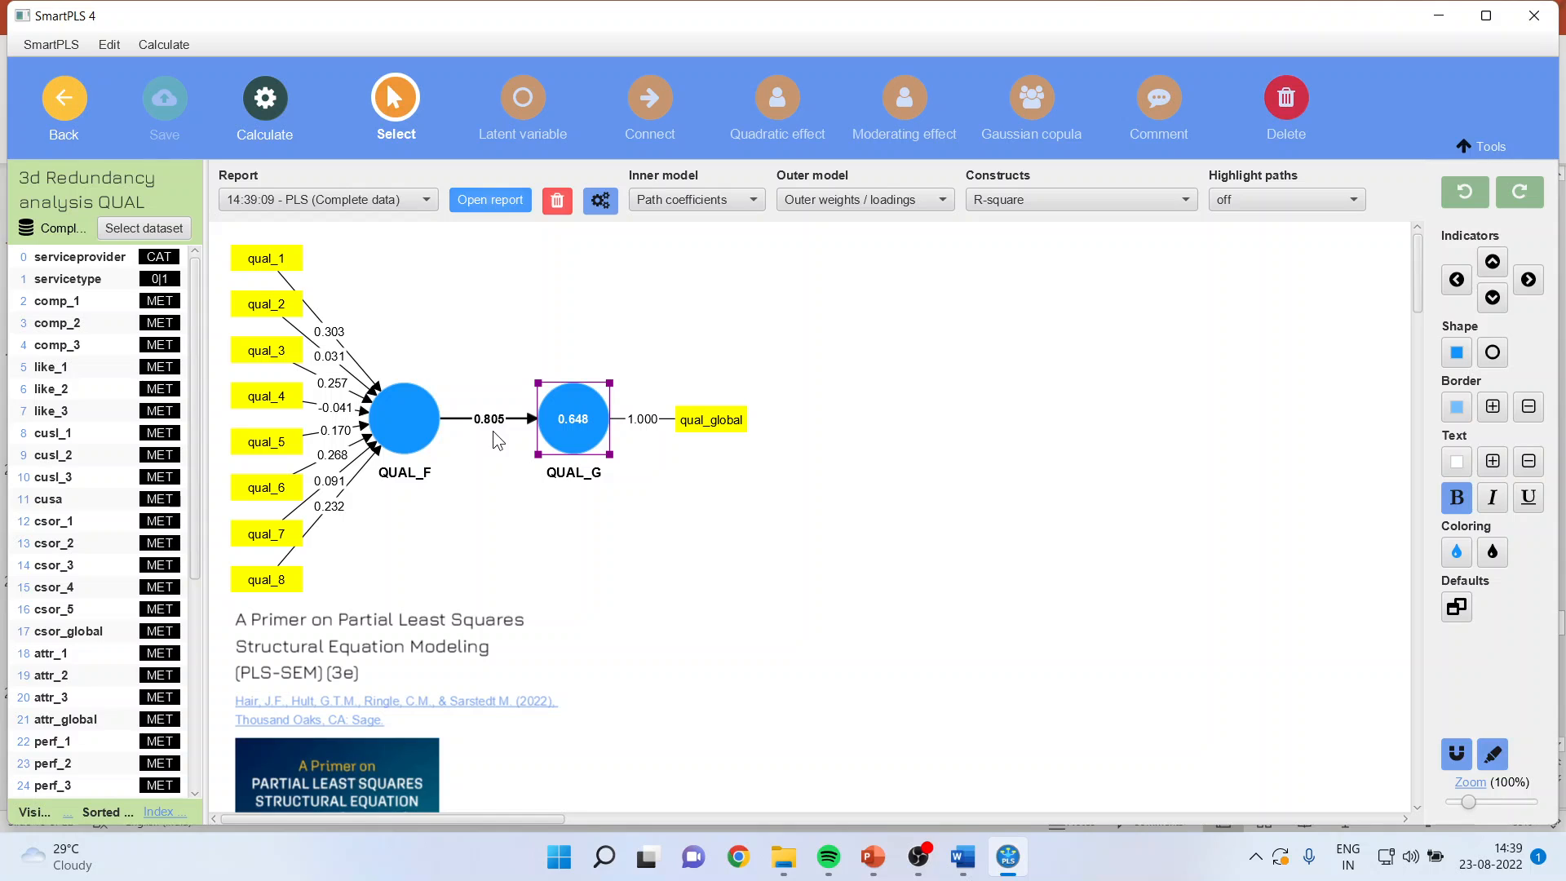
pyautogui.click(264, 104)
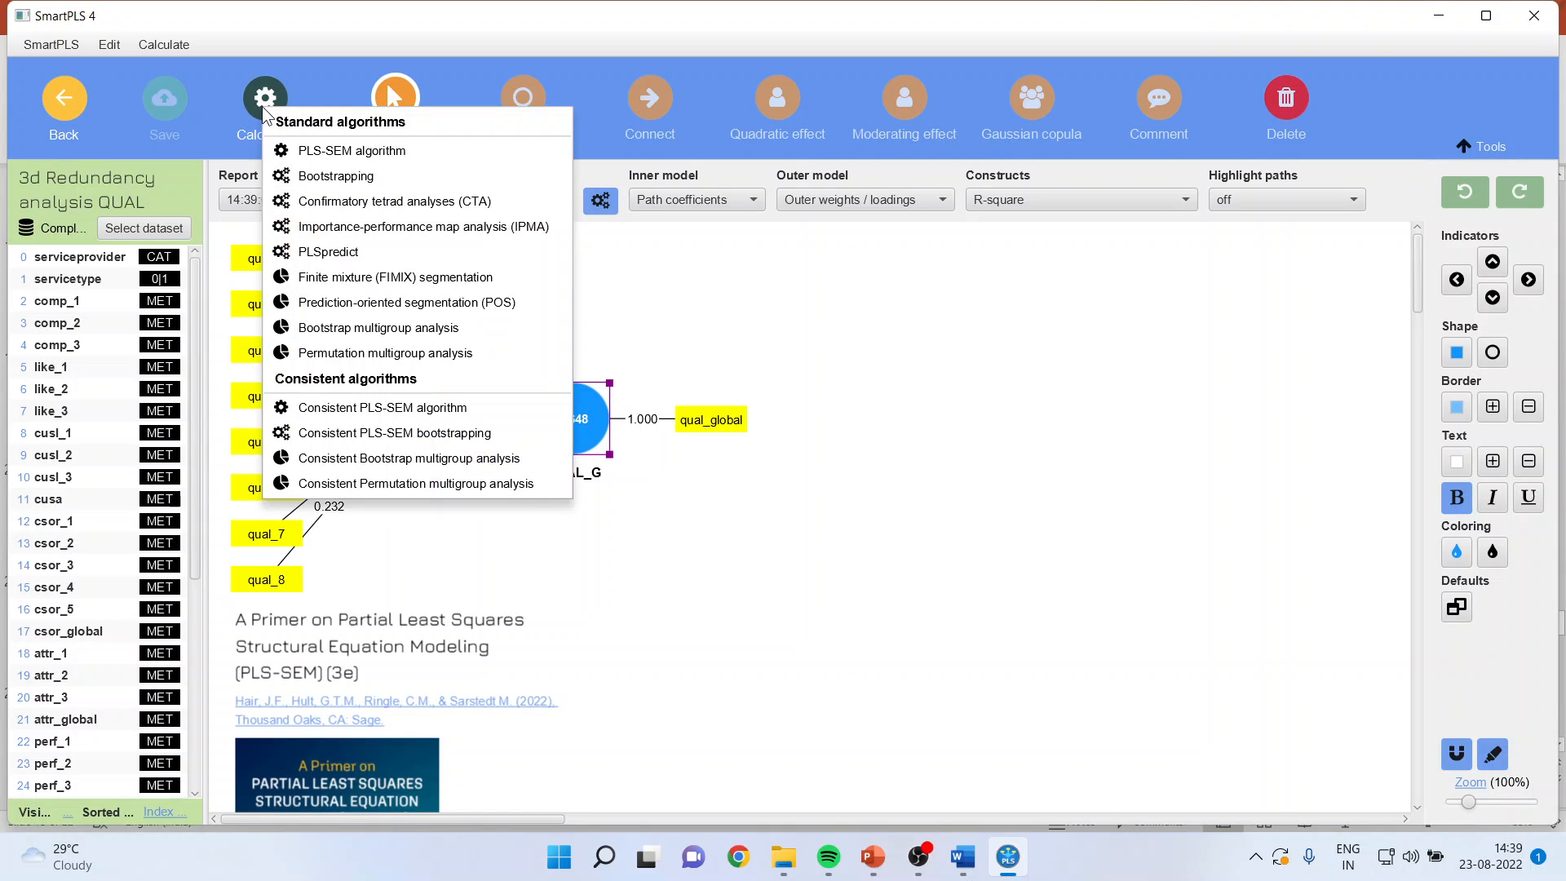
pyautogui.click(351, 176)
pyautogui.click(946, 747)
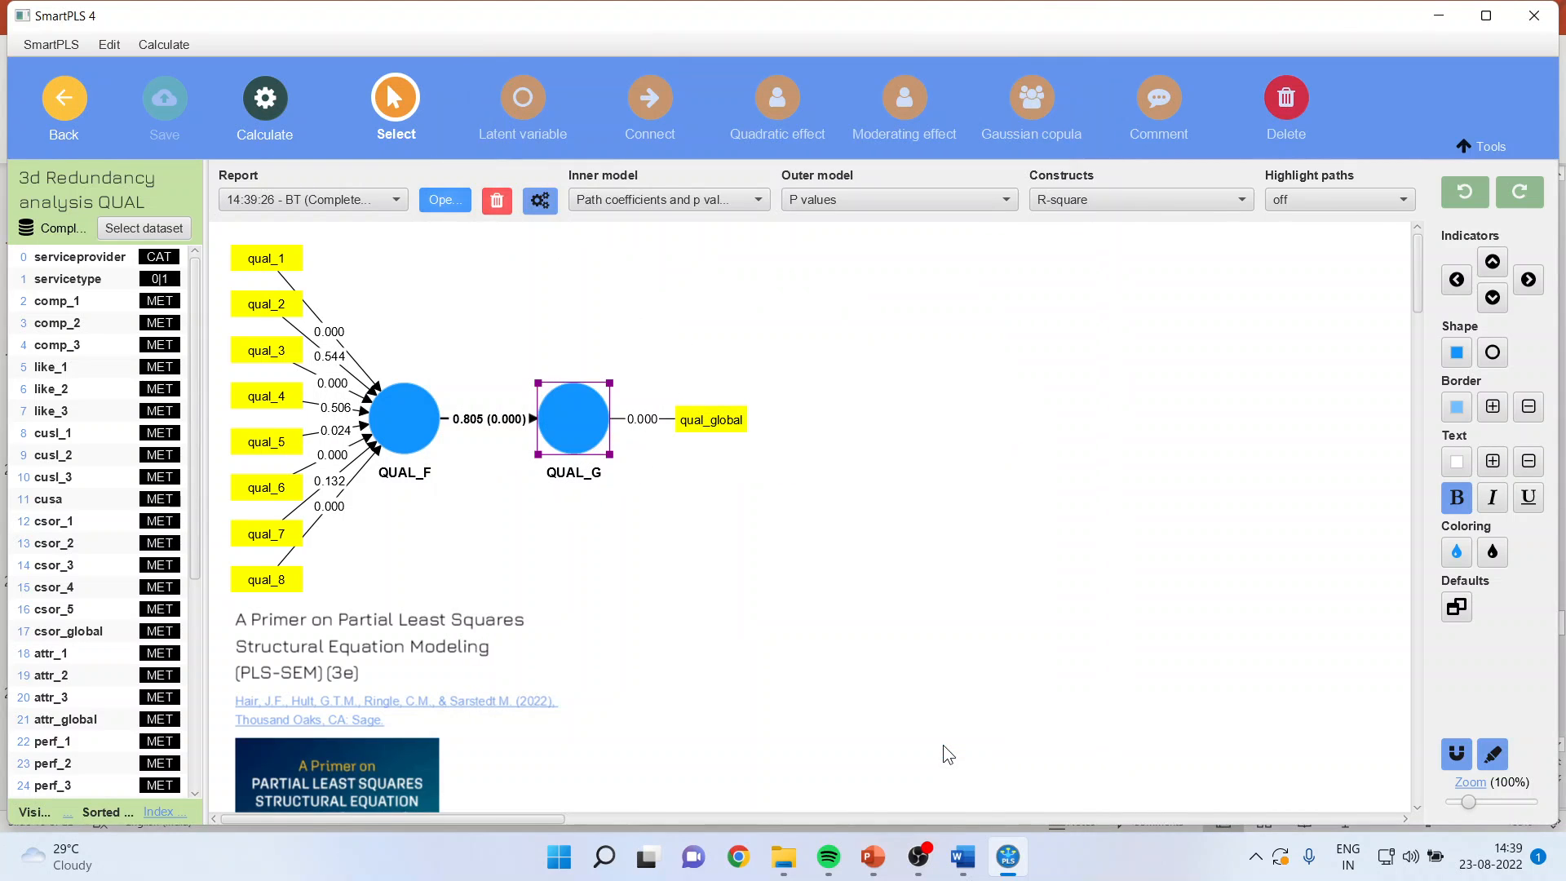
pyautogui.click(445, 199)
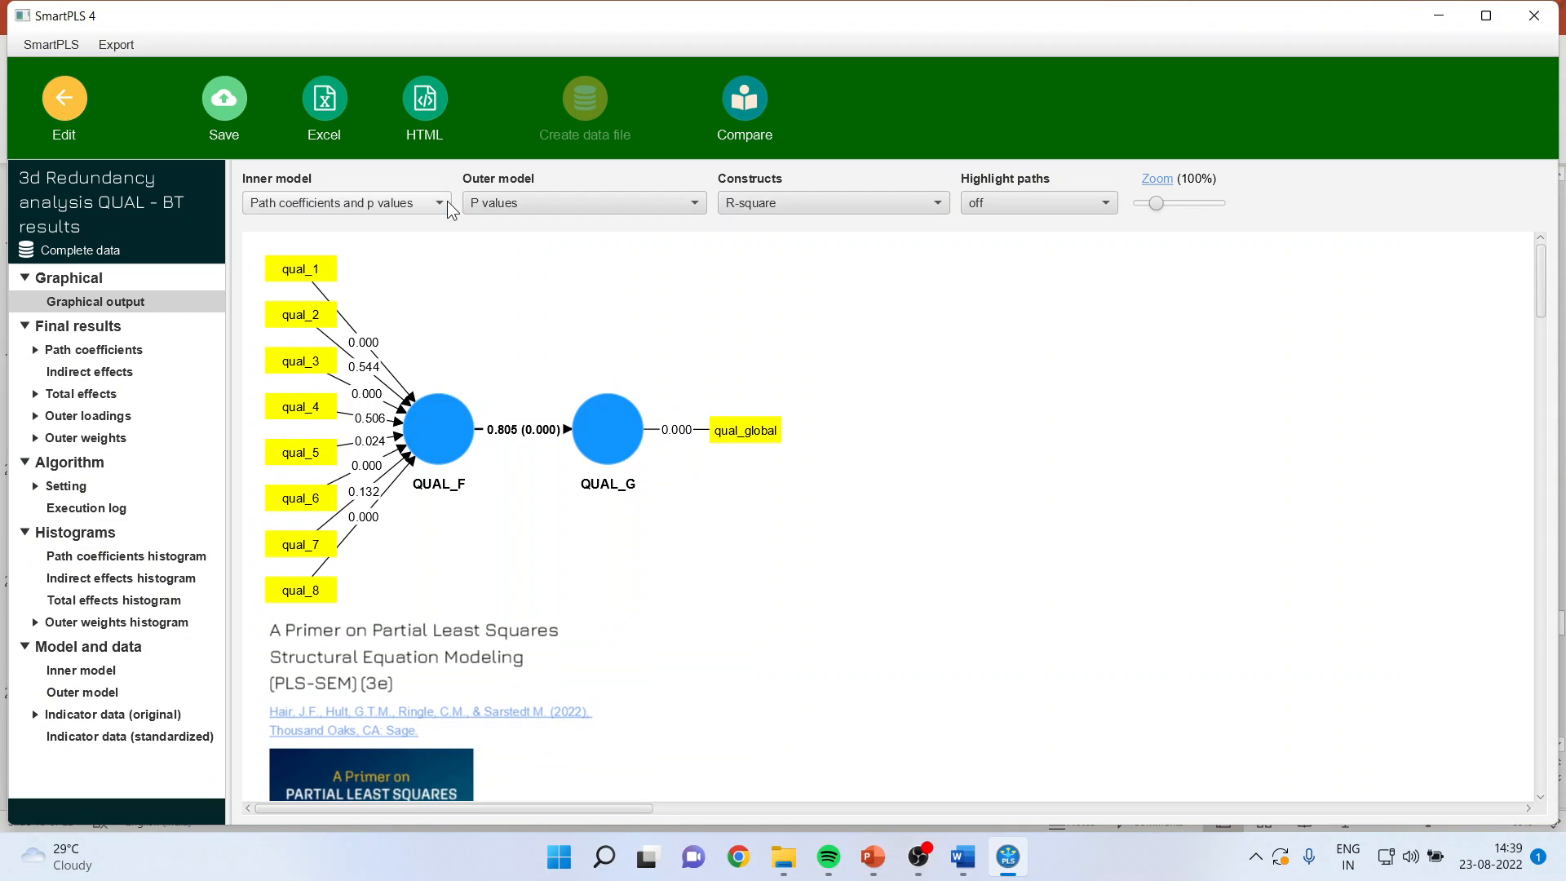
# Step: Examine the outer weights' p values in the QUAL bootstrapping report, singling out qual_2, qual_4 and qual_7
pyautogui.click(36, 437)
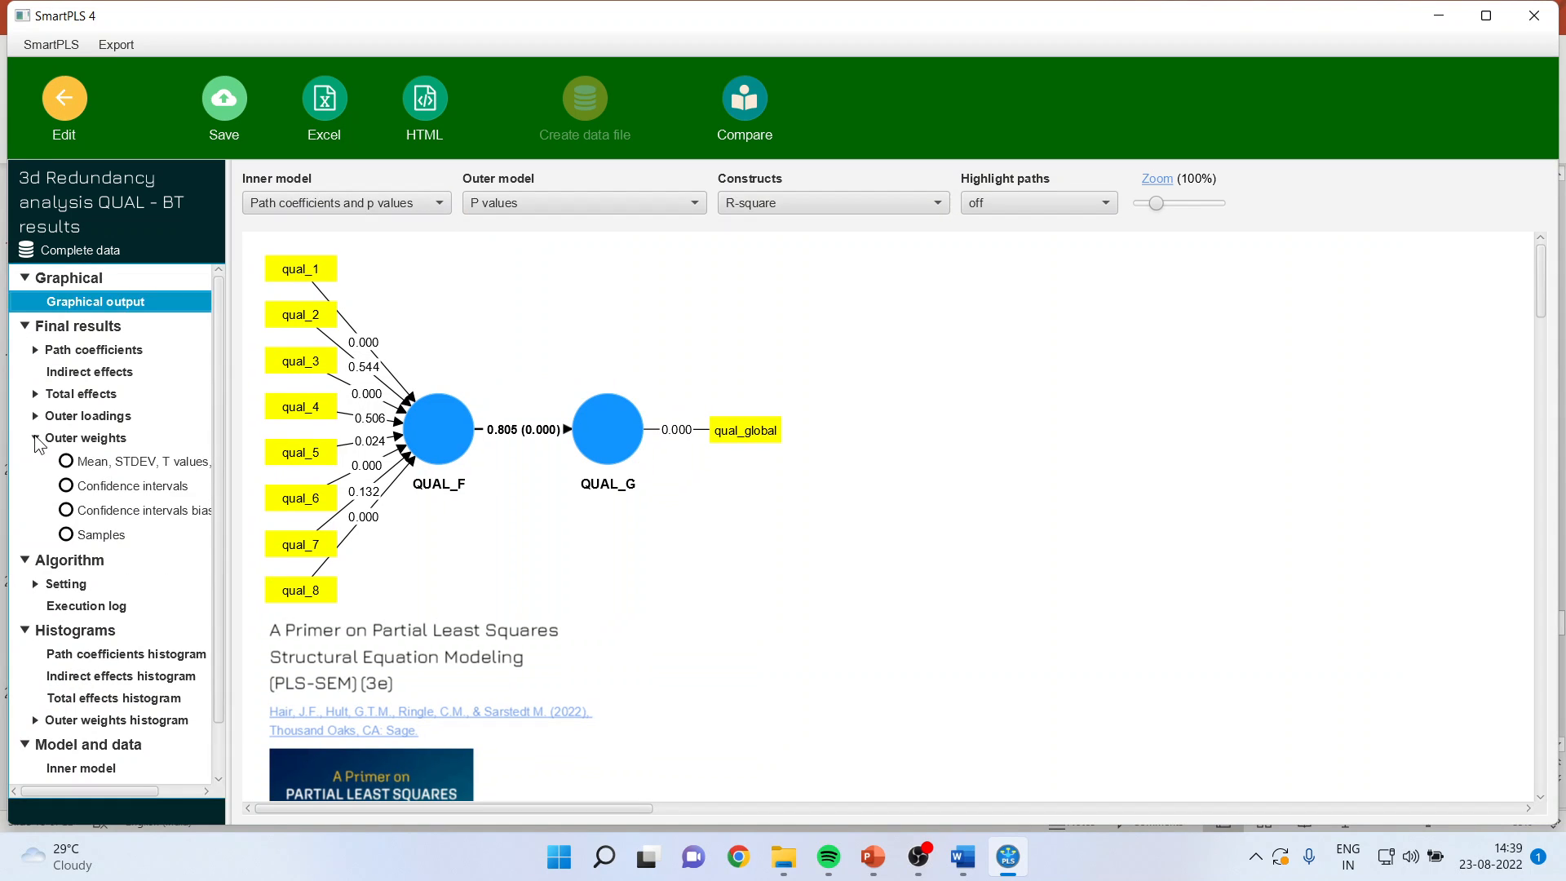
pyautogui.click(154, 463)
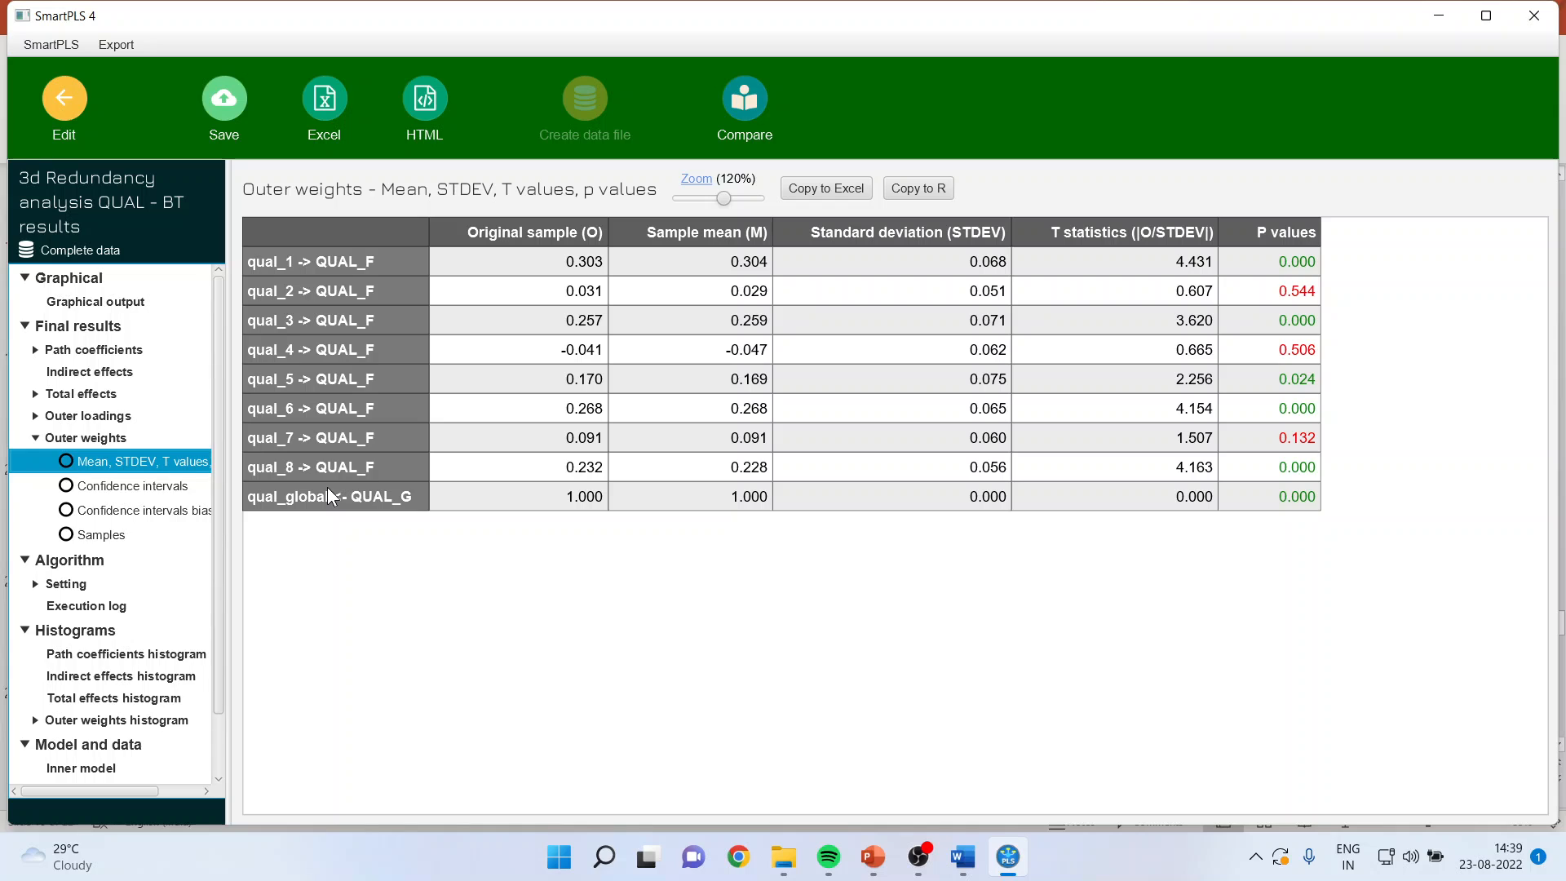
pyautogui.click(322, 290)
pyautogui.moveTo(322, 295); pyautogui.dragTo(1293, 293)
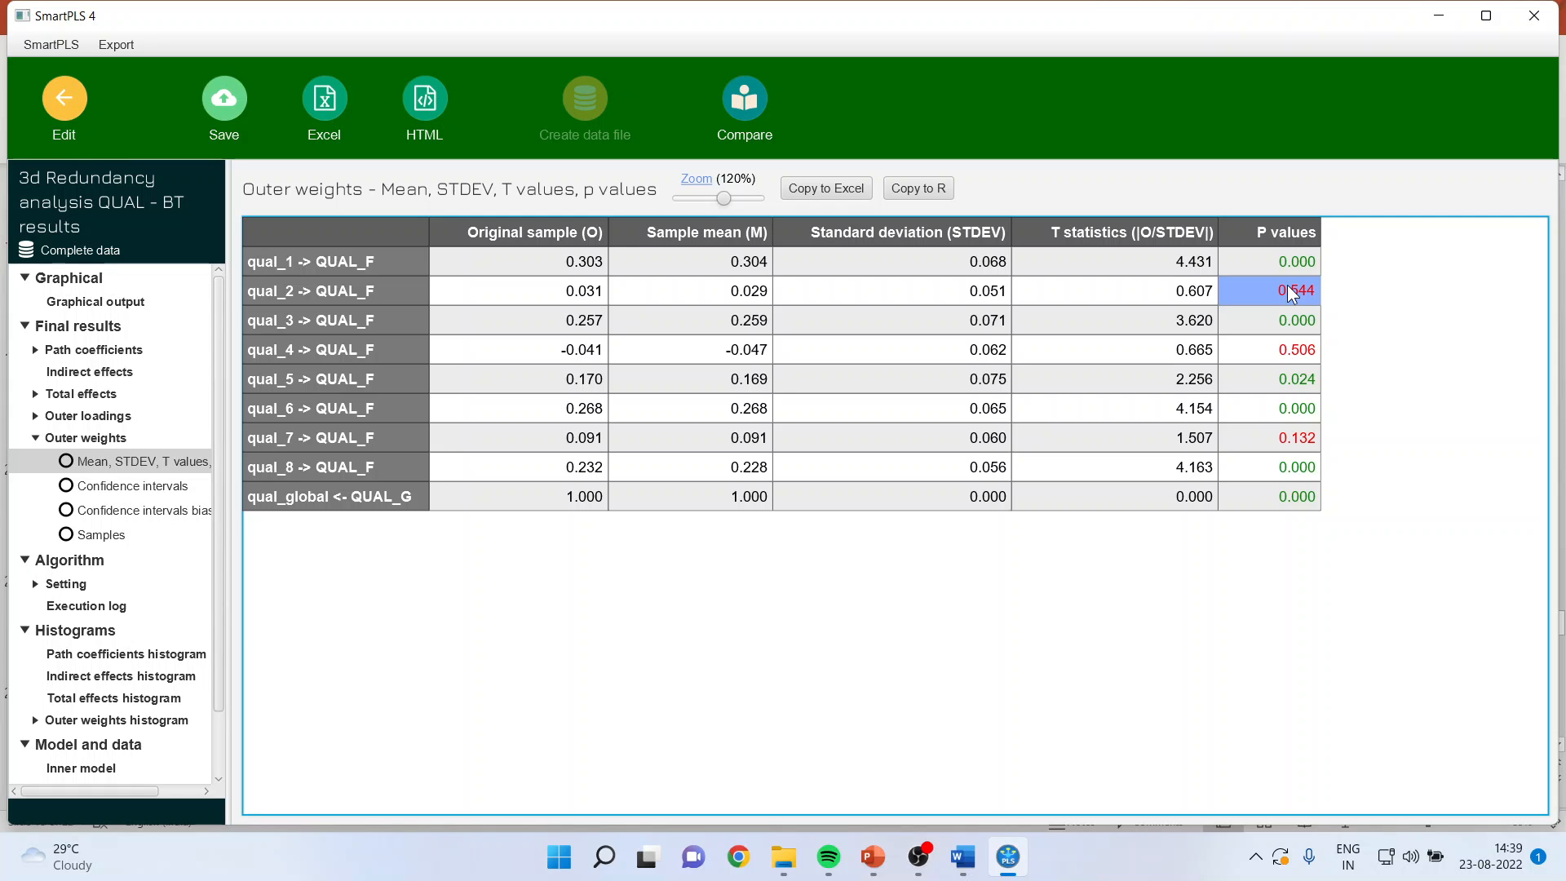
pyautogui.click(1283, 345)
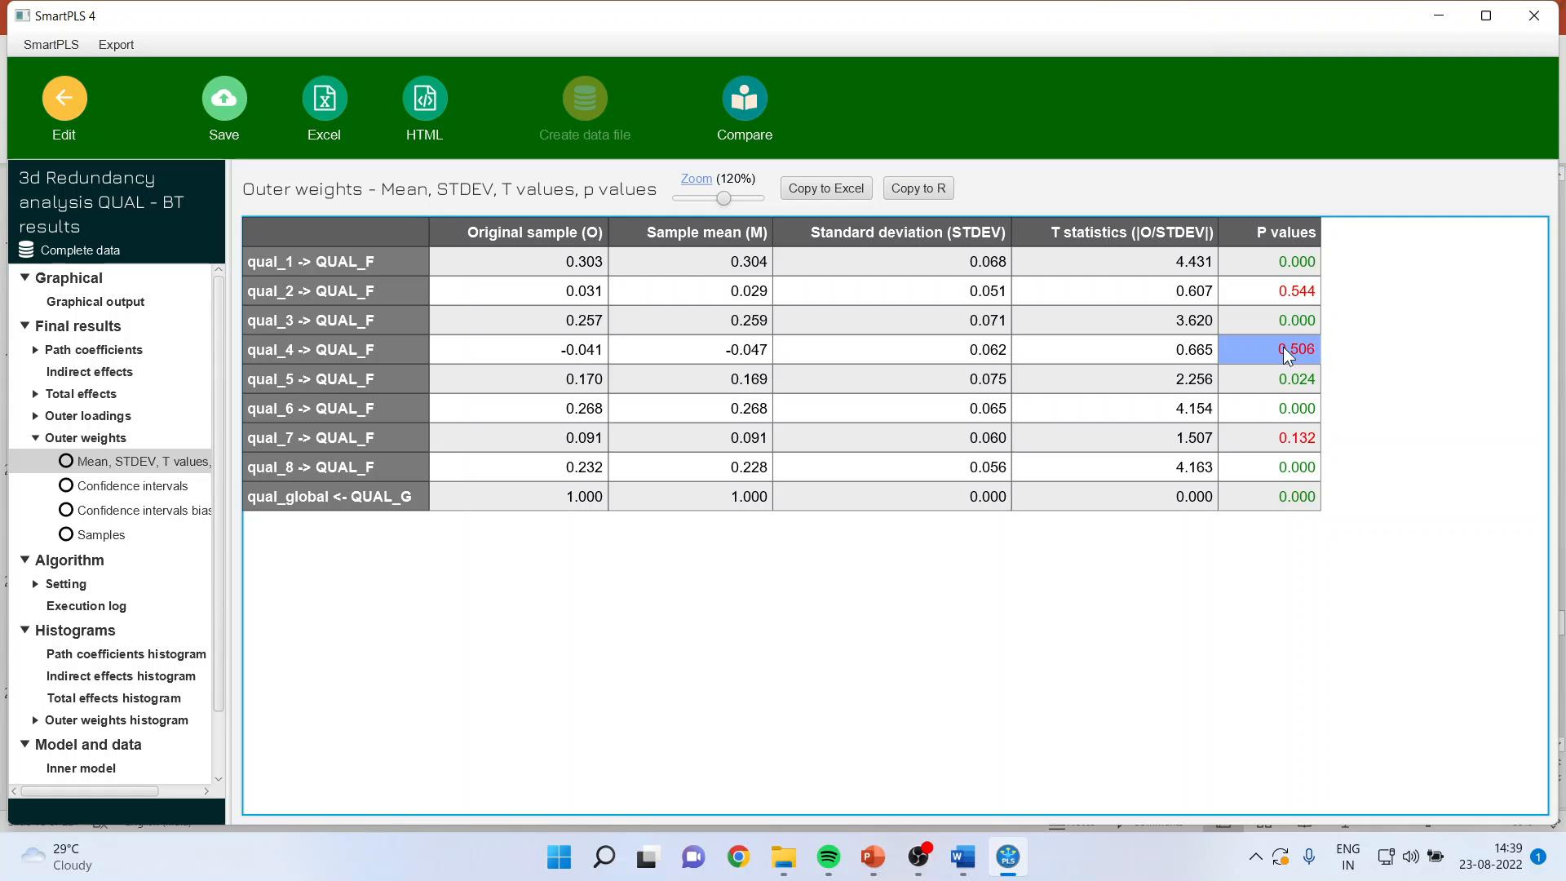
pyautogui.click(1280, 439)
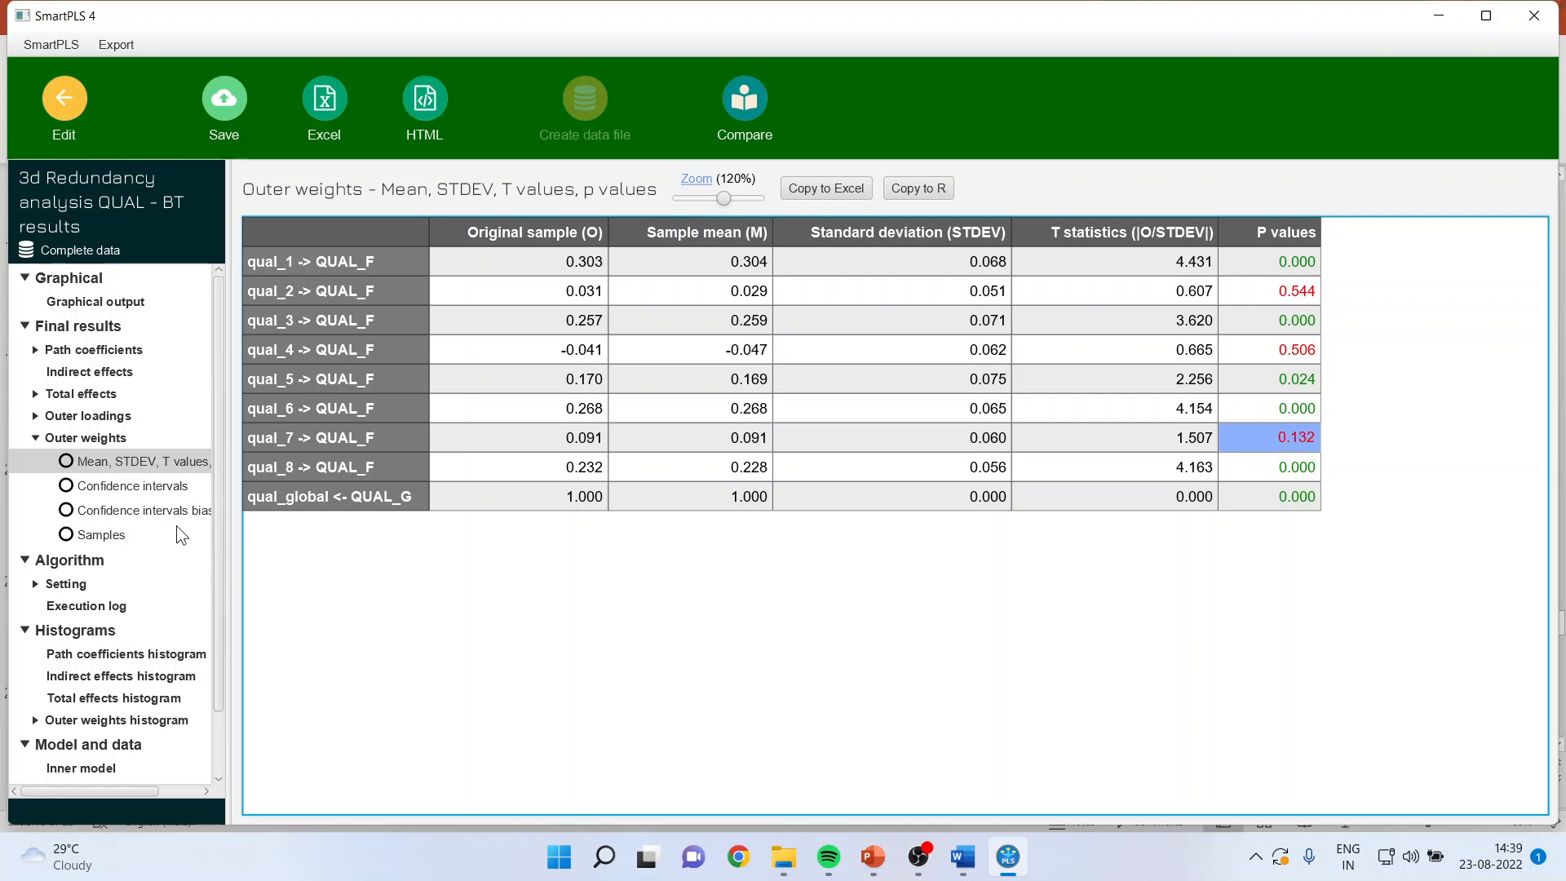
# Step: Examine the outer weights' 2.5% and 97.5% bias corrected confidence bounds for qual_2, qual_4 and qual_7
pyautogui.click(150, 512)
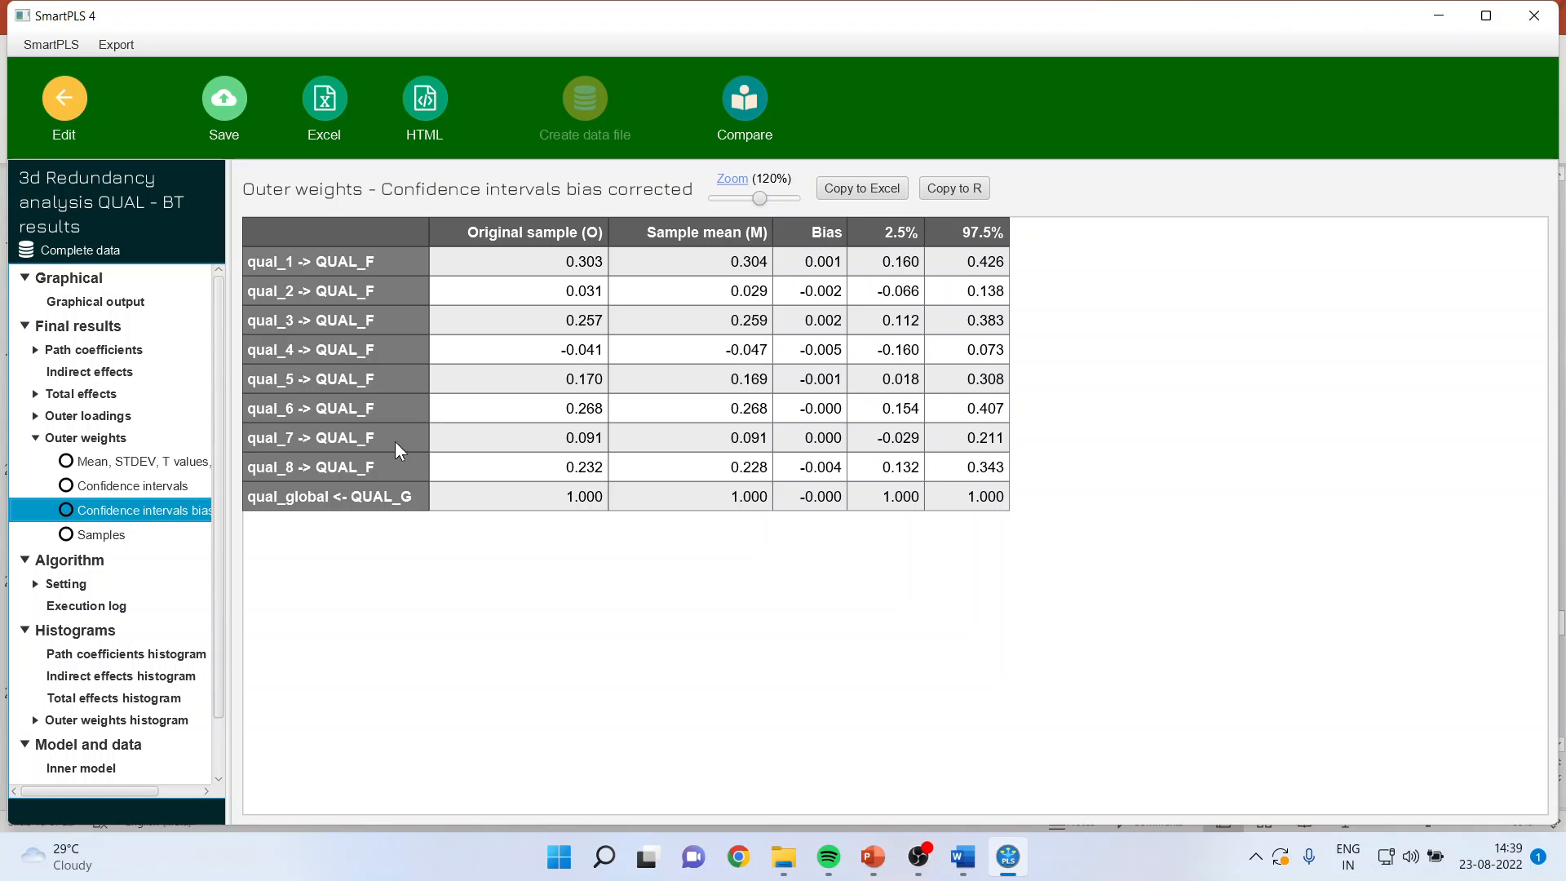
pyautogui.moveTo(888, 291); pyautogui.dragTo(1029, 300)
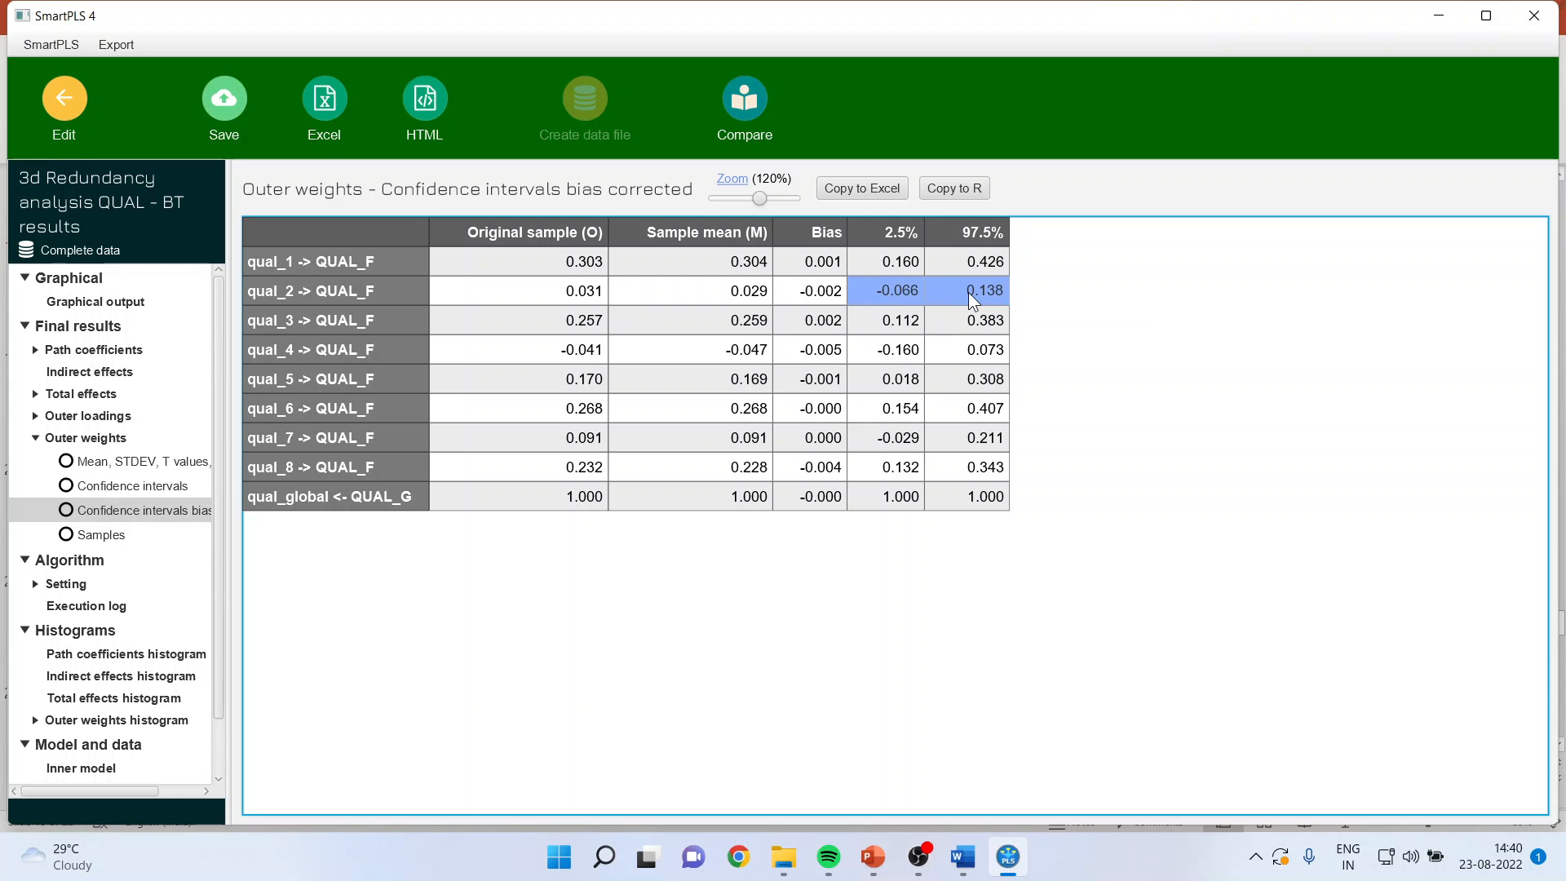
pyautogui.click(898, 354)
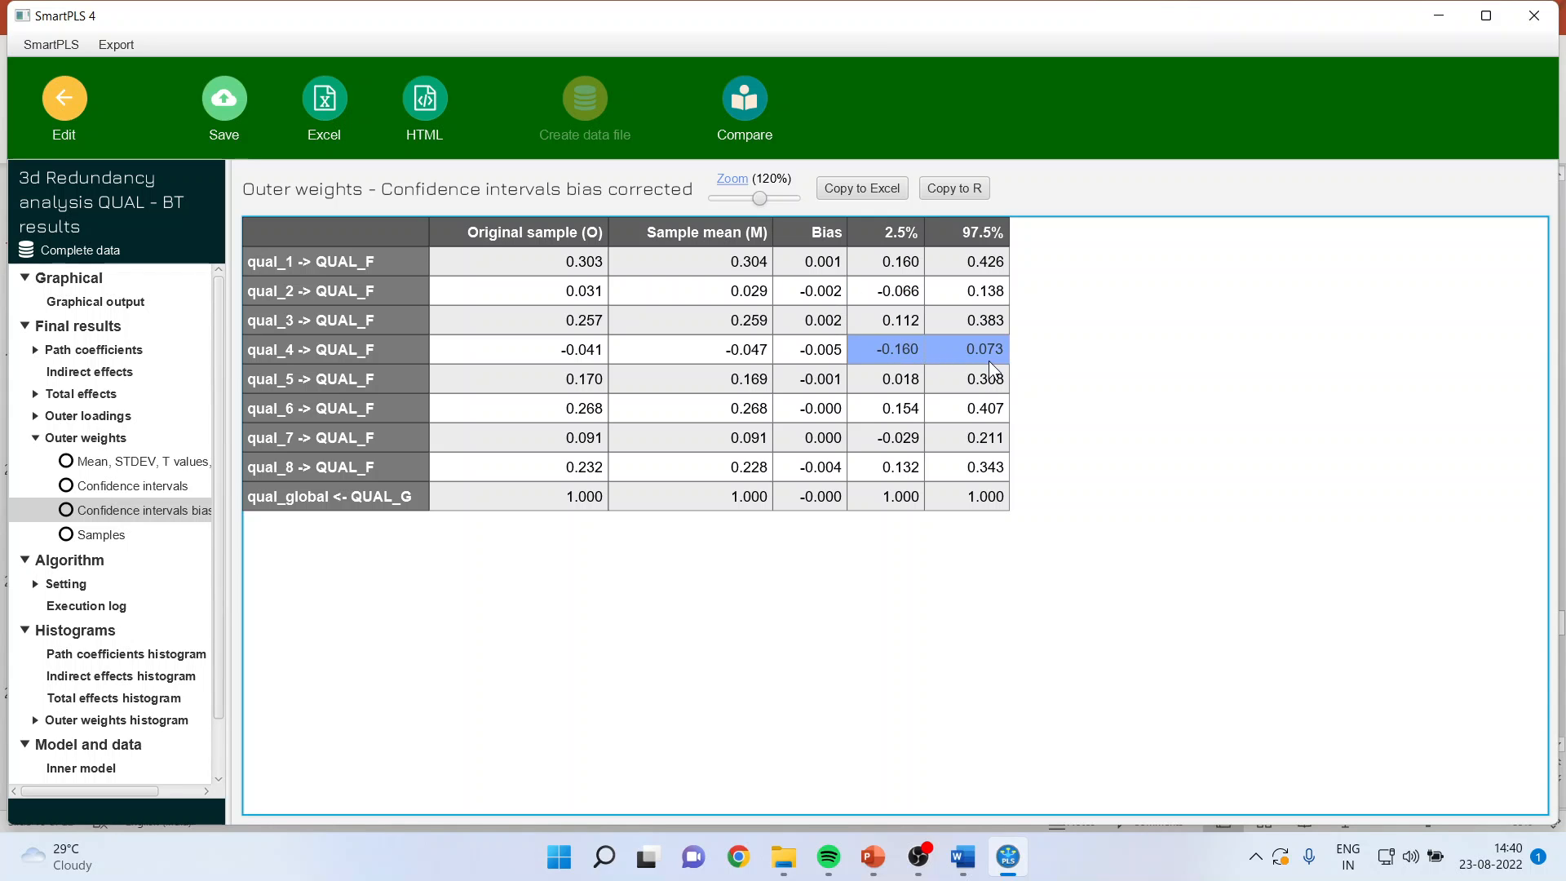
pyautogui.moveTo(988, 438); pyautogui.dragTo(900, 441)
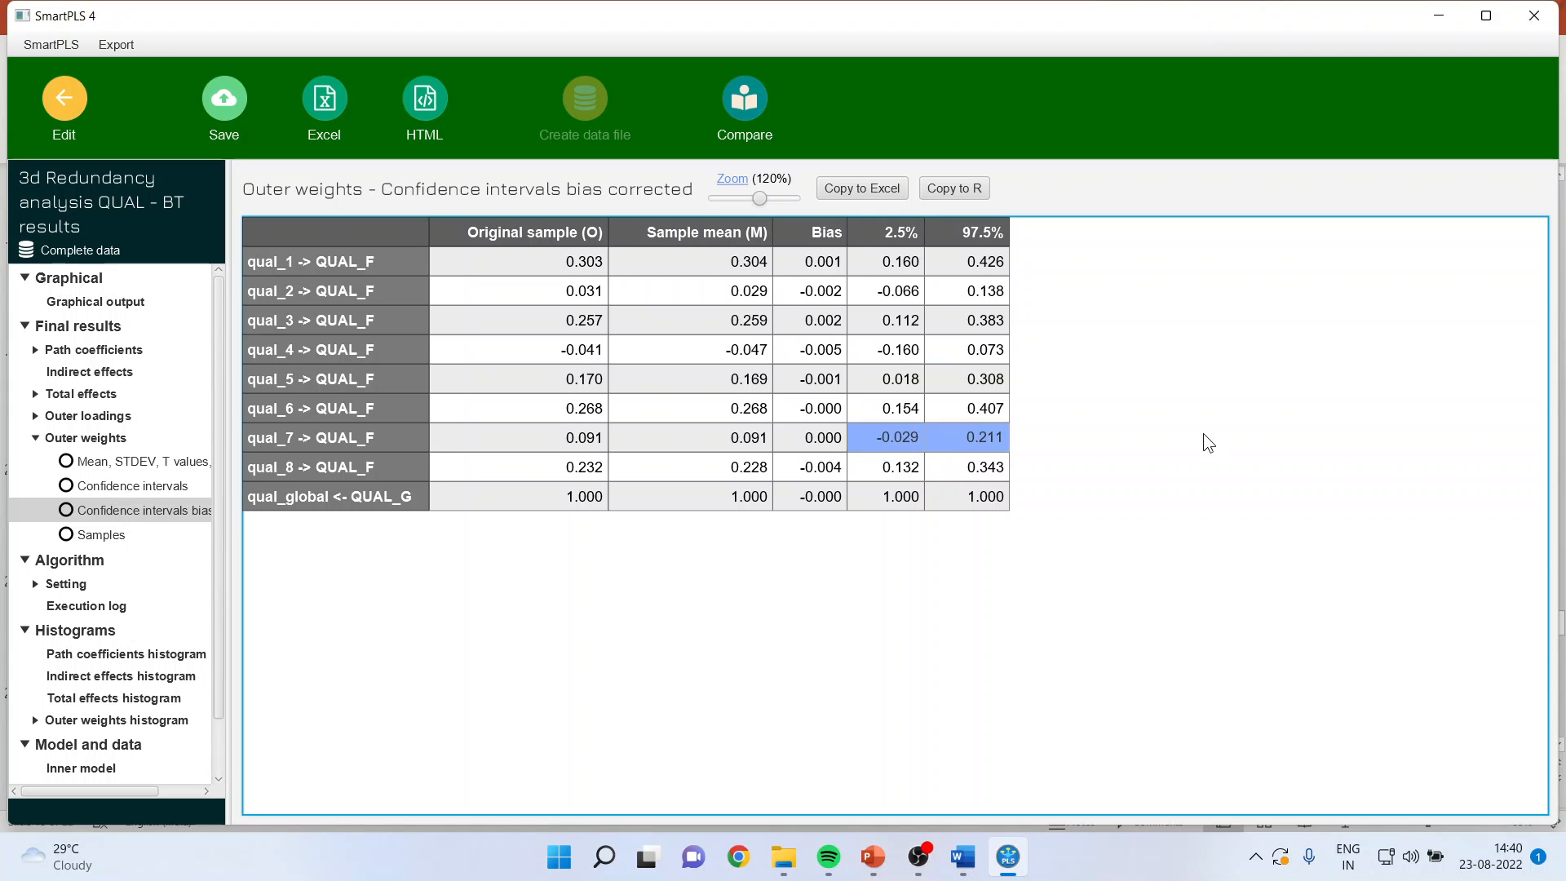
# Step: Display the QUAL outer loadings with their p values, and switch to PowerPoint's Flow Chart slide to check the loadings criterion
pyautogui.click(35, 417)
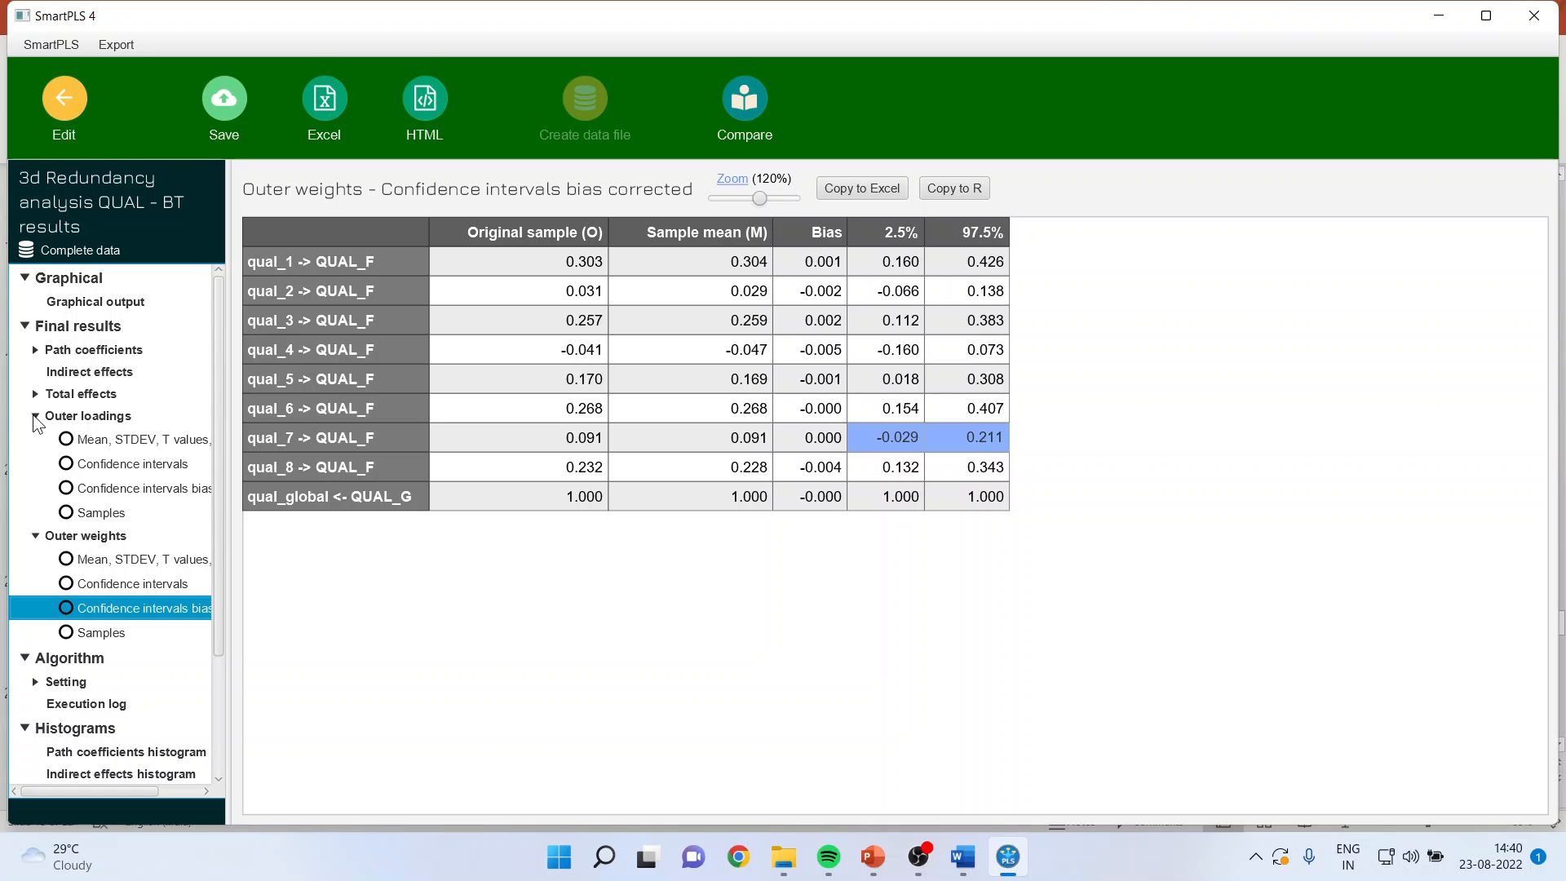
pyautogui.click(105, 439)
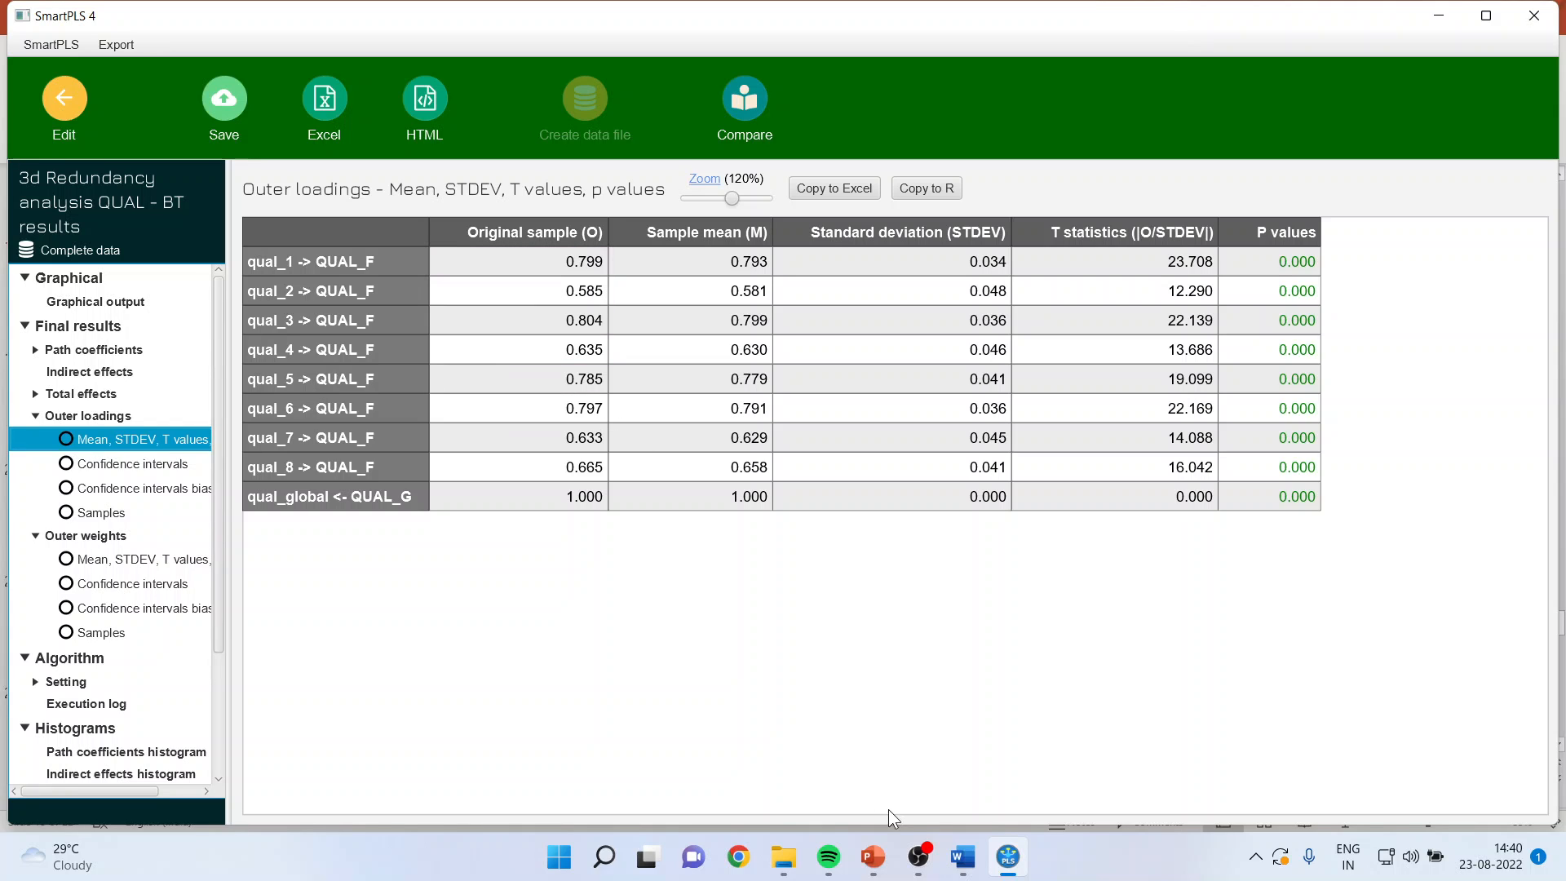
pyautogui.moveTo(872, 856)
pyautogui.click(1064, 796)
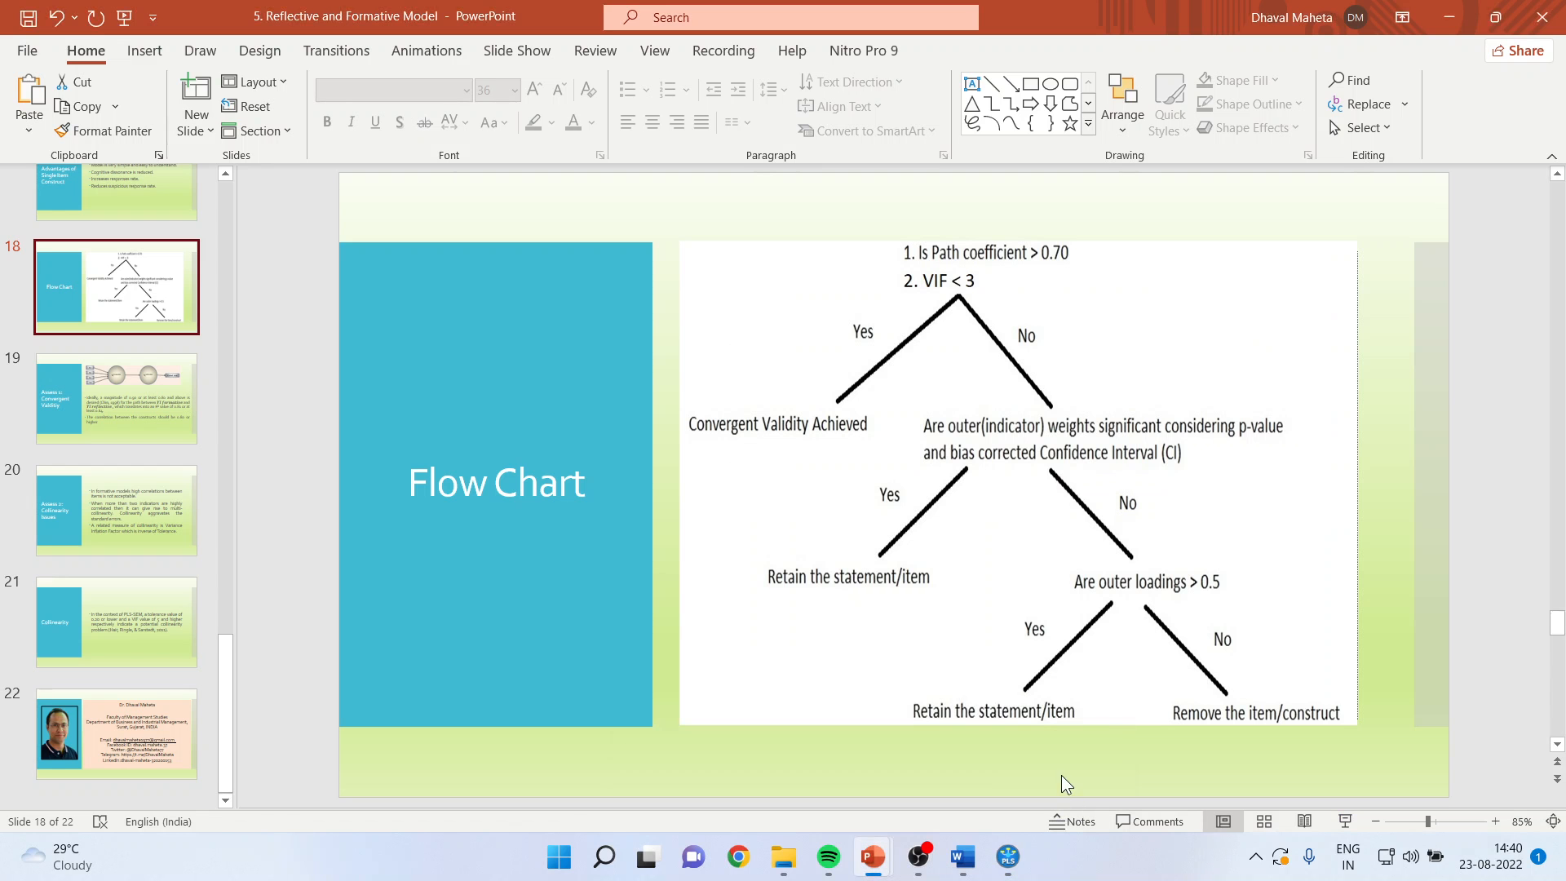
# Step: Return to SmartPLS and examine the original sample outer loadings and p values for qual_2, qual_4 and qual_7
pyautogui.moveTo(1008, 856)
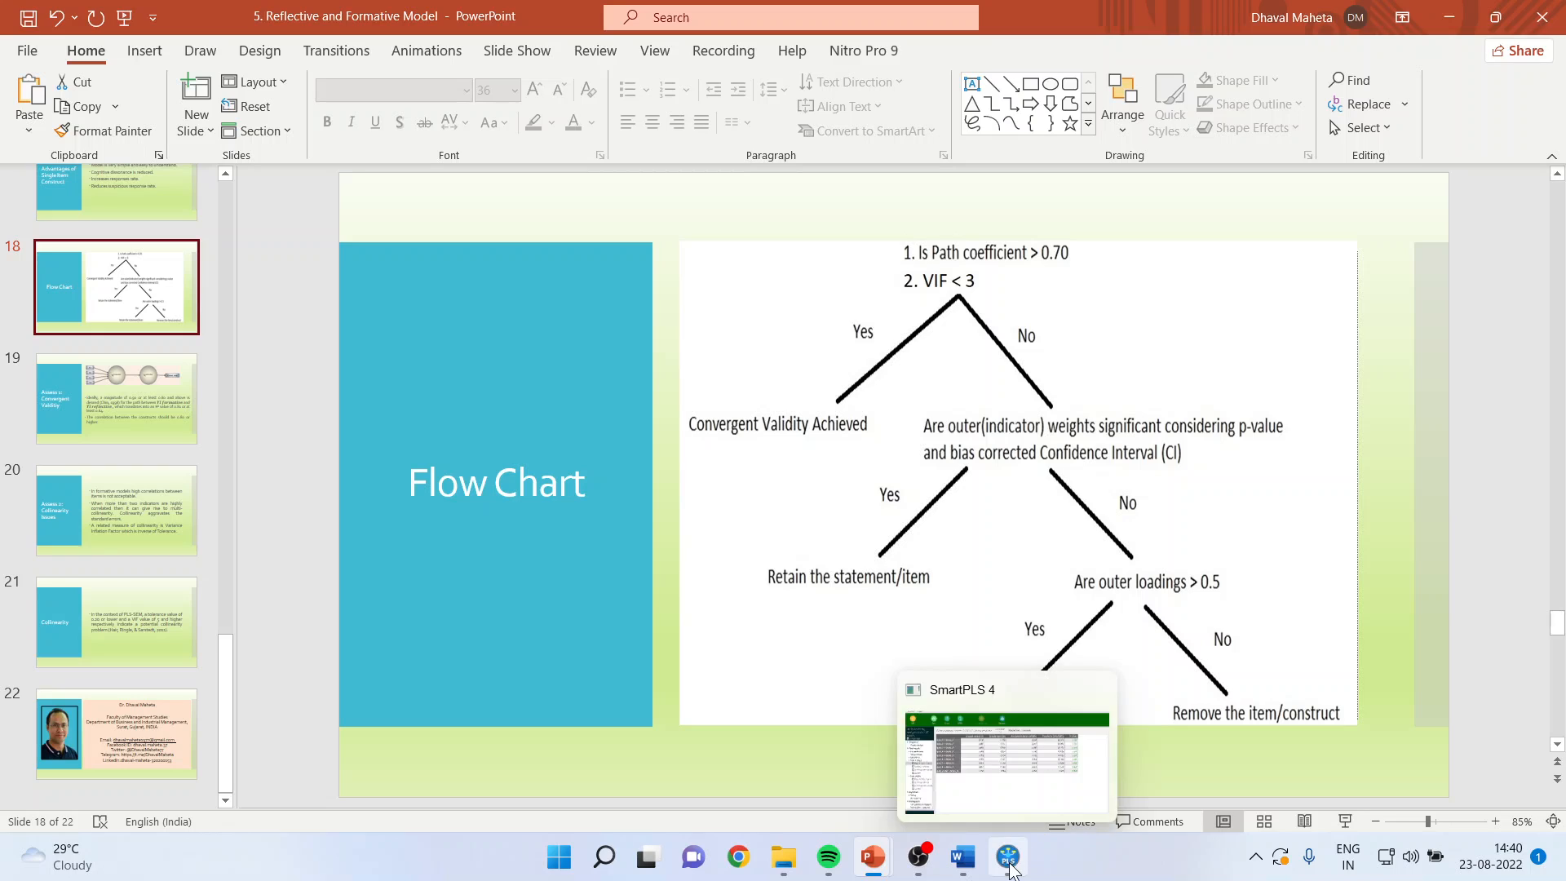
pyautogui.click(1007, 754)
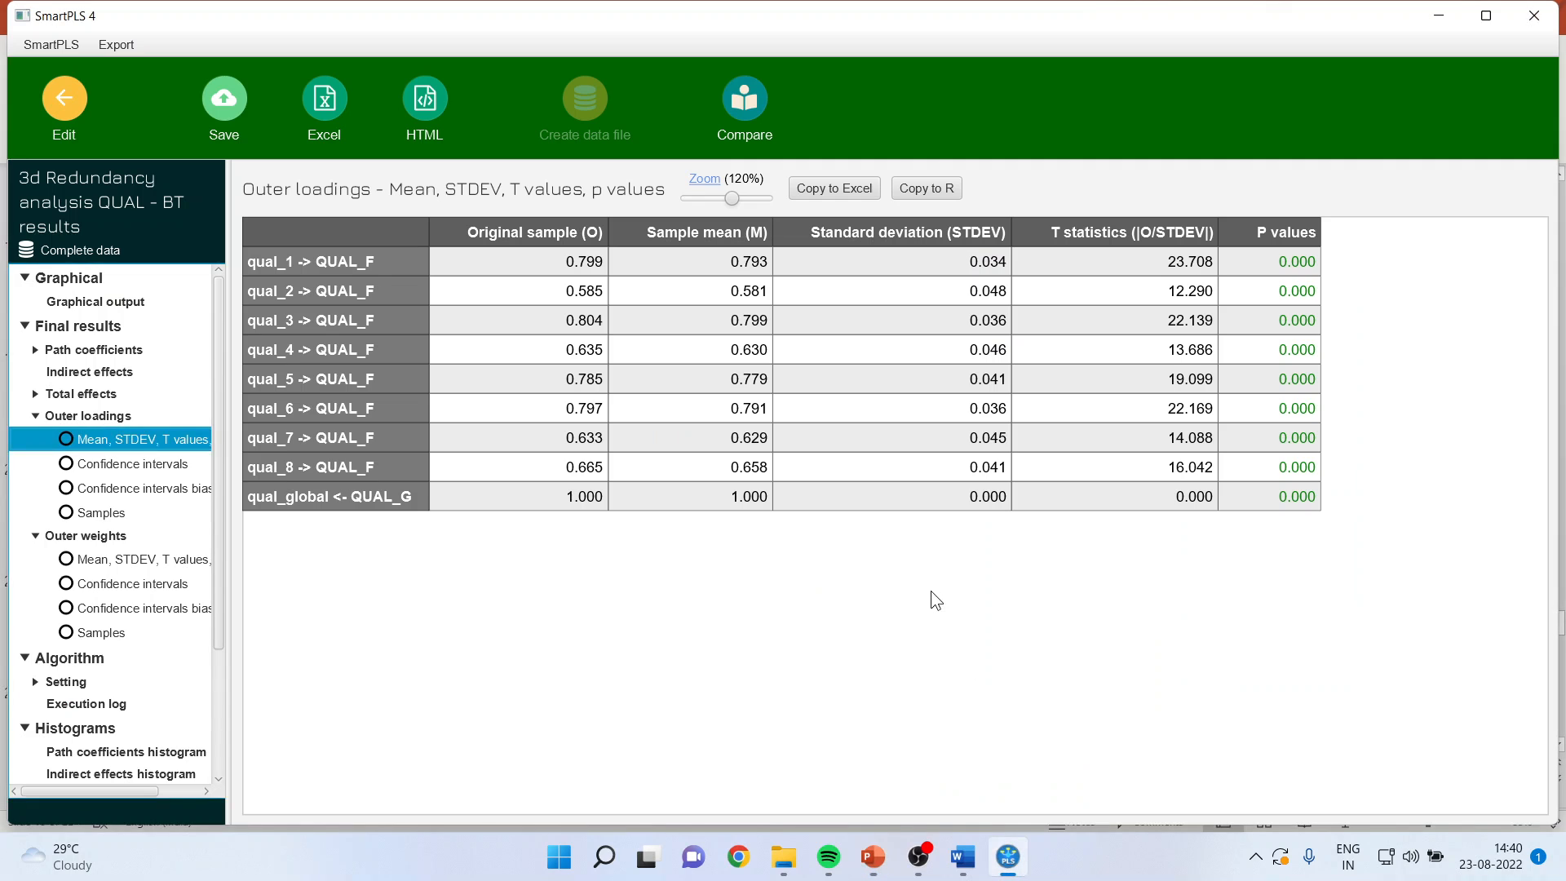
pyautogui.click(576, 292)
pyautogui.click(1283, 296)
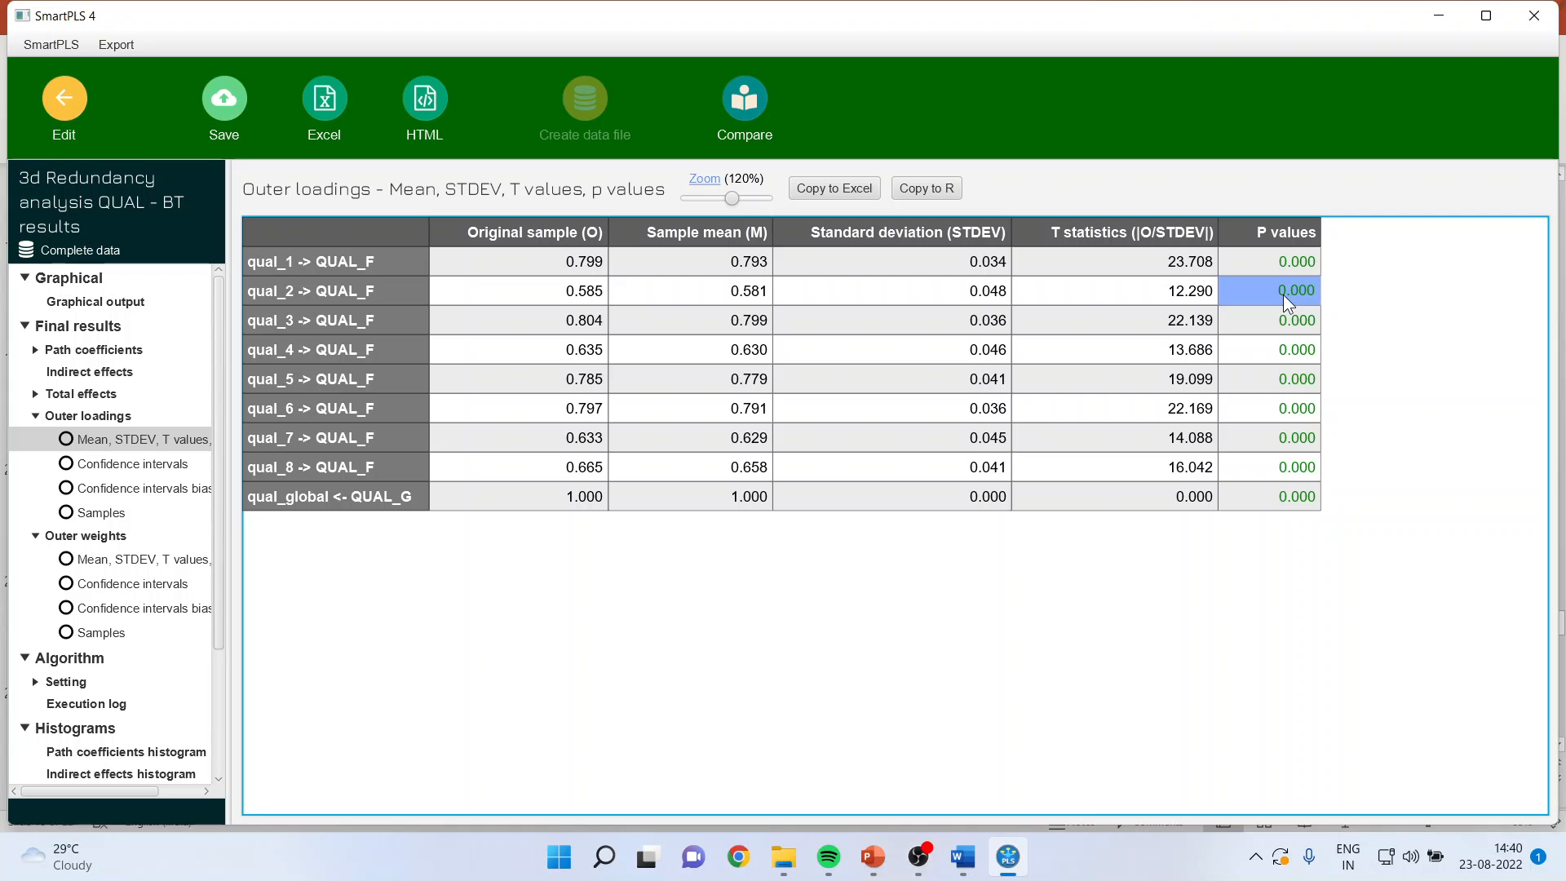
pyautogui.click(543, 356)
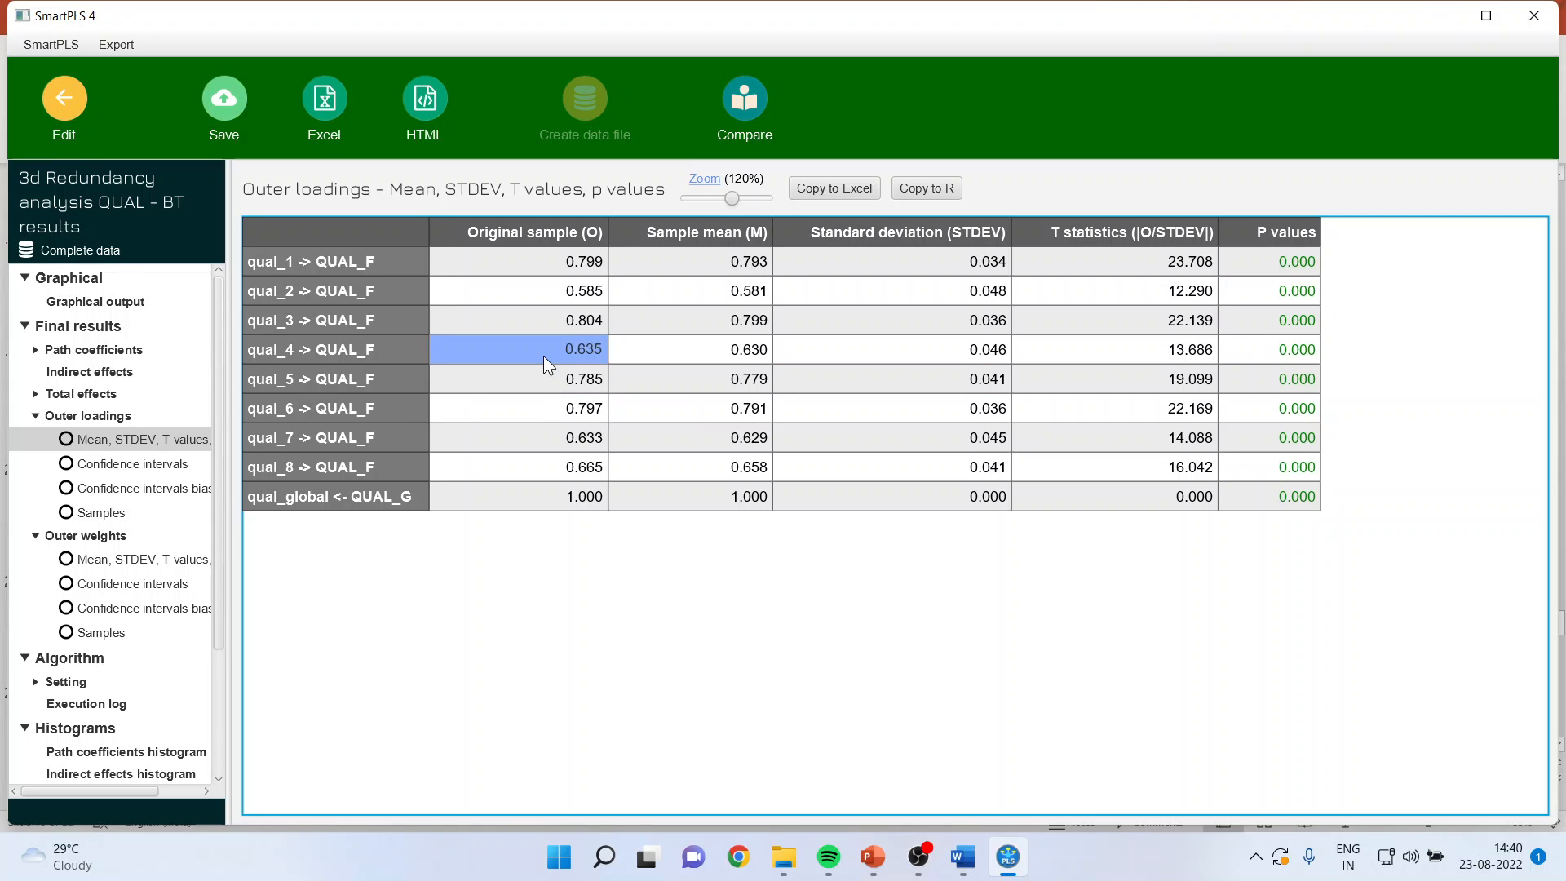
pyautogui.click(1302, 350)
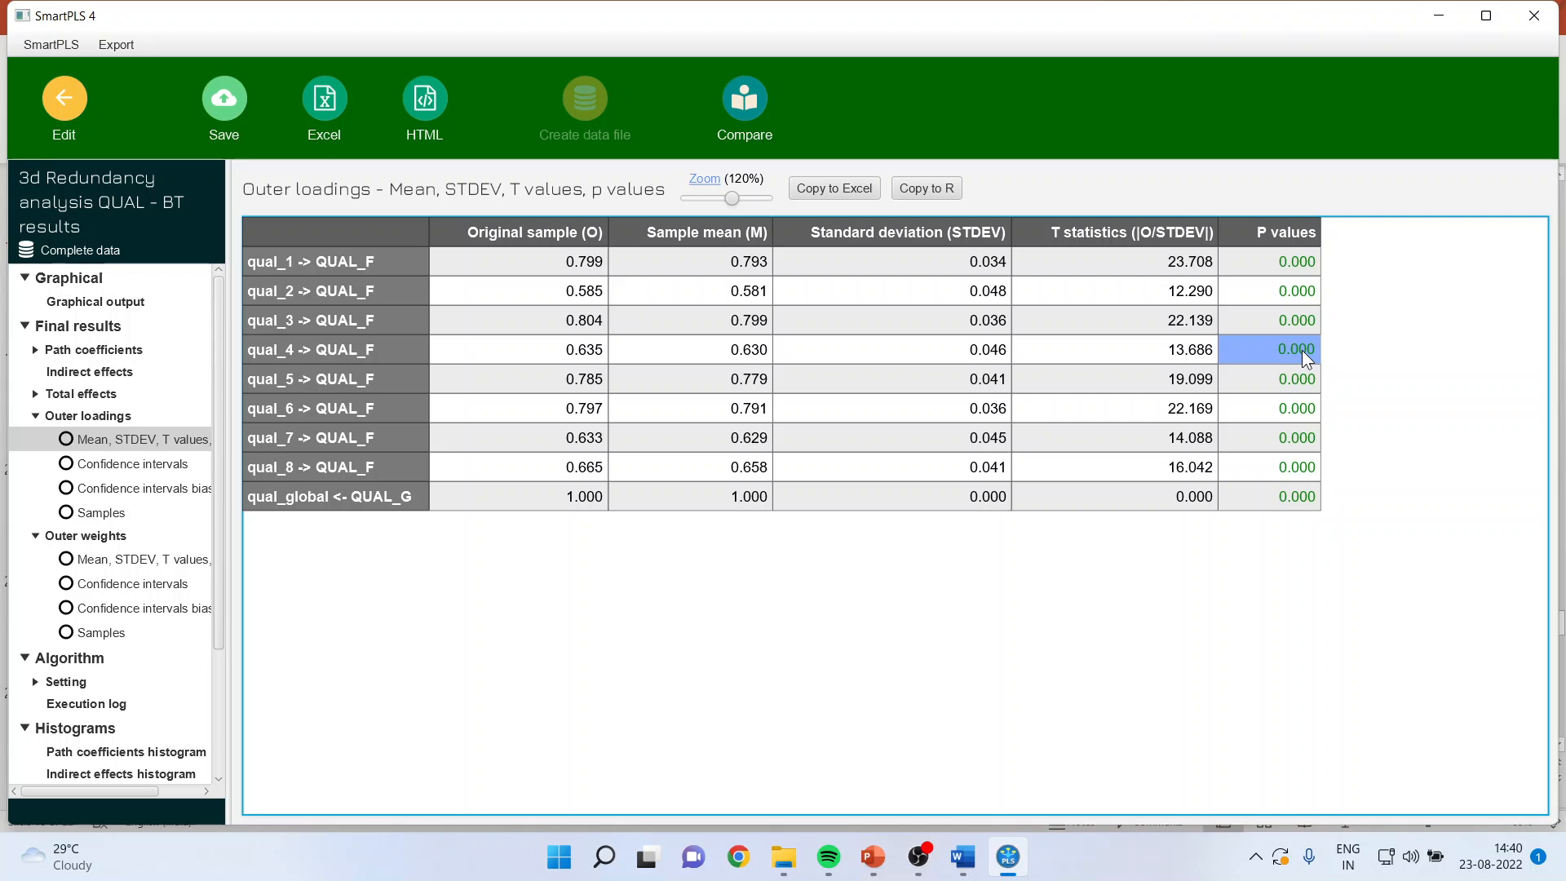
pyautogui.click(565, 436)
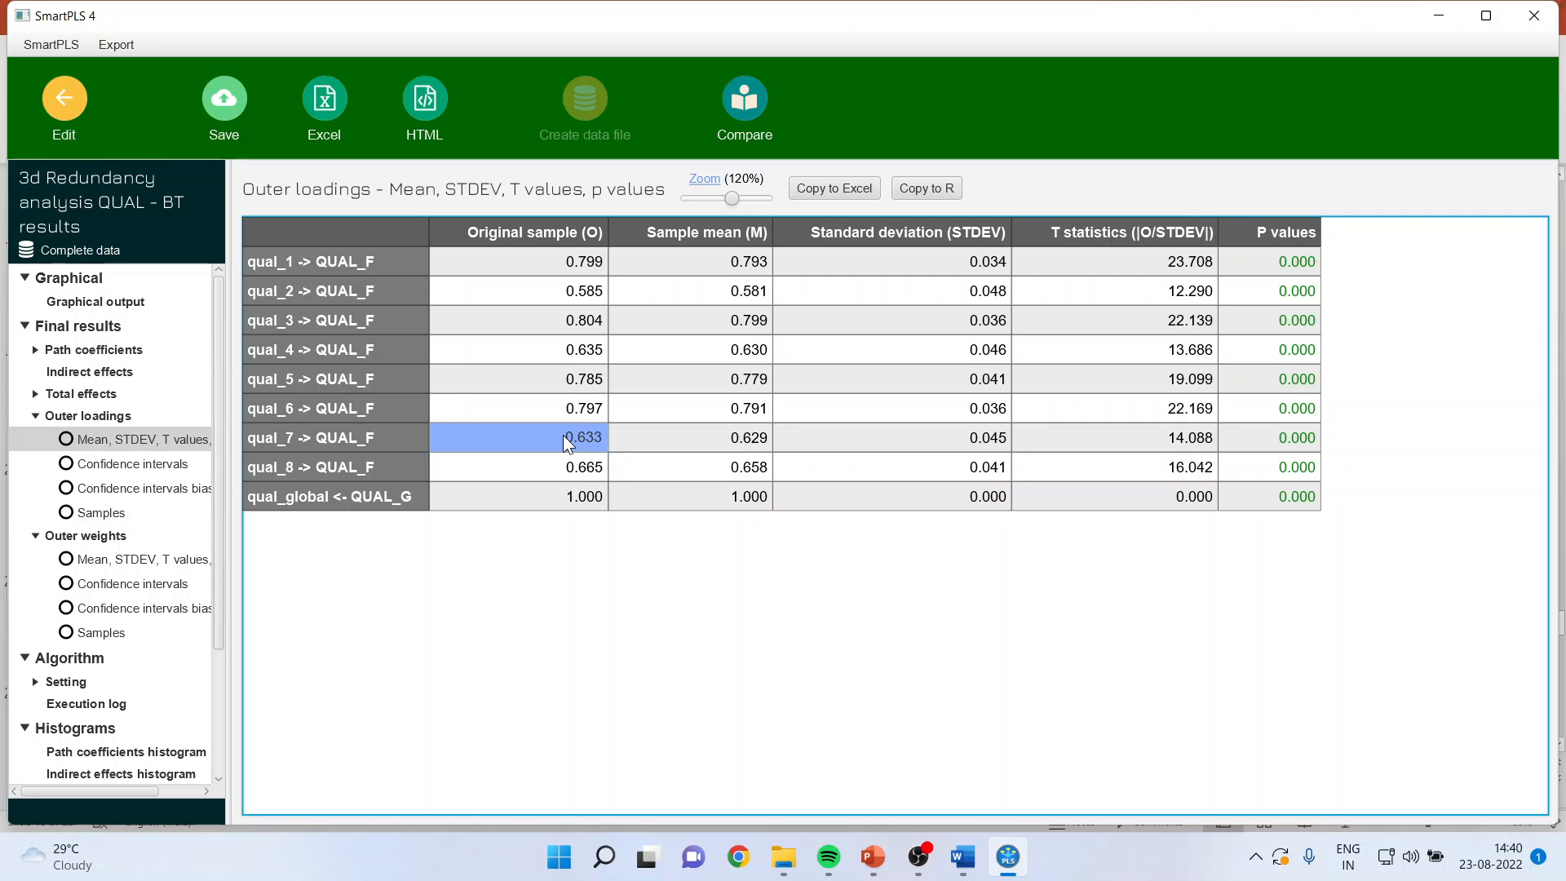
pyautogui.click(1263, 448)
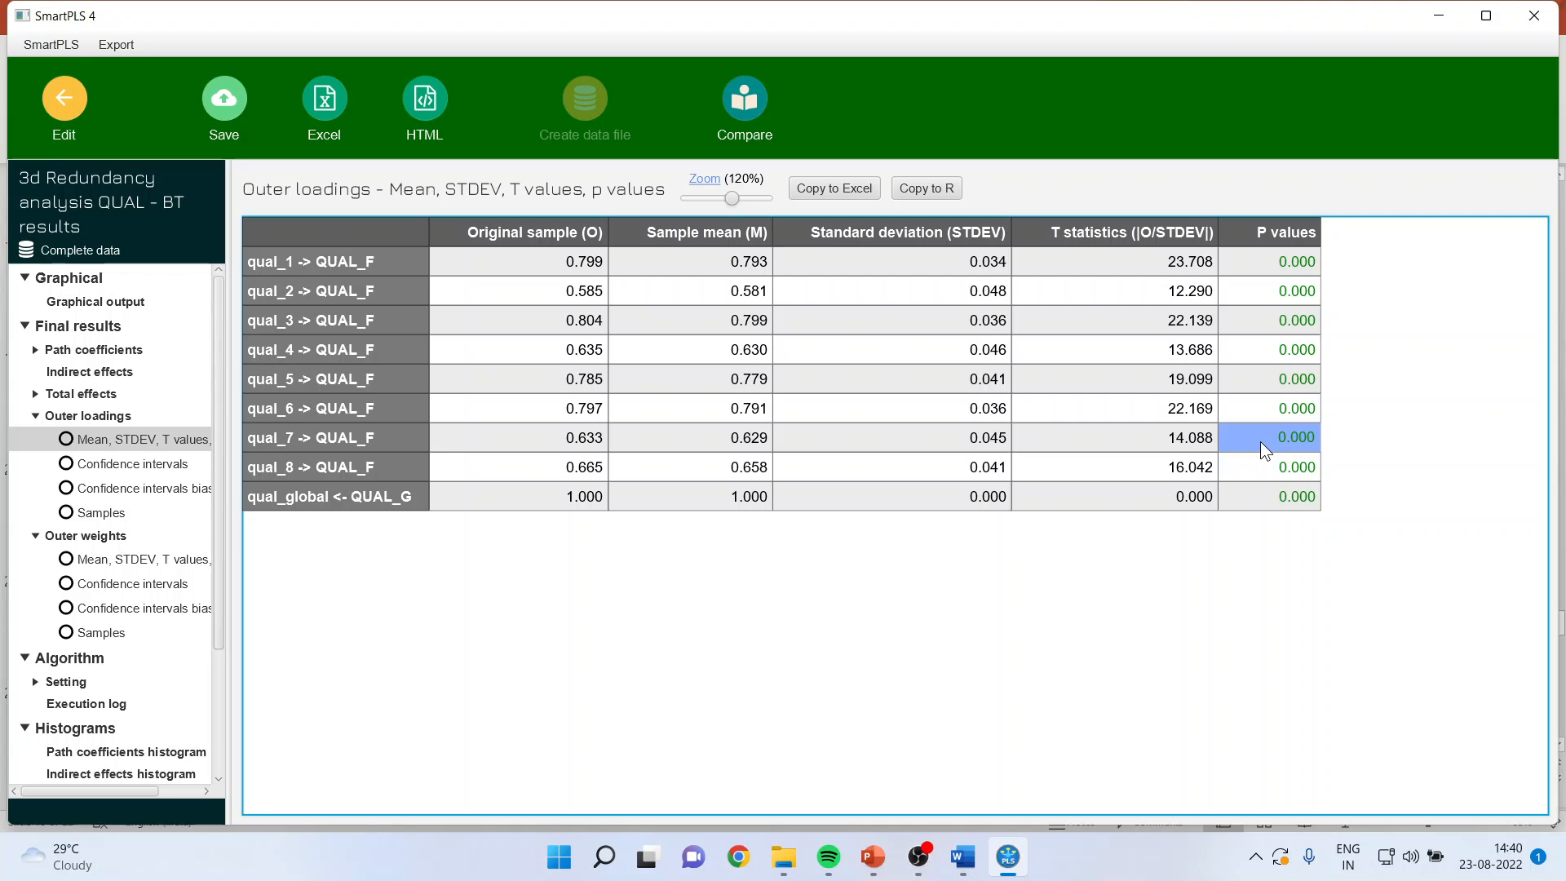
# Step: Display the QUAL outer loadings' bias corrected confidence intervals and highlight the 2.5% and 97.5% bounds for qual_1 through qual_5
pyautogui.click(178, 488)
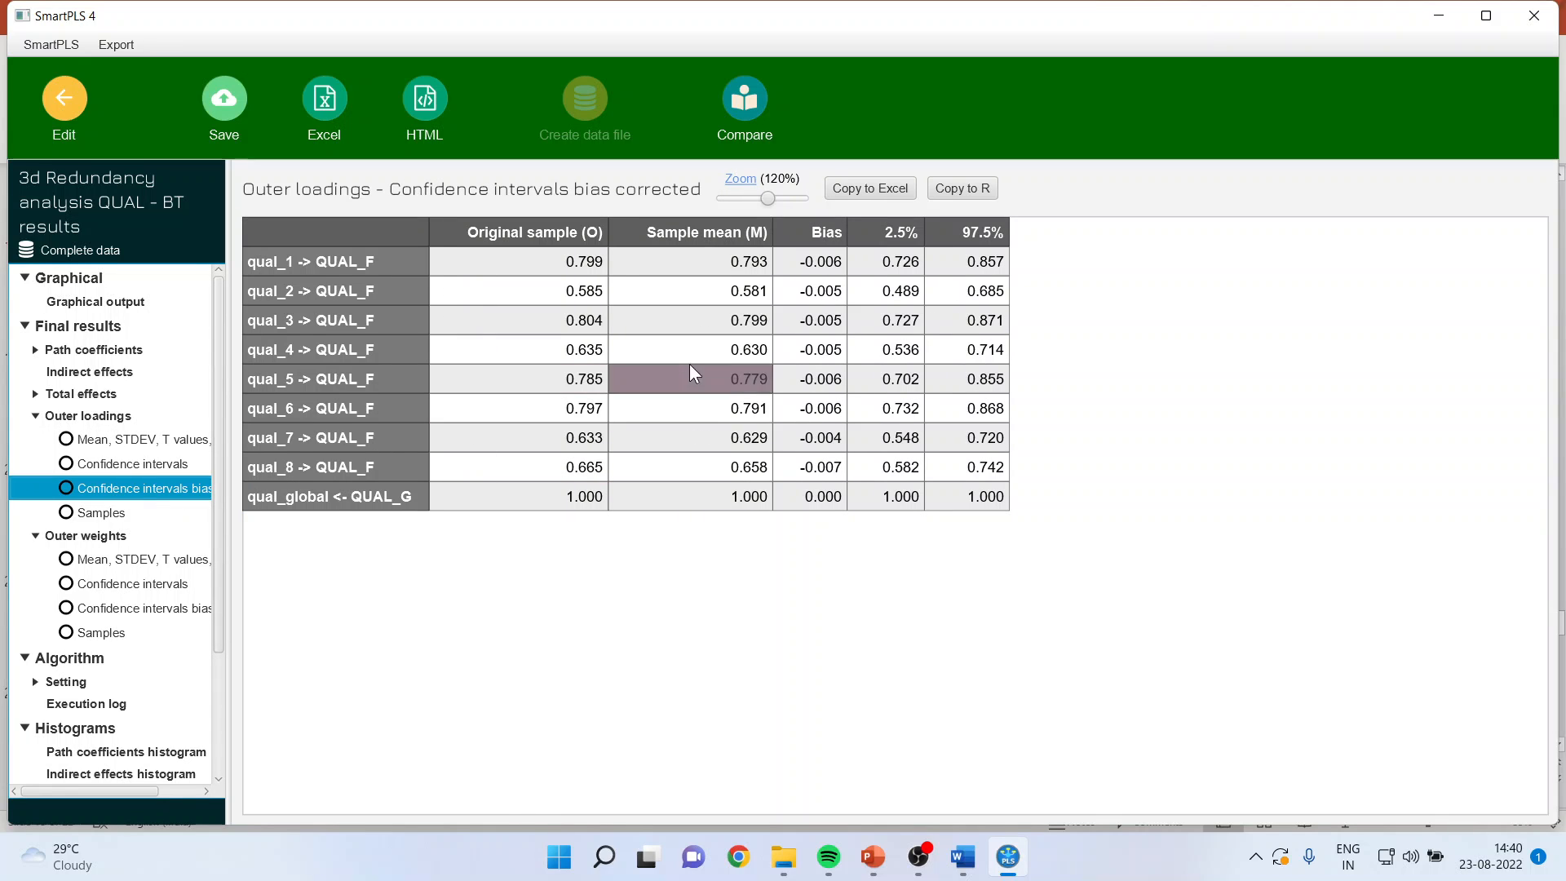
pyautogui.moveTo(883, 269); pyautogui.dragTo(1004, 380)
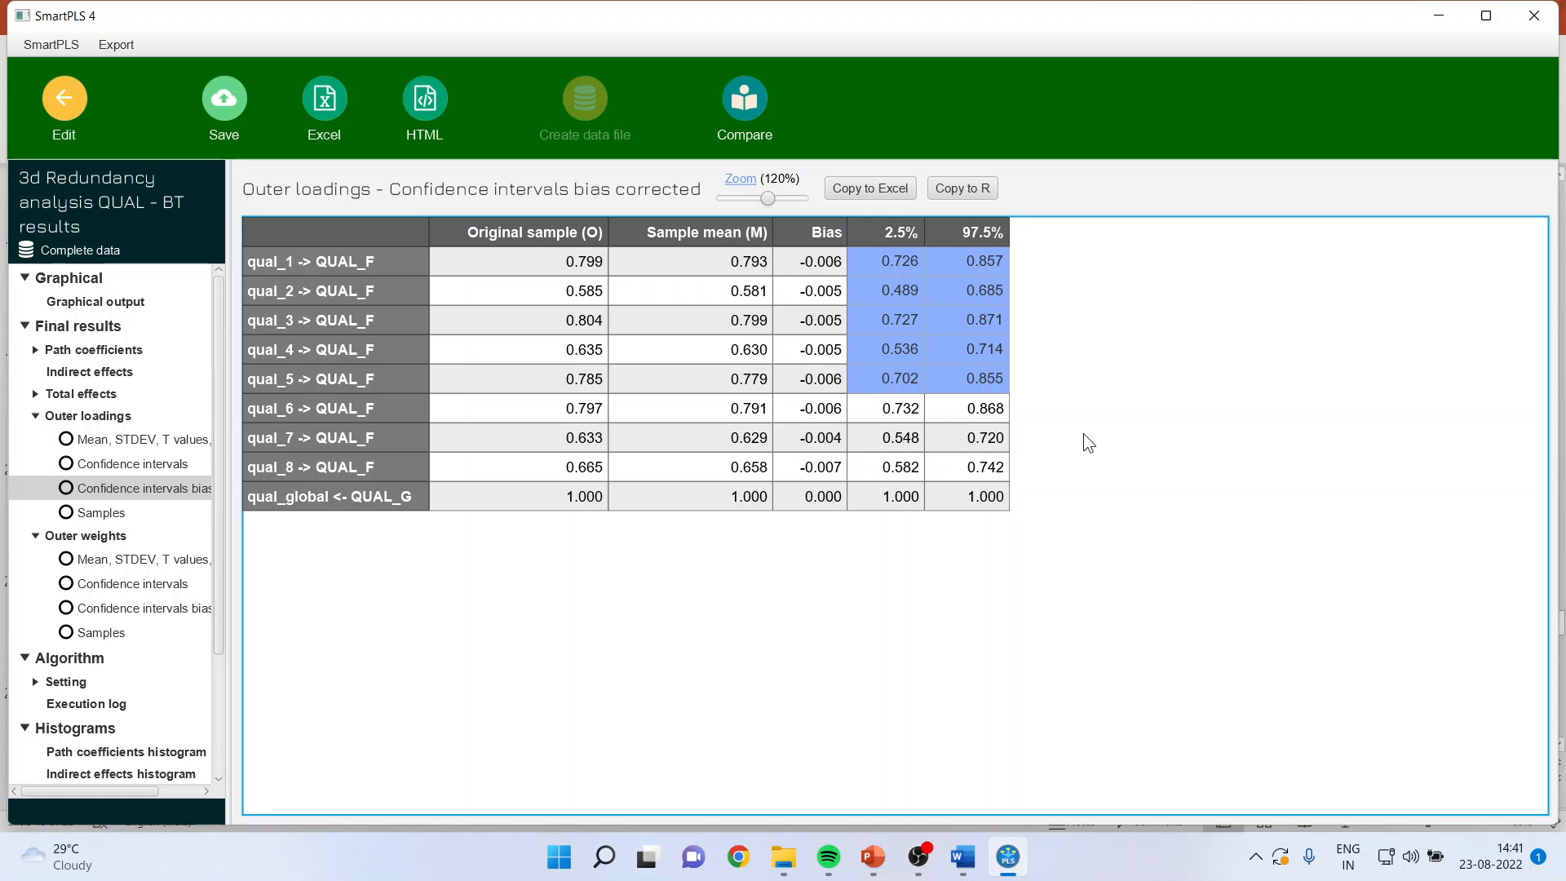
# Step: Switch to PowerPoint and present the closing contact details slide as a full-screen slide show
pyautogui.hotkey('alt', 'Tab')
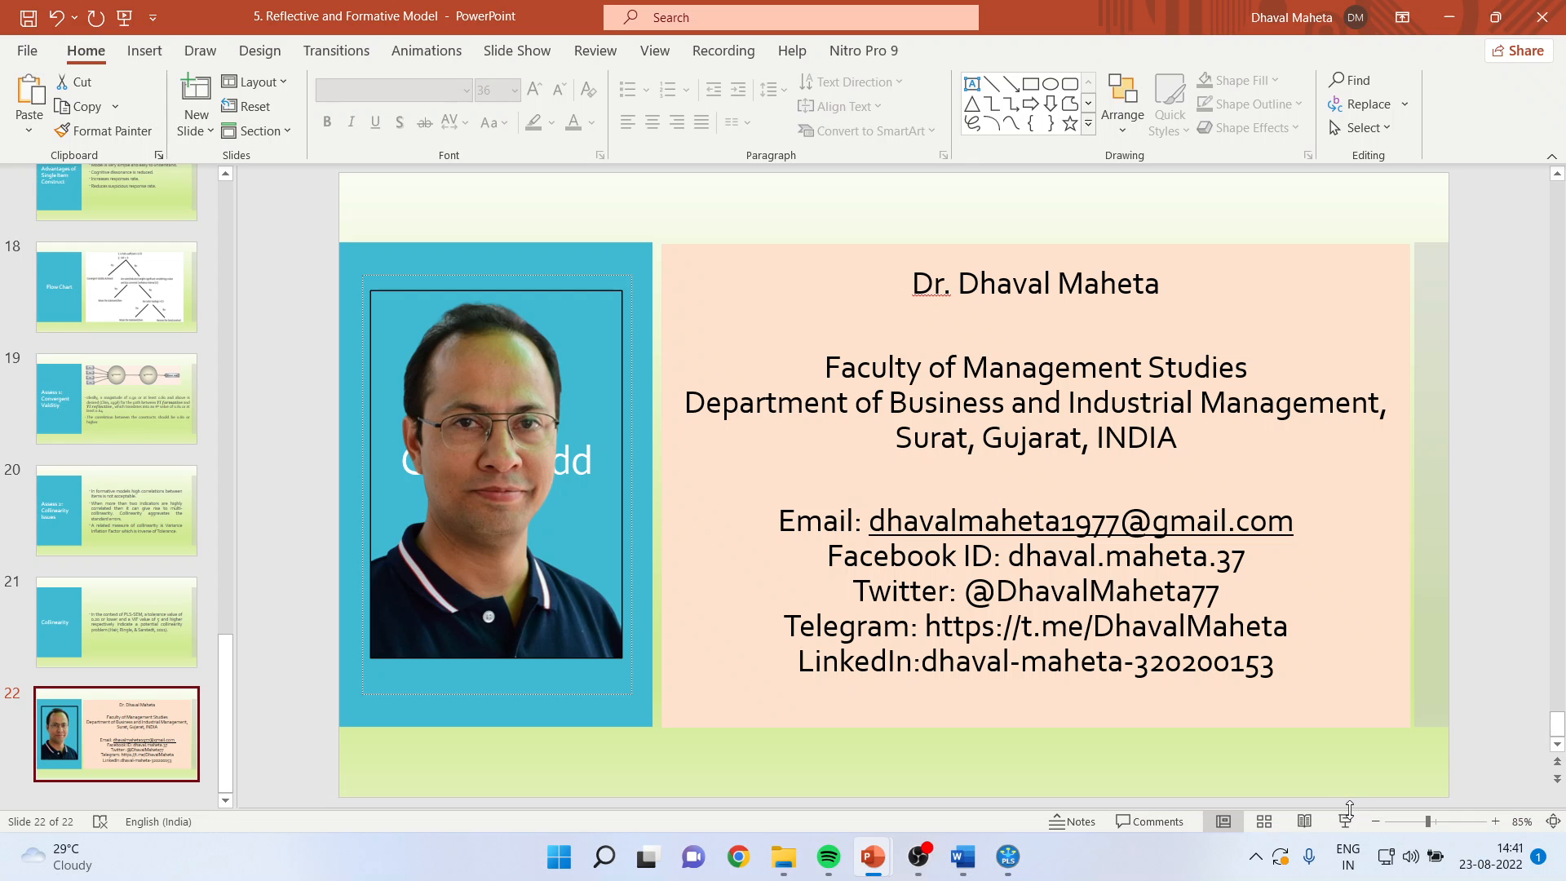
pyautogui.click(1347, 817)
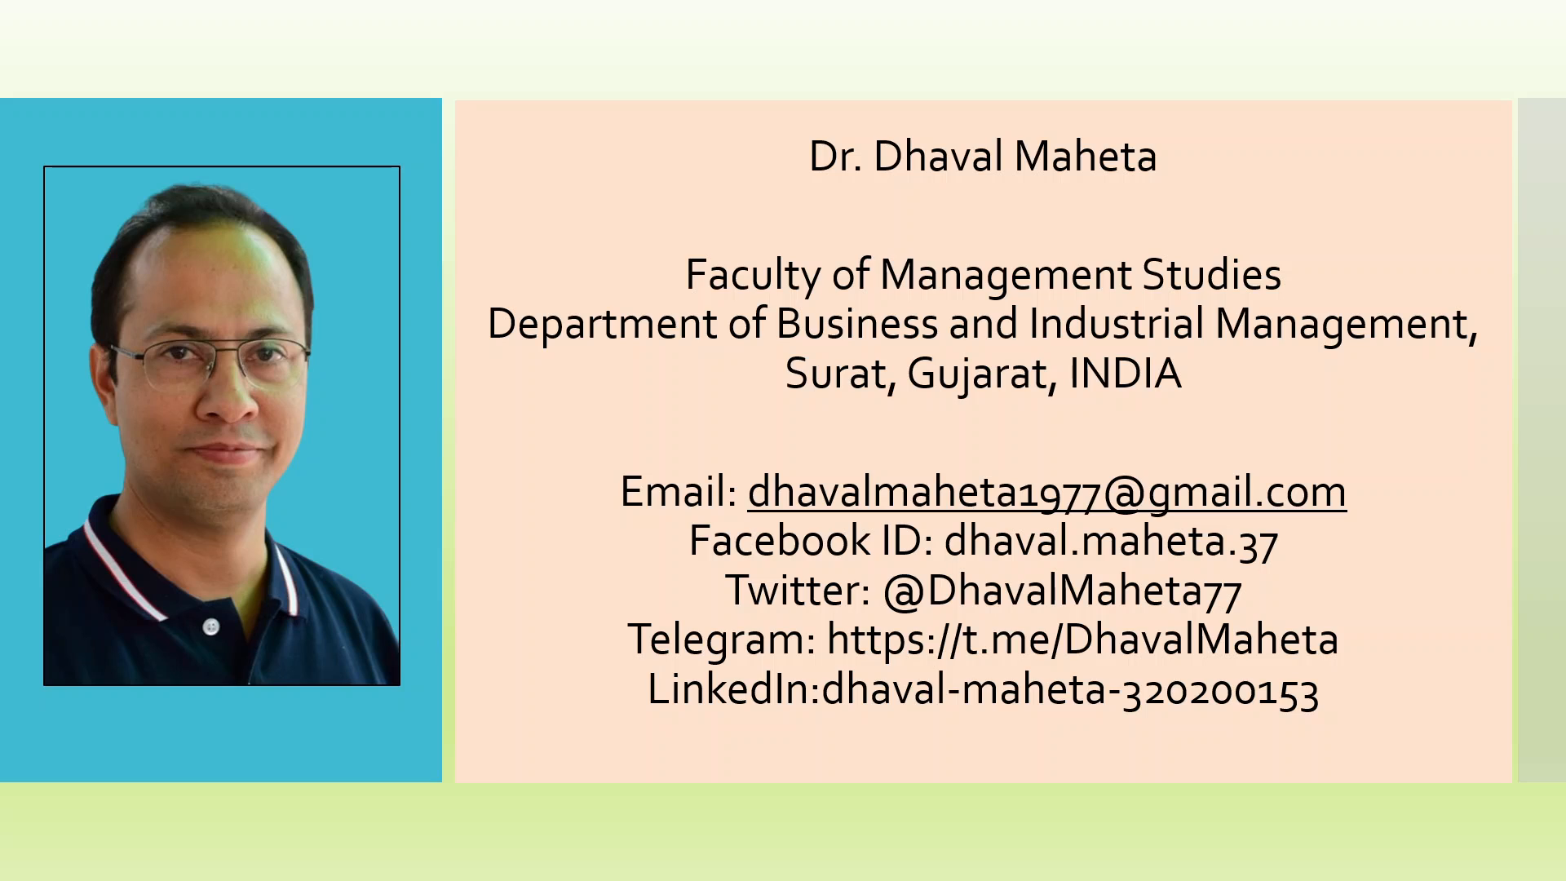